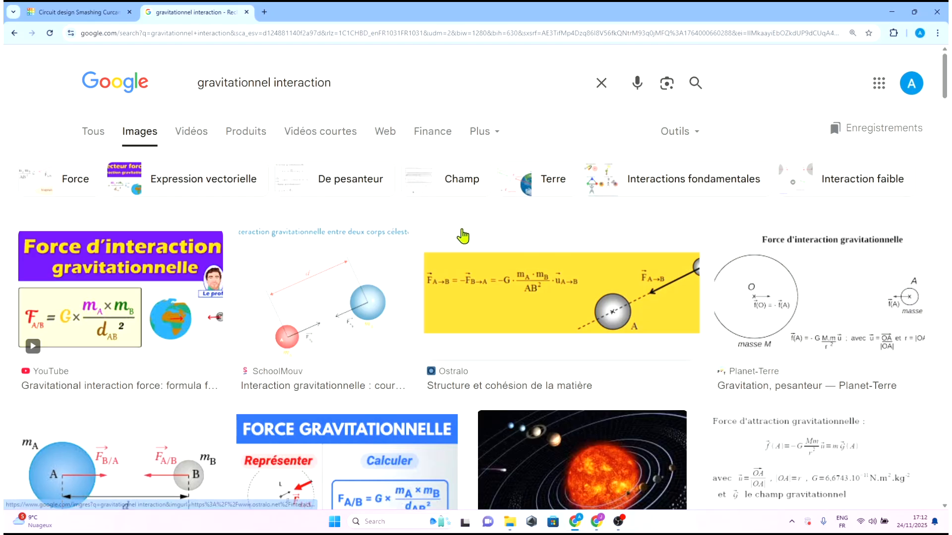
# Step: Browse the image results for gravitational interaction, previewing the force formula image and the Wikipedia solar system image
pyautogui.scroll(-2, 471, 228)
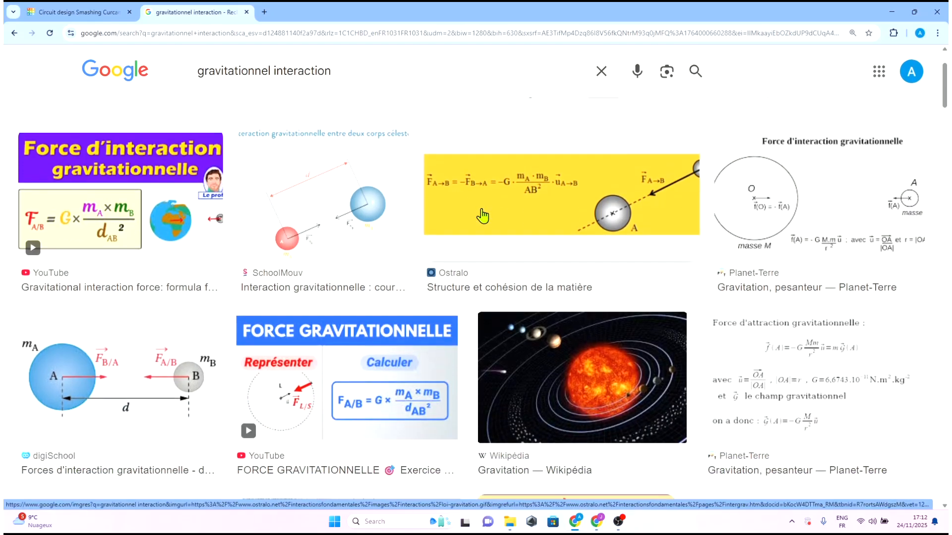
pyautogui.scroll(-4, 501, 223)
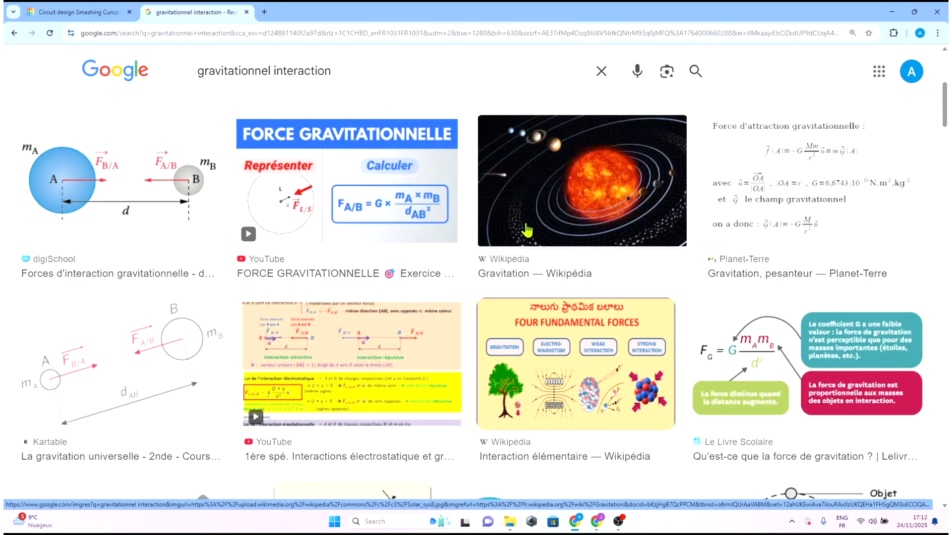
pyautogui.click(443, 215)
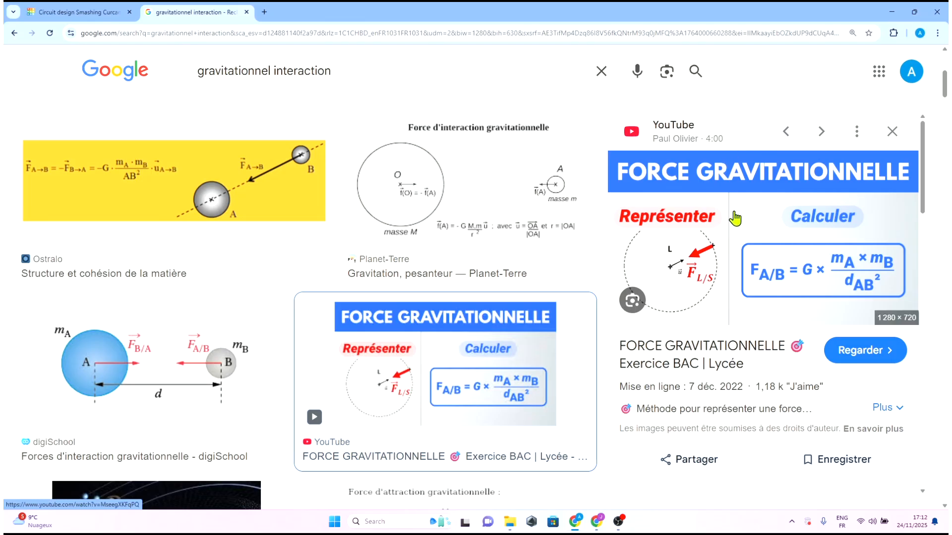
pyautogui.click(893, 132)
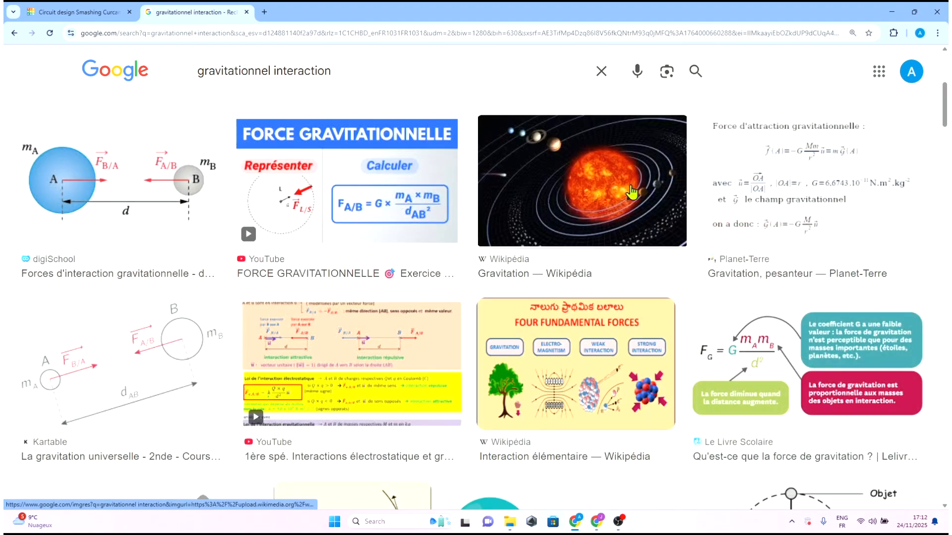
pyautogui.click(633, 172)
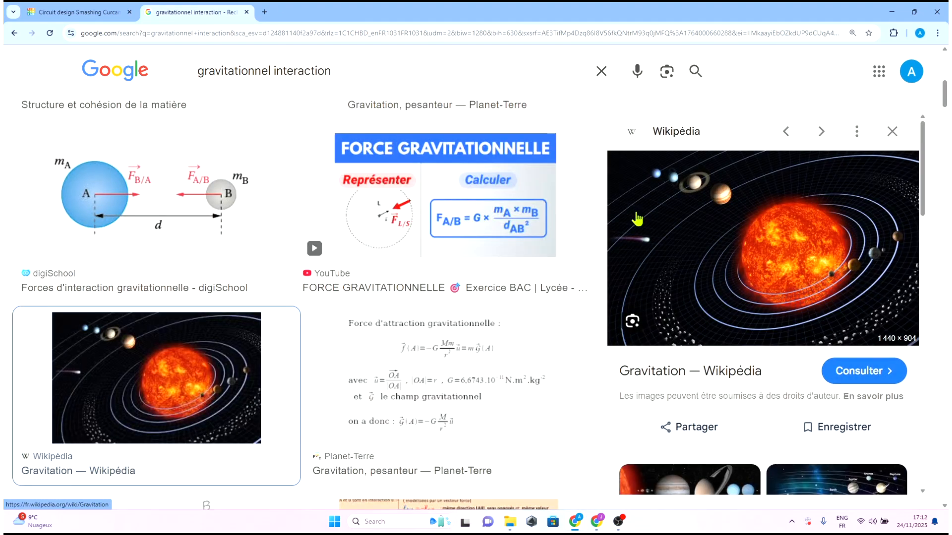
pyautogui.click(891, 132)
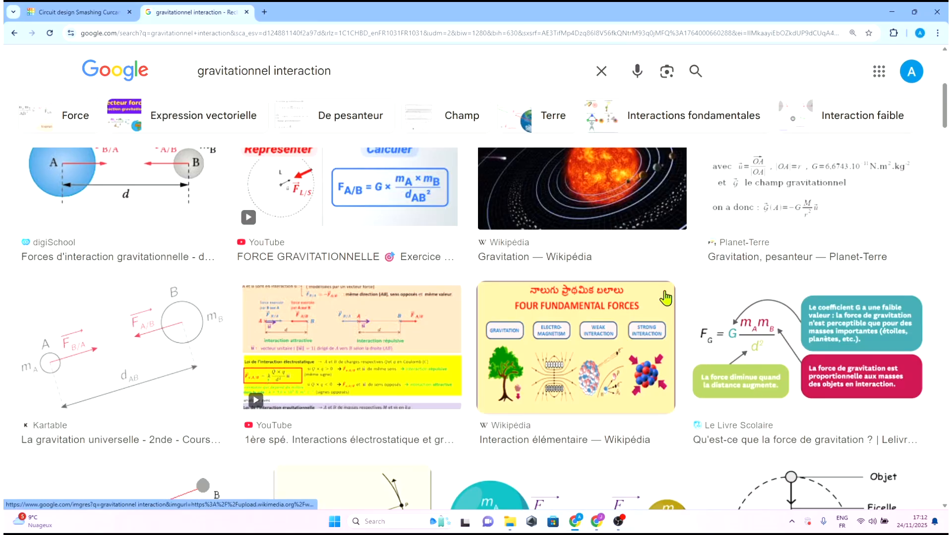
pyautogui.scroll(-4, 665, 297)
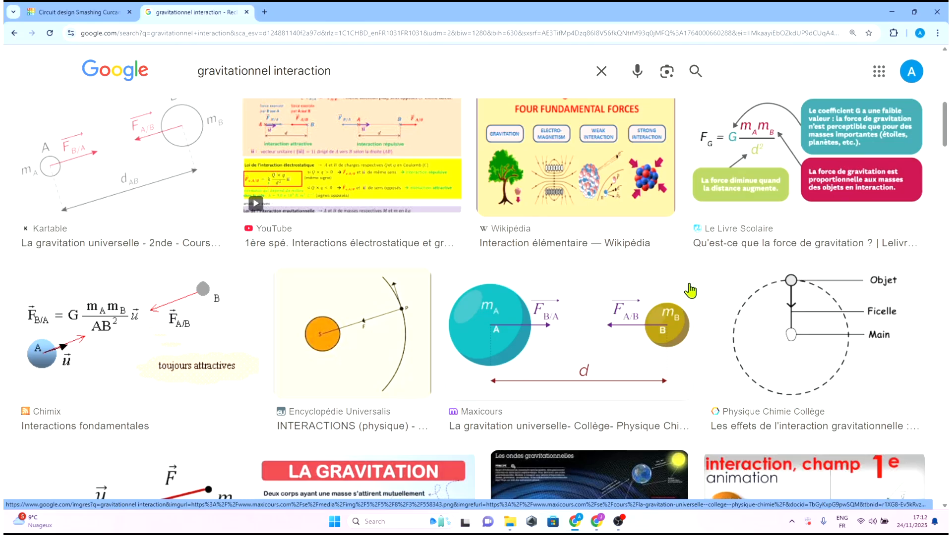
# Step: Switch back to the Tinkercad circuit containing the Arduino Uno and the force sensor
pyautogui.click(44, 11)
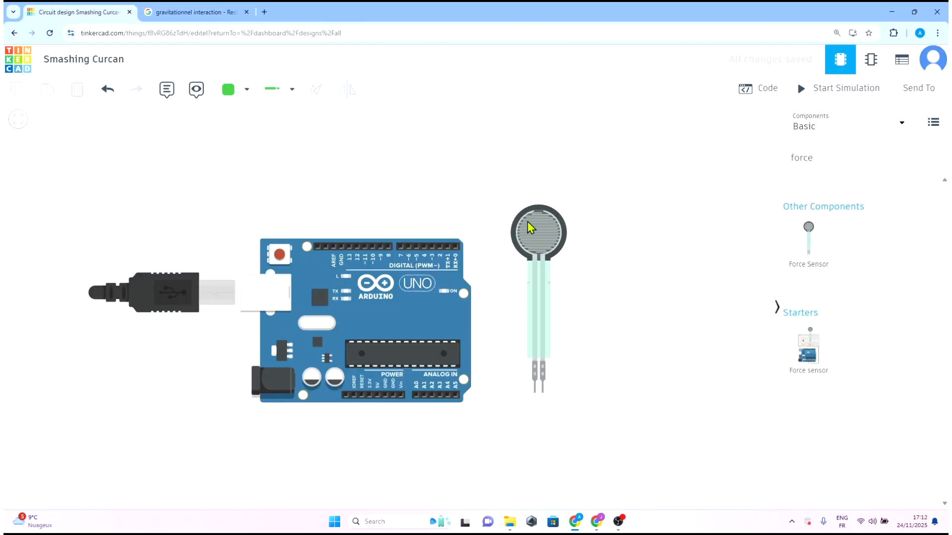
pyautogui.scroll(1, 547, 260)
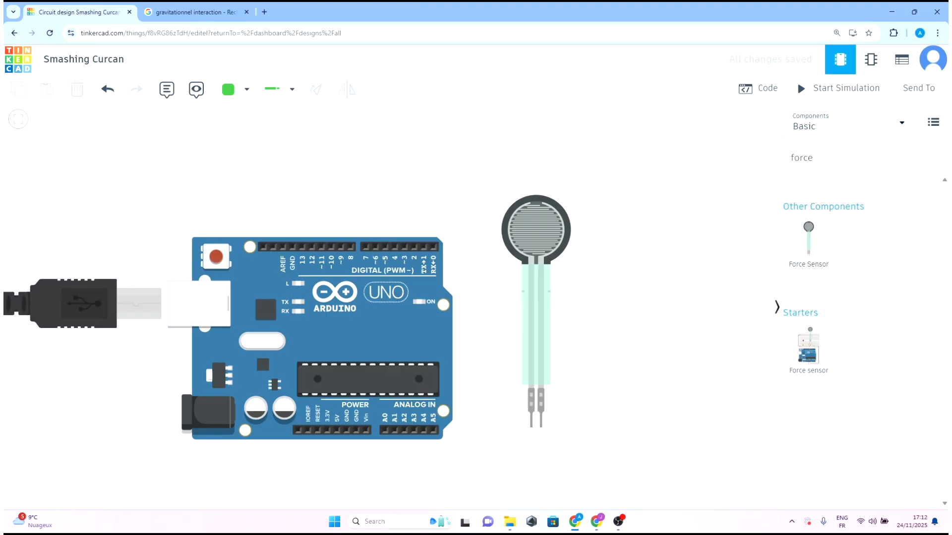
pyautogui.press('super+d')
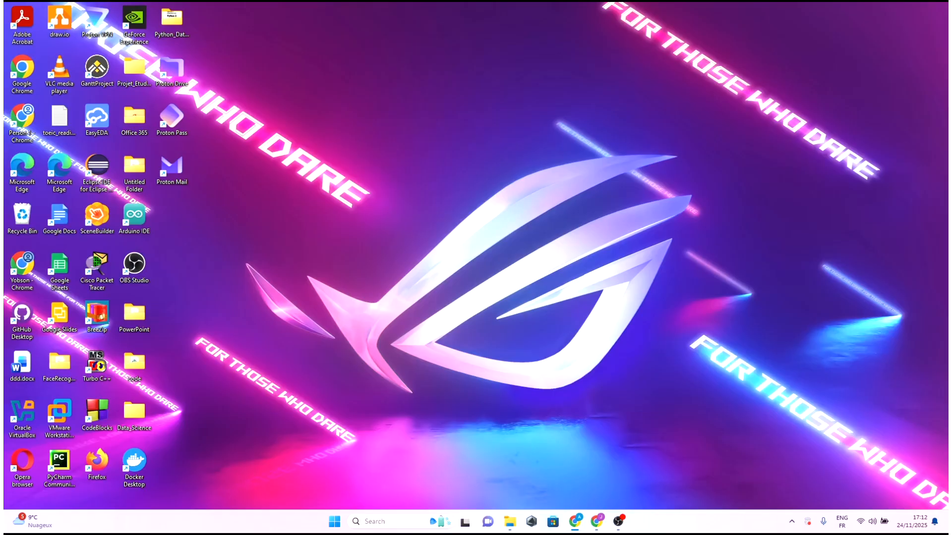
pyautogui.press('super+d')
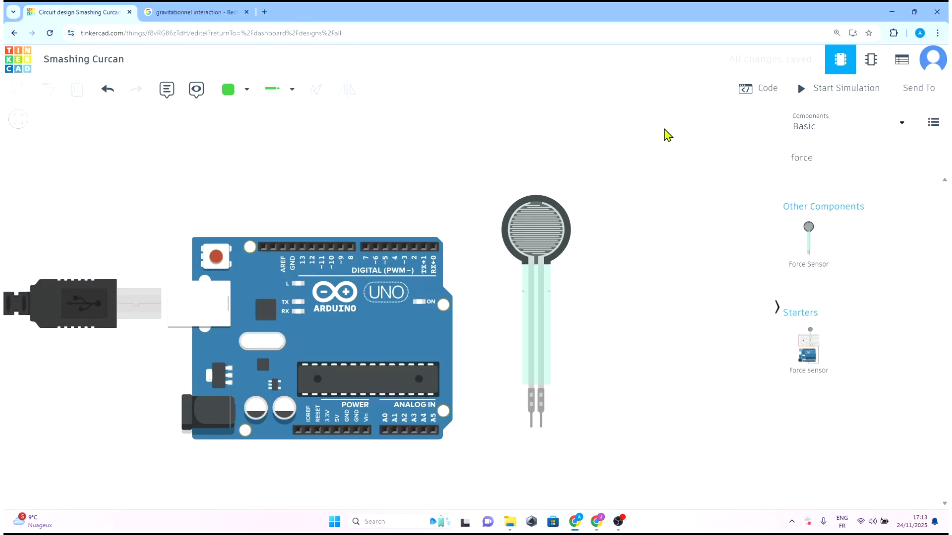
# Step: Clear the component search and place a resistor vertically beneath the force sensor, in line with its second terminal
pyautogui.click(889, 157)
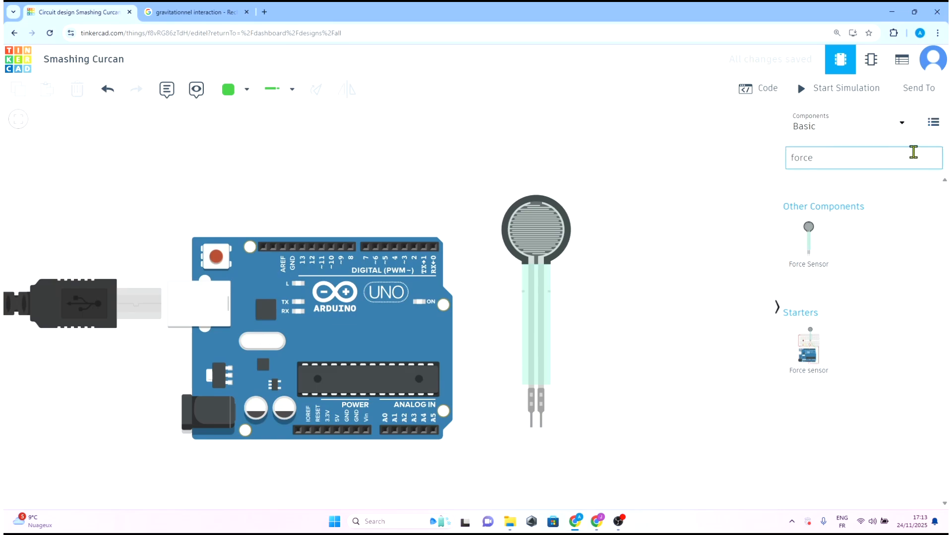
pyautogui.press('BackSpace')
pyautogui.press('BackSpace')
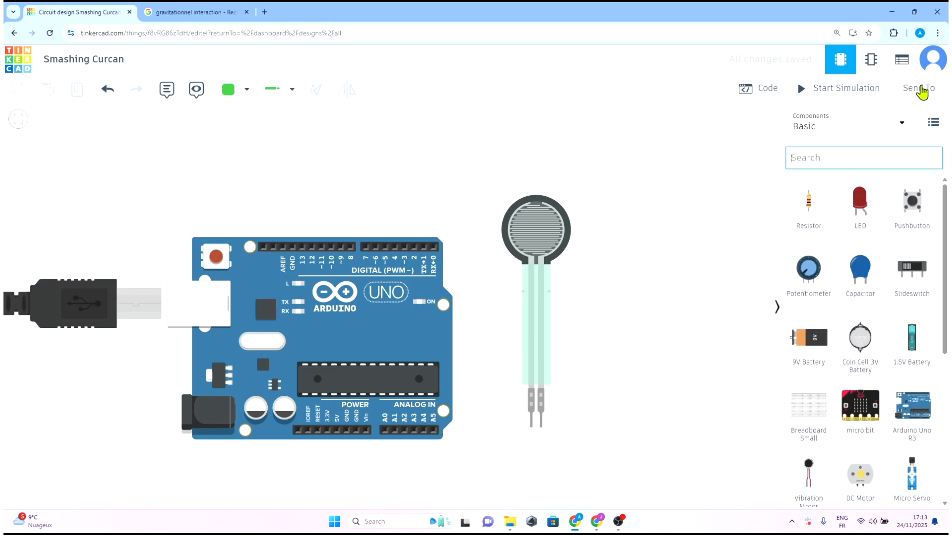
pyautogui.moveTo(804, 213); pyautogui.dragTo(534, 432)
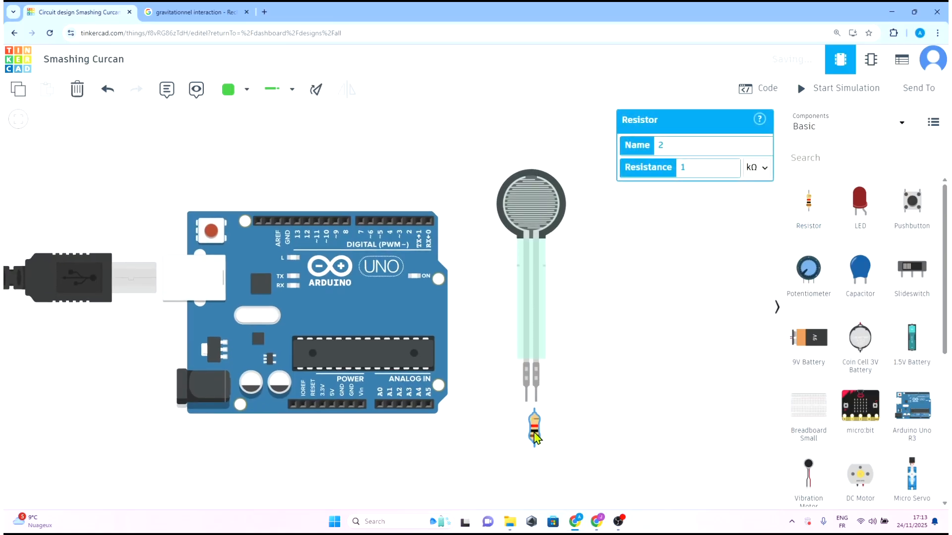
pyautogui.click(563, 449)
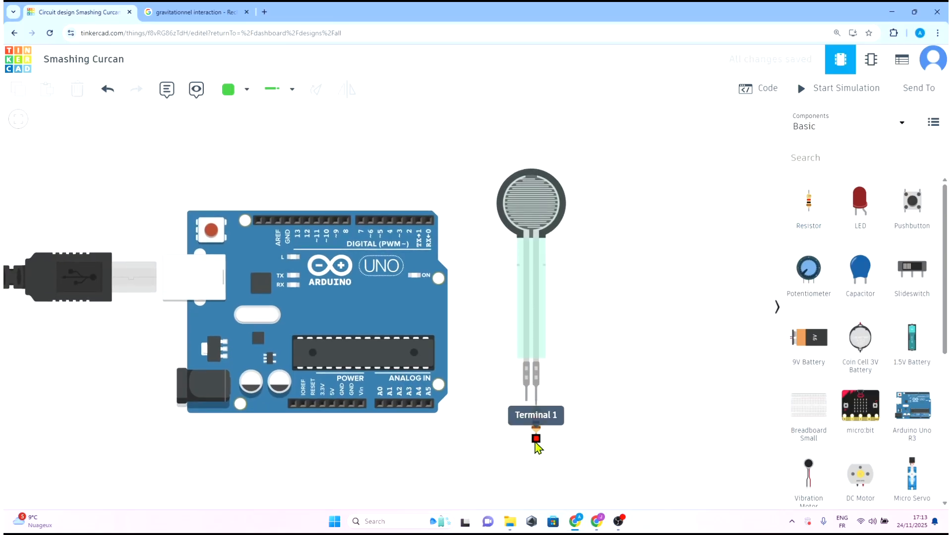
# Step: Wire the resistor's lower terminal to the Arduino's GND pin and colour the wire black
pyautogui.click(536, 443)
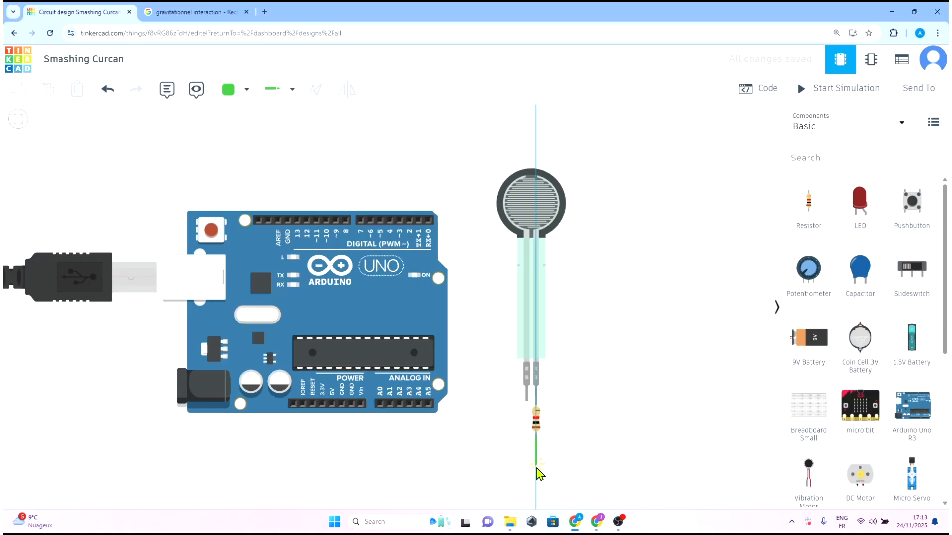
pyautogui.click(536, 461)
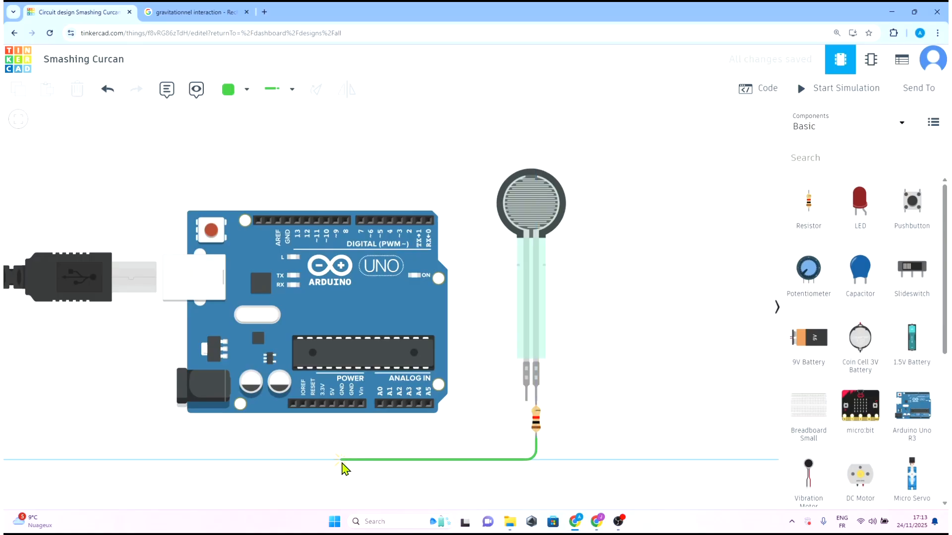
pyautogui.click(341, 459)
pyautogui.click(342, 404)
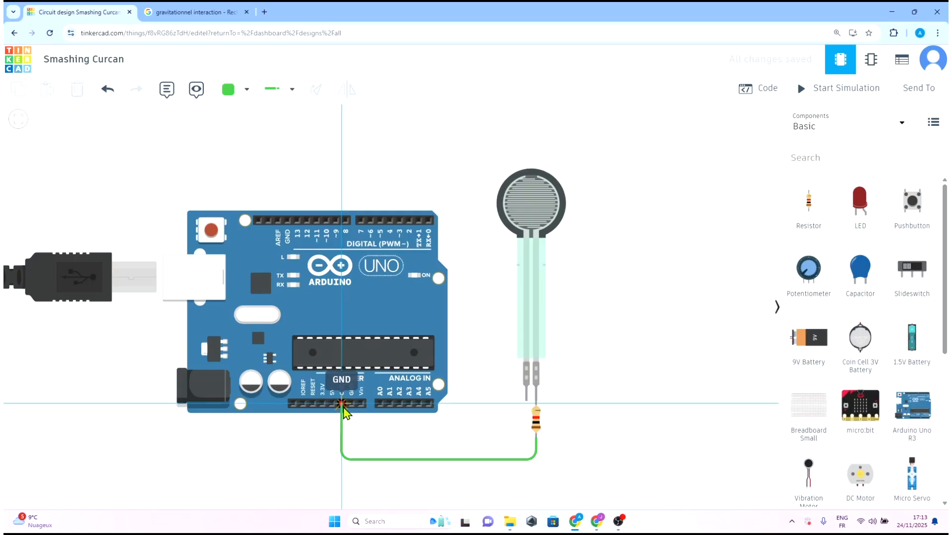
pyautogui.click(237, 93)
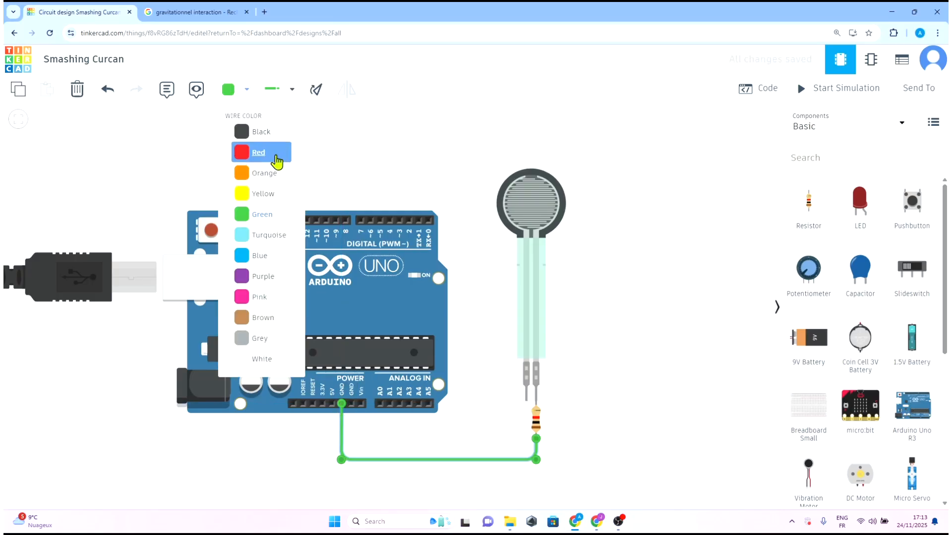
pyautogui.click(274, 130)
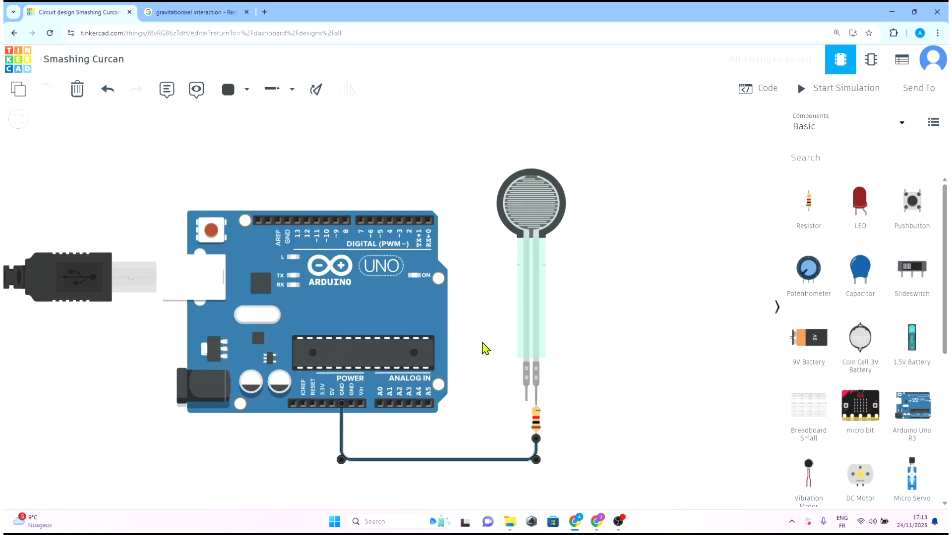
pyautogui.click(486, 348)
# Step: Connect the force sensor's terminal 1 to the Arduino's 5V pin with a red wire
pyautogui.click(251, 91)
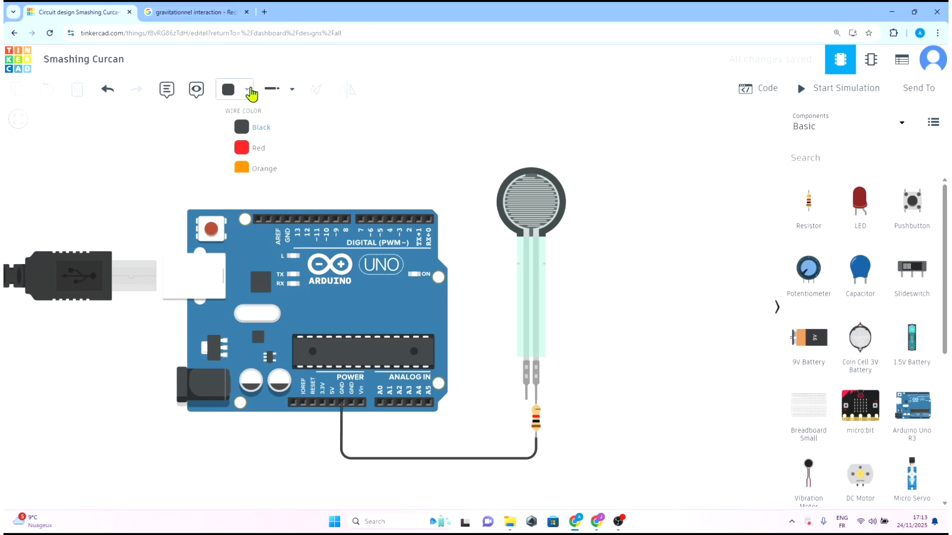
pyautogui.click(270, 149)
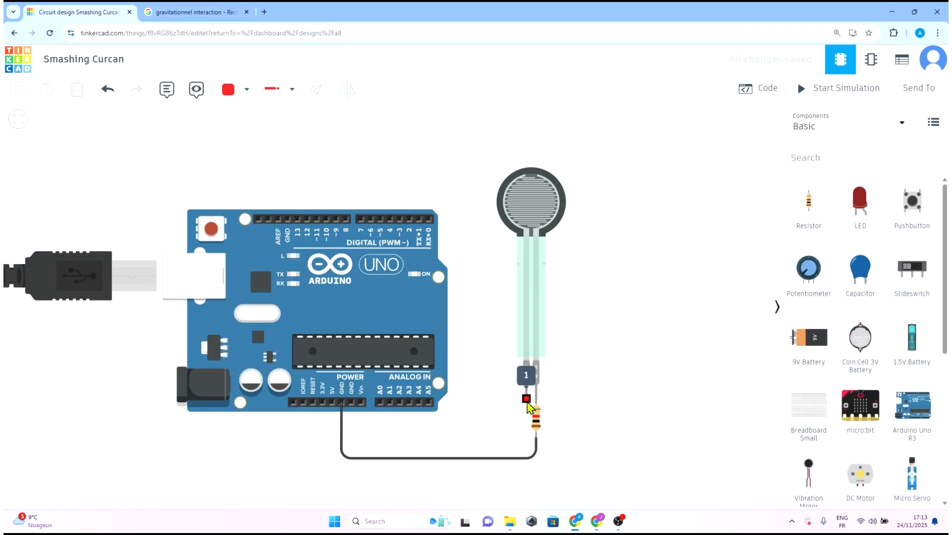
pyautogui.click(527, 399)
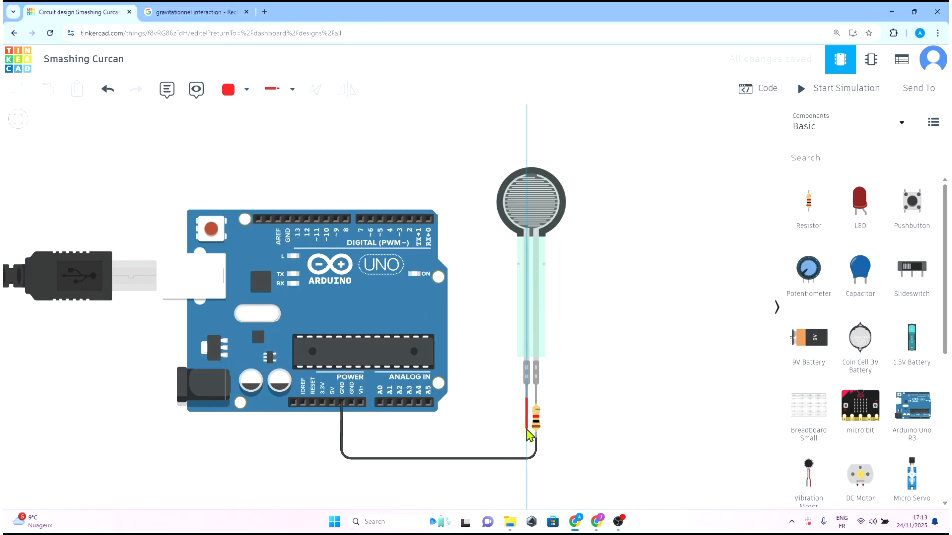
pyautogui.click(527, 427)
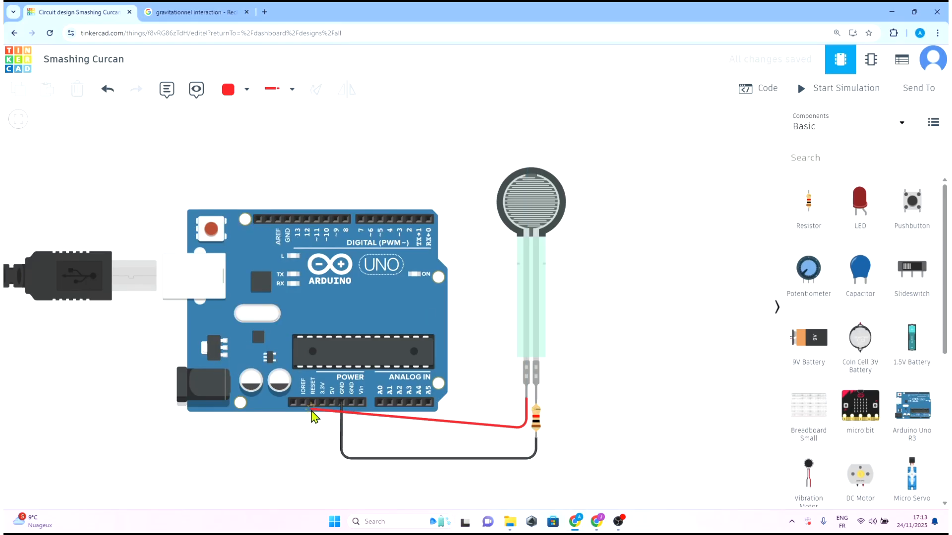
pyautogui.click(332, 425)
pyautogui.click(332, 402)
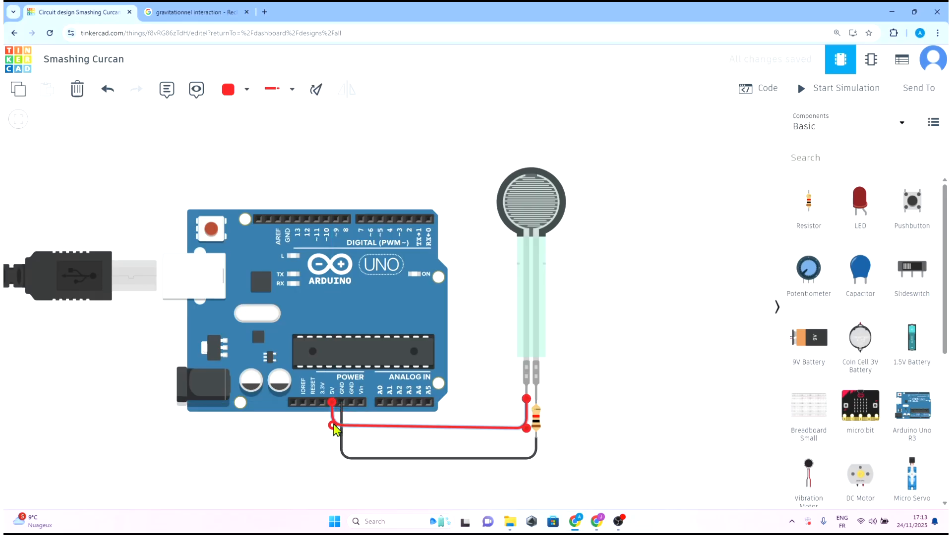
pyautogui.click(591, 475)
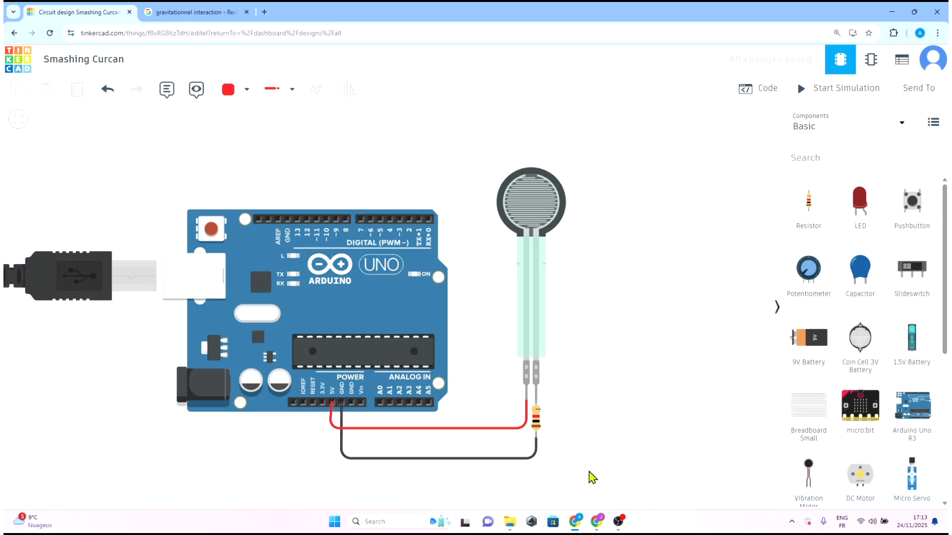
# Step: Wire the junction of the force sensor and resistor to analog pin A0, straighten the corner and colour the wire yellow
pyautogui.click(536, 411)
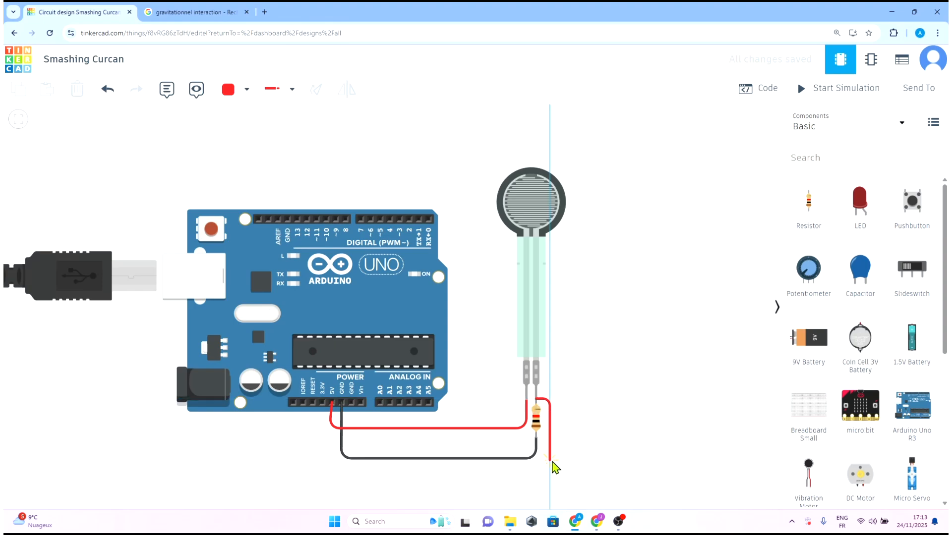
pyautogui.click(550, 443)
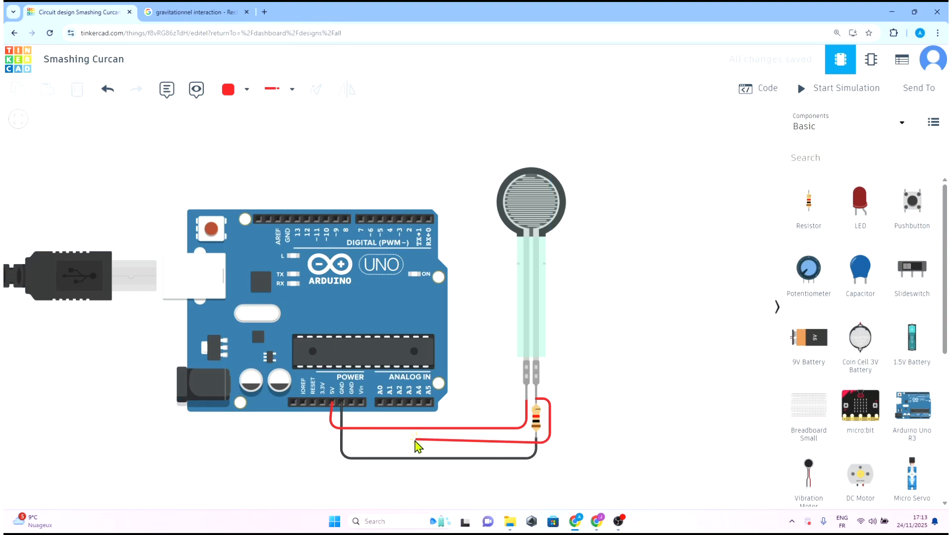
pyautogui.click(375, 442)
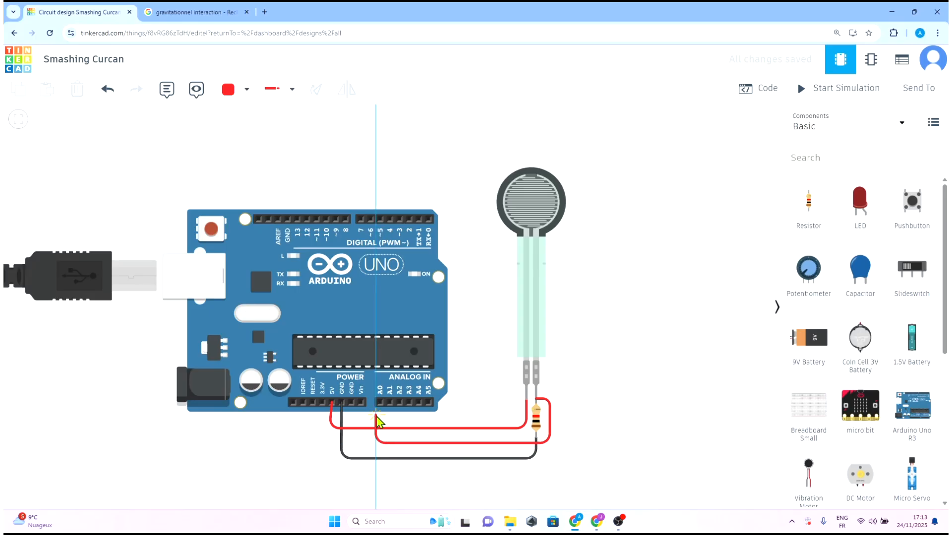
pyautogui.click(379, 402)
pyautogui.moveTo(376, 443); pyautogui.dragTo(380, 443)
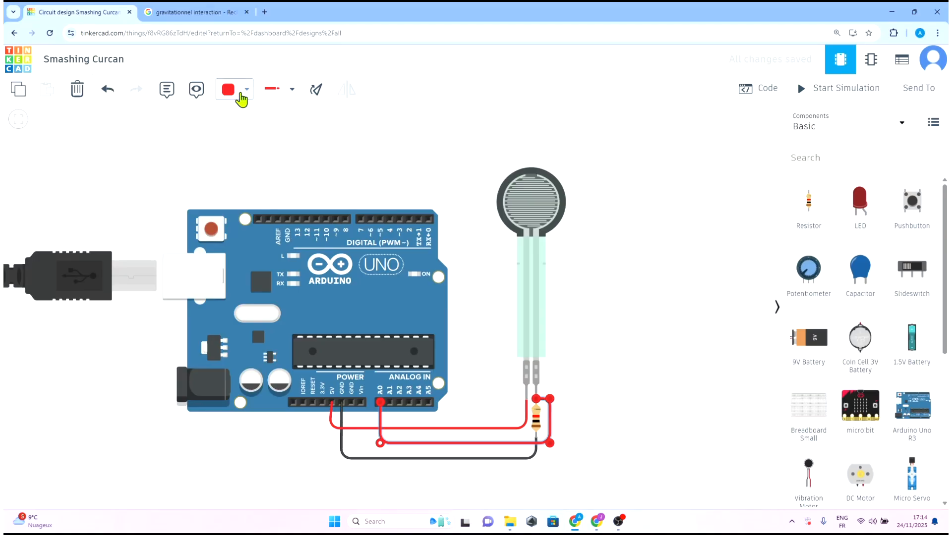
pyautogui.click(246, 90)
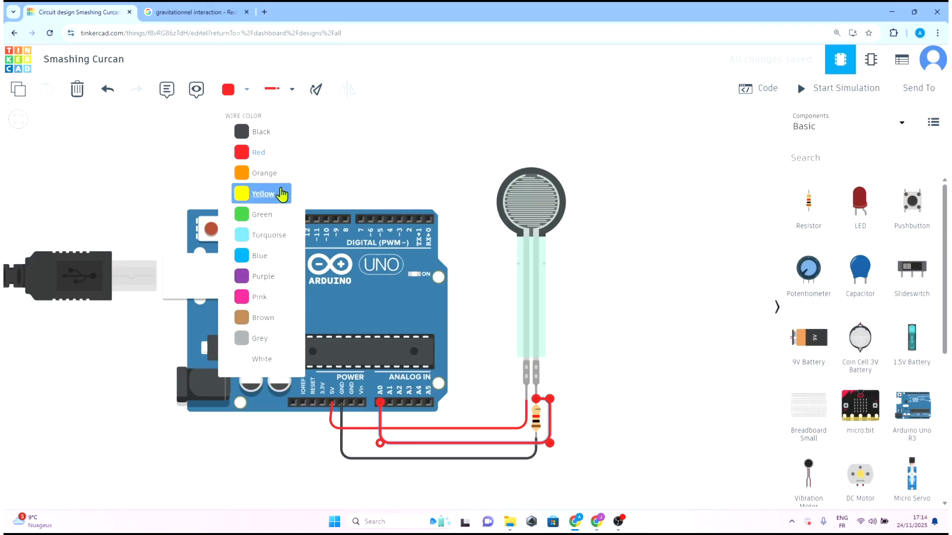
pyautogui.click(282, 194)
pyautogui.click(641, 218)
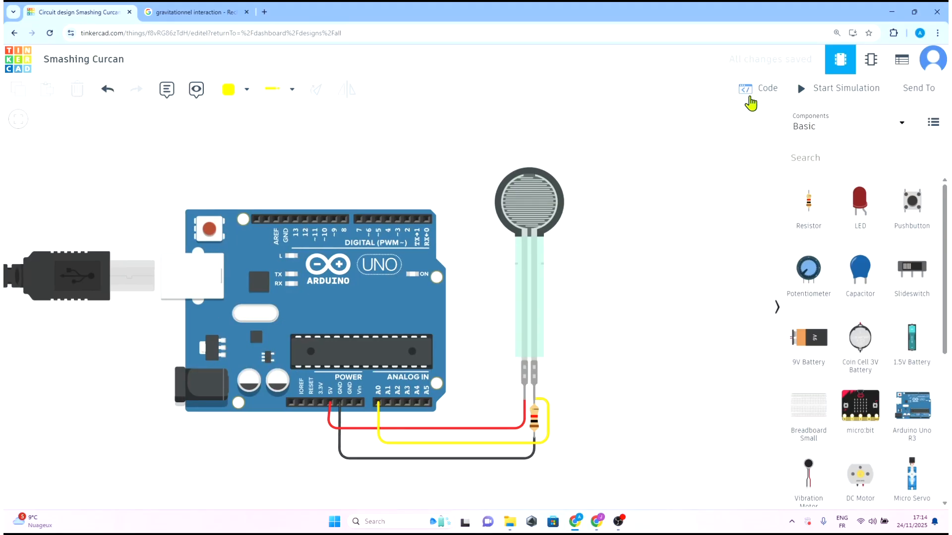
# Step: Delete the default on start and forever blocks from the Arduino's code and show the Control blocks
pyautogui.click(751, 97)
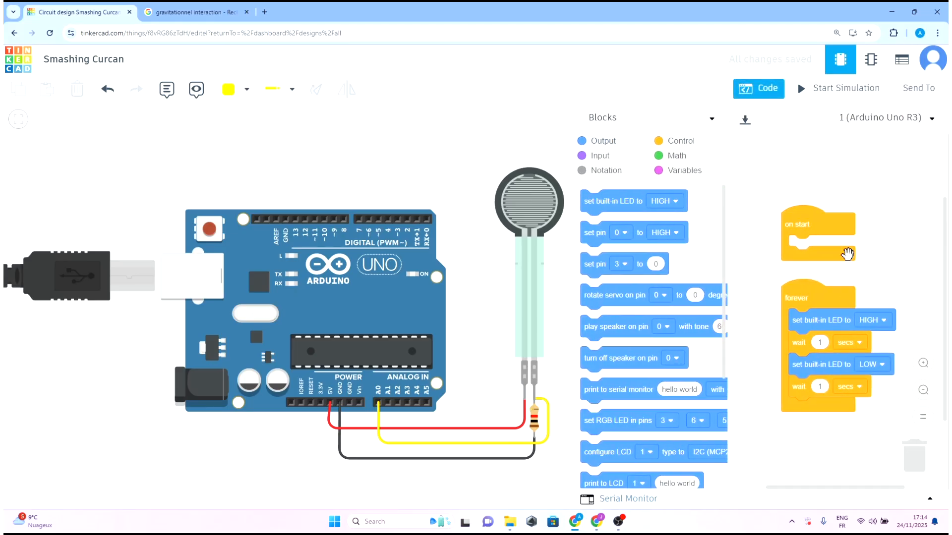
pyautogui.moveTo(839, 223); pyautogui.dragTo(913, 457)
pyautogui.moveTo(836, 318); pyautogui.dragTo(914, 458)
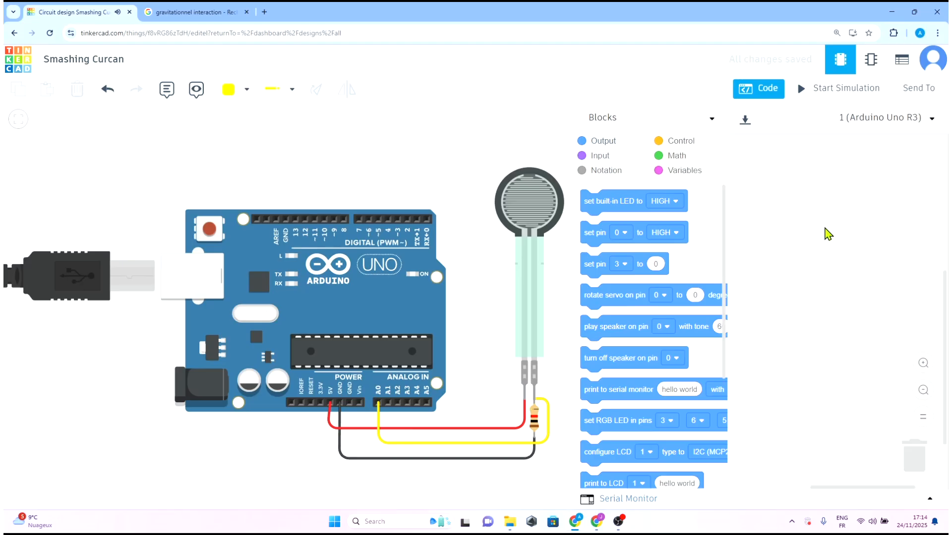
pyautogui.click(683, 142)
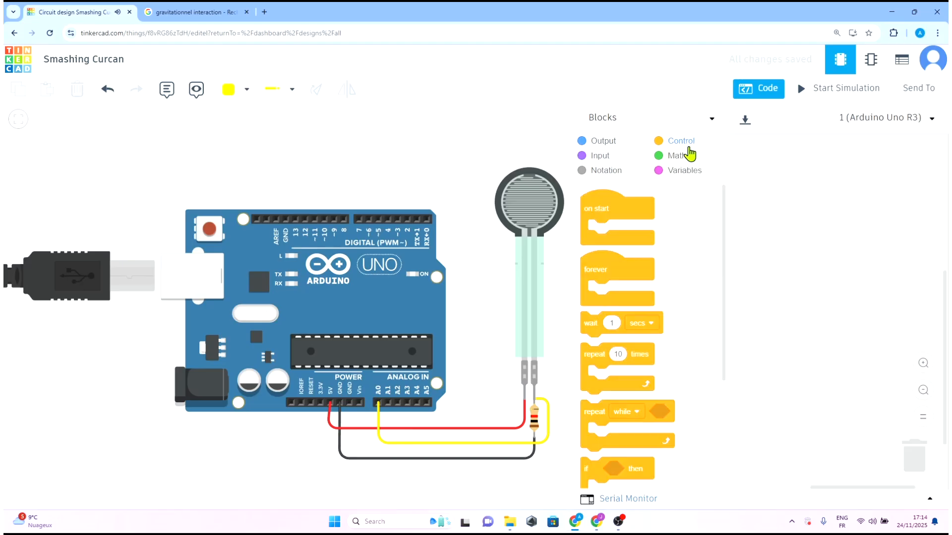
# Step: Add a forever block to the Arduino's code and place a print to serial monitor block inside it
pyautogui.moveTo(632, 273); pyautogui.dragTo(813, 258)
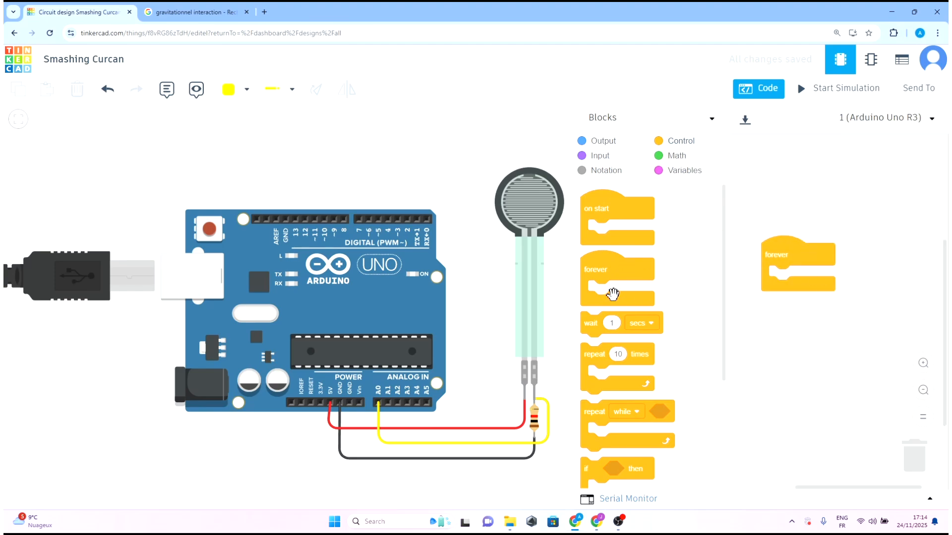
pyautogui.moveTo(438, 149); pyautogui.dragTo(283, 171)
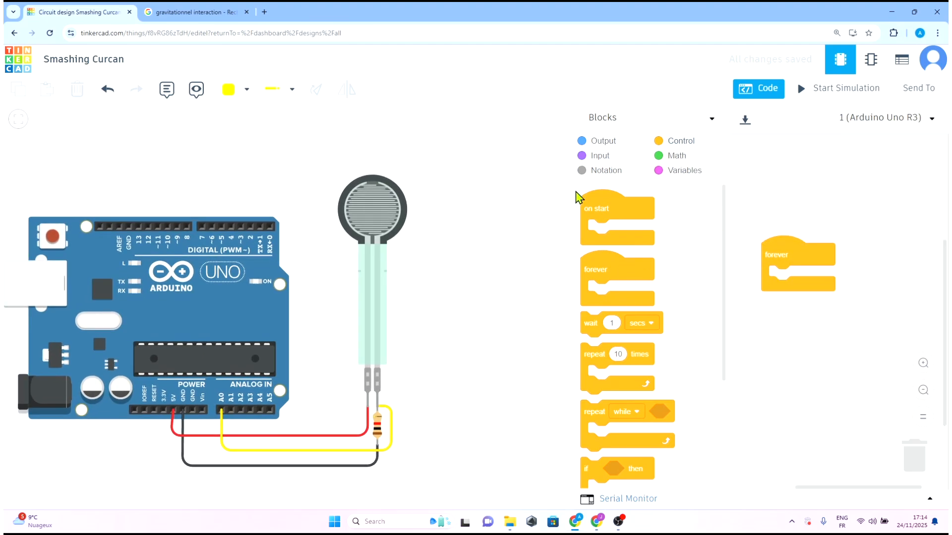
pyautogui.moveTo(574, 183); pyautogui.dragTo(475, 184)
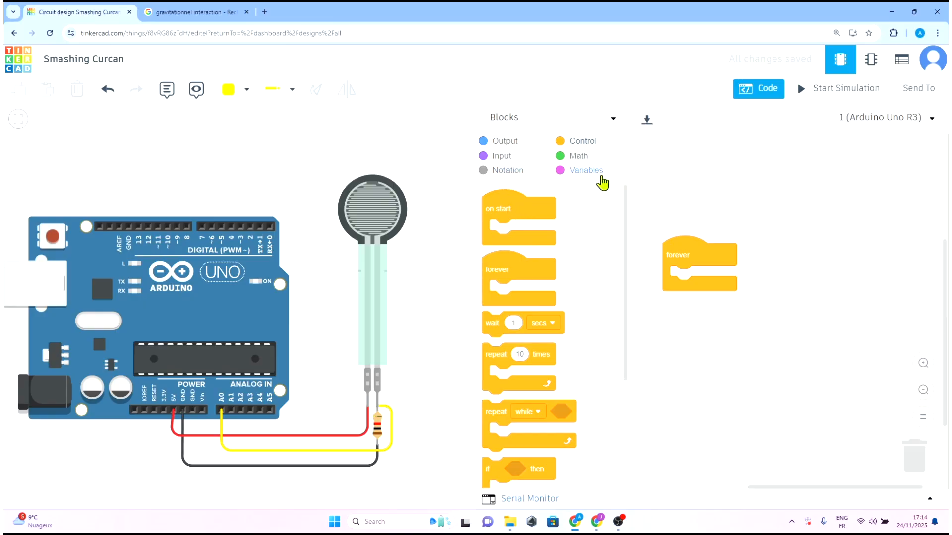
pyautogui.click(505, 142)
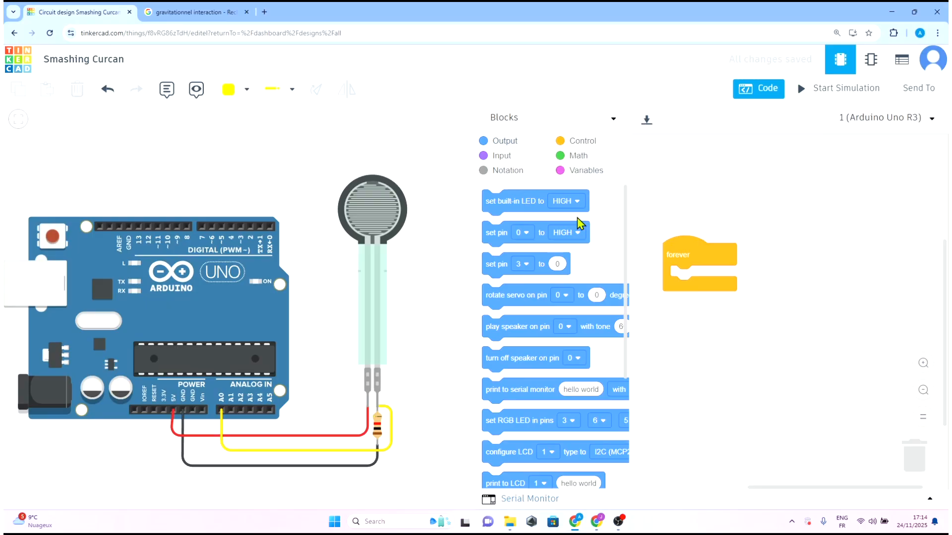
pyautogui.scroll(-4, 518, 351)
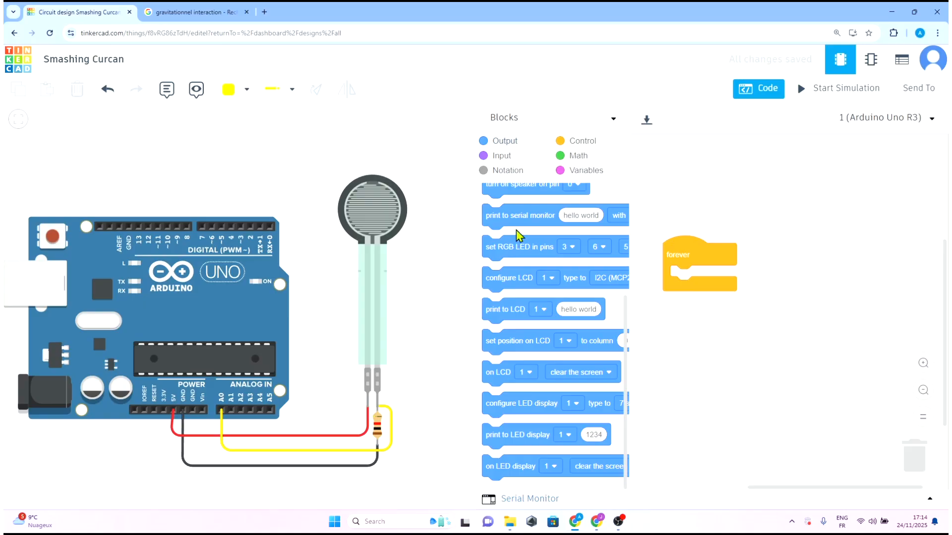
pyautogui.moveTo(518, 223); pyautogui.dragTo(693, 304)
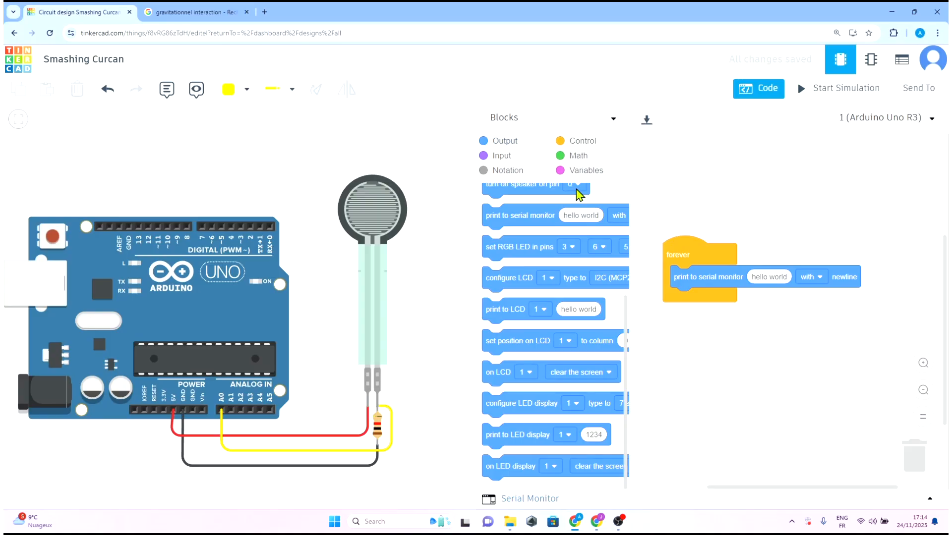
# Step: Insert a read analog pin A0 block as the value printed to the serial monitor and close the code editor
pyautogui.click(580, 174)
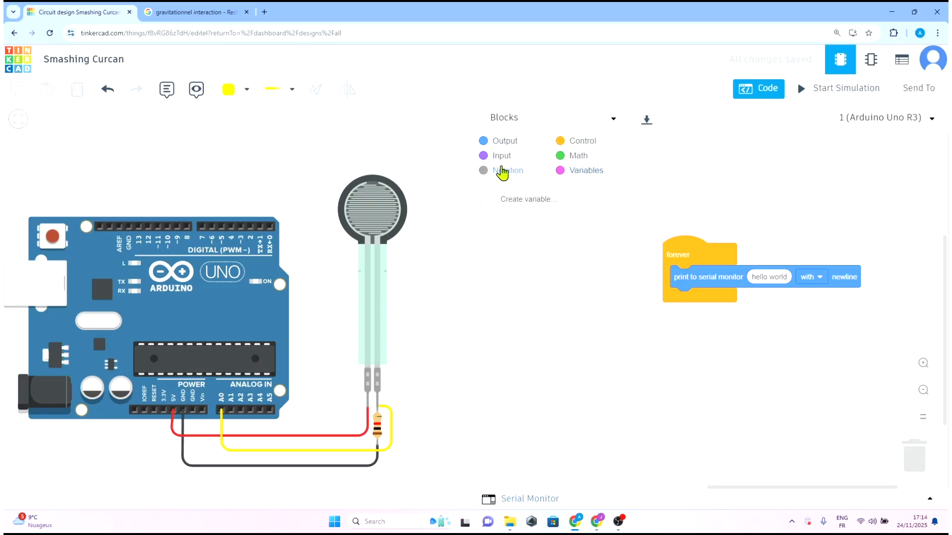
pyautogui.click(504, 158)
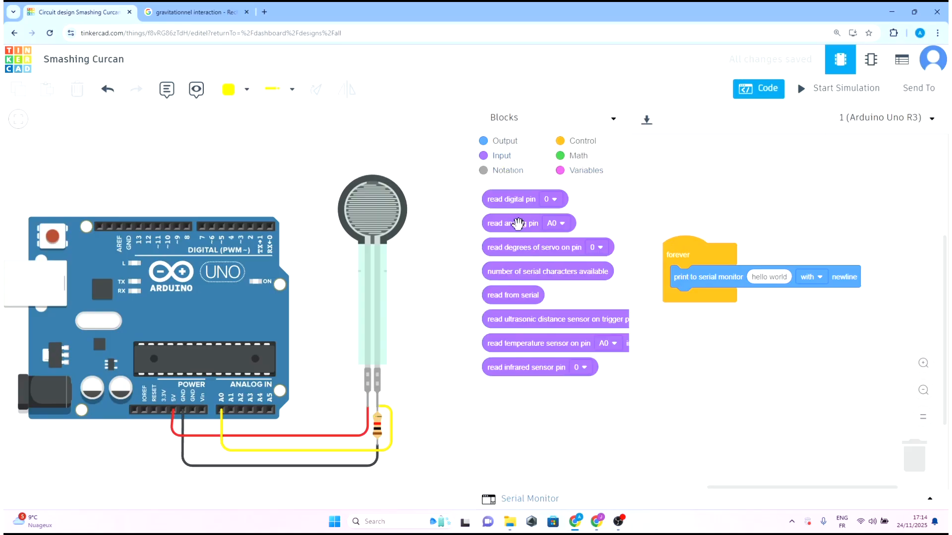
pyautogui.moveTo(516, 227); pyautogui.dragTo(801, 283)
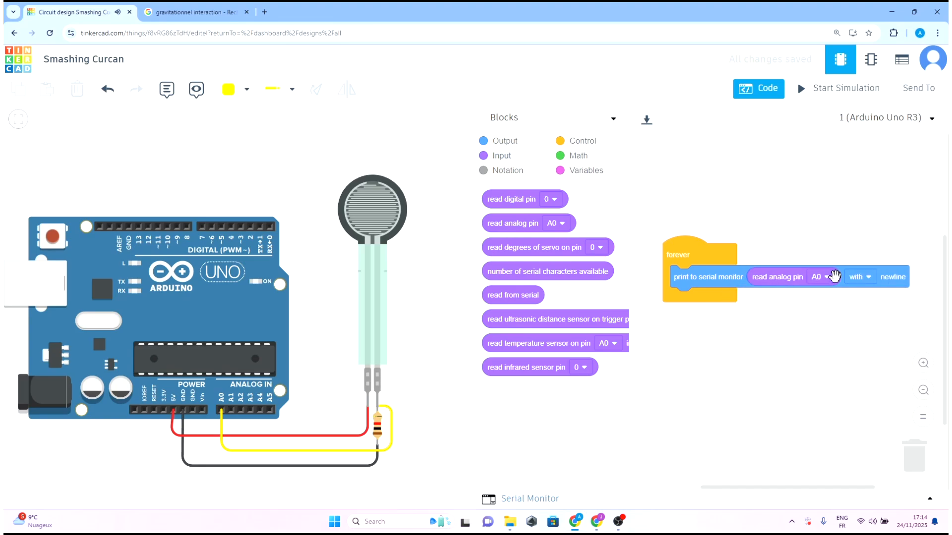
pyautogui.click(824, 278)
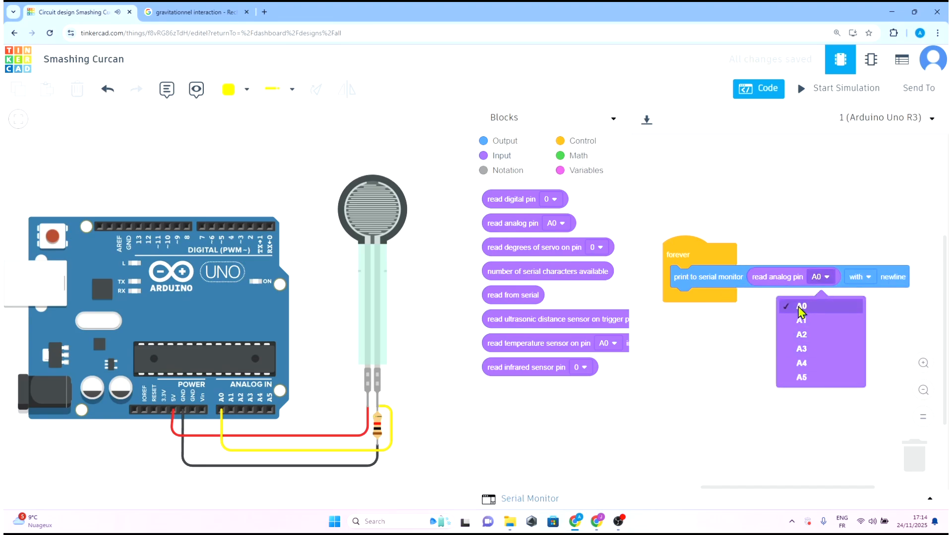
pyautogui.click(800, 307)
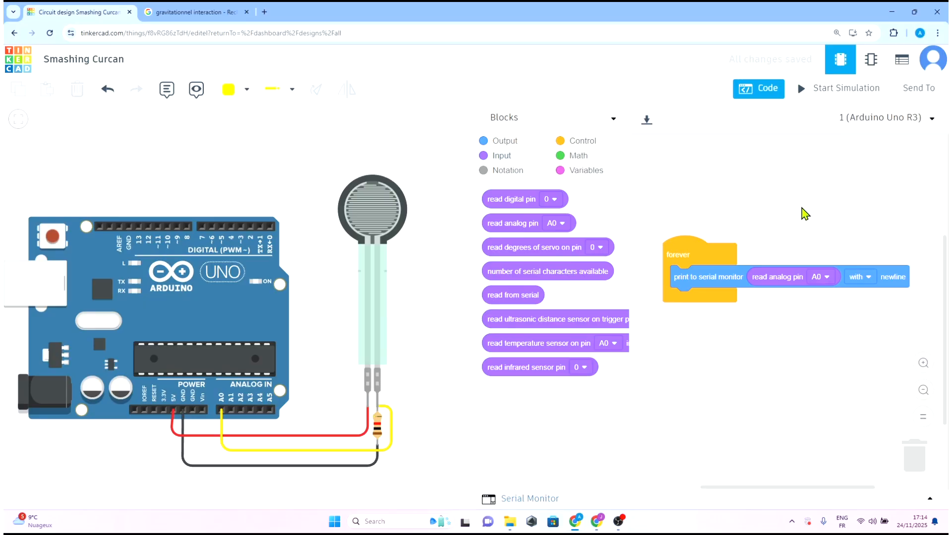
pyautogui.click(826, 278)
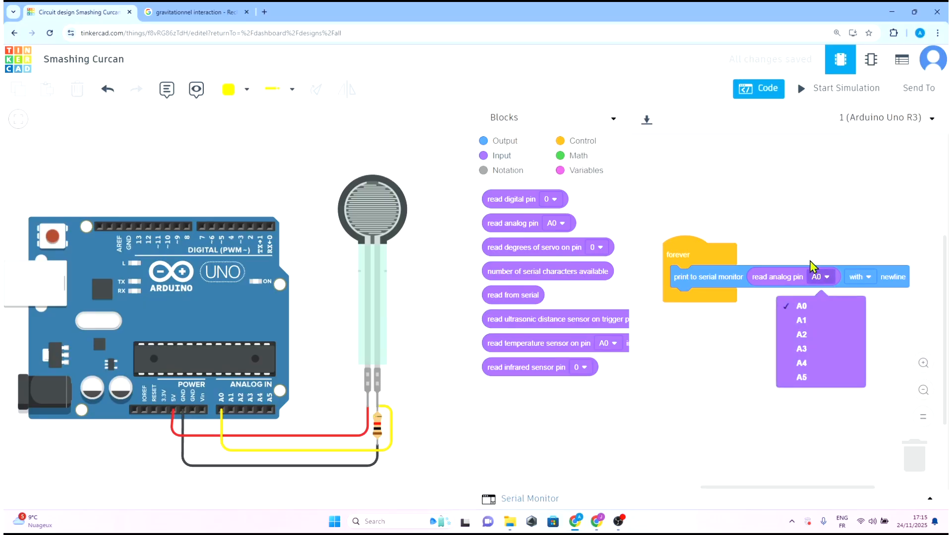
pyautogui.click(799, 236)
pyautogui.click(751, 99)
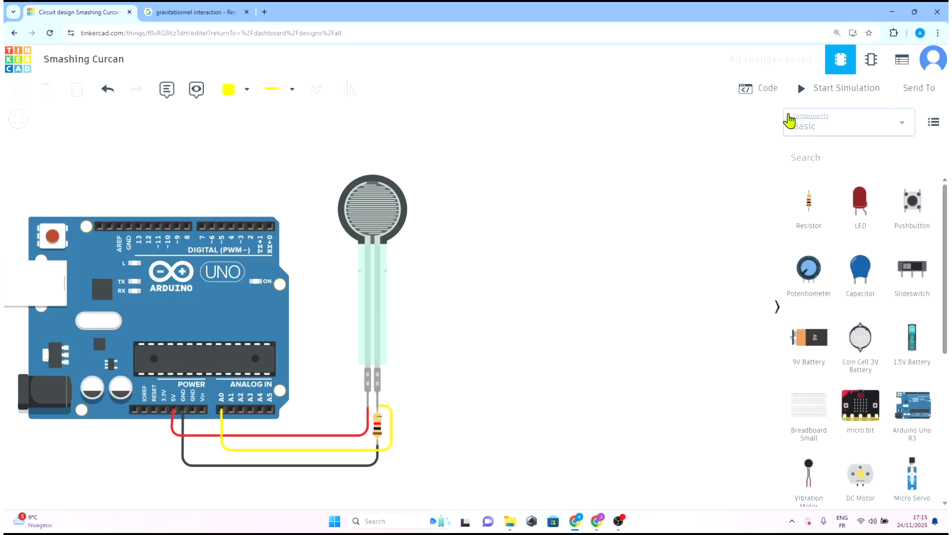
# Step: Simulate the circuit with forces of about 5.67 N and 1.38 N on the force sensor, and stop the simulation
pyautogui.click(815, 93)
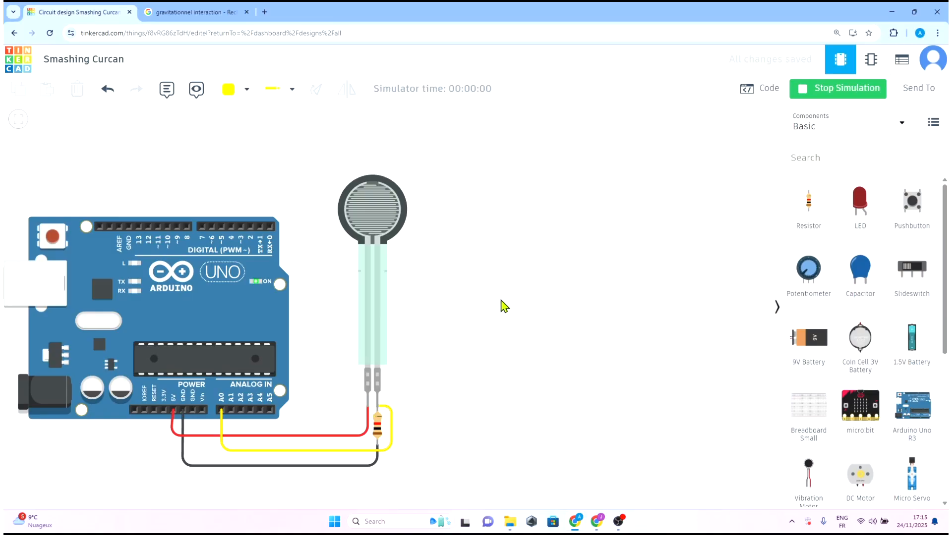
pyautogui.moveTo(501, 306); pyautogui.dragTo(619, 305)
pyautogui.click(492, 359)
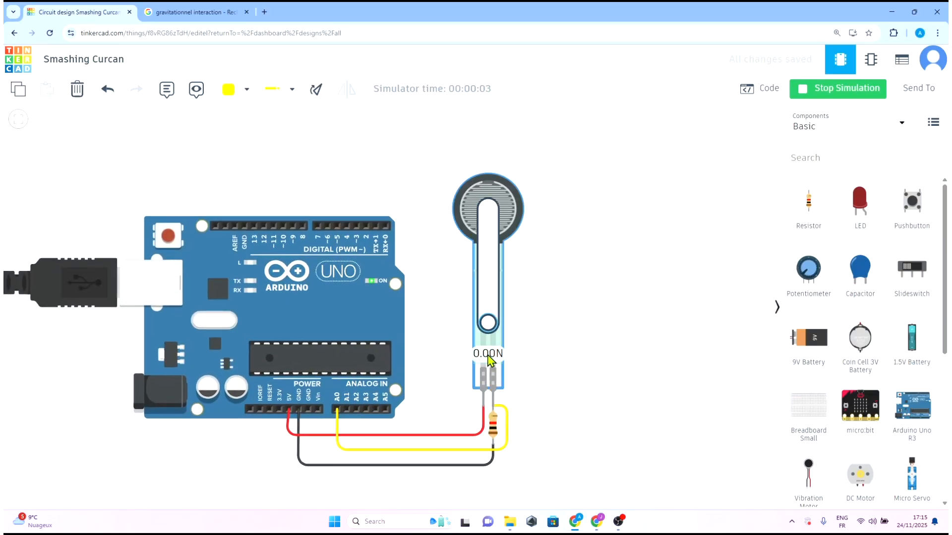
pyautogui.moveTo(489, 328); pyautogui.dragTo(489, 240)
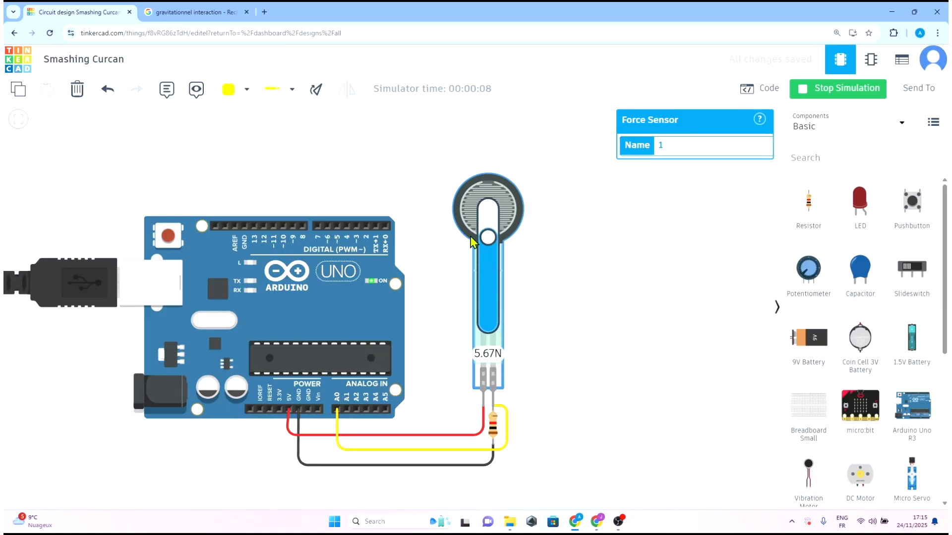
pyautogui.moveTo(488, 237); pyautogui.dragTo(501, 287)
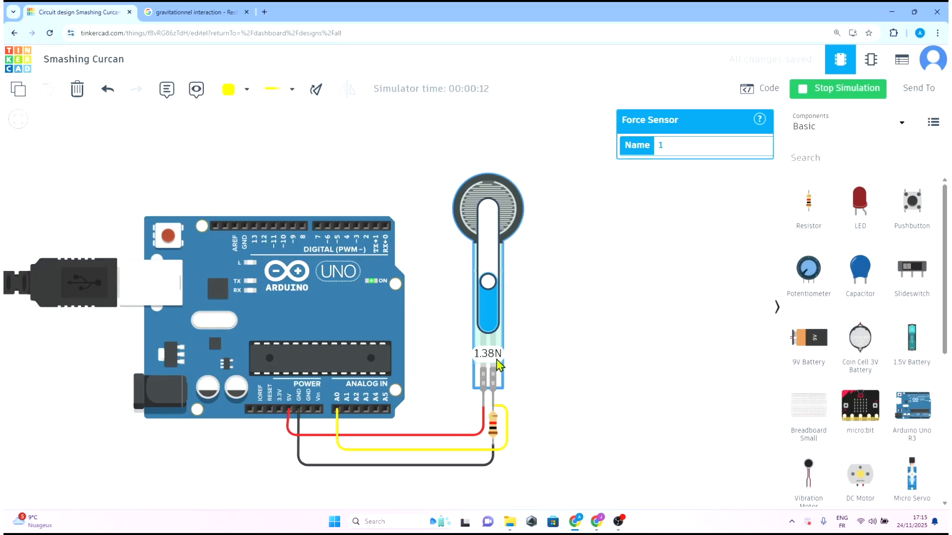
pyautogui.click(647, 303)
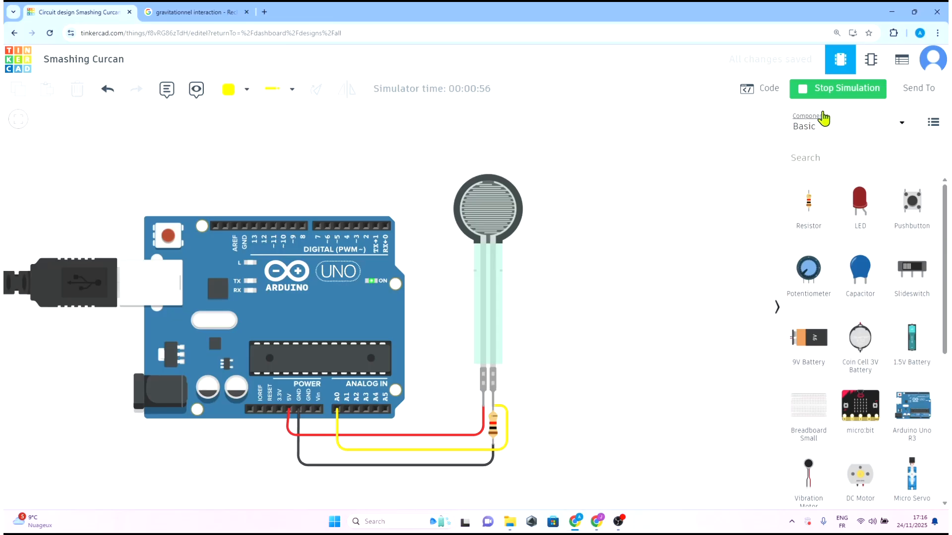
pyautogui.click(813, 91)
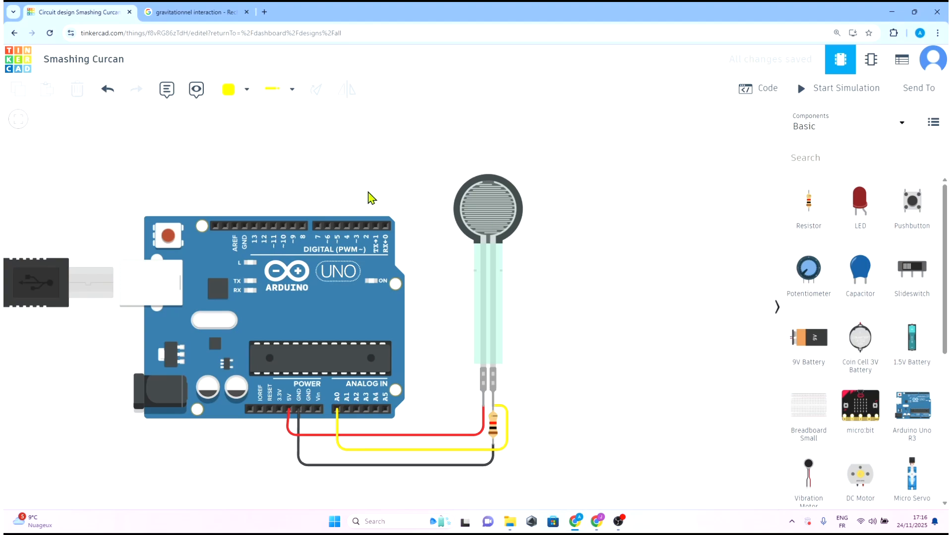
pyautogui.moveTo(392, 182); pyautogui.dragTo(476, 175)
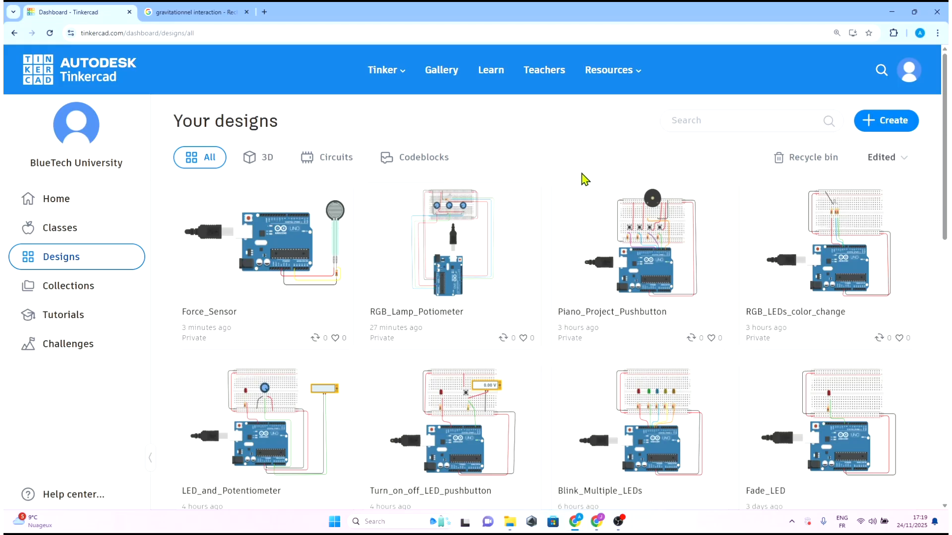
# Step: Create a new circuit design and name it User_Moisture_Sensor
pyautogui.click(901, 130)
pyautogui.click(871, 197)
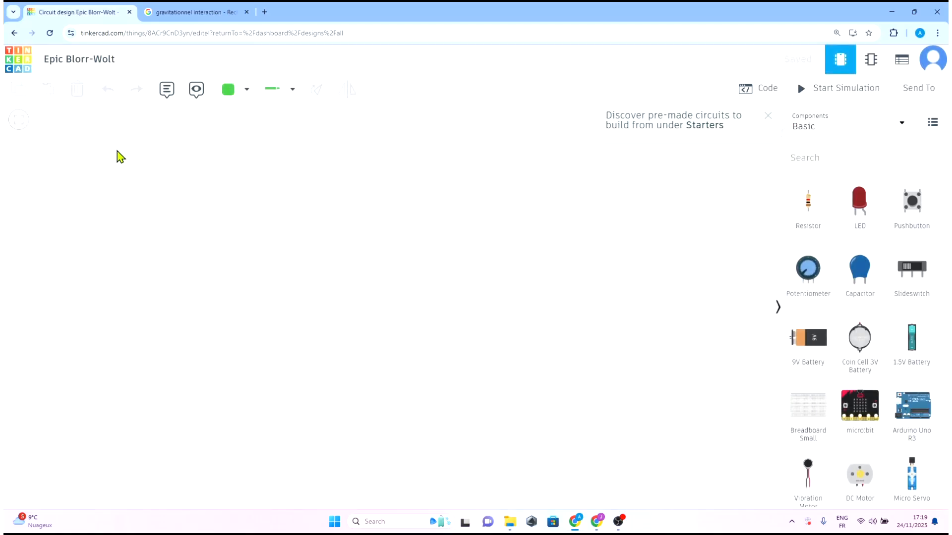
pyautogui.click(105, 59)
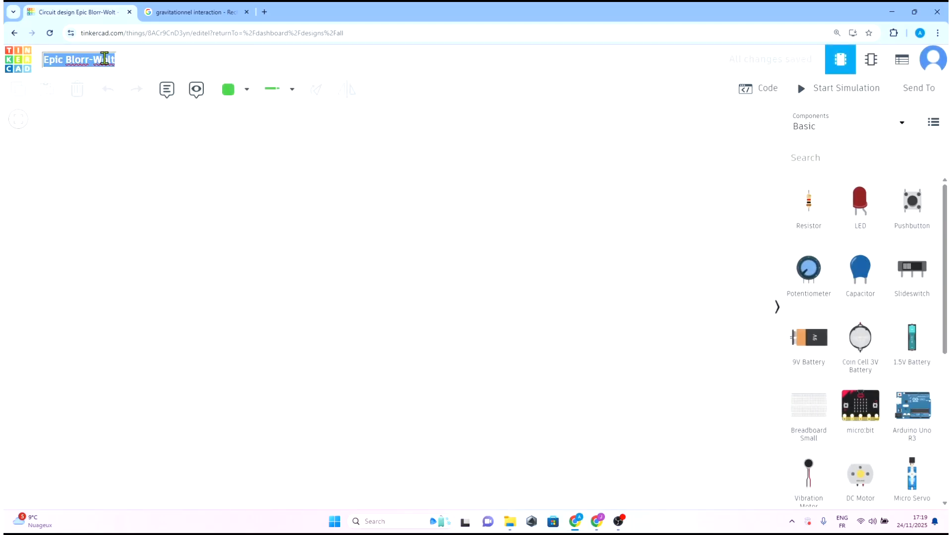
pyautogui.write('Us')
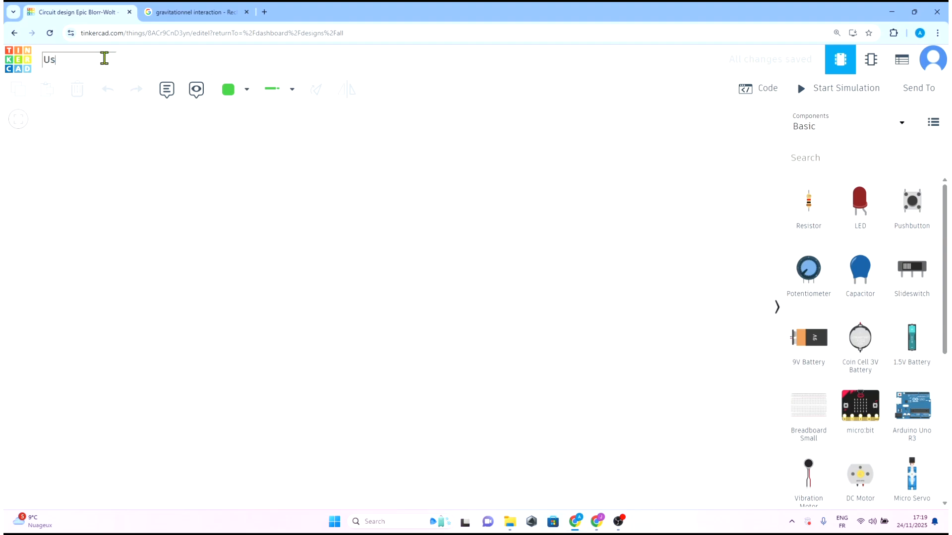
pyautogui.write('er_Moisture')
pyautogui.press('BackSpace')
pyautogui.press('BackSpace')
pyautogui.write('re')
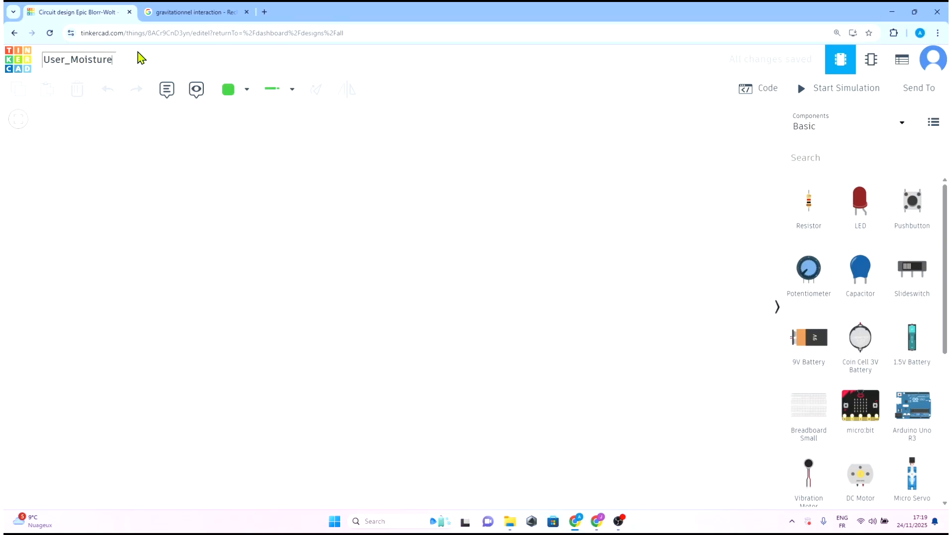
pyautogui.write('_Sens')
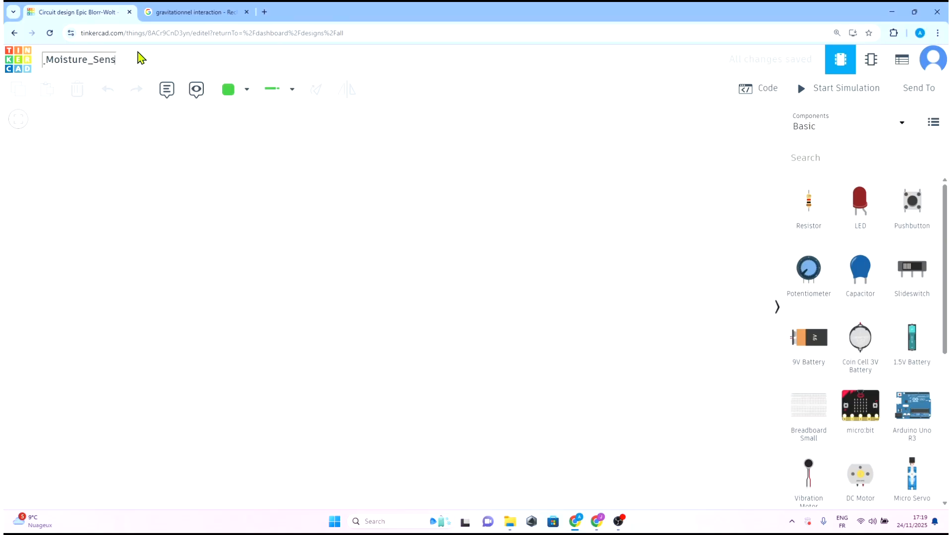
pyautogui.press('Escape')
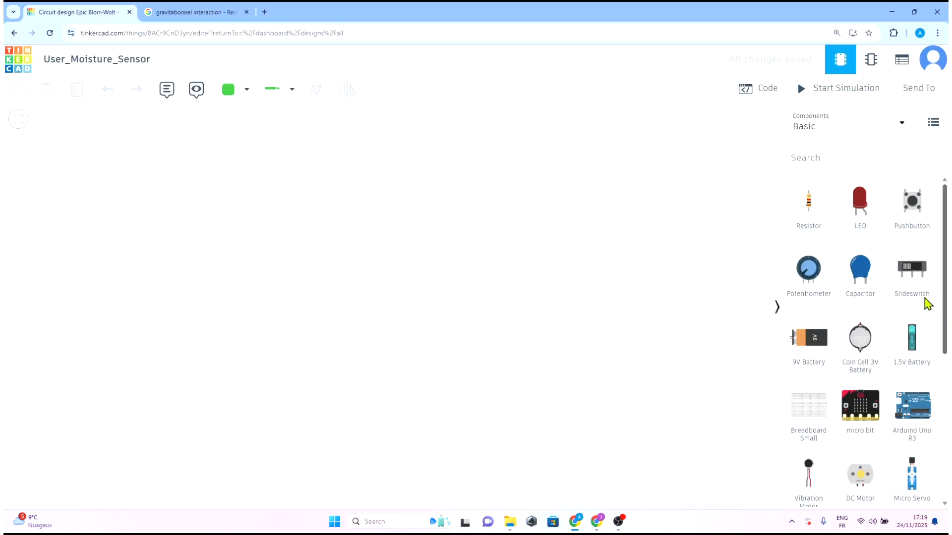
# Step: Find the Soil Moisture Sensor among the basic components and place it in the empty circuit
pyautogui.scroll(-5, 876, 200)
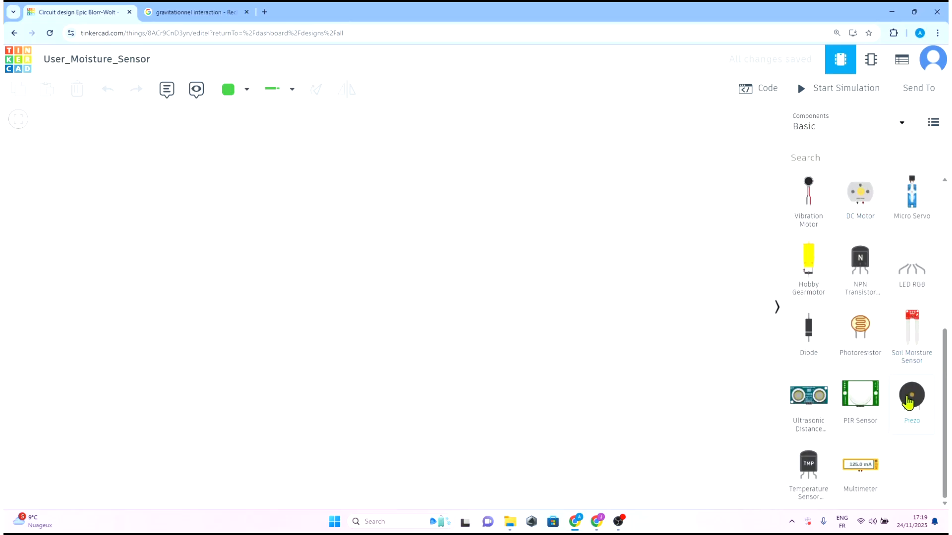
pyautogui.scroll(5, 853, 243)
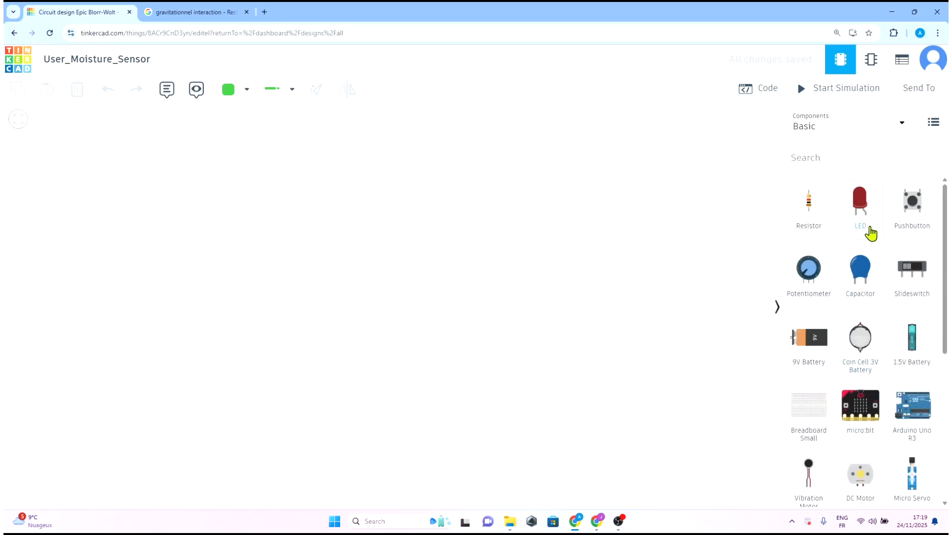
pyautogui.click(824, 160)
pyautogui.click(730, 259)
pyautogui.scroll(-1, 839, 278)
pyautogui.scroll(-5, 842, 271)
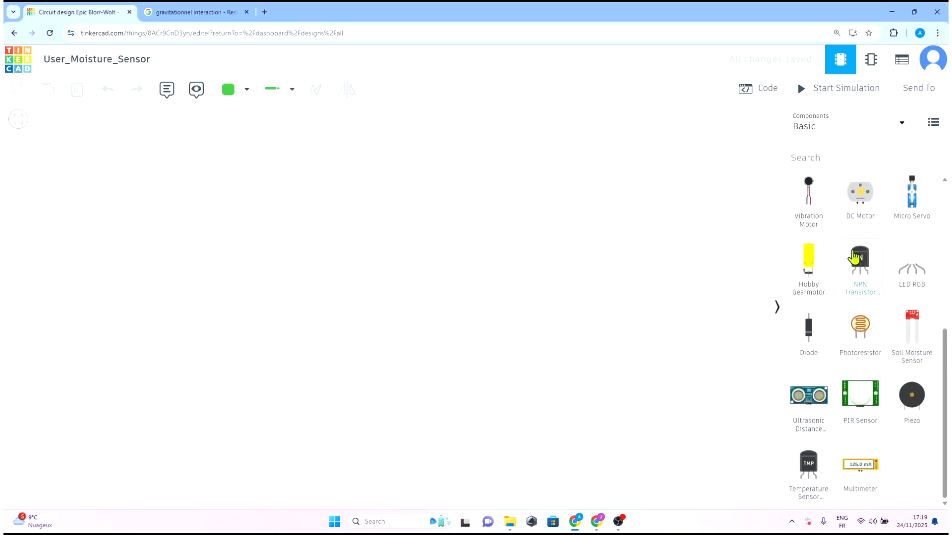
pyautogui.scroll(5, 857, 263)
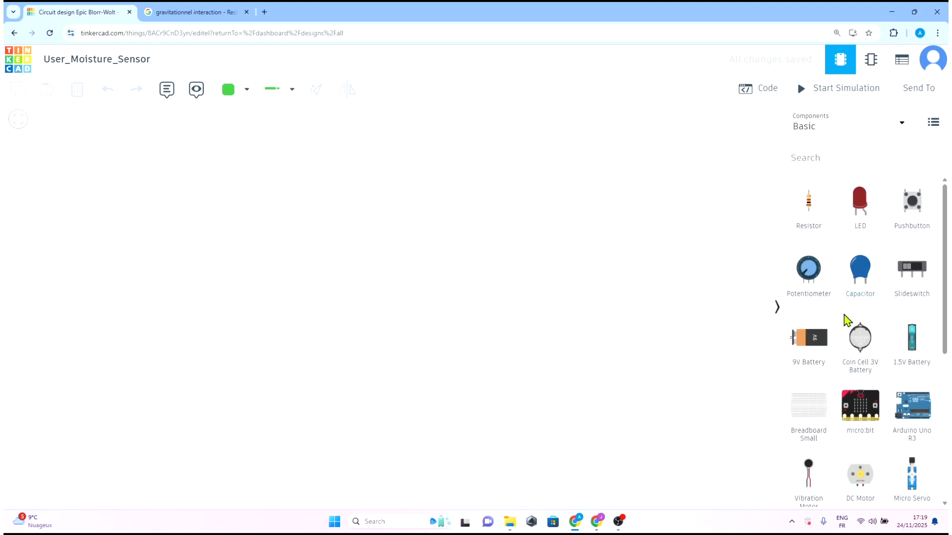
pyautogui.scroll(-5, 854, 342)
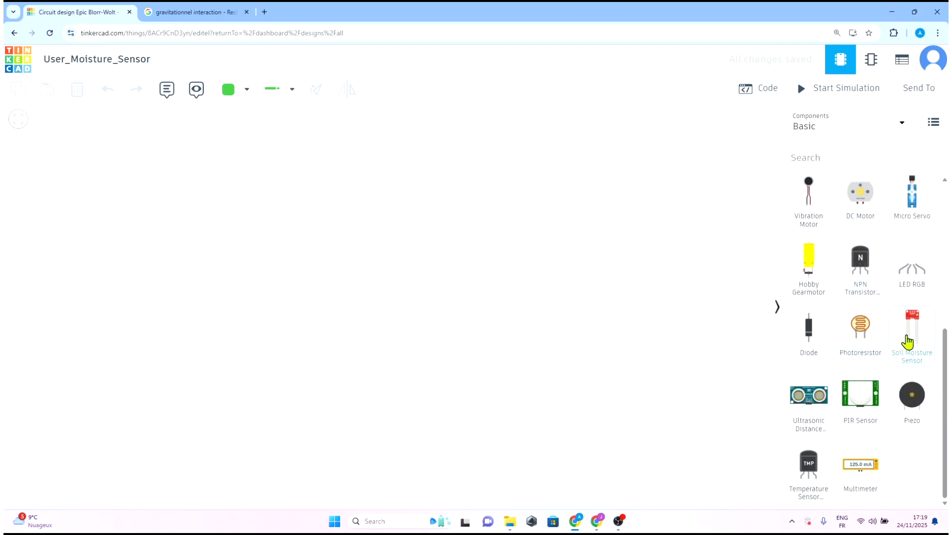
pyautogui.moveTo(907, 340); pyautogui.dragTo(579, 244)
pyautogui.click(708, 292)
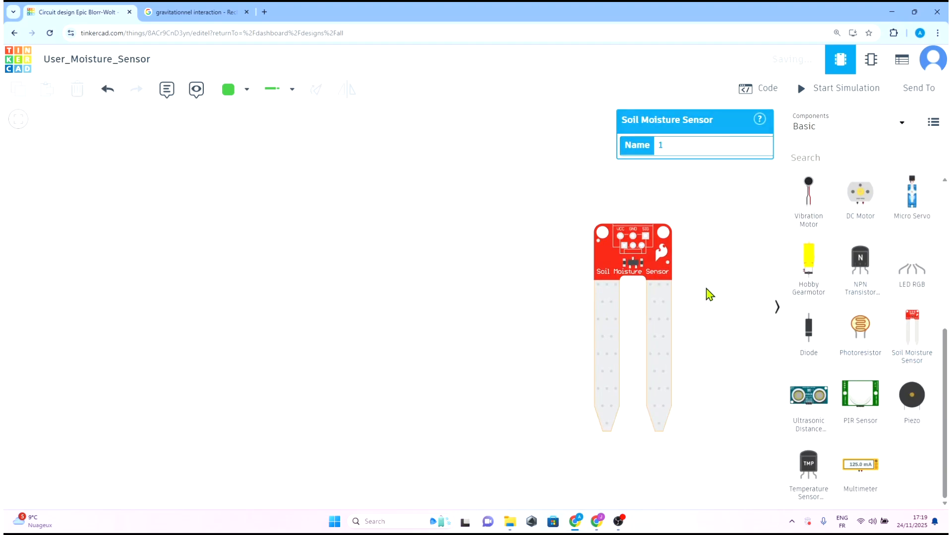
# Step: Move the soil moisture sensor slightly upward in the circuit and deselect it
pyautogui.scroll(5, 851, 258)
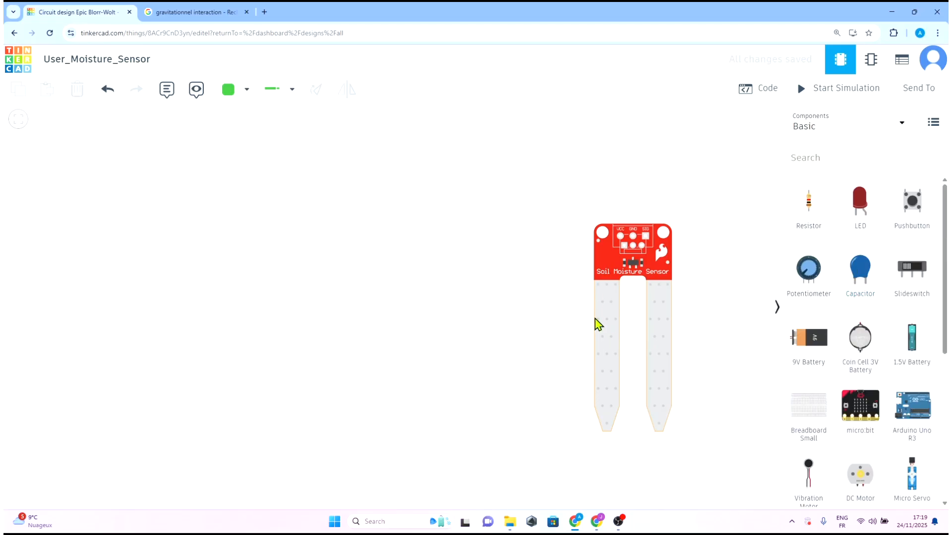
pyautogui.moveTo(597, 321); pyautogui.dragTo(594, 280)
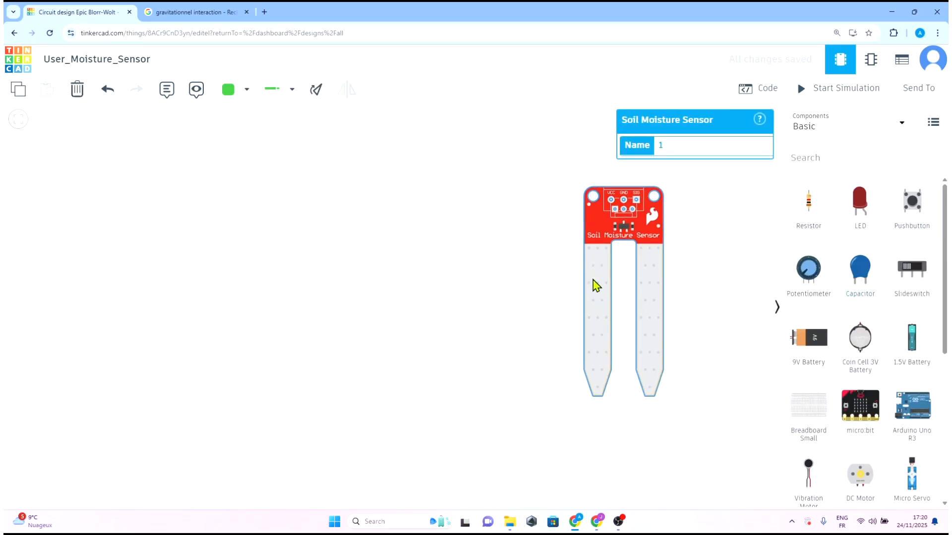
pyautogui.click(742, 299)
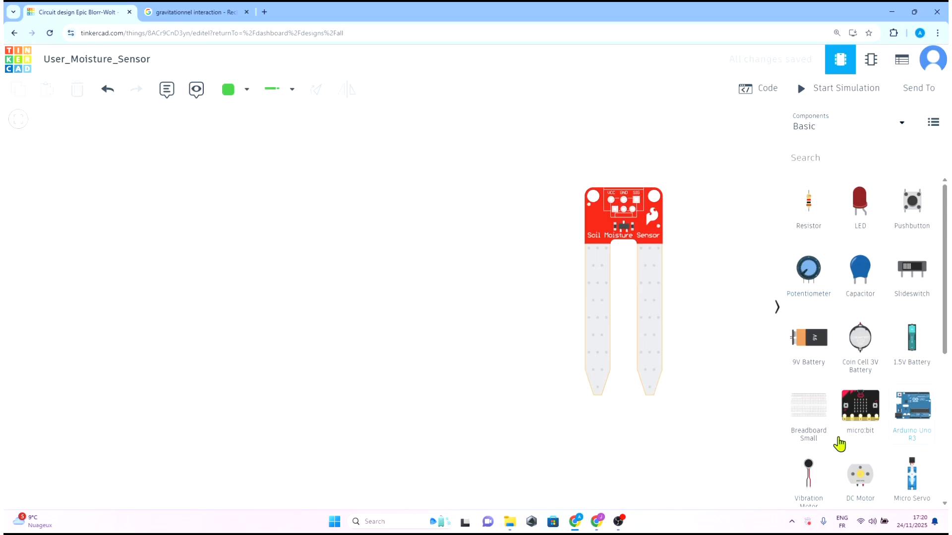
# Step: Place an Arduino Uno R3 beside the soil moisture sensor and a DC Motor just above the Arduino
pyautogui.moveTo(839, 444); pyautogui.dragTo(430, 323)
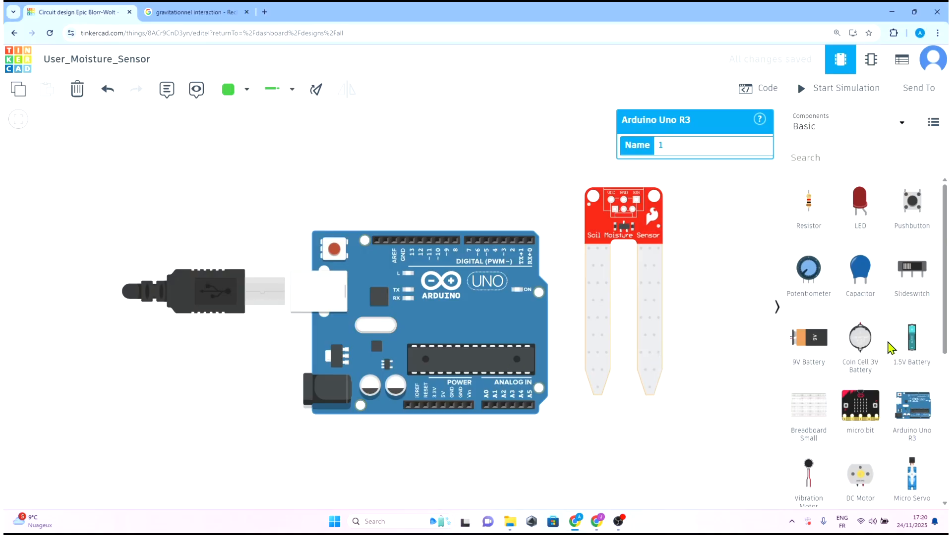
pyautogui.scroll(-5, 888, 347)
pyautogui.moveTo(861, 221); pyautogui.dragTo(438, 218)
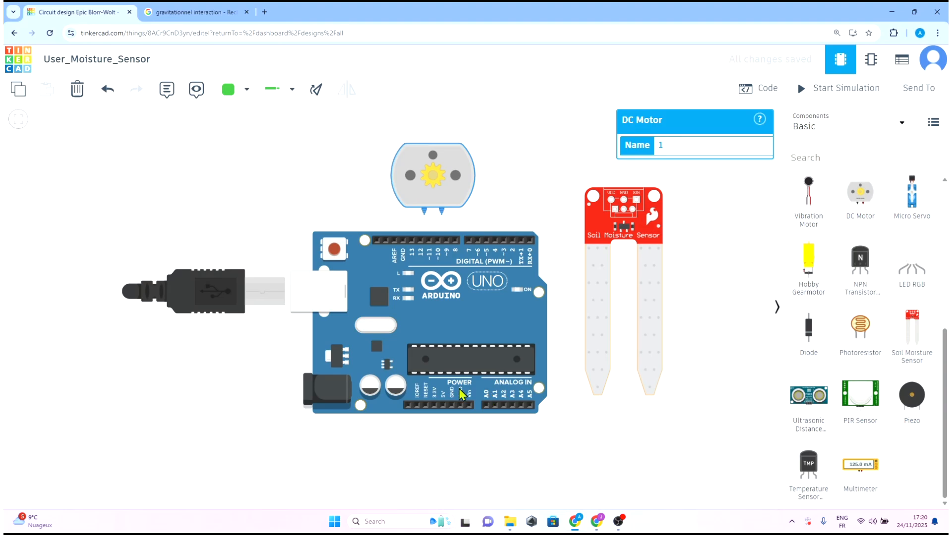
pyautogui.click(428, 224)
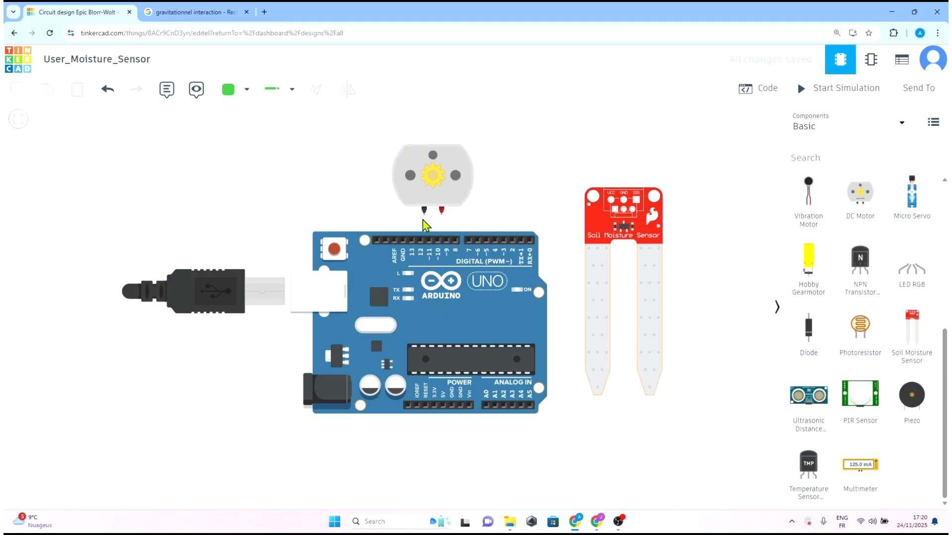
# Step: Wire the DC motor's black terminal to the Arduino's first power-header GND pin, routing the wire around the USB cable side
pyautogui.click(423, 211)
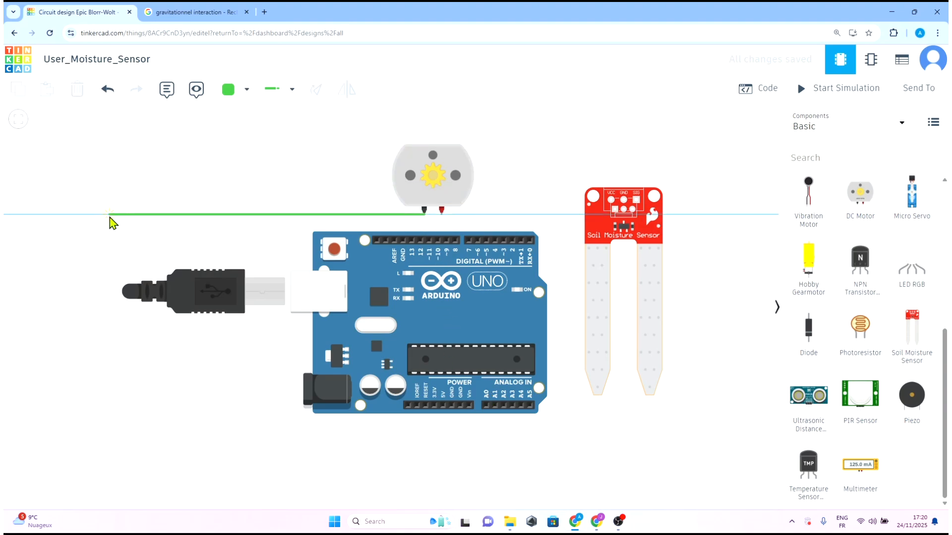
pyautogui.click(110, 215)
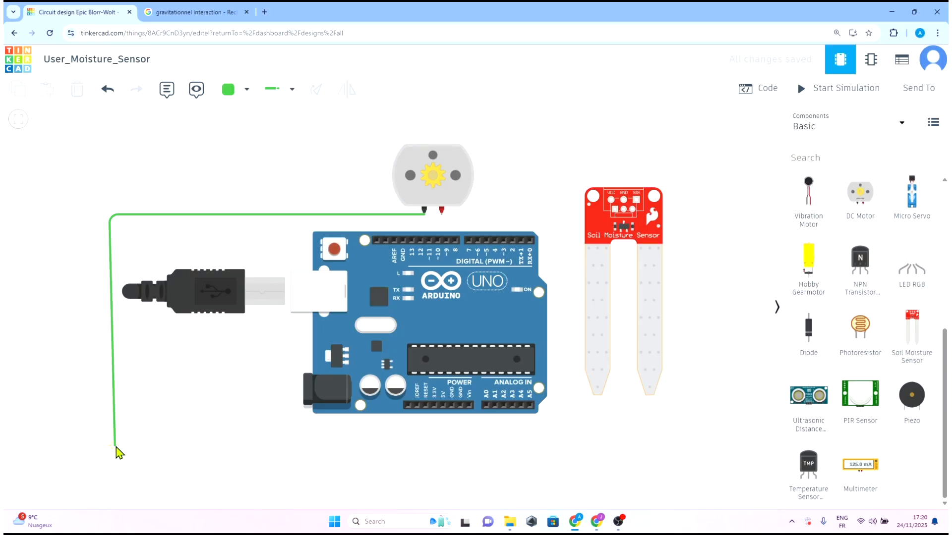
pyautogui.click(116, 446)
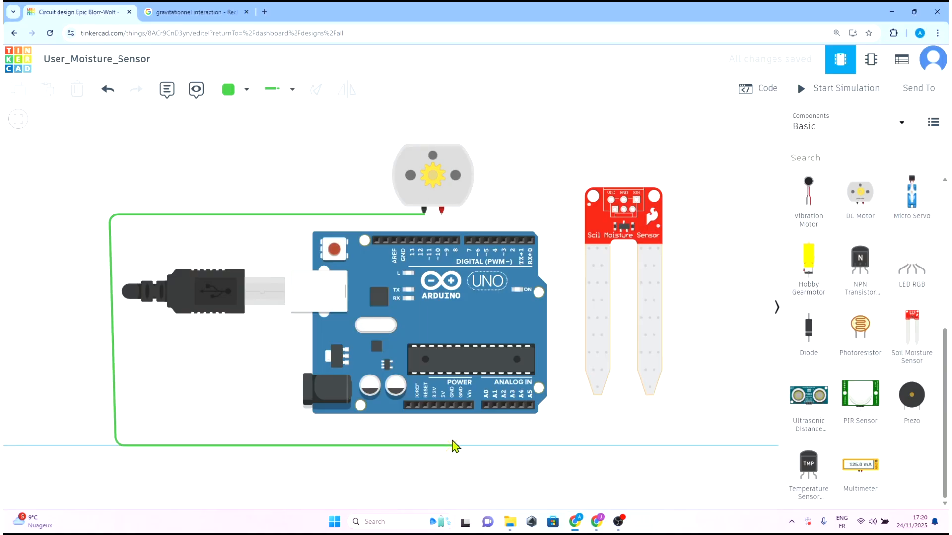
pyautogui.click(451, 445)
pyautogui.click(451, 407)
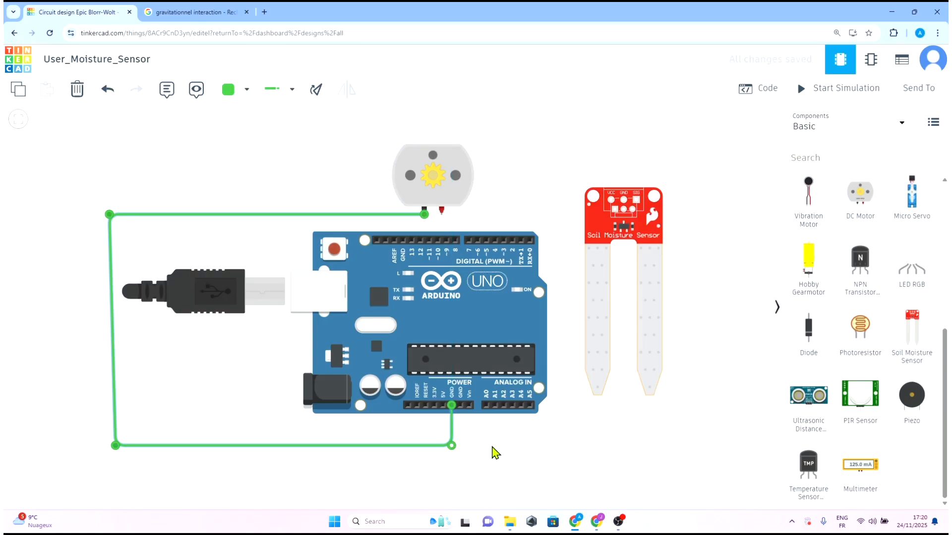
pyautogui.click(469, 424)
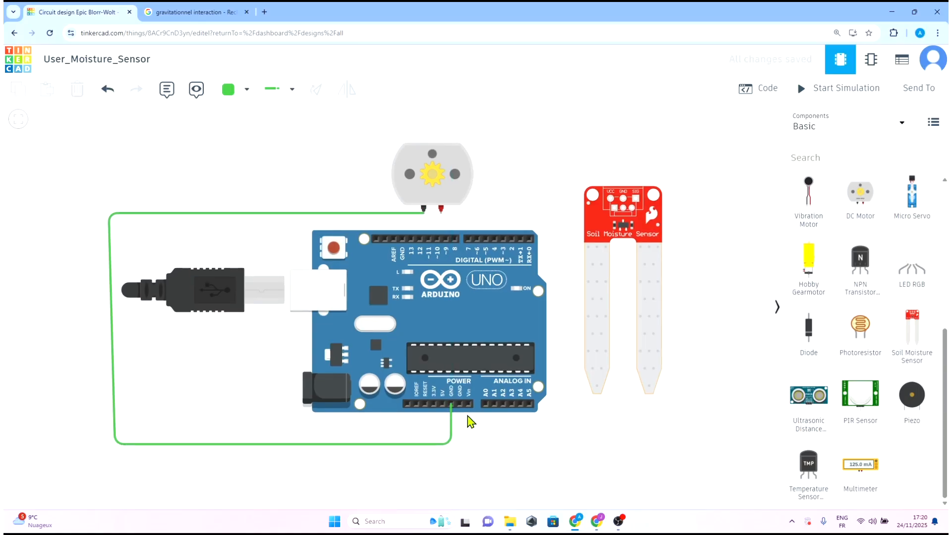
# Step: Move the soil moisture sensor slightly away from the Arduino and connect its VCC pin to 5V with a red wire routed around the board
pyautogui.moveTo(647, 337); pyautogui.dragTo(672, 331)
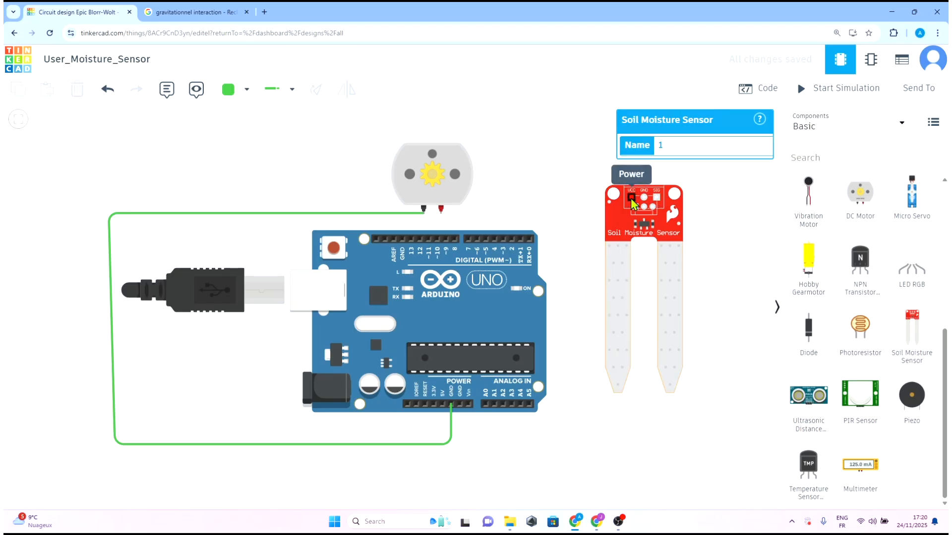
pyautogui.click(631, 197)
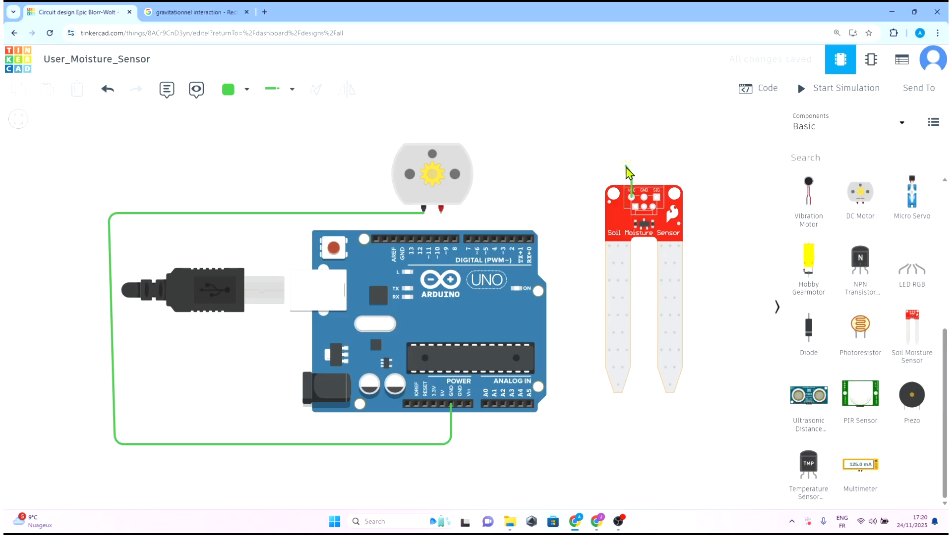
pyautogui.click(630, 174)
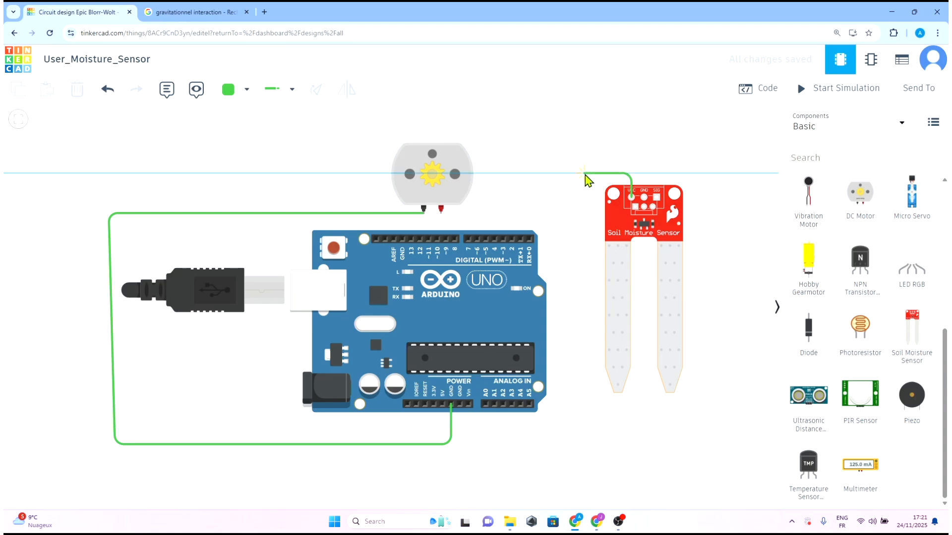
pyautogui.click(585, 175)
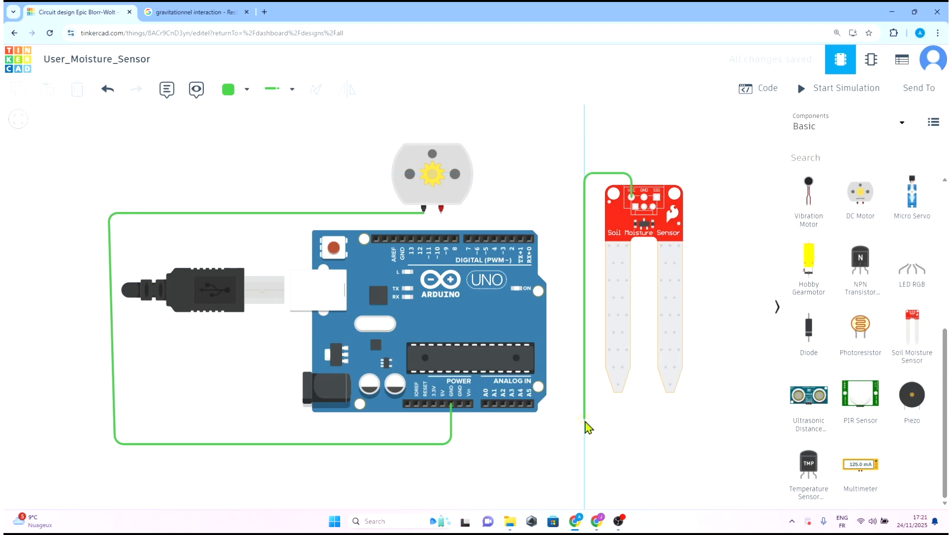
pyautogui.click(591, 479)
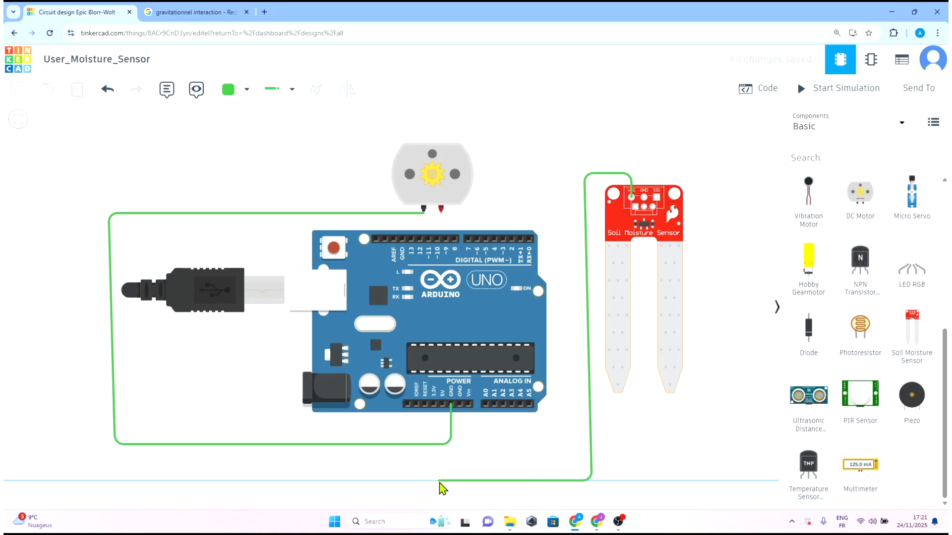
pyautogui.click(442, 404)
pyautogui.moveTo(439, 480); pyautogui.dragTo(443, 481)
pyautogui.click(234, 91)
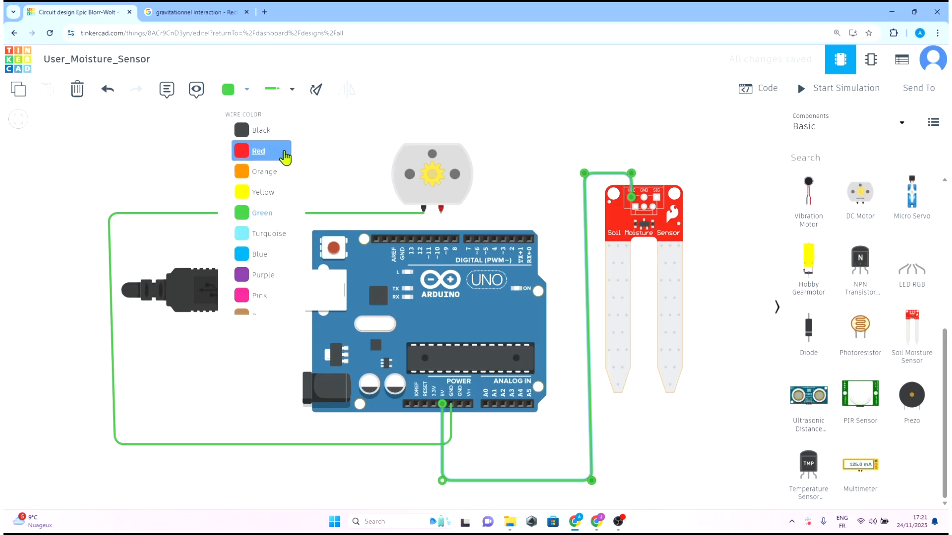
pyautogui.click(283, 153)
pyautogui.click(245, 447)
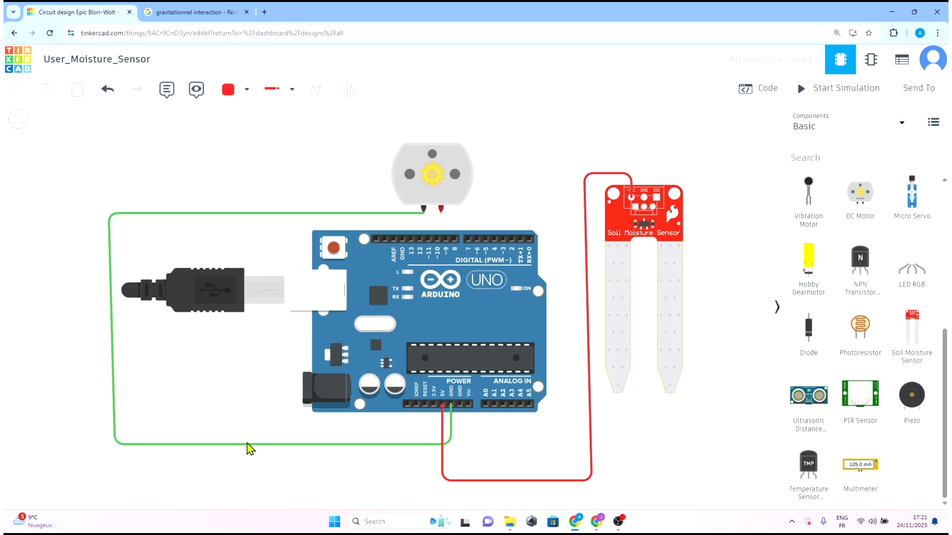
# Step: Change the colour of the motor's ground wire to black
pyautogui.click(246, 444)
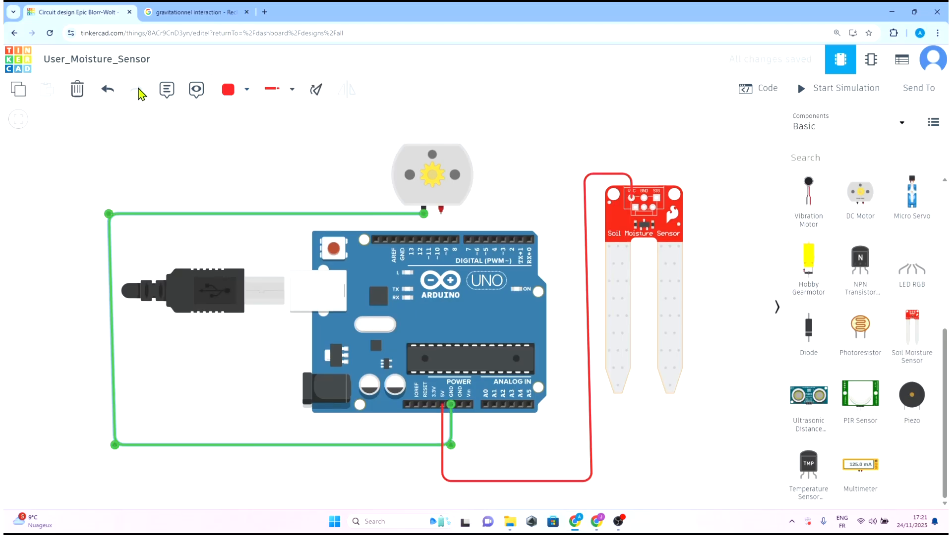
pyautogui.click(241, 97)
pyautogui.click(257, 131)
pyautogui.click(347, 162)
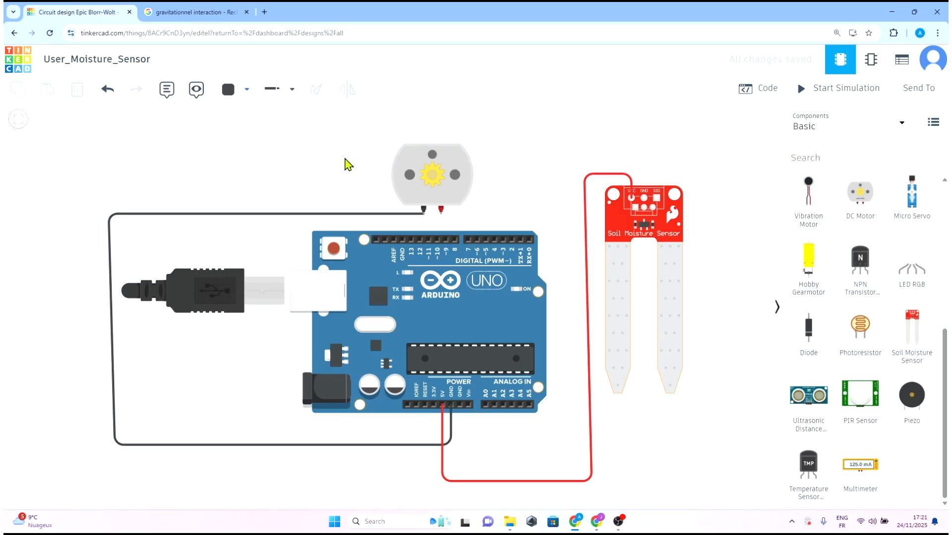
# Step: Connect the DC motor's red terminal to Arduino digital pin 2 with a right-angled green wire
pyautogui.click(443, 215)
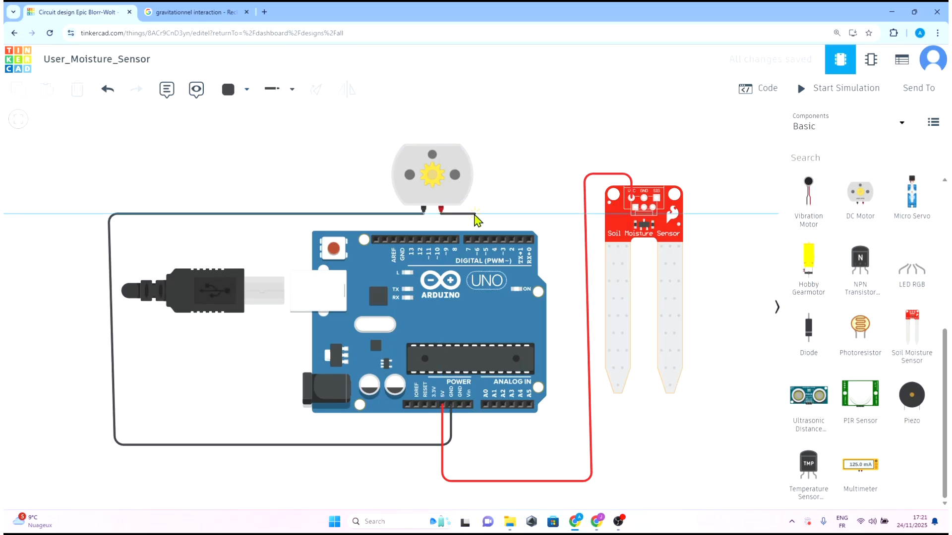
pyautogui.click(507, 214)
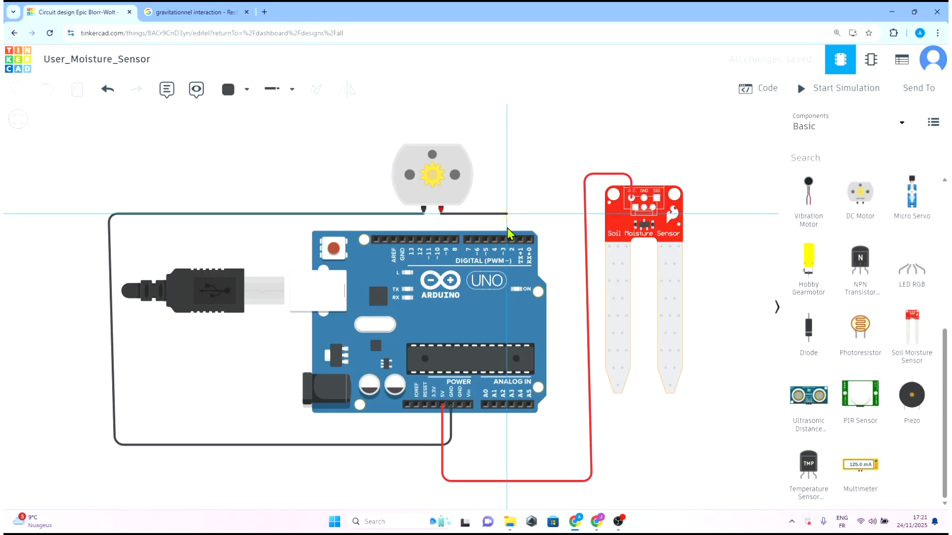
pyautogui.click(511, 240)
pyautogui.moveTo(507, 215); pyautogui.dragTo(512, 217)
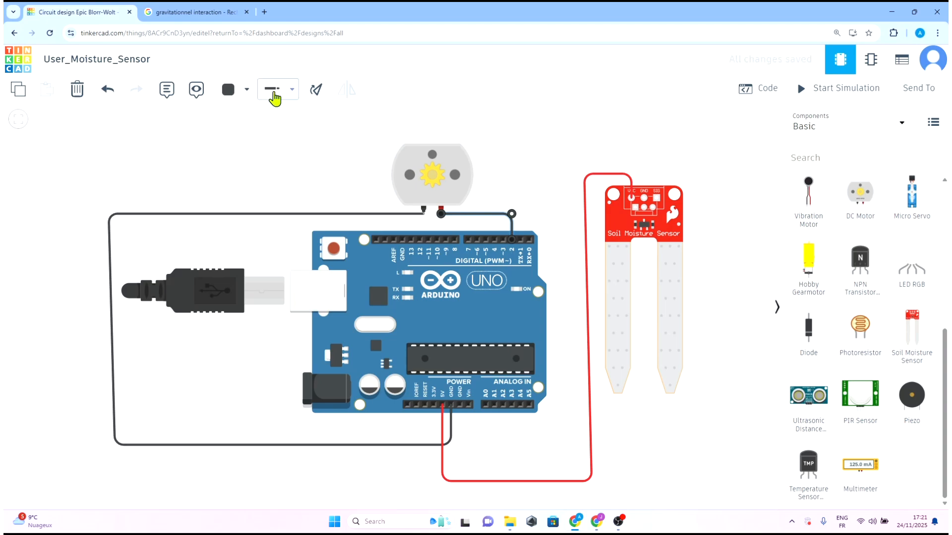
pyautogui.click(246, 95)
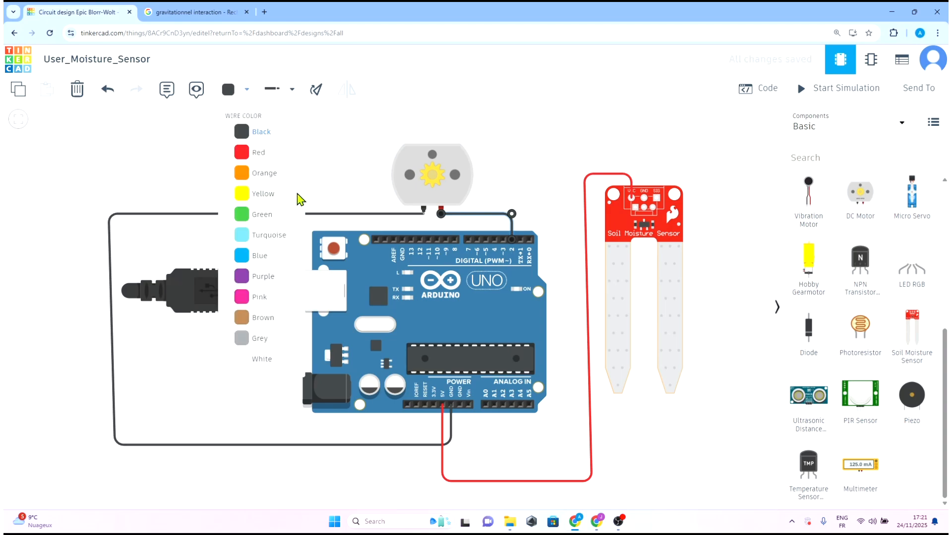
pyautogui.click(270, 216)
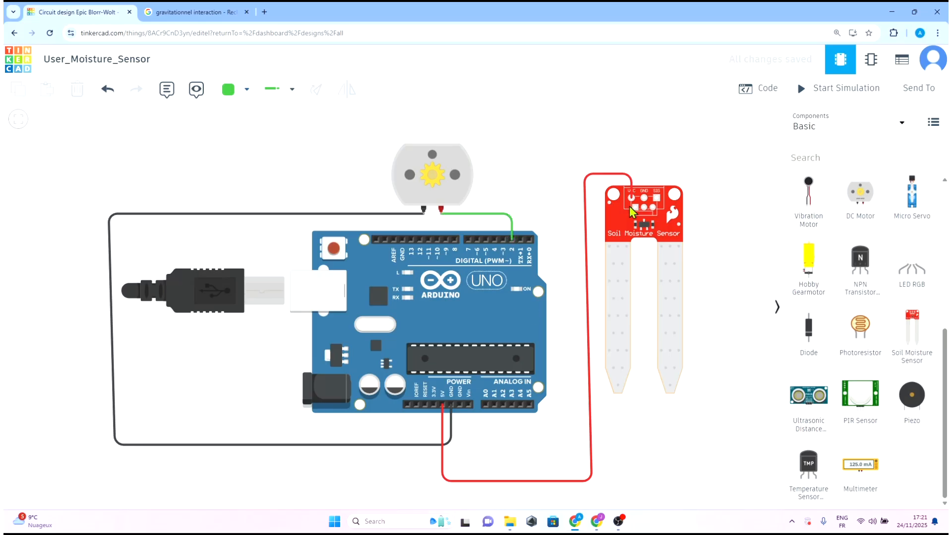
# Step: Connect the soil moisture sensor's GND pin to the Arduino's second power-header GND pin with a black wire beside the red one
pyautogui.click(644, 199)
pyautogui.click(643, 169)
pyautogui.click(572, 169)
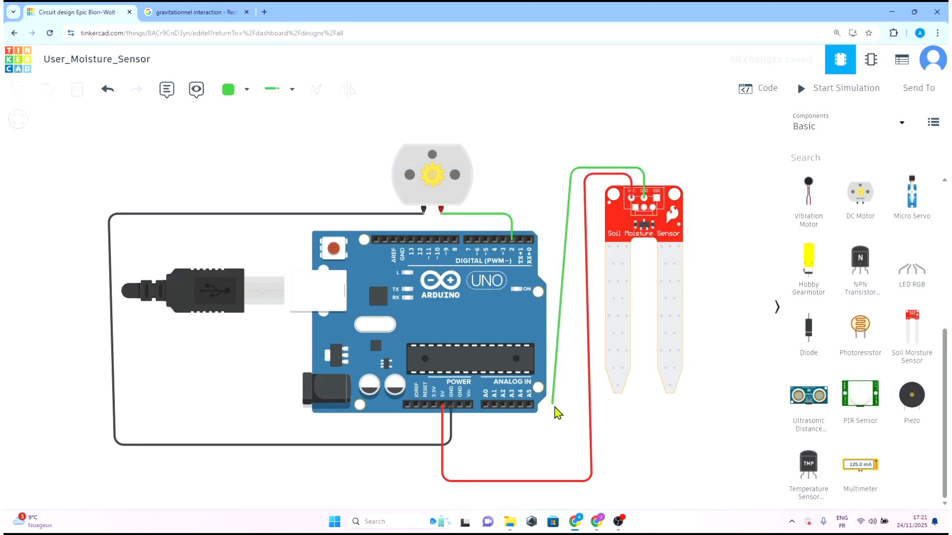
pyautogui.click(579, 471)
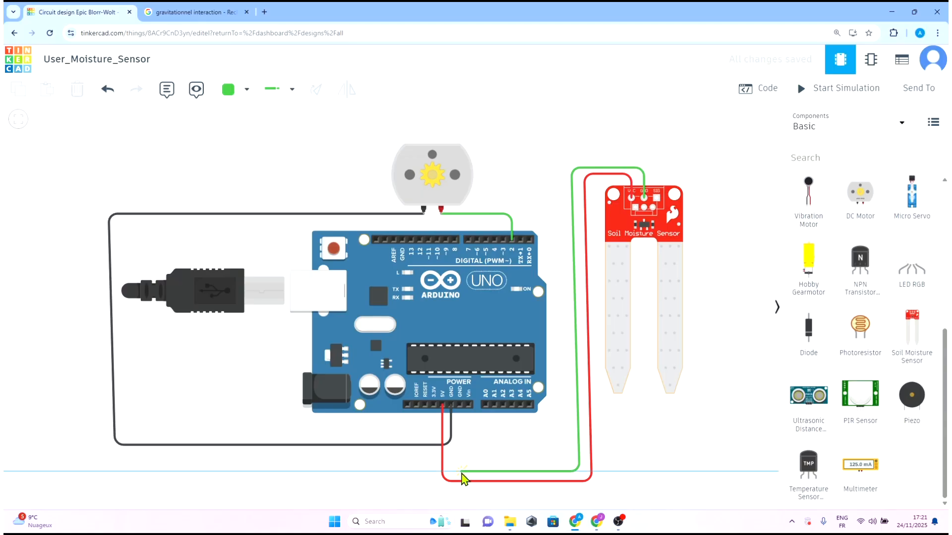
pyautogui.click(462, 471)
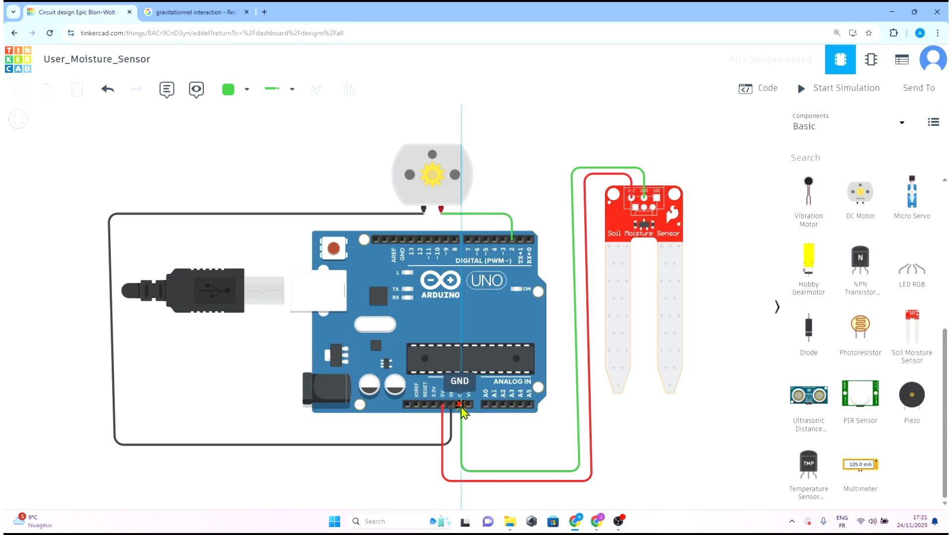
pyautogui.click(461, 405)
pyautogui.click(246, 90)
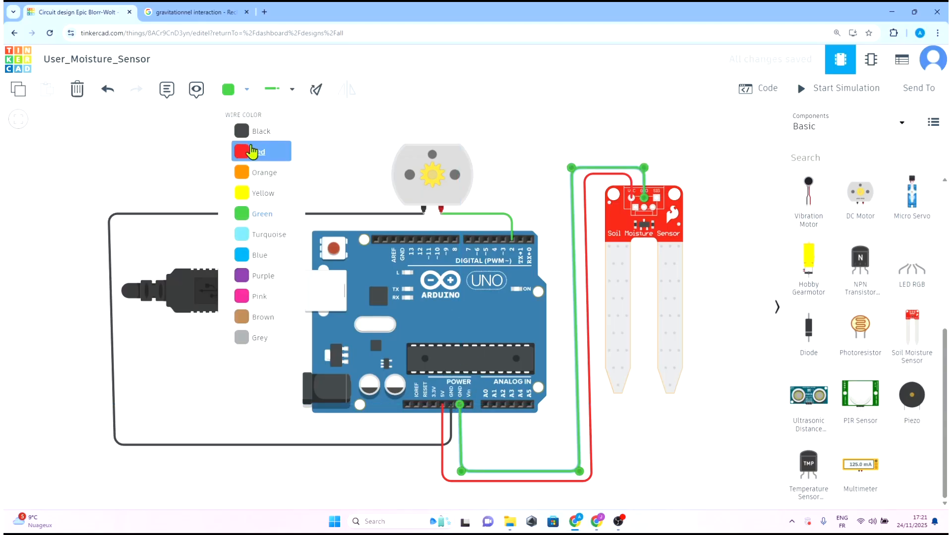
pyautogui.click(253, 132)
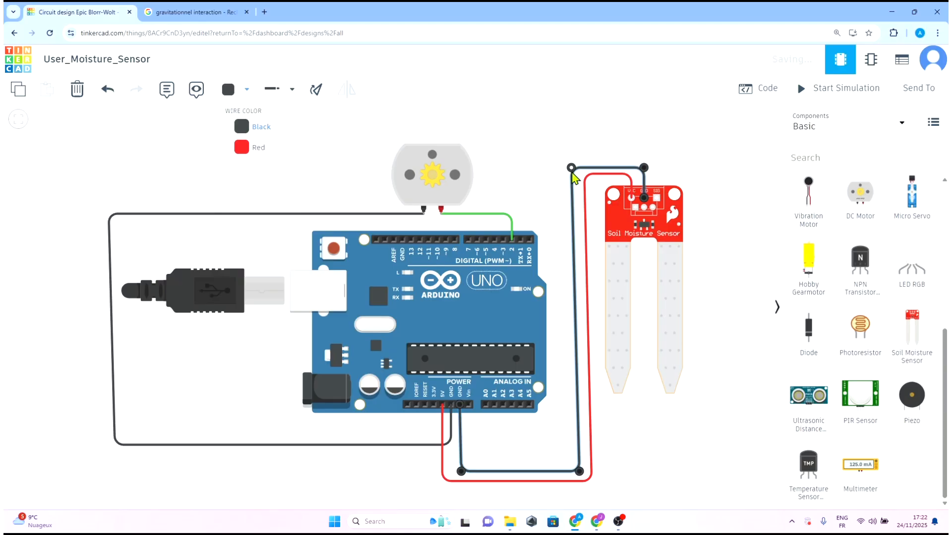
# Step: Connect the soil moisture sensor's SIG pin to Arduino analog pin A0 with a yellow wire routed around the other sensor wires
pyautogui.click(656, 199)
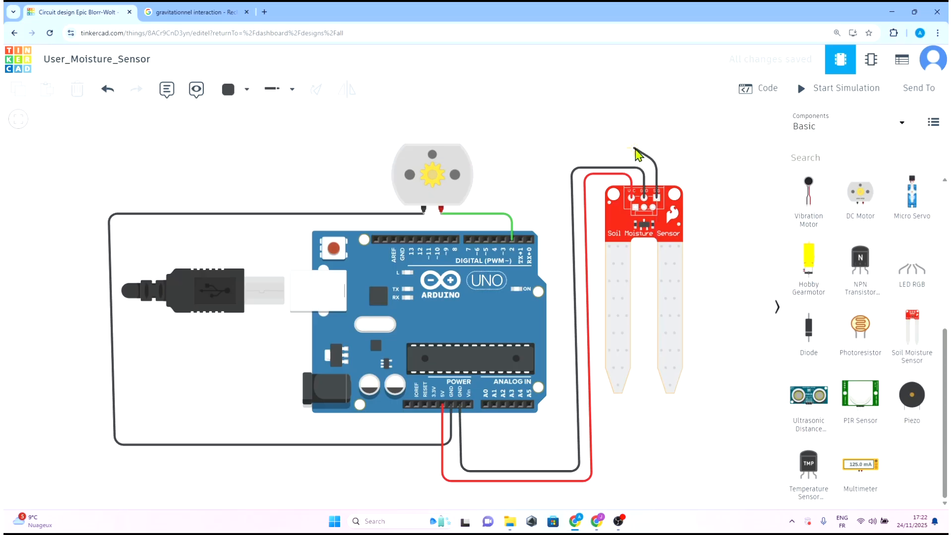
pyautogui.click(657, 147)
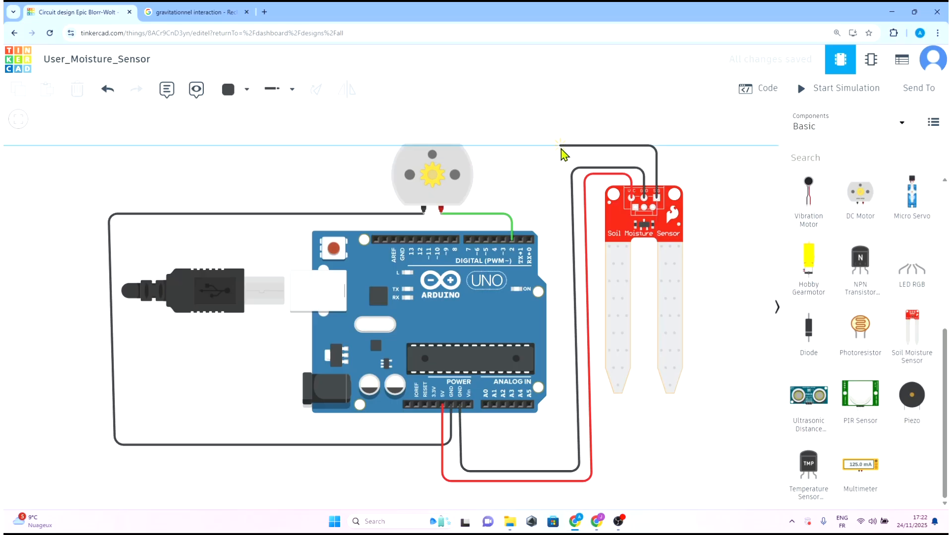
pyautogui.click(560, 146)
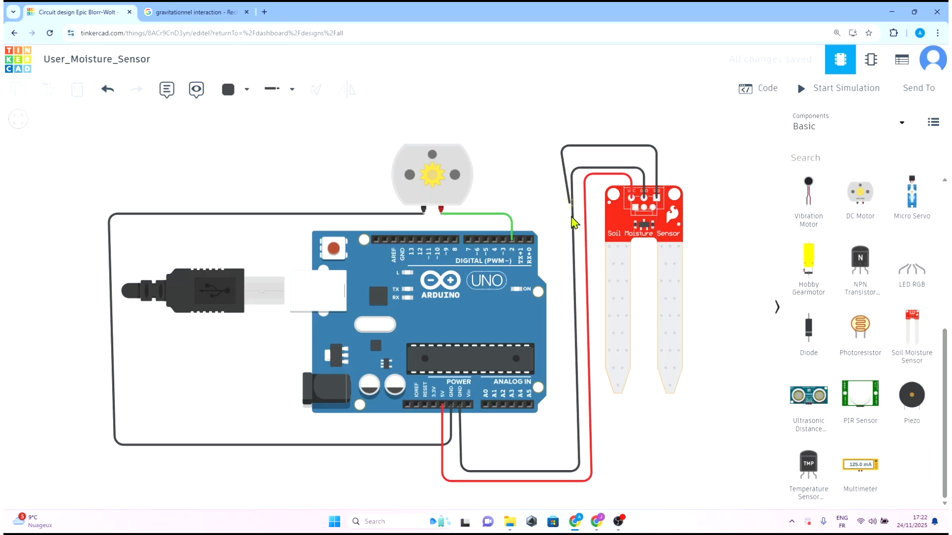
pyautogui.click(568, 452)
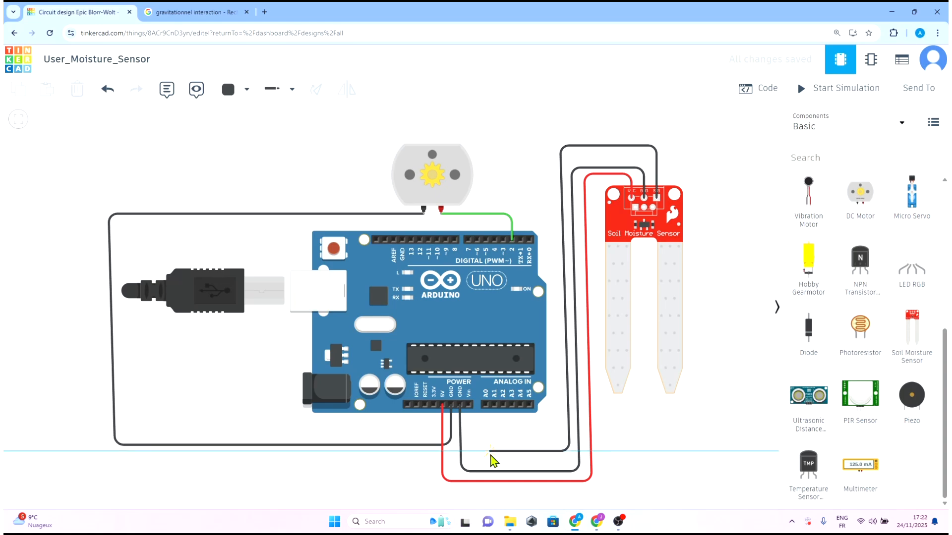
pyautogui.click(490, 452)
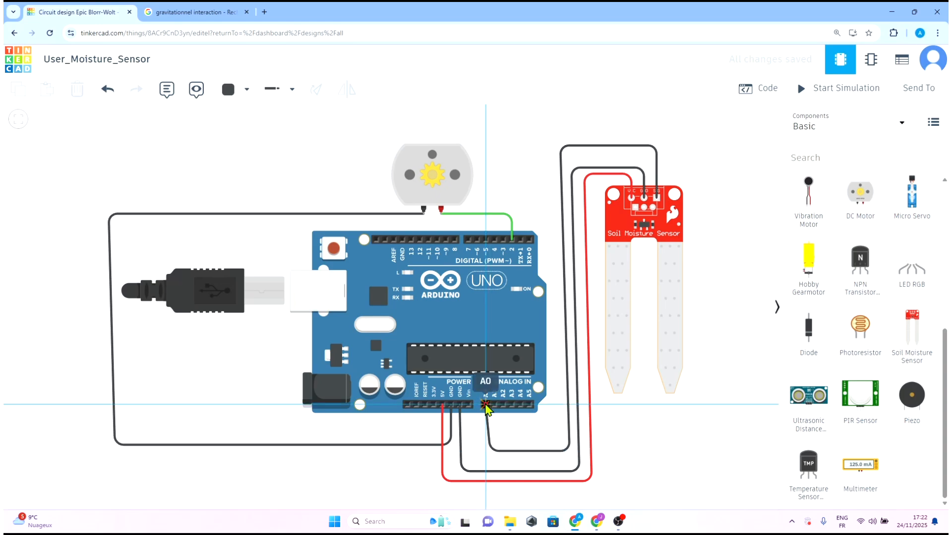
pyautogui.click(486, 405)
pyautogui.moveTo(489, 451); pyautogui.dragTo(487, 454)
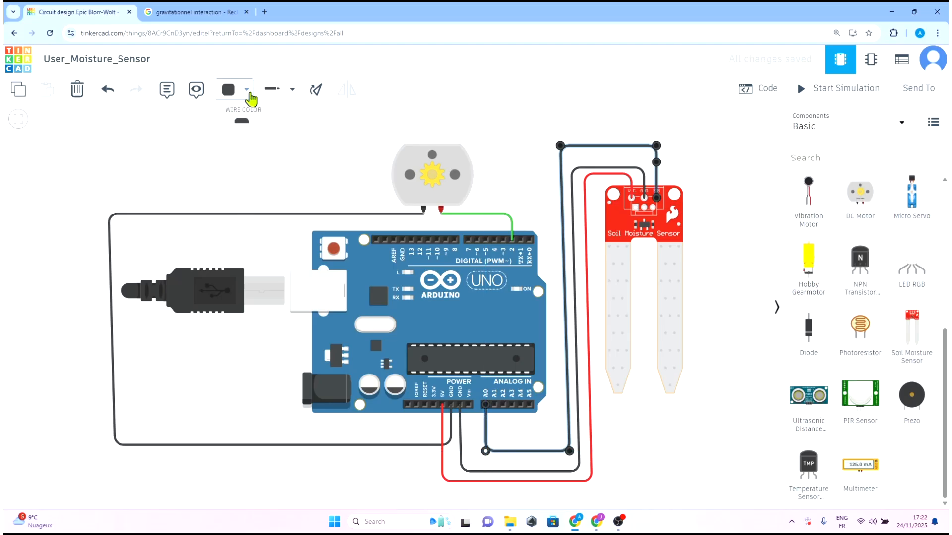
pyautogui.click(247, 90)
pyautogui.click(272, 194)
pyautogui.click(692, 151)
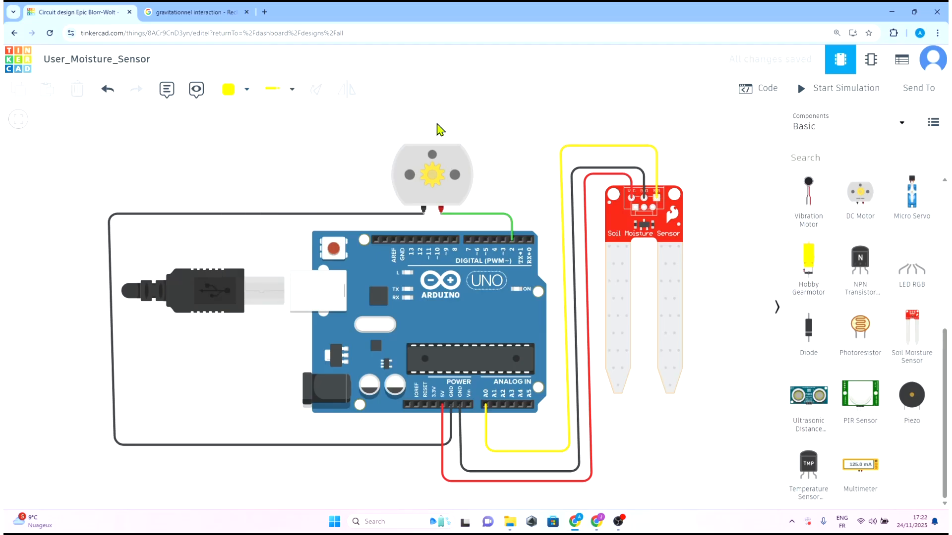
# Step: Open the block code in a widened editor and delete both wait blocks and the set built-in LED to LOW block from the forever loop
pyautogui.click(768, 95)
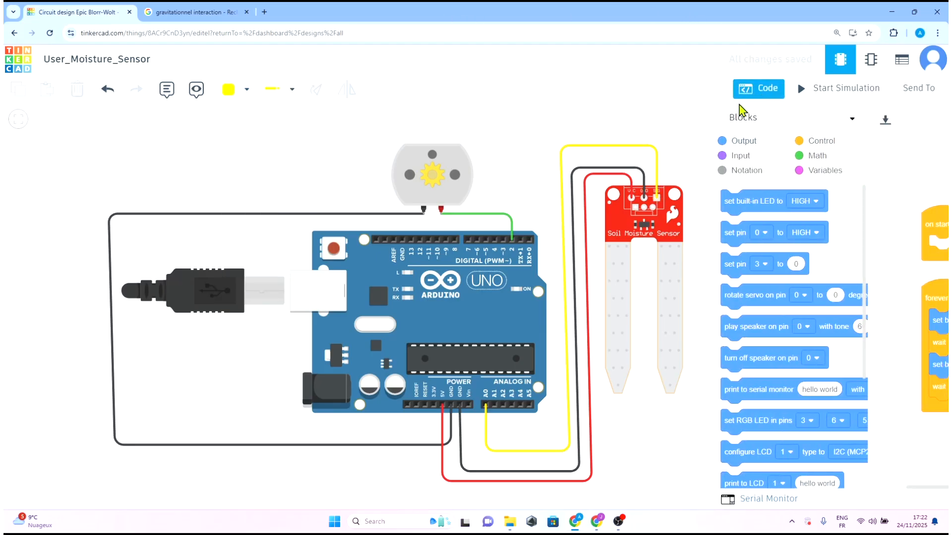
pyautogui.moveTo(575, 171); pyautogui.dragTo(317, 174)
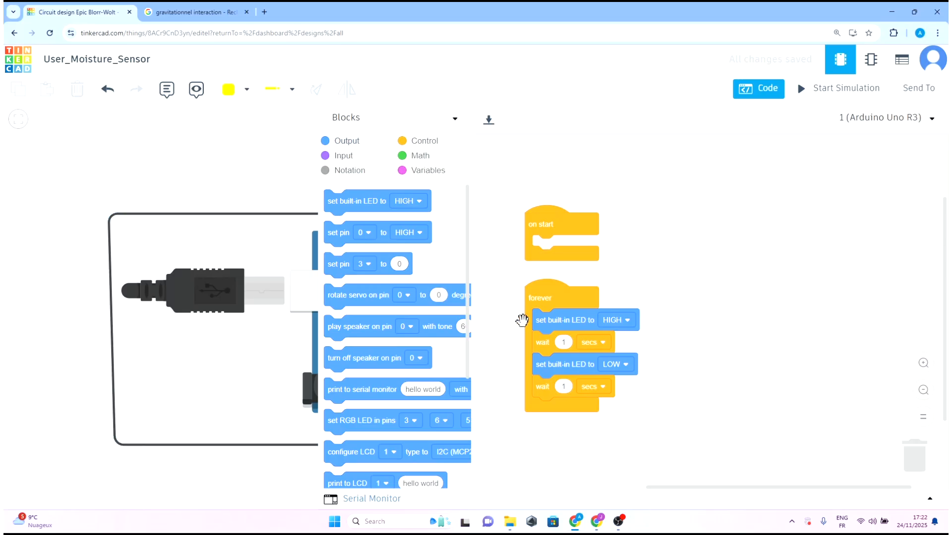
pyautogui.moveTo(606, 341); pyautogui.dragTo(929, 462)
pyautogui.scroll(2, 650, 295)
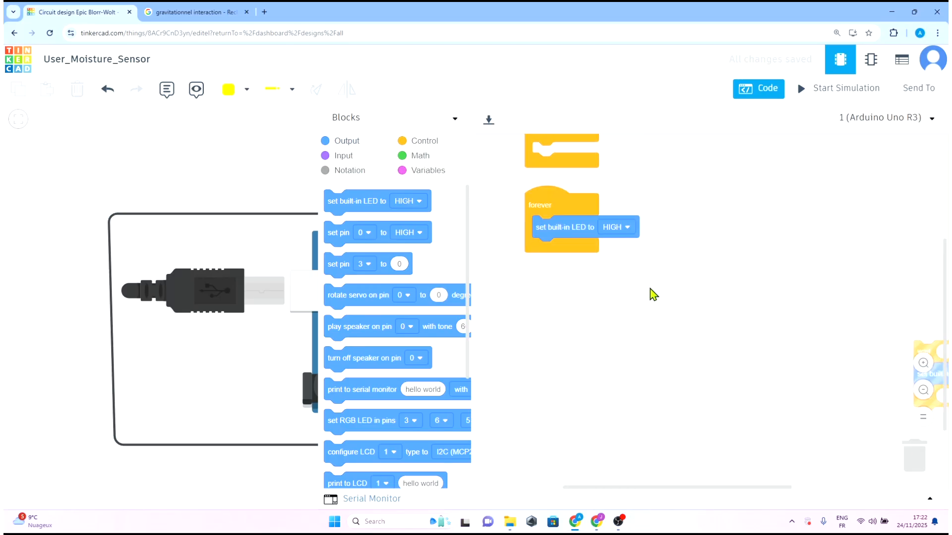
pyautogui.click(936, 362)
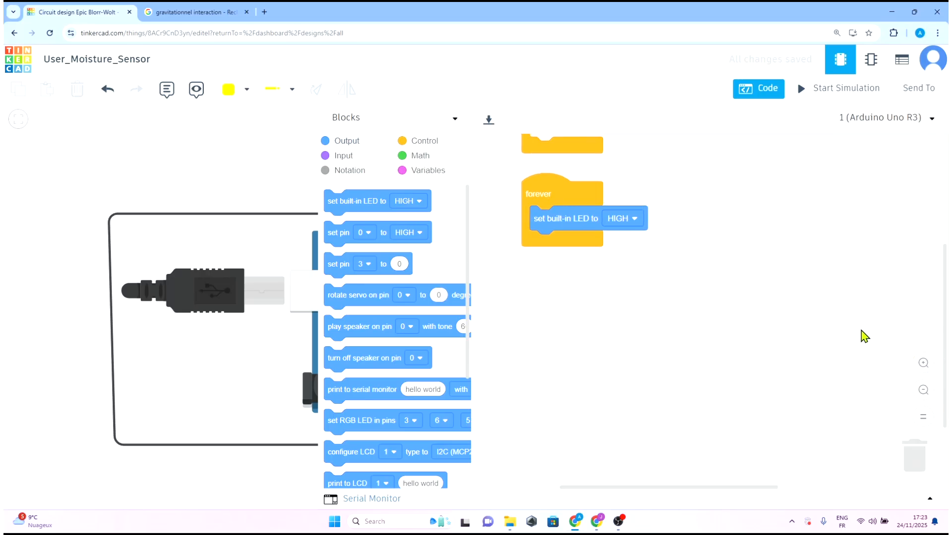
pyautogui.scroll(3, 677, 300)
pyautogui.scroll(-3, 677, 302)
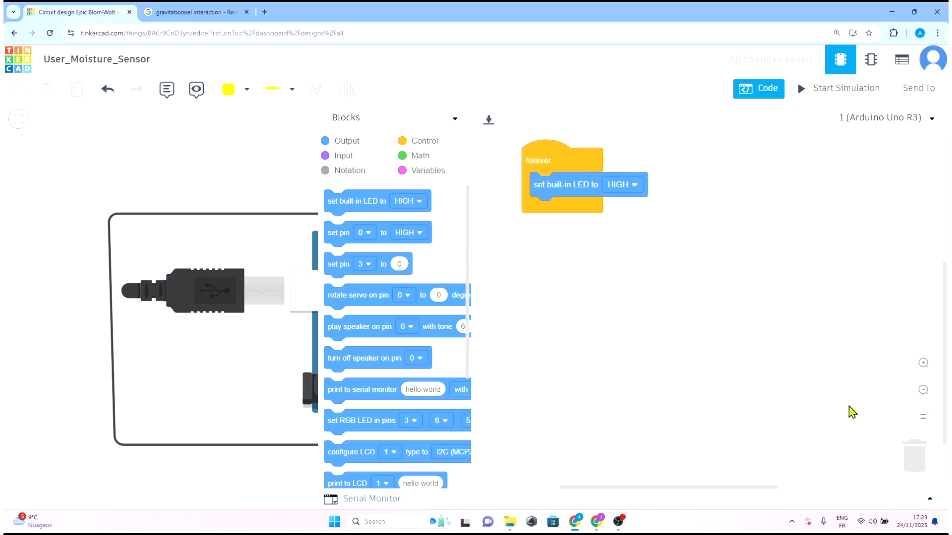
pyautogui.moveTo(752, 489); pyautogui.dragTo(904, 489)
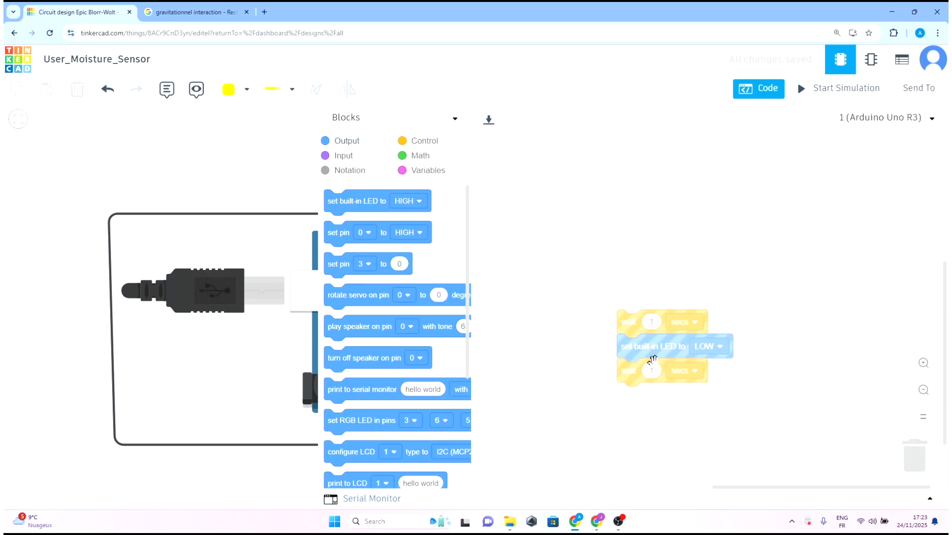
pyautogui.moveTo(653, 358); pyautogui.dragTo(915, 453)
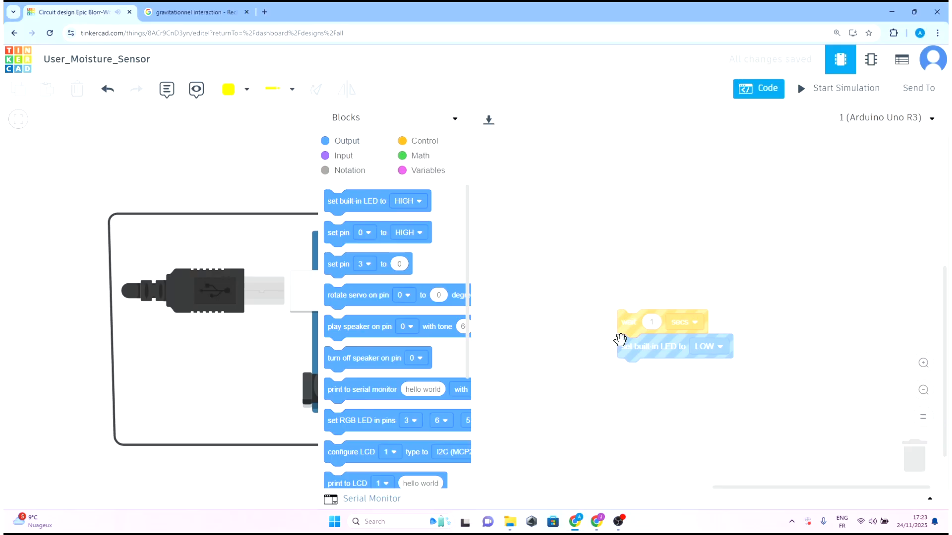
pyautogui.moveTo(619, 340); pyautogui.dragTo(914, 456)
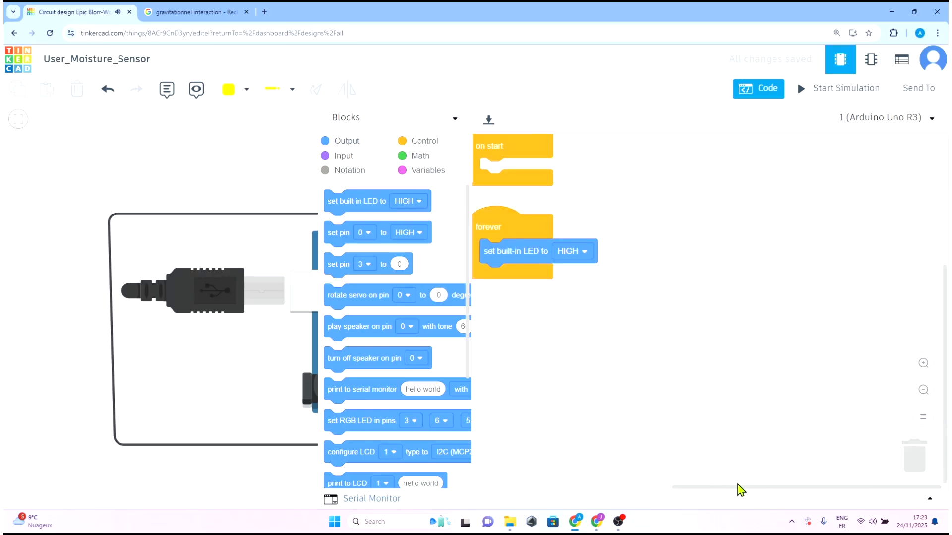
# Step: Delete the remaining set built-in LED to HIGH block so the forever loop is empty
pyautogui.click(549, 490)
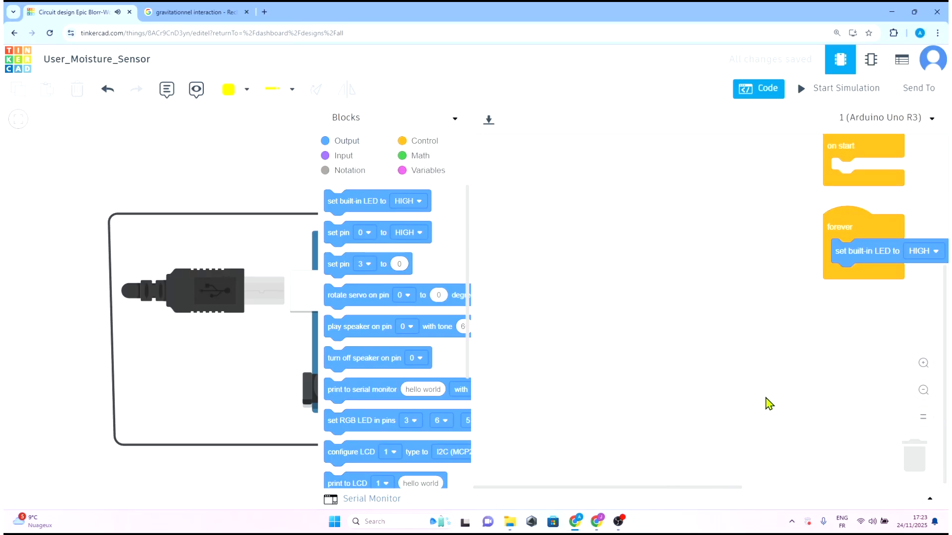
pyautogui.moveTo(759, 400); pyautogui.dragTo(546, 388)
pyautogui.scroll(3, 635, 353)
pyautogui.scroll(-3, 663, 320)
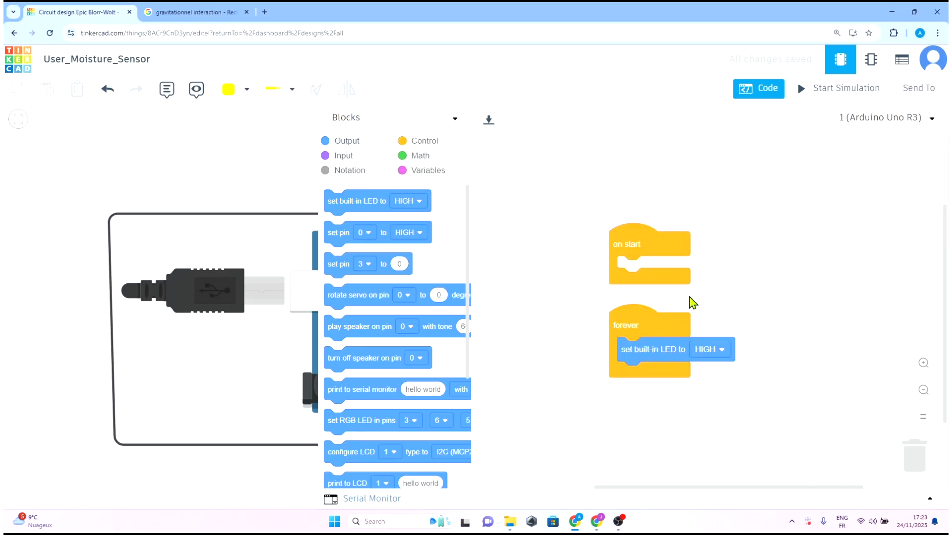
pyautogui.moveTo(672, 306); pyautogui.dragTo(913, 458)
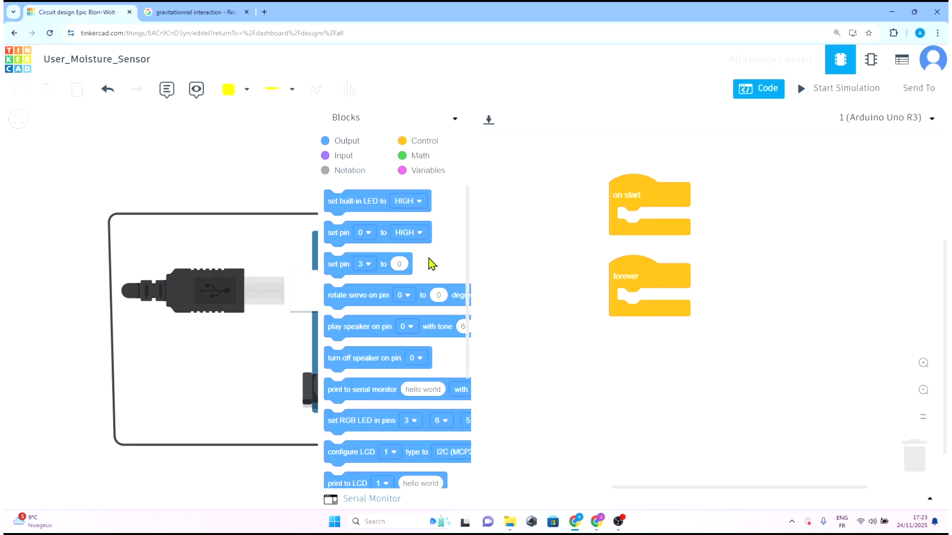
# Step: Place an if-then-else block inside the forever loop
pyautogui.click(429, 145)
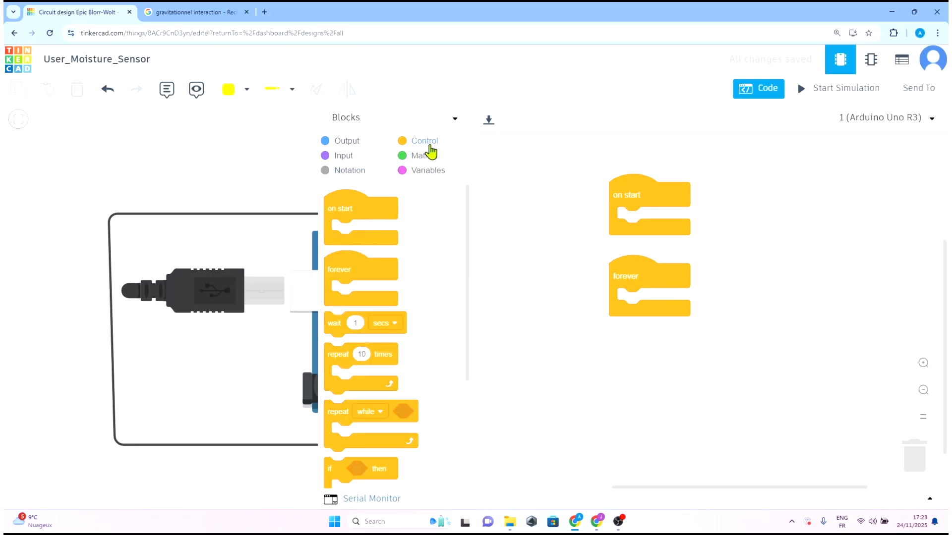
pyautogui.scroll(-3, 375, 298)
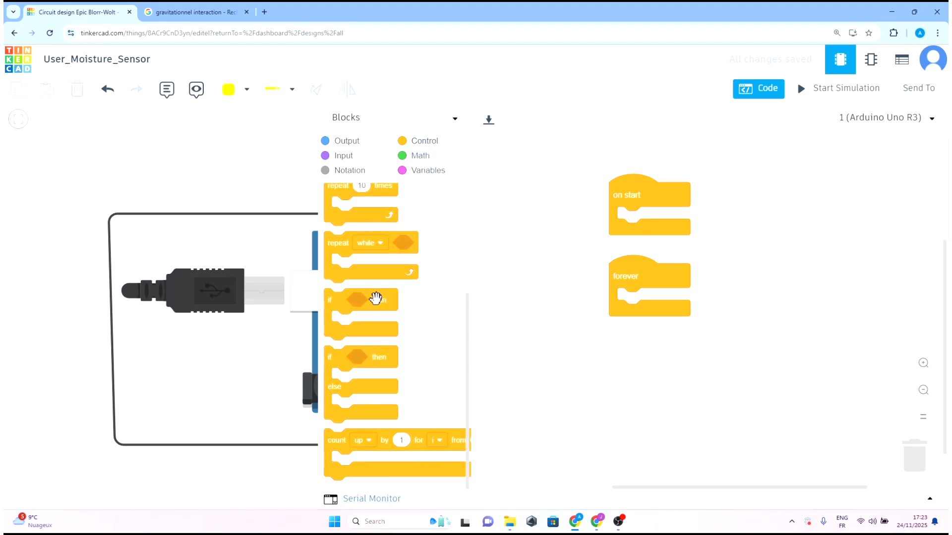
pyautogui.moveTo(343, 361); pyautogui.dragTo(636, 304)
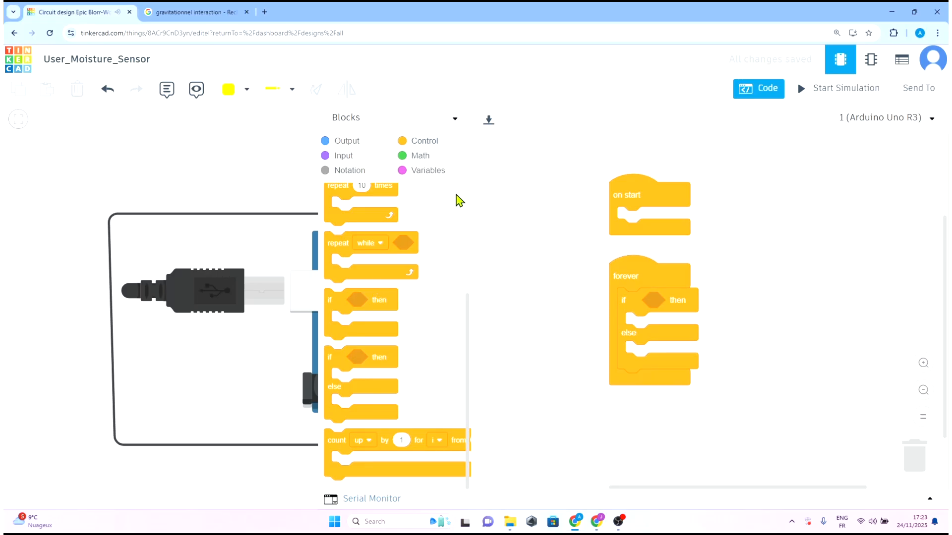
# Step: Insert a less-than comparison block as the condition of the if-then-else block
pyautogui.scroll(3, 442, 248)
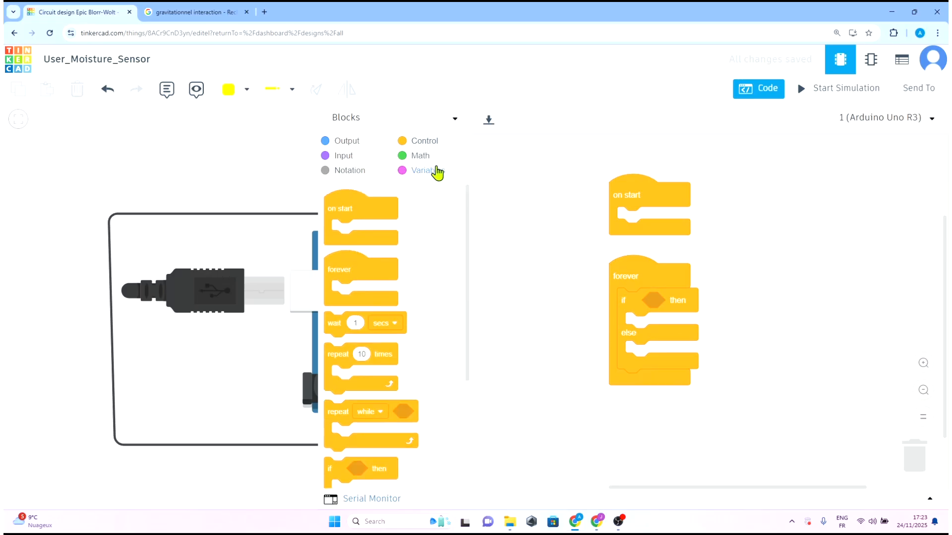
pyautogui.click(421, 157)
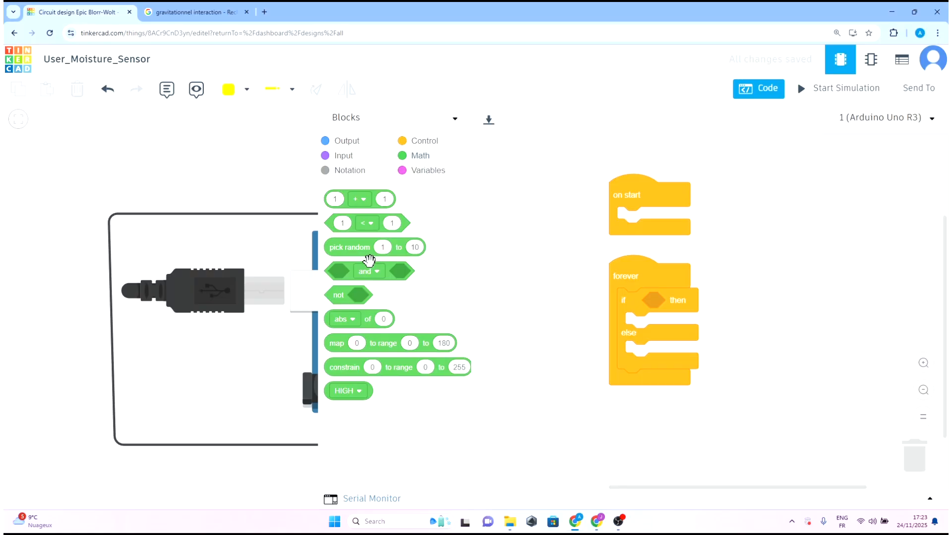
pyautogui.click(368, 224)
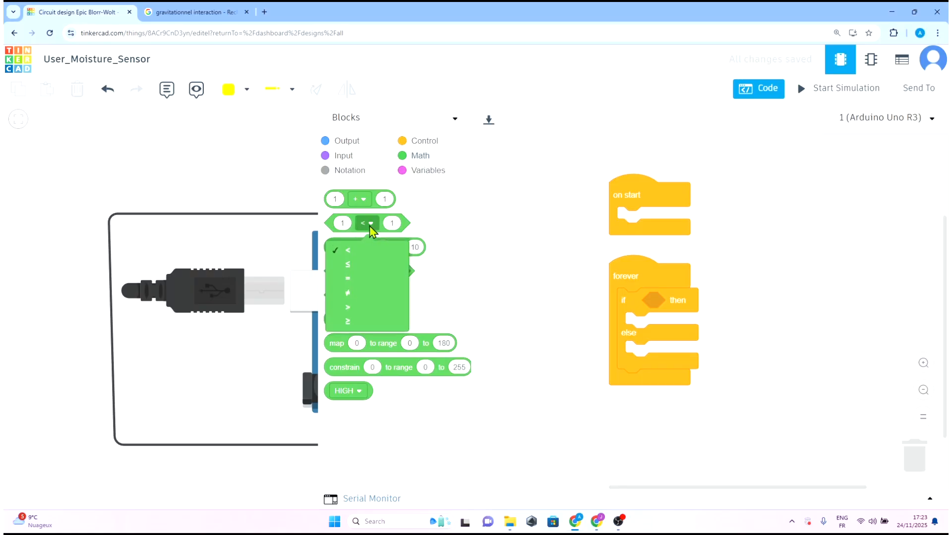
pyautogui.click(450, 235)
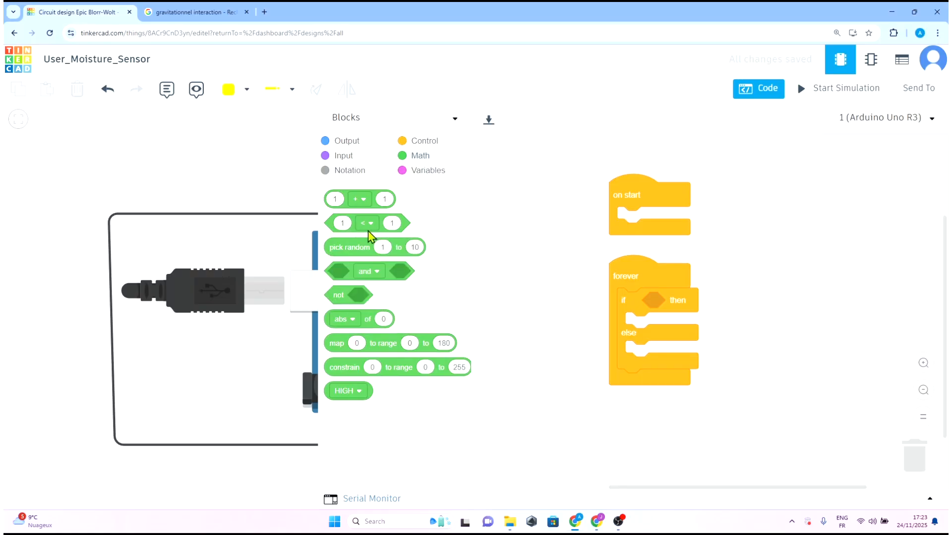
pyautogui.moveTo(359, 227); pyautogui.dragTo(675, 304)
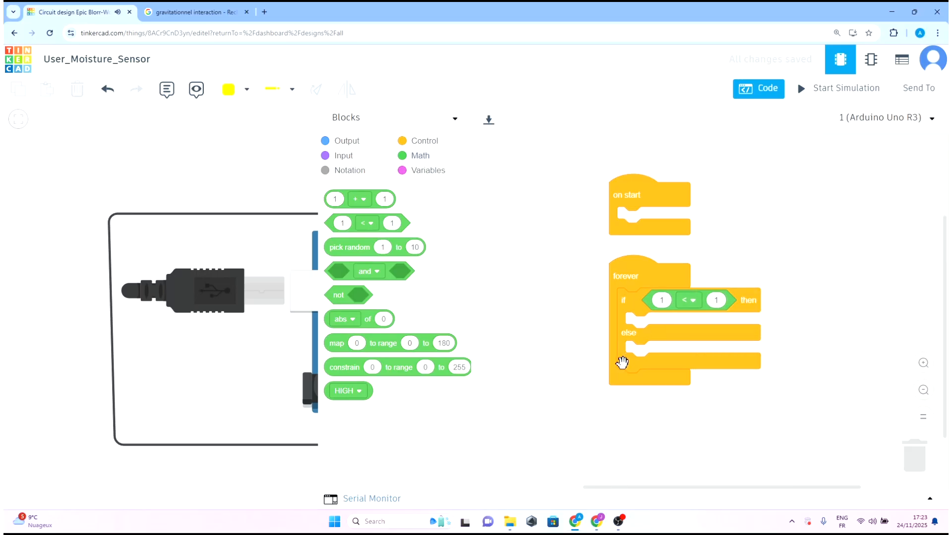
# Step: Put a read analog pin block set to A0 into the first operand of the less-than comparison
pyautogui.click(353, 157)
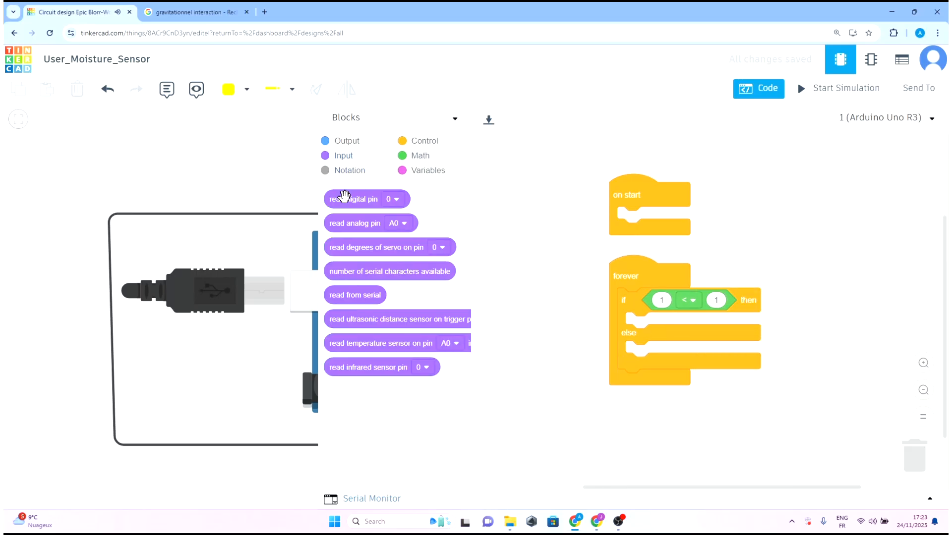
pyautogui.moveTo(344, 224); pyautogui.dragTo(661, 312)
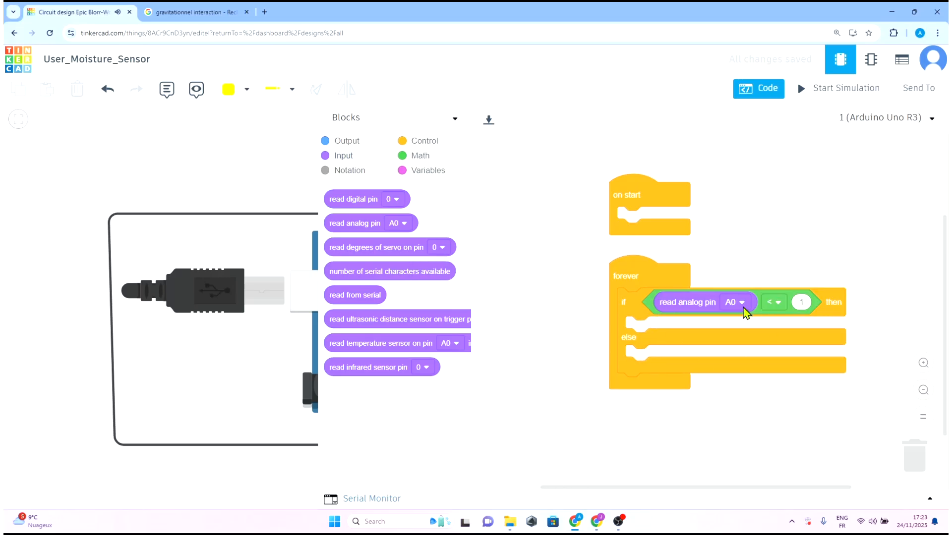
pyautogui.click(745, 312)
pyautogui.click(714, 352)
# Step: Add a digital set pin to HIGH block to both the then branch and the else branch
pyautogui.click(354, 144)
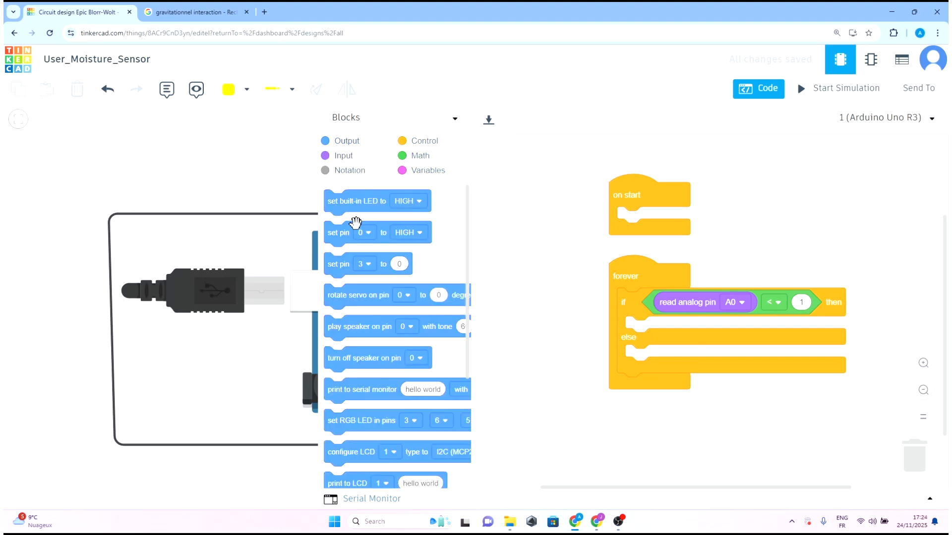
pyautogui.moveTo(348, 270); pyautogui.dragTo(351, 293)
pyautogui.scroll(-1, 391, 285)
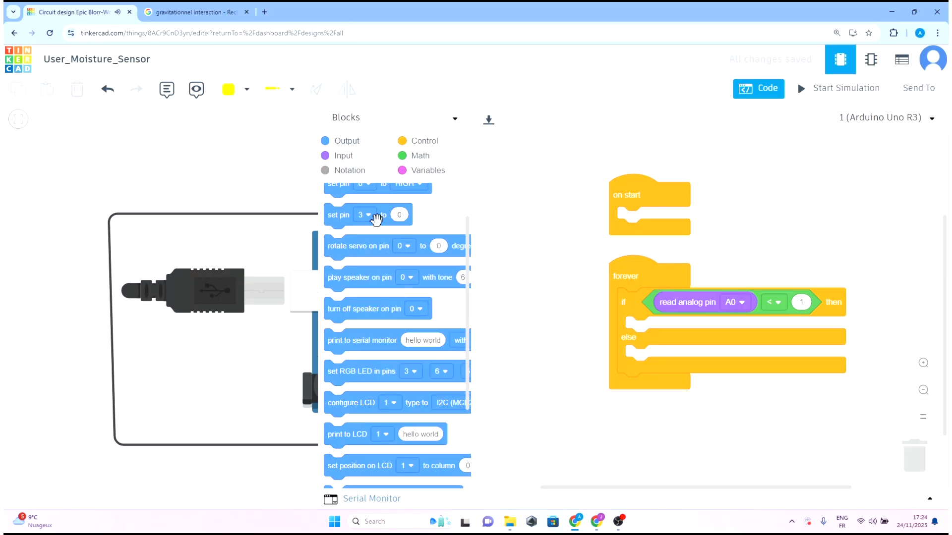
pyautogui.scroll(1, 369, 223)
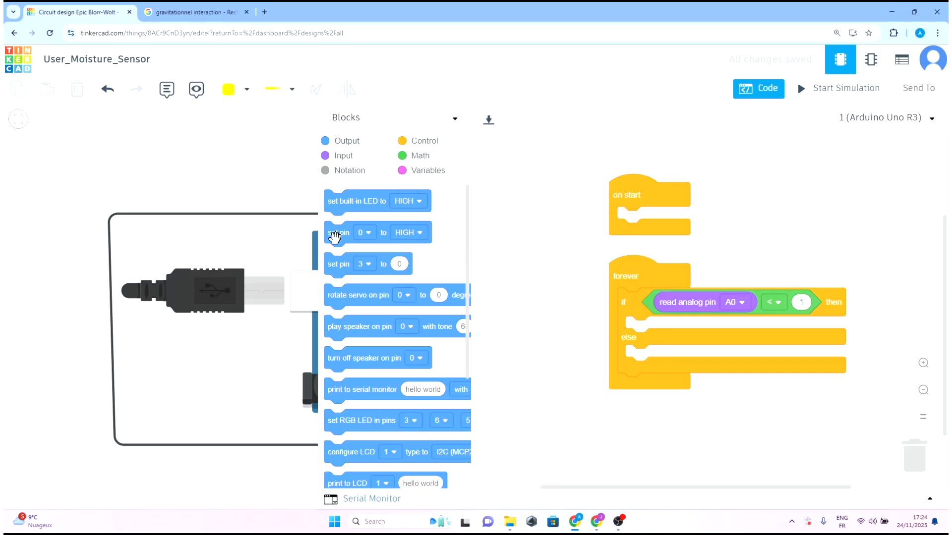
pyautogui.moveTo(335, 237); pyautogui.dragTo(637, 333)
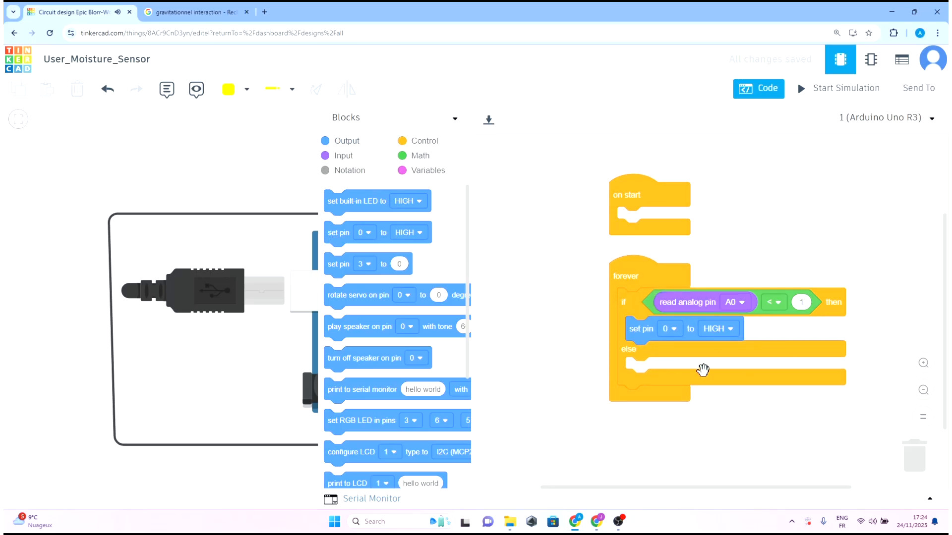
pyautogui.moveTo(336, 238); pyautogui.dragTo(637, 370)
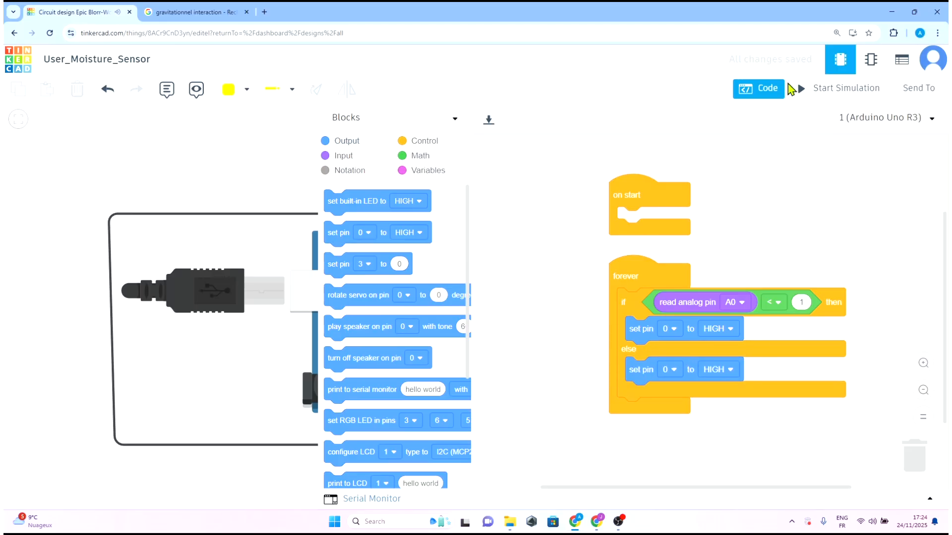
# Step: Check the DC motor's pin connection in the circuit, and set the then branch's set pin block to pin 2
pyautogui.click(769, 96)
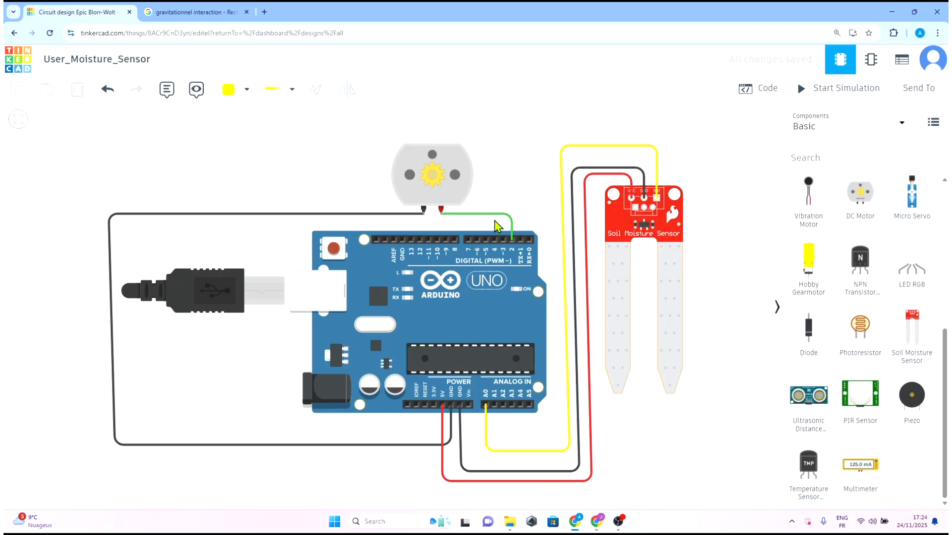
pyautogui.click(440, 189)
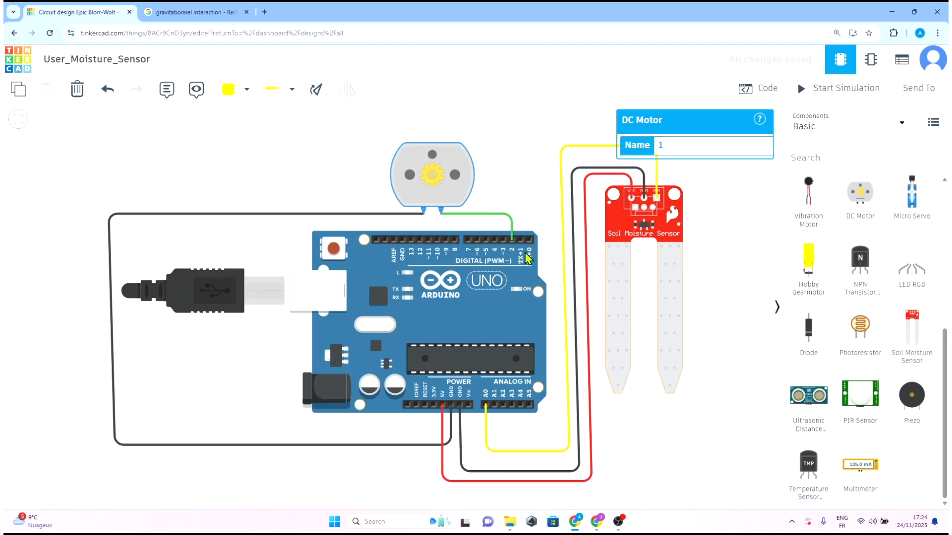
pyautogui.click(758, 89)
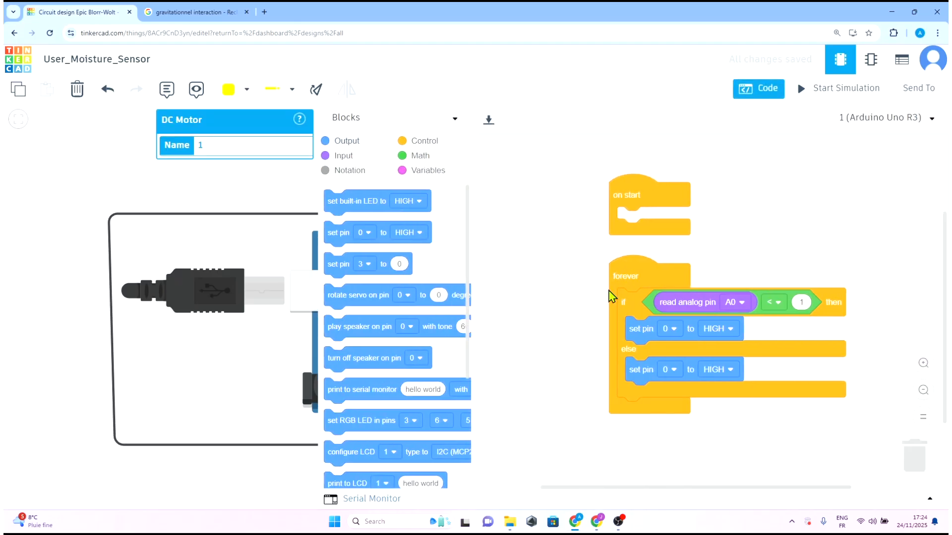
pyautogui.click(673, 329)
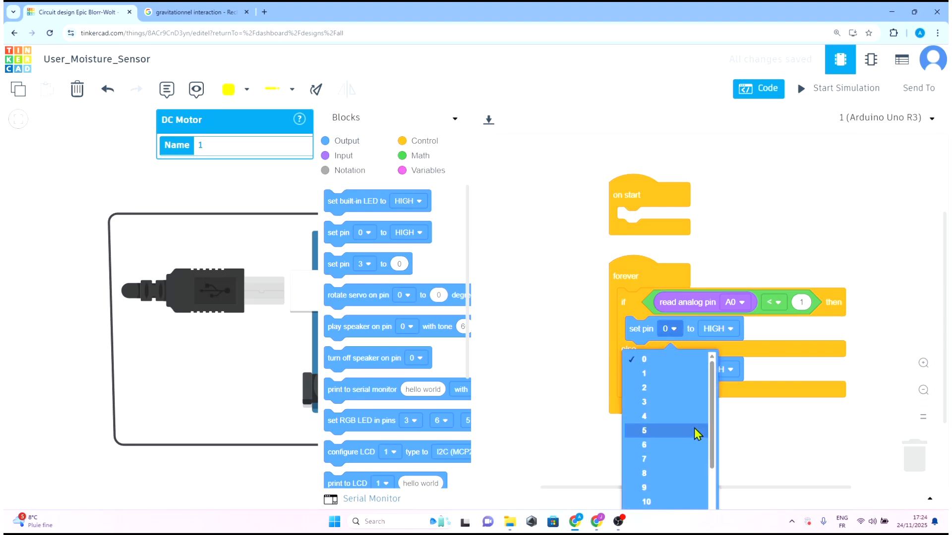
pyautogui.click(684, 389)
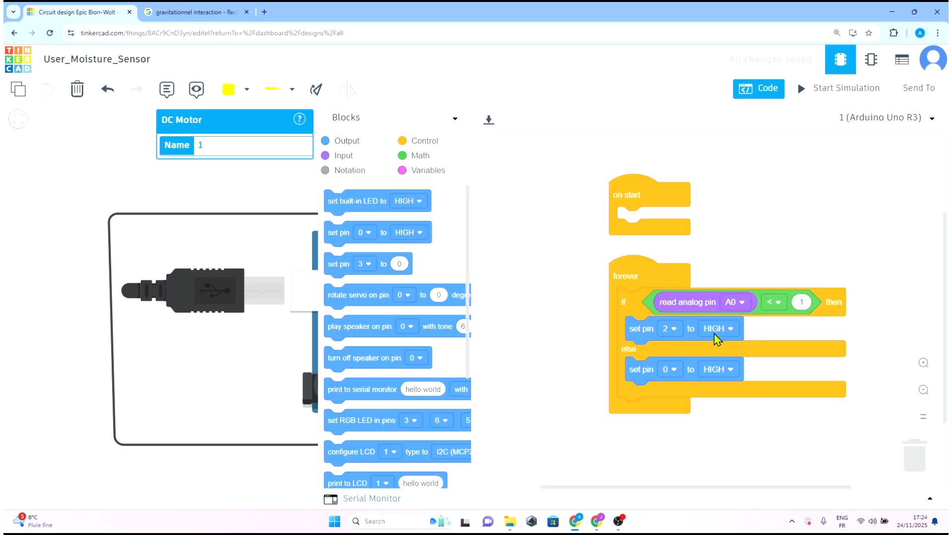
# Step: Set the else branch's set pin block to pin 2 and LOW
pyautogui.click(677, 373)
pyautogui.click(654, 209)
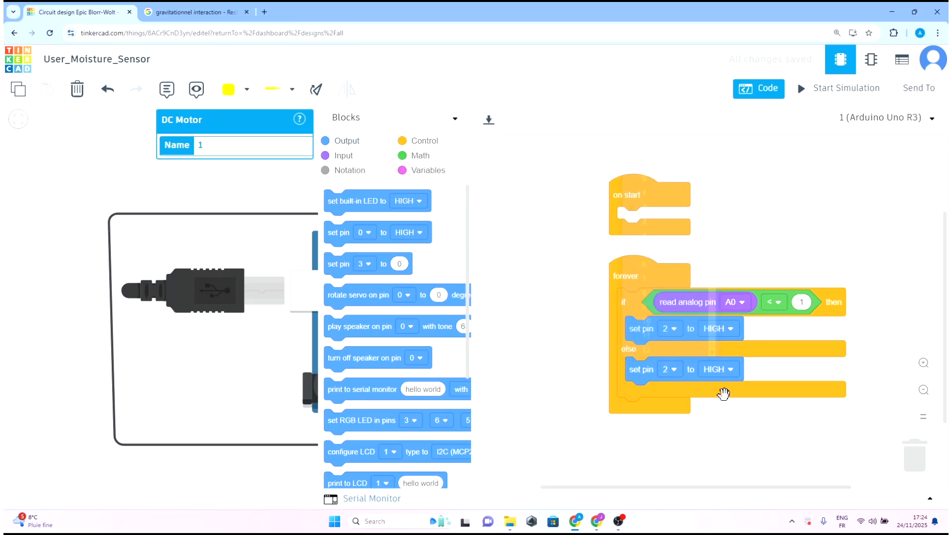
pyautogui.click(726, 370)
pyautogui.click(717, 414)
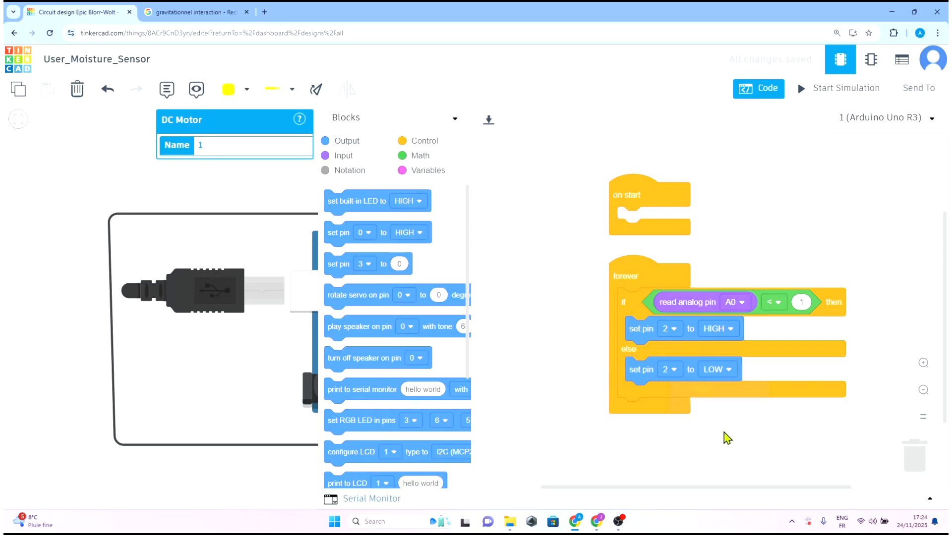
# Step: Close the code editor and start the simulation of the soil moisture circuit
pyautogui.click(760, 90)
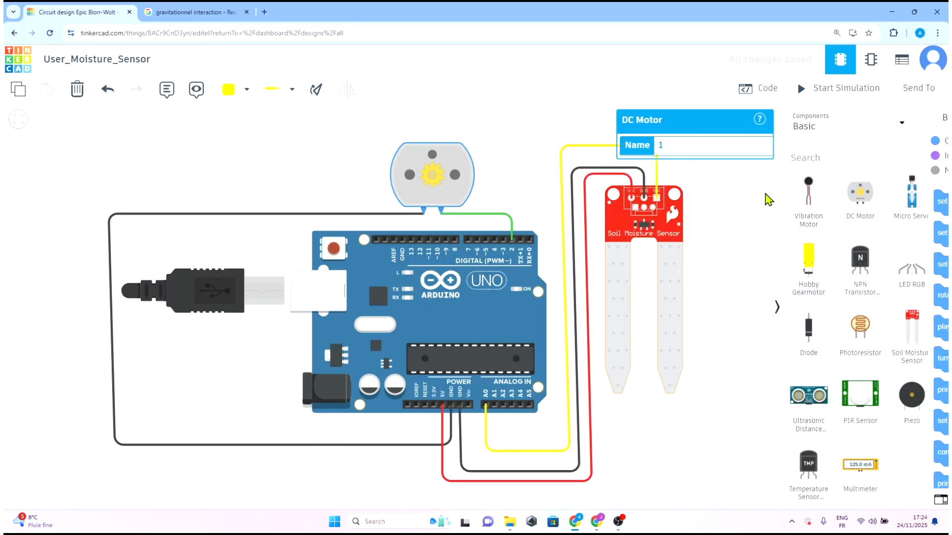
pyautogui.click(825, 89)
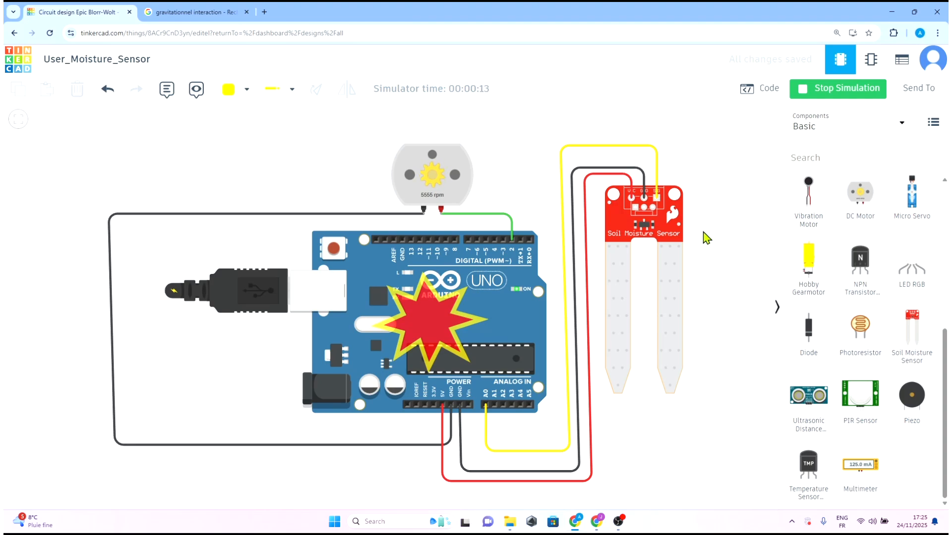
# Step: Restart the simulation of the soil moisture circuit
pyautogui.click(841, 92)
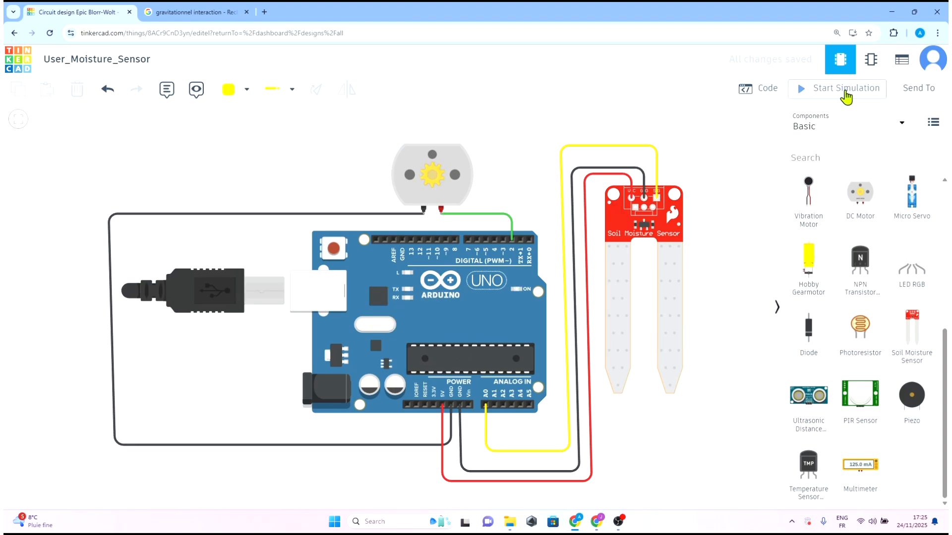
pyautogui.click(843, 93)
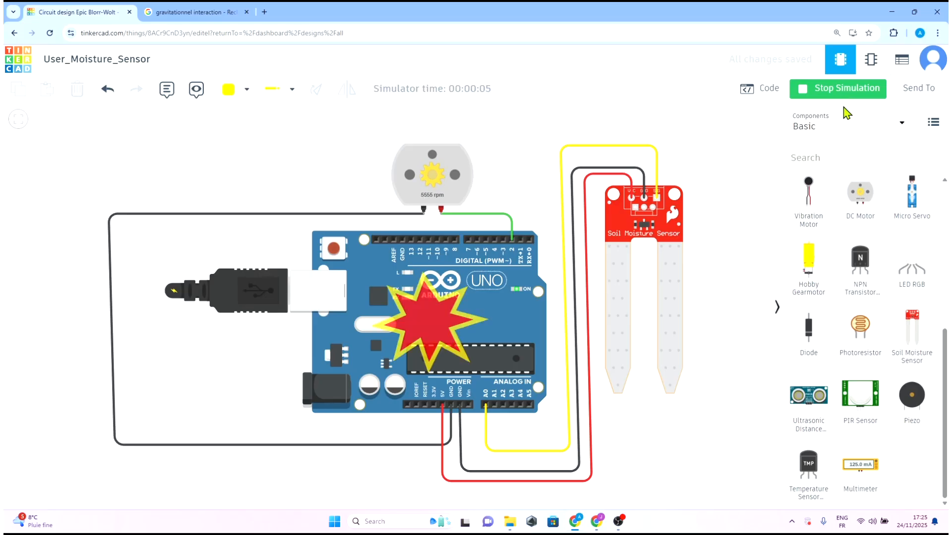
pyautogui.click(843, 93)
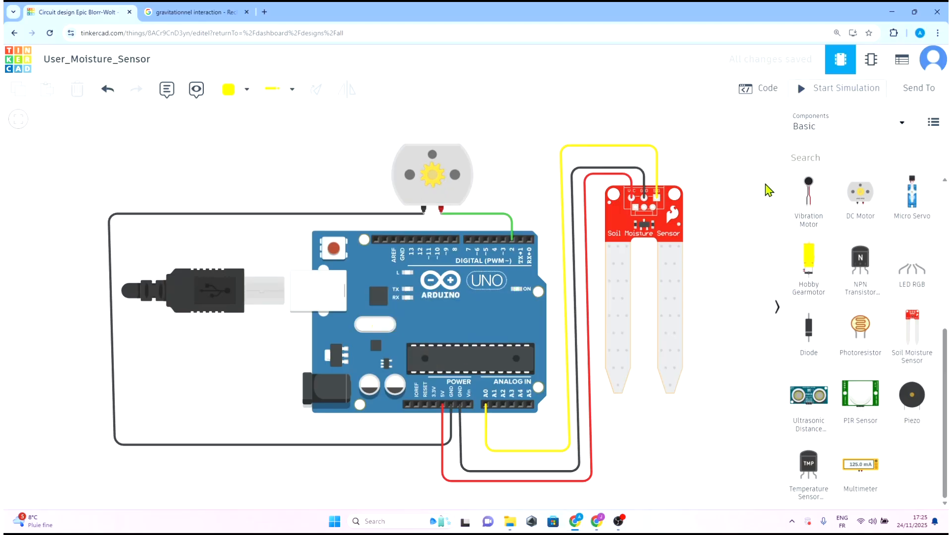
pyautogui.scroll(3, 746, 212)
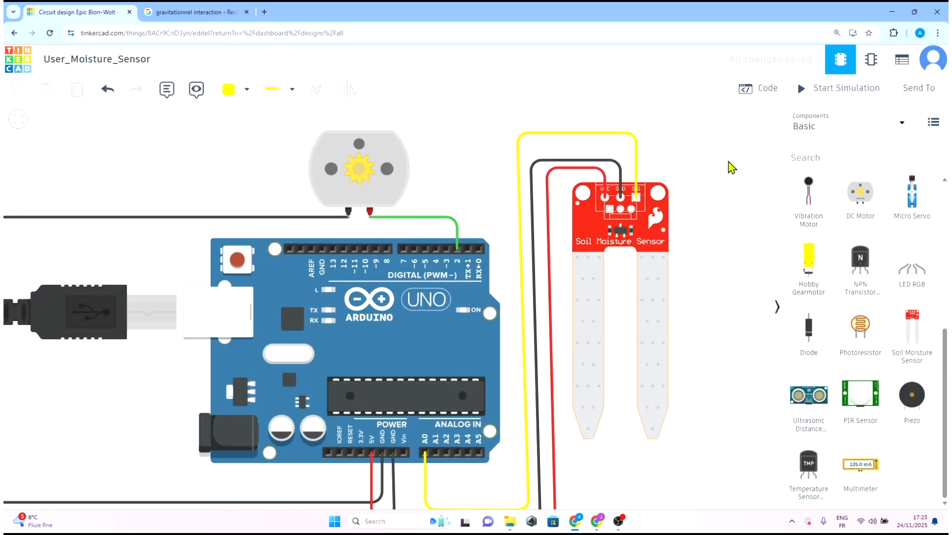
pyautogui.scroll(3, 747, 206)
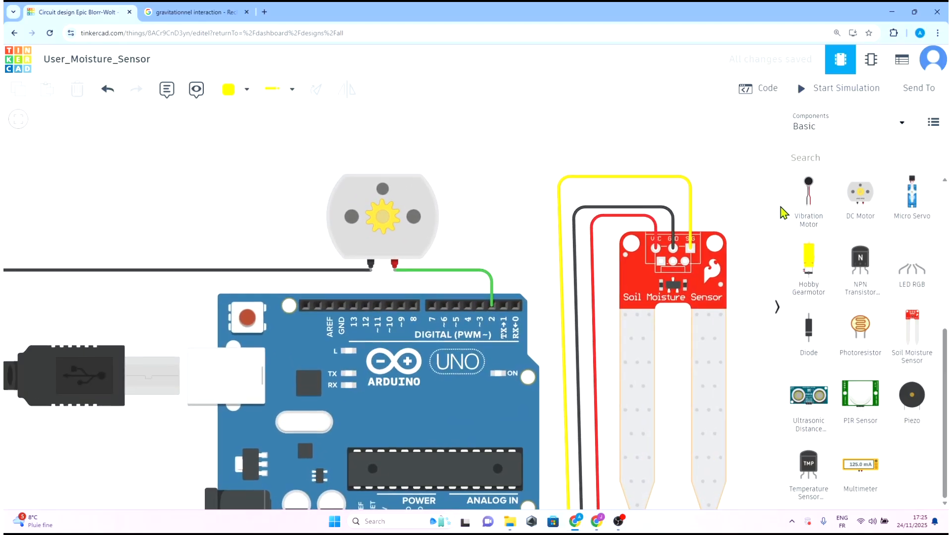
pyautogui.moveTo(752, 200); pyautogui.dragTo(773, 156)
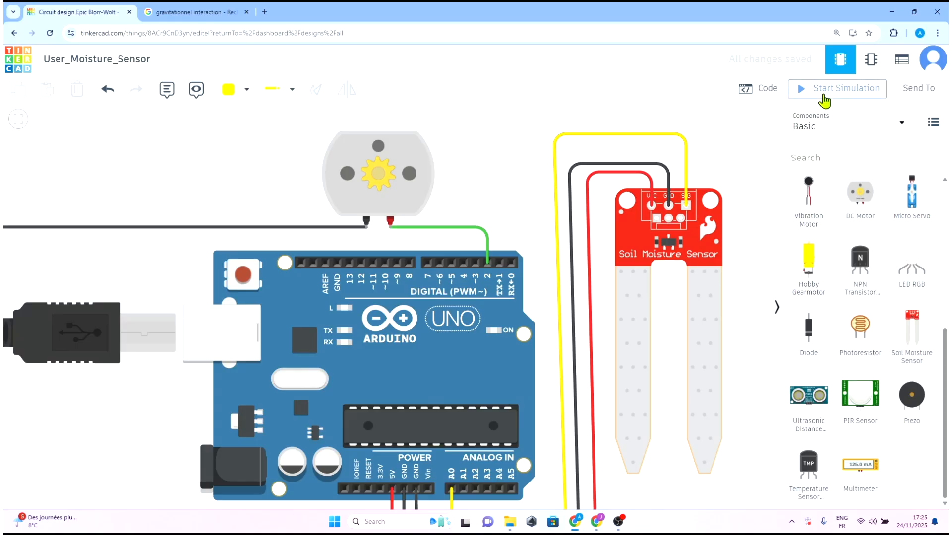
pyautogui.scroll(-1, 770, 132)
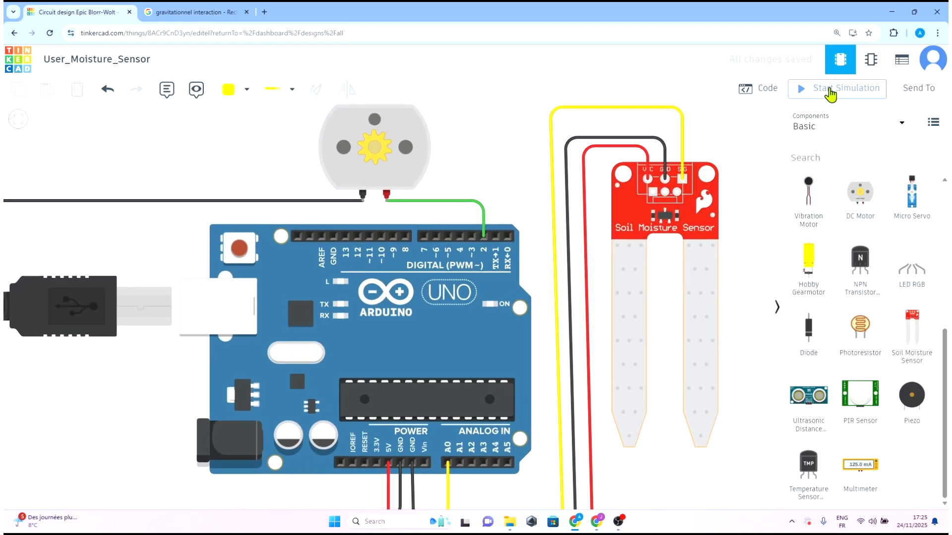
pyautogui.click(830, 94)
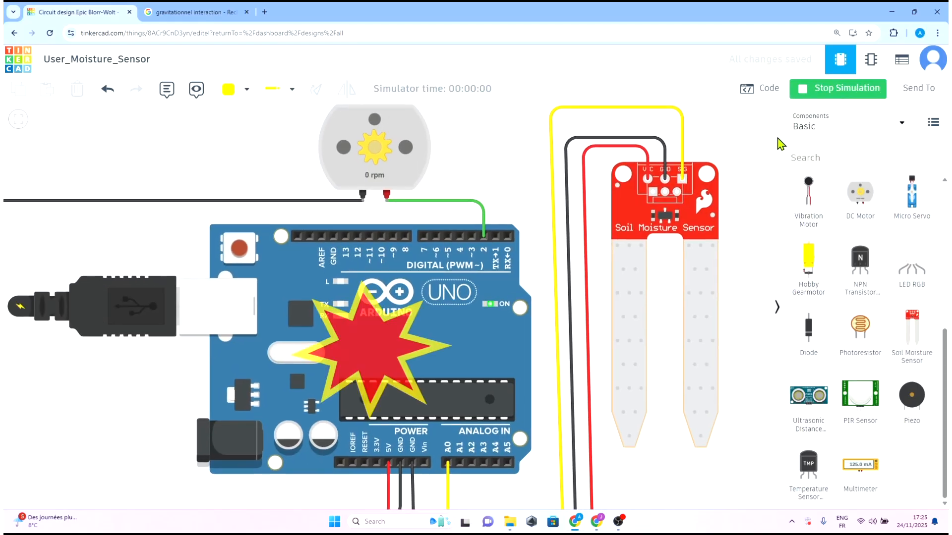
# Step: Test the DC motor's response by varying the soil moisture sensor's level between dry and about the middle of its range
pyautogui.click(643, 300)
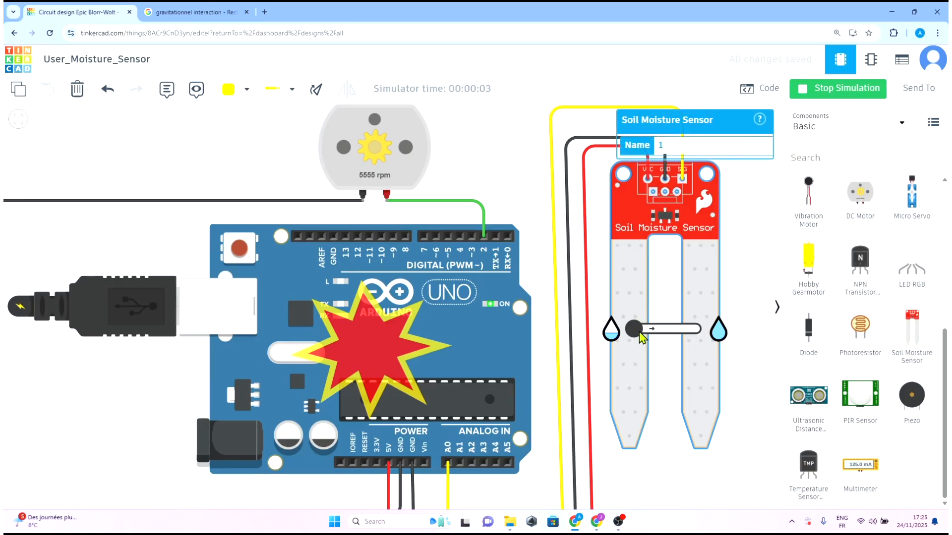
pyautogui.moveTo(642, 337); pyautogui.dragTo(669, 332)
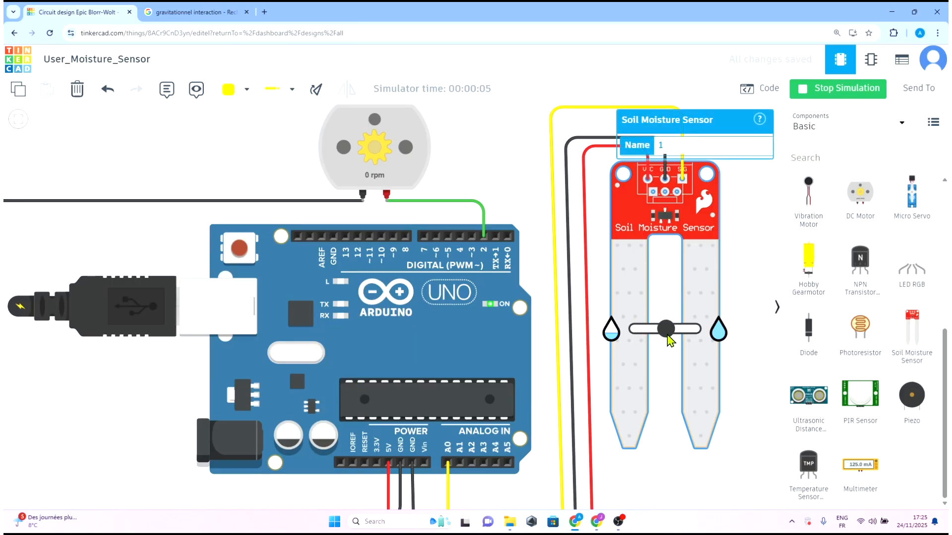
pyautogui.moveTo(669, 338); pyautogui.dragTo(644, 335)
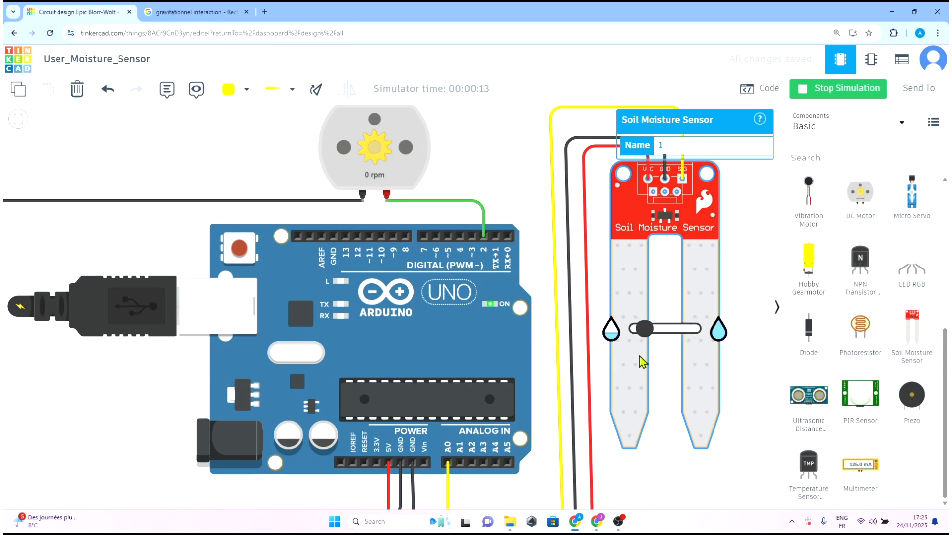
pyautogui.click(666, 303)
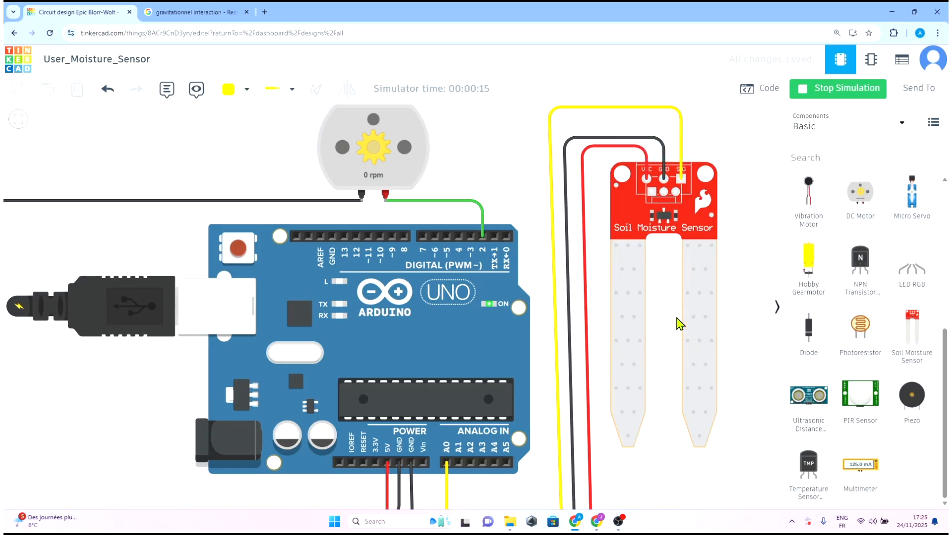
pyautogui.click(644, 330)
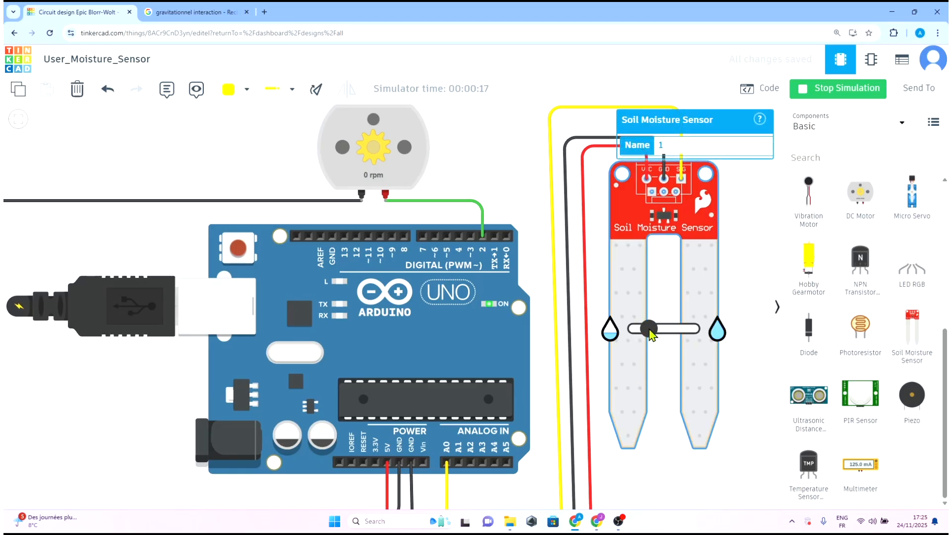
pyautogui.moveTo(651, 334); pyautogui.dragTo(674, 337)
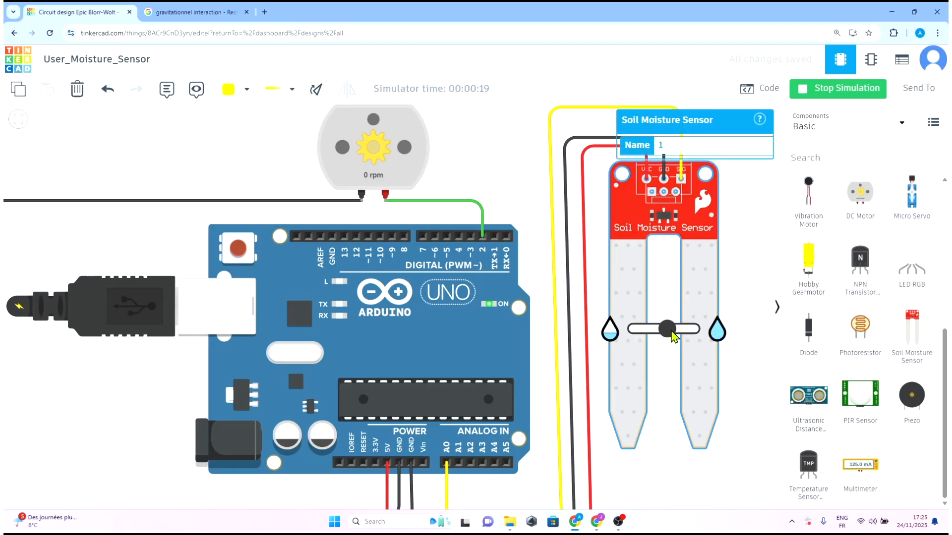
# Step: Raise the soil moisture sensor's level to about three quarters of its range, and return it to the driest setting
pyautogui.scroll(-3, 526, 191)
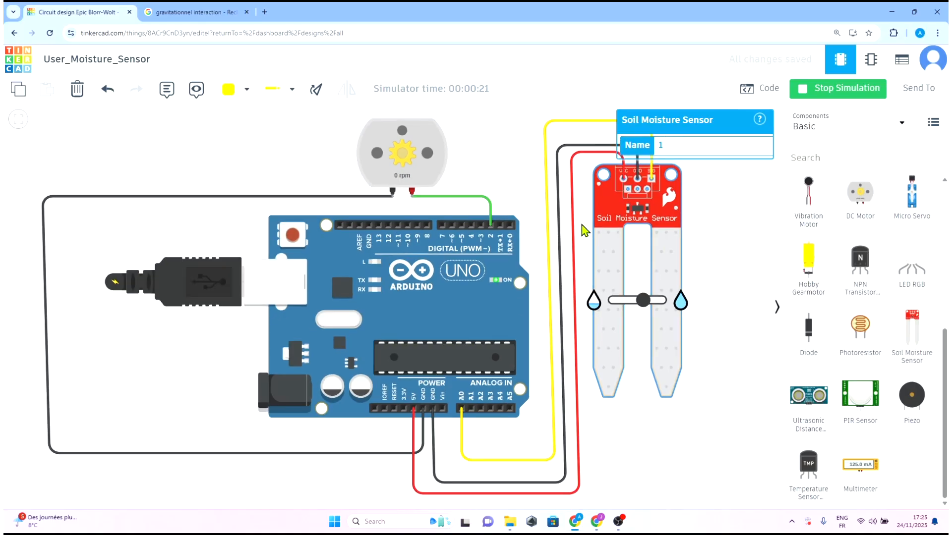
pyautogui.click(711, 259)
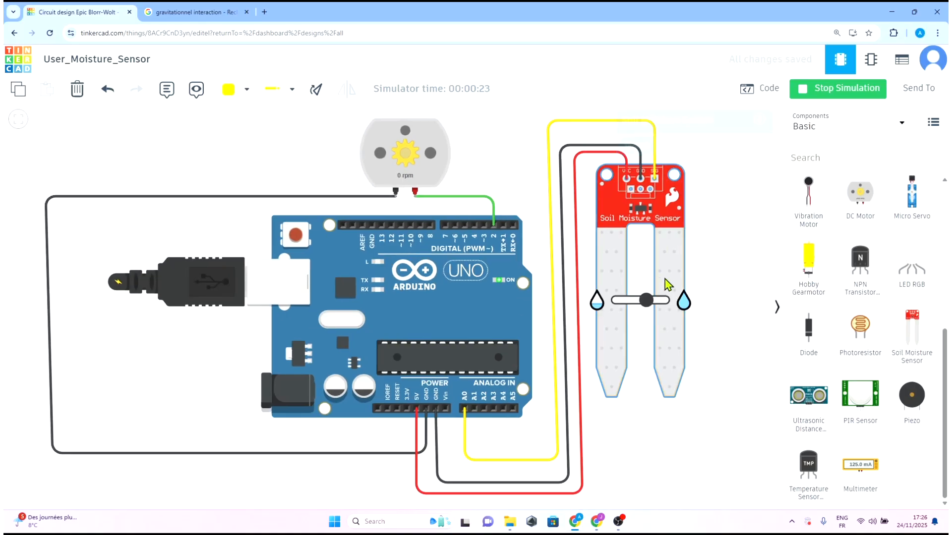
pyautogui.moveTo(646, 300); pyautogui.dragTo(659, 305)
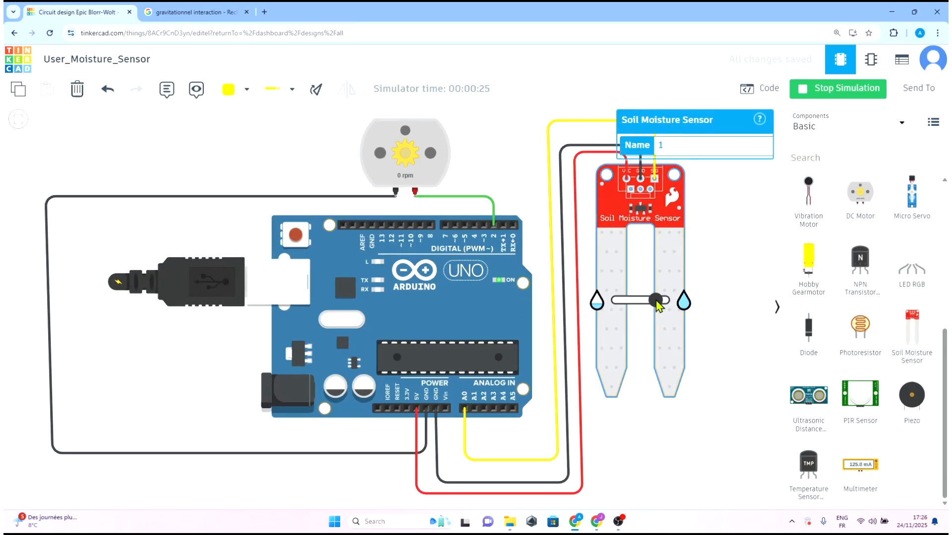
pyautogui.click(734, 270)
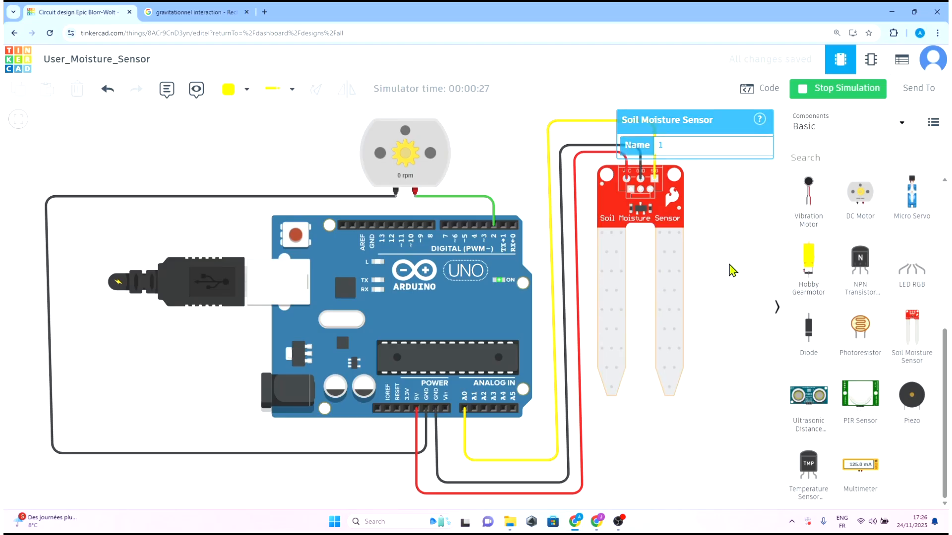
pyautogui.click(679, 296)
pyautogui.moveTo(660, 302); pyautogui.dragTo(616, 306)
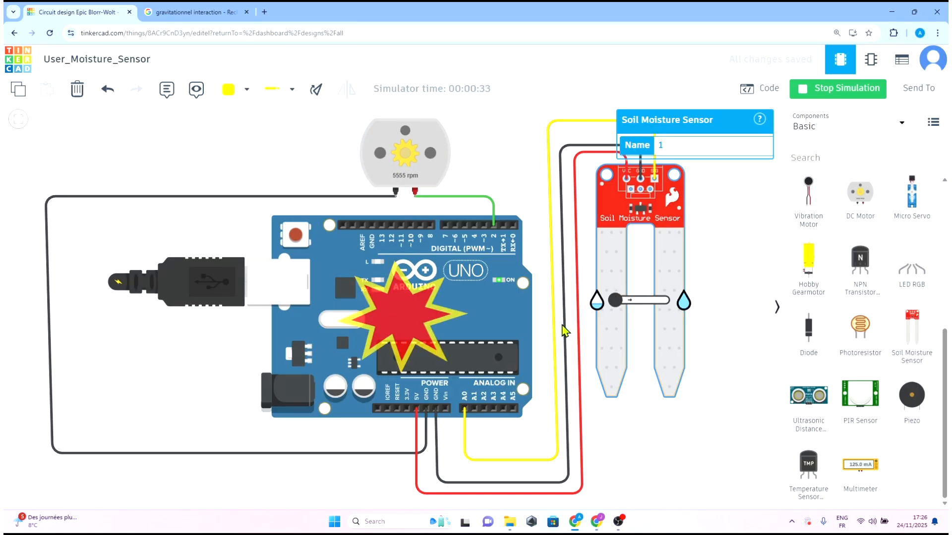
# Step: Repeat the motor test by raising the simulated soil moisture well above the middle and lowering it back to dry
pyautogui.moveTo(614, 300); pyautogui.dragTo(655, 304)
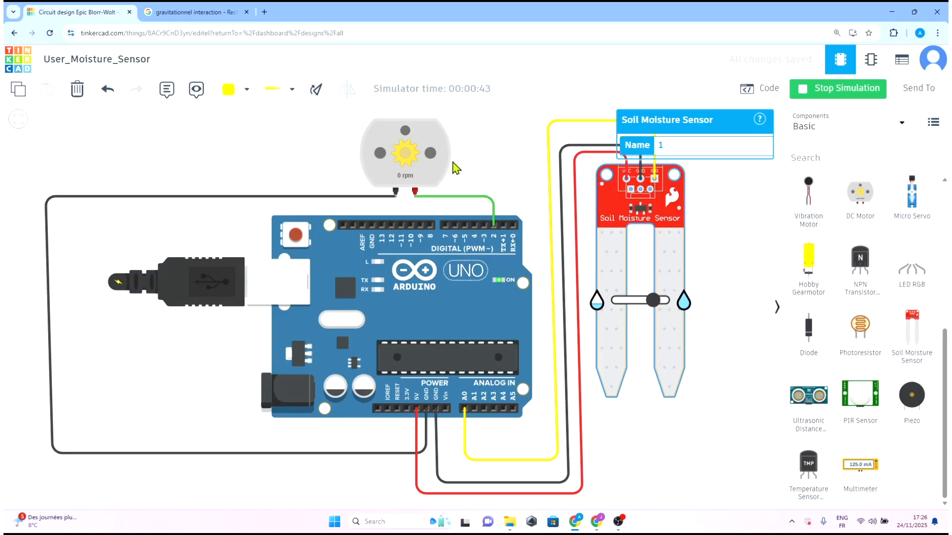
pyautogui.moveTo(653, 303); pyautogui.dragTo(614, 304)
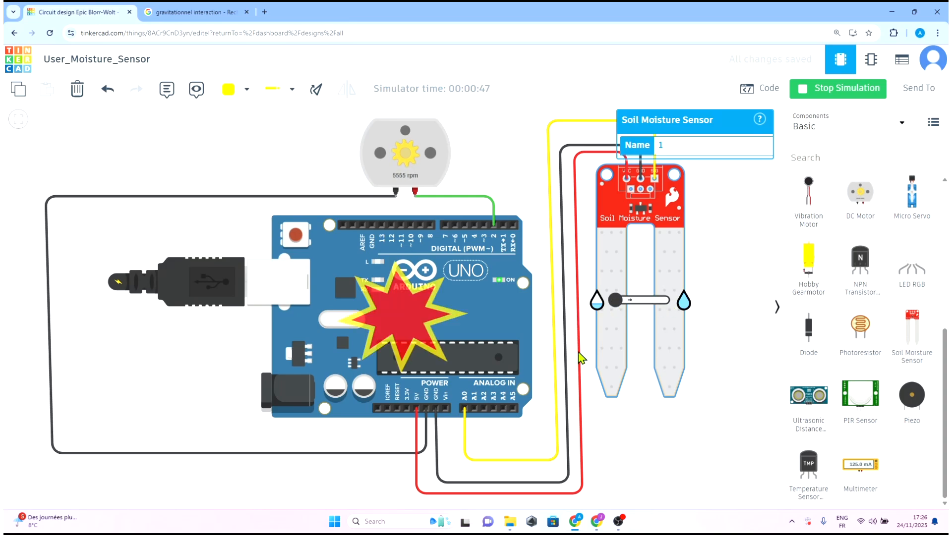
pyautogui.moveTo(616, 301)
pyautogui.mouseDown()
pyautogui.moveTo(666, 301)
pyautogui.moveTo(614, 301)
pyautogui.mouseUp()
pyautogui.moveTo(617, 302); pyautogui.dragTo(738, 325)
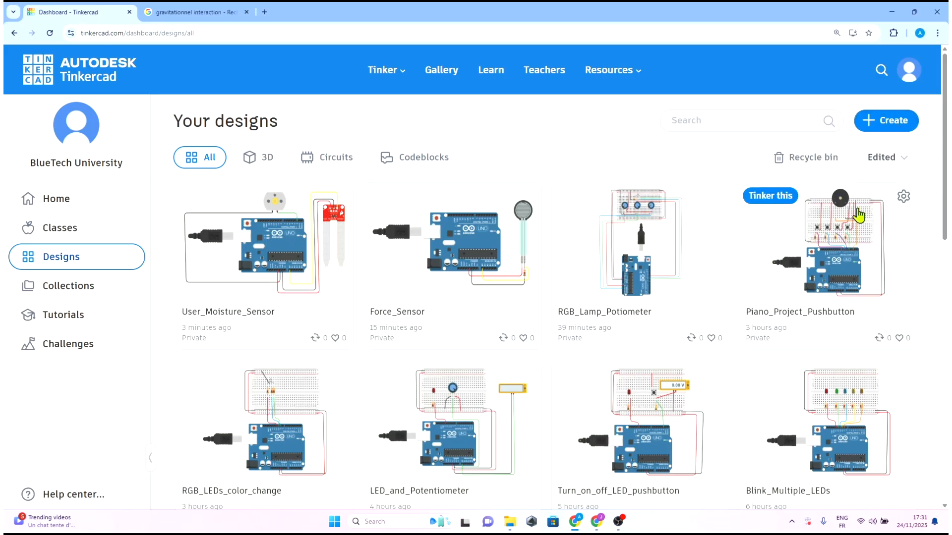
# Step: Create a new circuit design and name it Use_Ultrasonic_Sensor
pyautogui.click(346, 292)
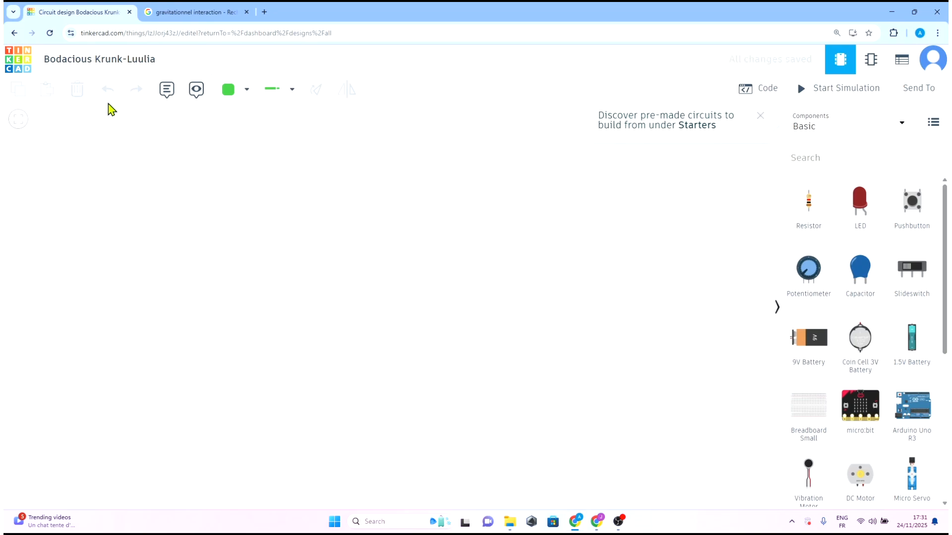
pyautogui.click(121, 63)
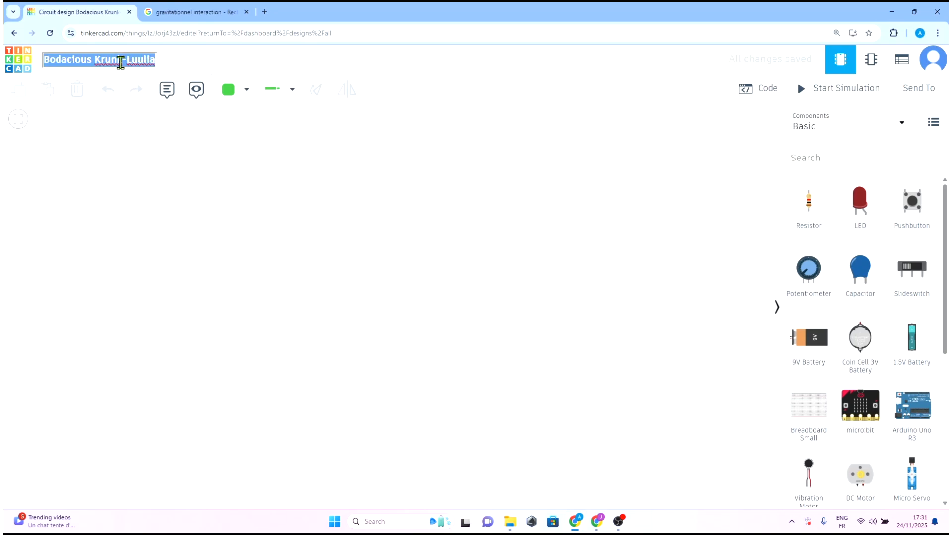
pyautogui.write('Use_Ultrasonic_Sensor')
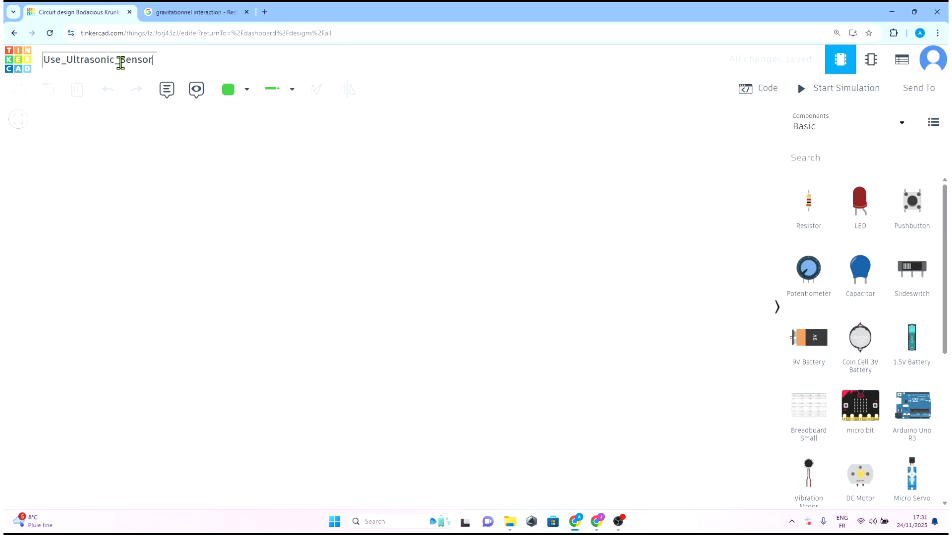
pyautogui.press('Return')
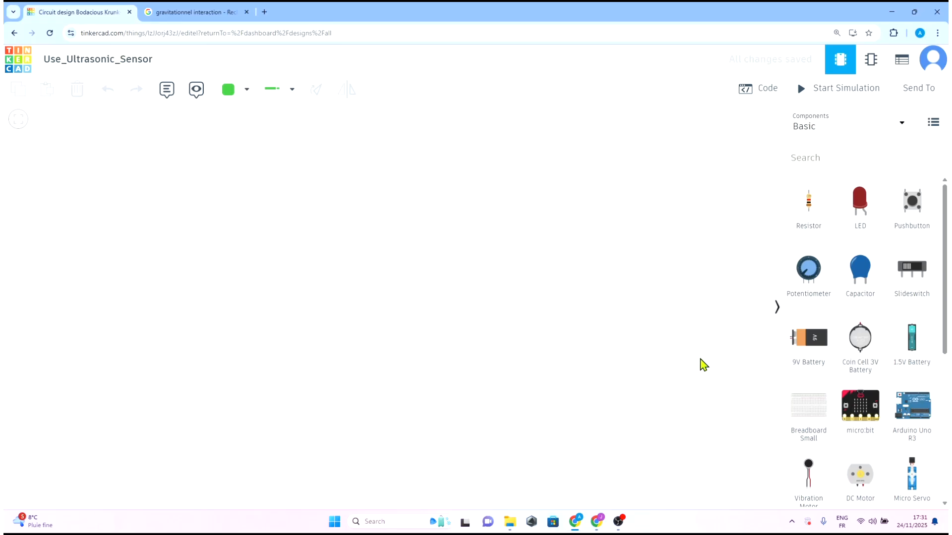
# Step: Place an Arduino Uno R3 with a small breadboard to its right, leaving a wide gap between them
pyautogui.moveTo(899, 427); pyautogui.dragTo(334, 323)
pyautogui.moveTo(610, 316); pyautogui.dragTo(609, 309)
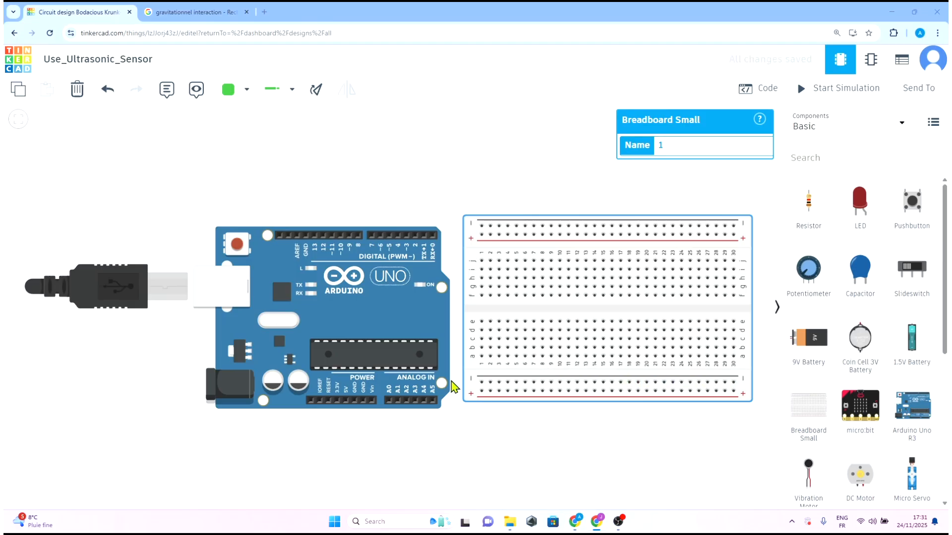
pyautogui.moveTo(362, 317); pyautogui.dragTo(315, 316)
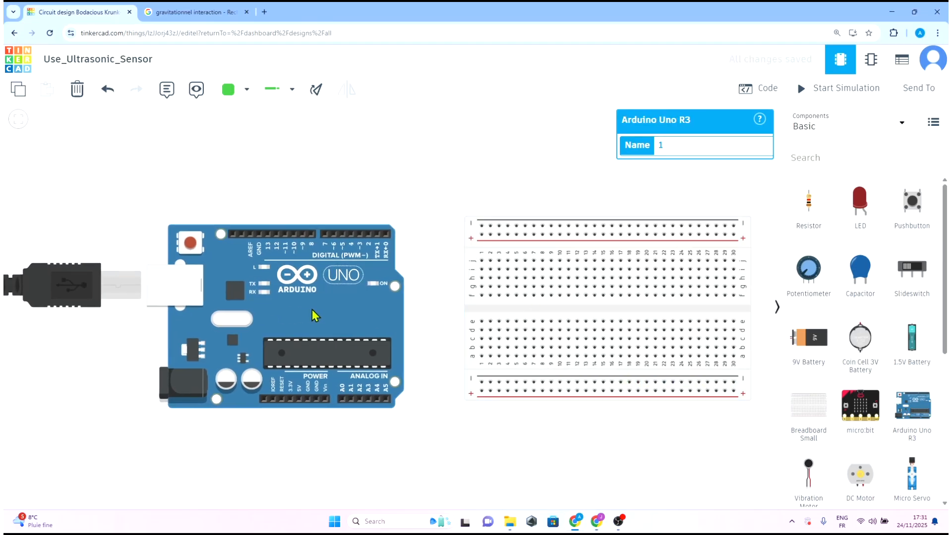
# Step: Delete the small breadboard and place an Ultrasonic Distance Sensor above and to the right of the Arduino
pyautogui.click(541, 319)
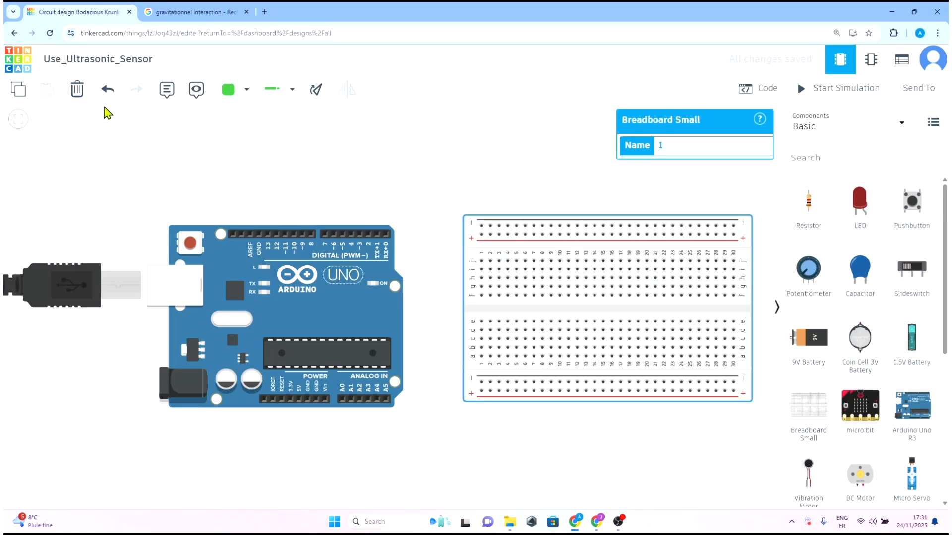
pyautogui.click(77, 90)
pyautogui.scroll(-2, 873, 314)
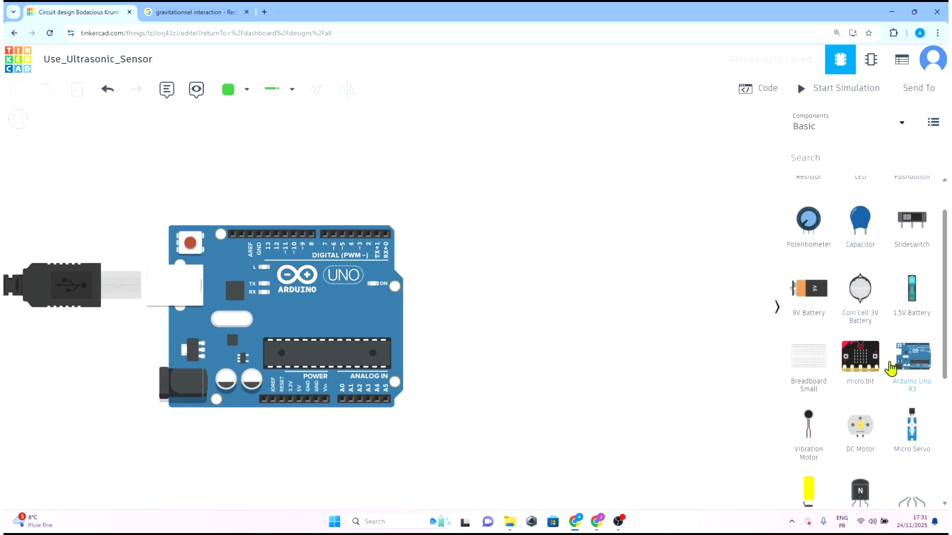
pyautogui.scroll(-3, 899, 312)
pyautogui.scroll(-2, 846, 396)
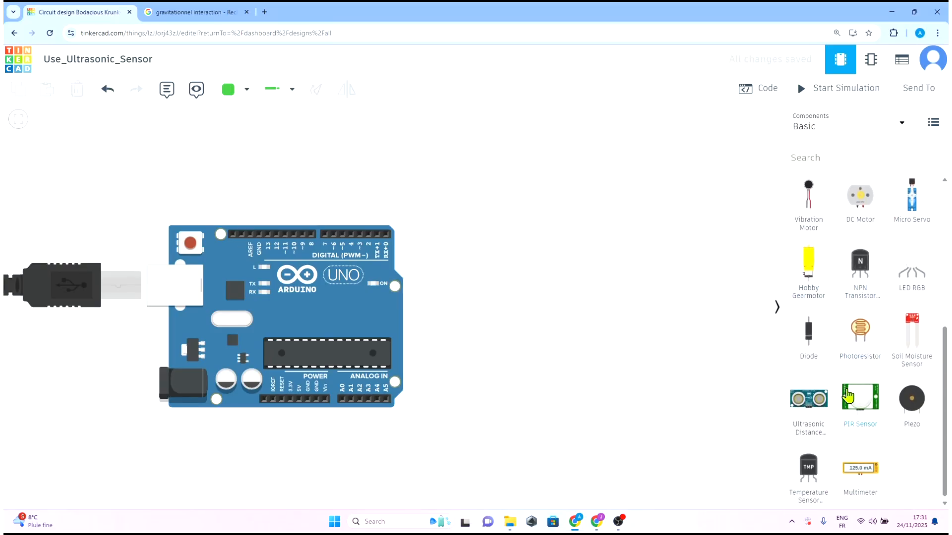
pyautogui.moveTo(803, 399); pyautogui.dragTo(570, 176)
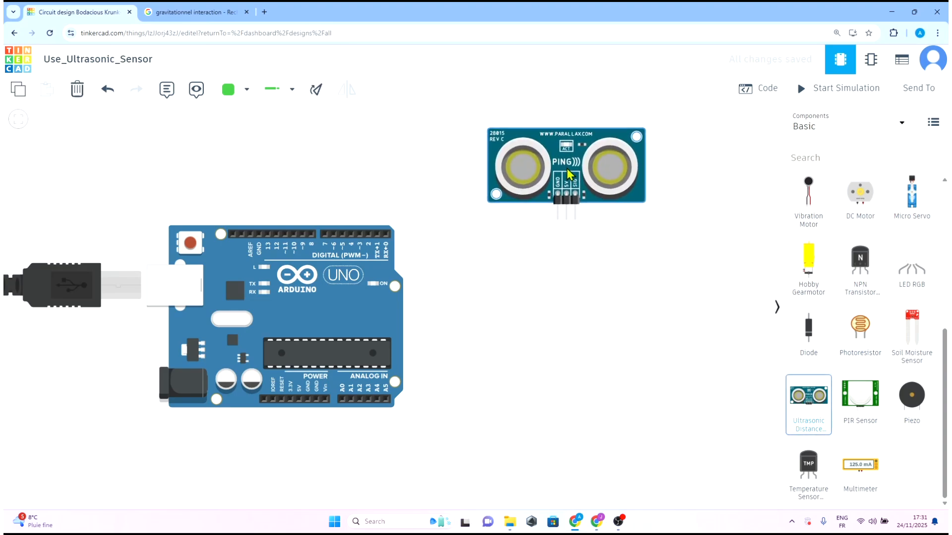
pyautogui.click(587, 307)
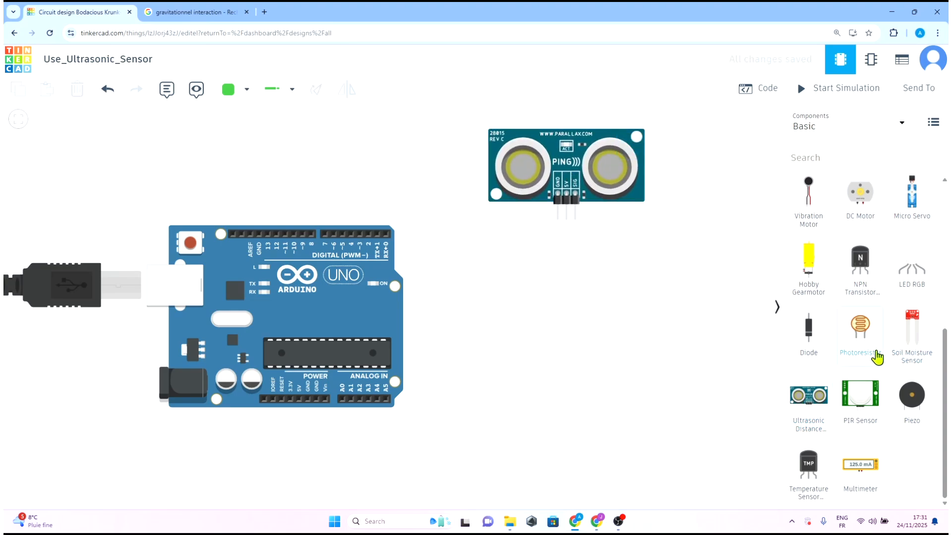
# Step: Find the LCD 16 x 2 (I2C) component and place it below the ultrasonic sensor, to the right of the Arduino
pyautogui.scroll(5, 880, 357)
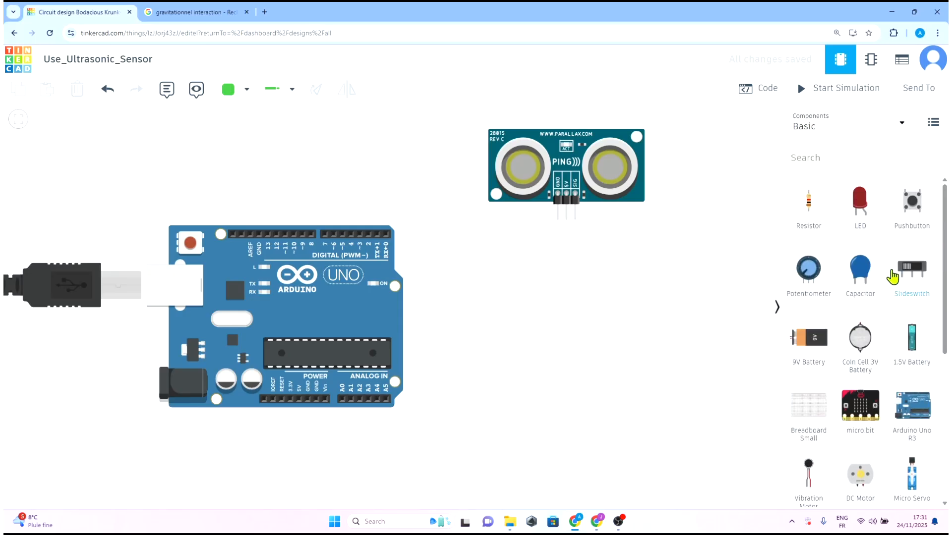
pyautogui.click(805, 151)
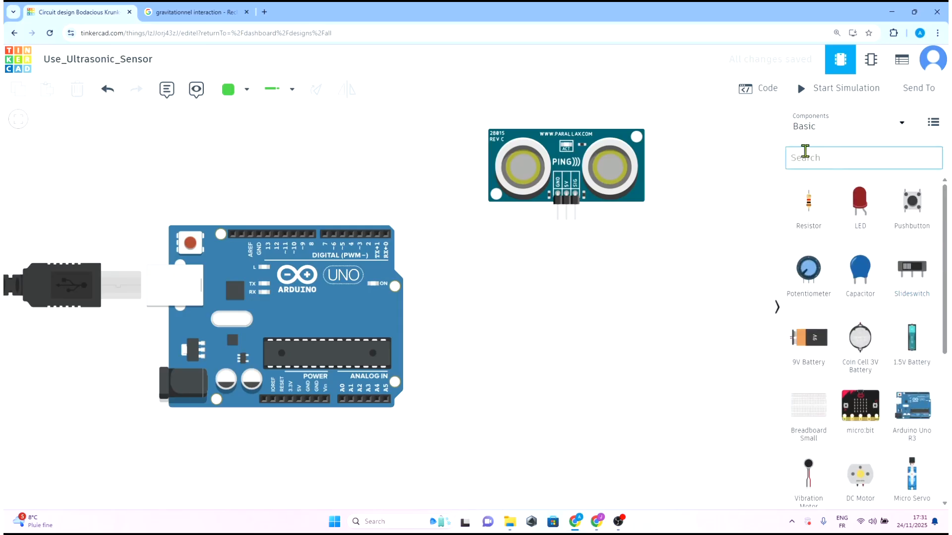
pyautogui.write('lcd')
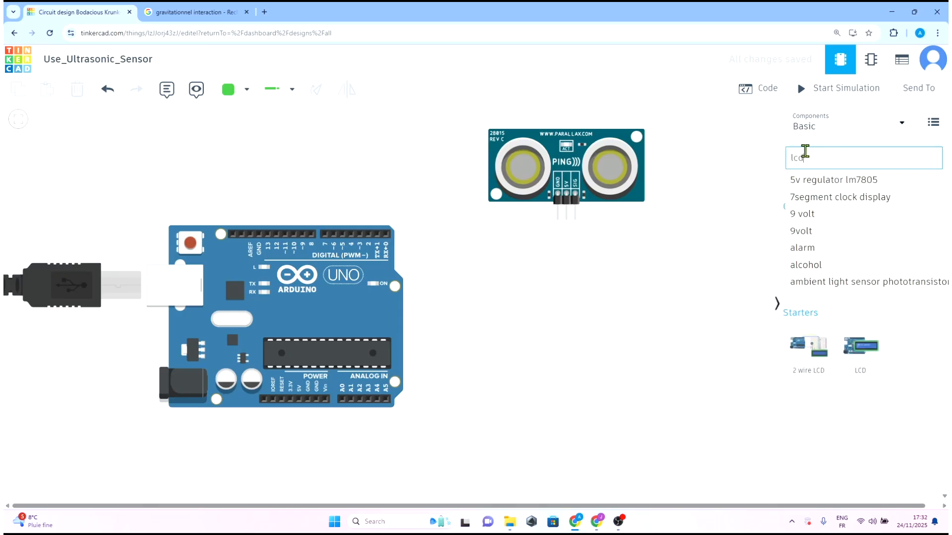
pyautogui.press('Return')
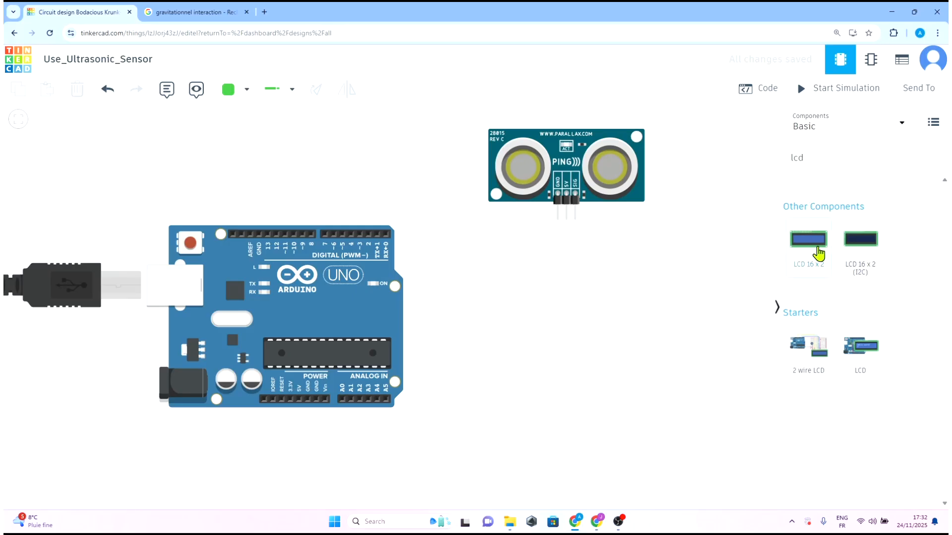
pyautogui.moveTo(867, 263); pyautogui.dragTo(633, 333)
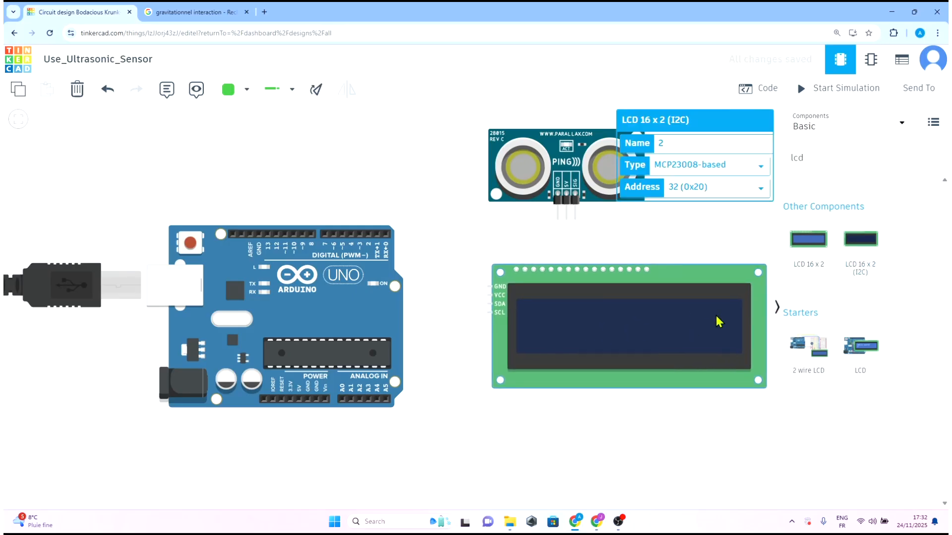
pyautogui.moveTo(702, 327)
pyautogui.mouseDown()
pyautogui.moveTo(671, 334)
pyautogui.moveTo(704, 325)
pyautogui.mouseUp()
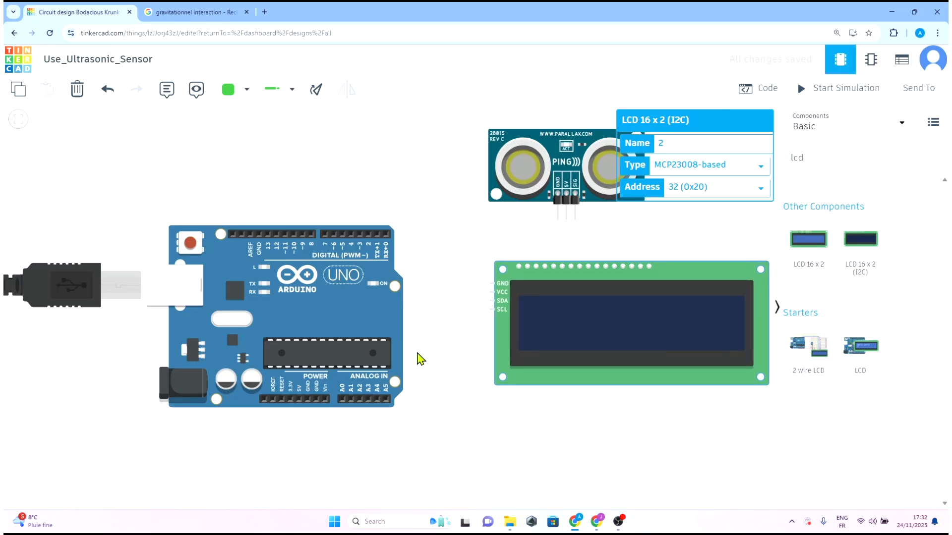
# Step: Widen the layout by moving the Arduino further left, the ultrasonic sensor slightly up, and the LCD slightly down
pyautogui.moveTo(365, 327); pyautogui.dragTo(288, 310)
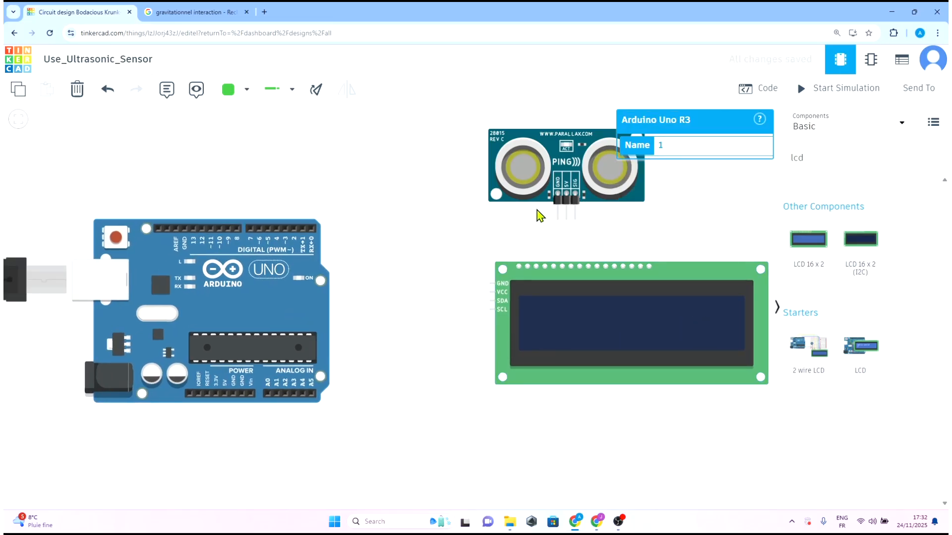
pyautogui.moveTo(557, 191); pyautogui.dragTo(528, 178)
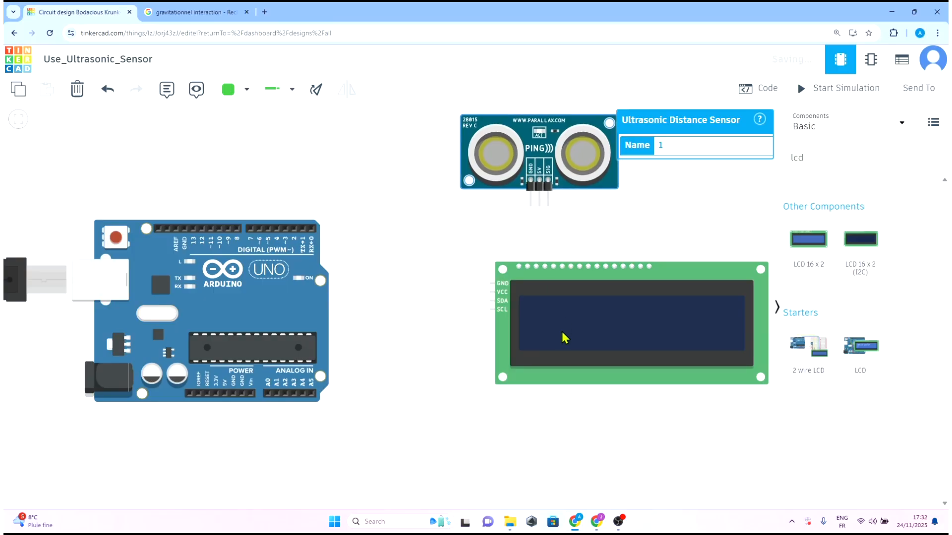
pyautogui.moveTo(565, 337)
pyautogui.mouseDown()
pyautogui.moveTo(546, 340)
pyautogui.moveTo(566, 342)
pyautogui.mouseUp()
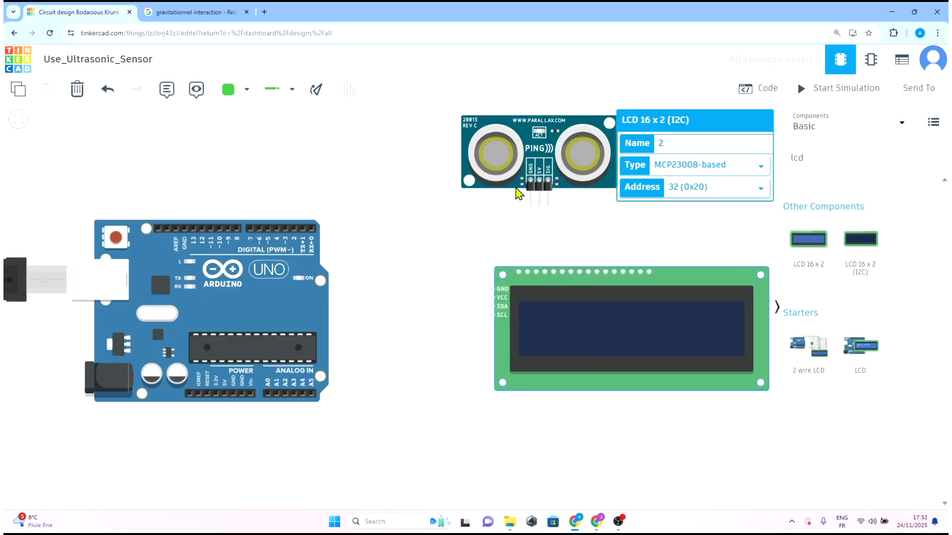
pyautogui.moveTo(518, 193); pyautogui.dragTo(540, 207)
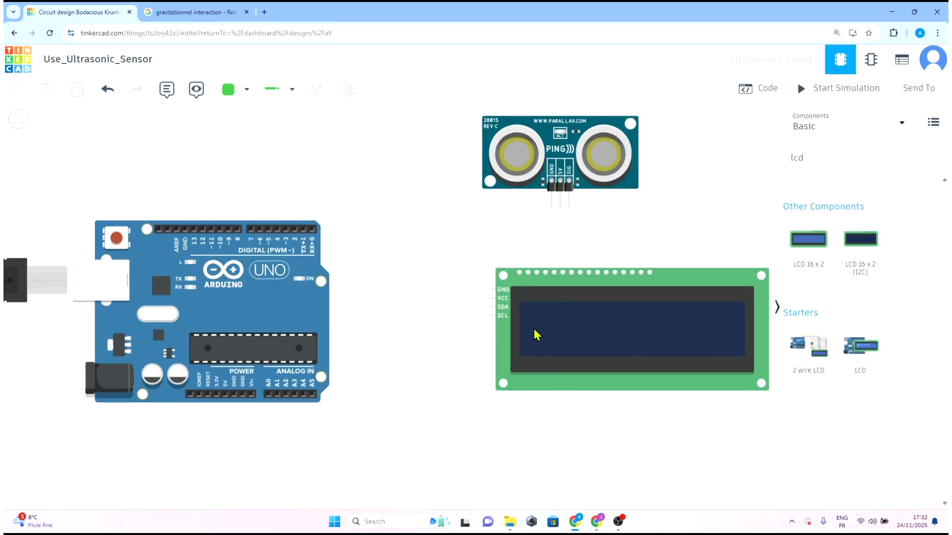
# Step: Wire the LCD's GND pin to the Arduino's power GND pin, routed below the board, and colour the wire black
pyautogui.click(493, 289)
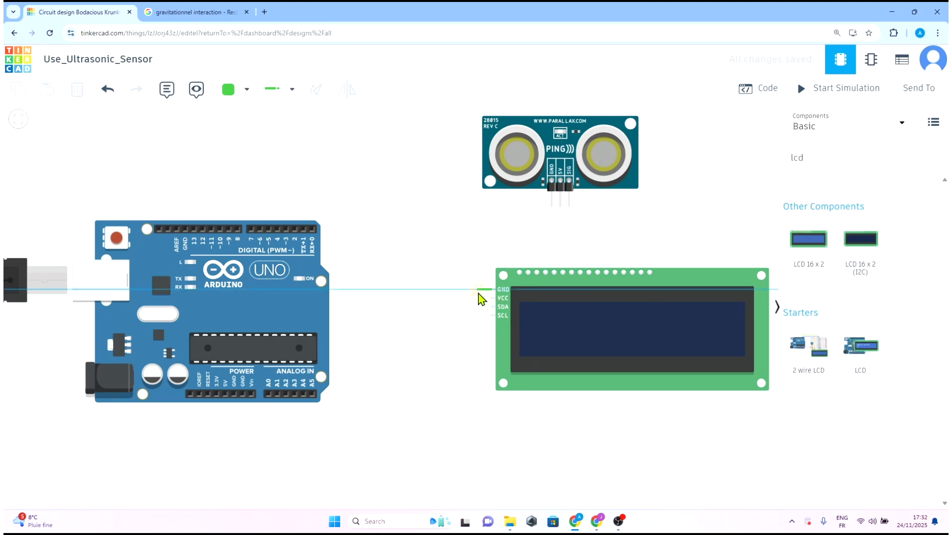
pyautogui.click(439, 290)
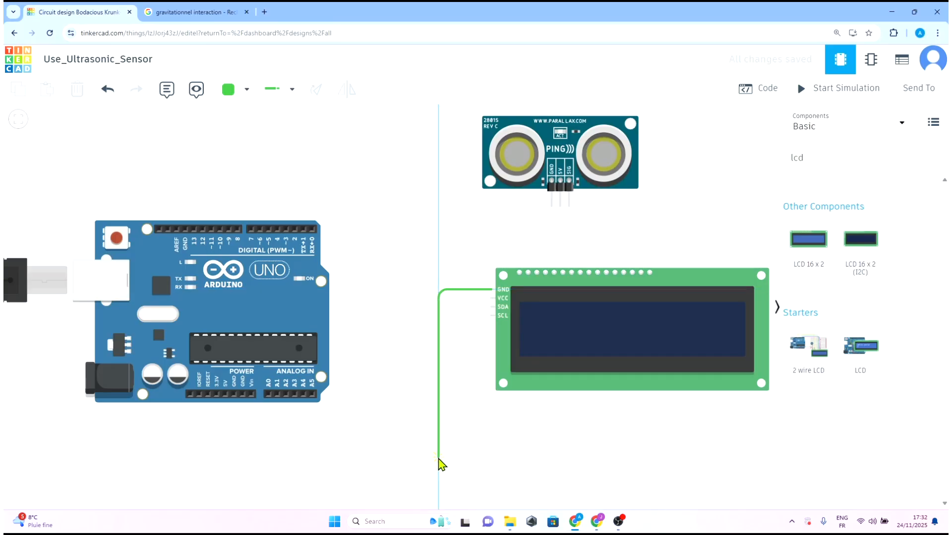
pyautogui.click(437, 425)
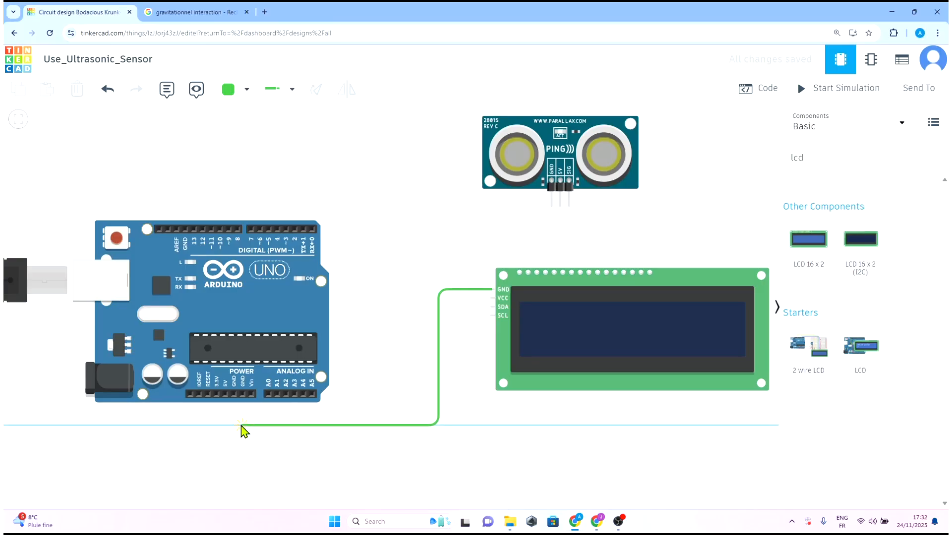
pyautogui.click(236, 424)
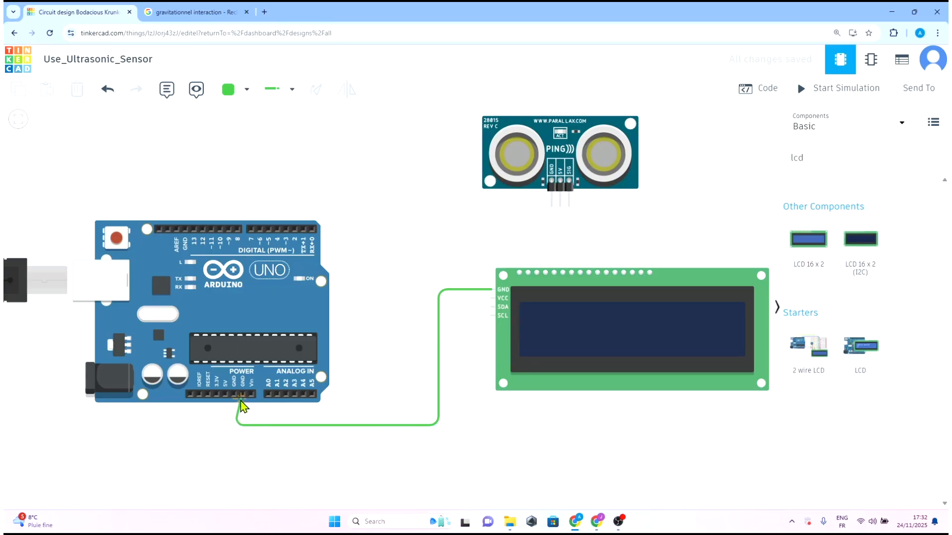
pyautogui.click(234, 394)
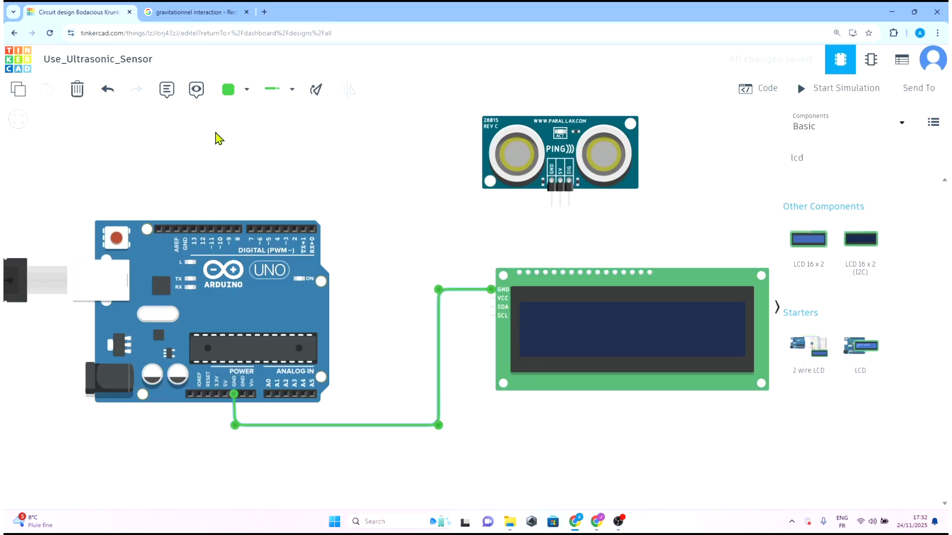
pyautogui.click(242, 96)
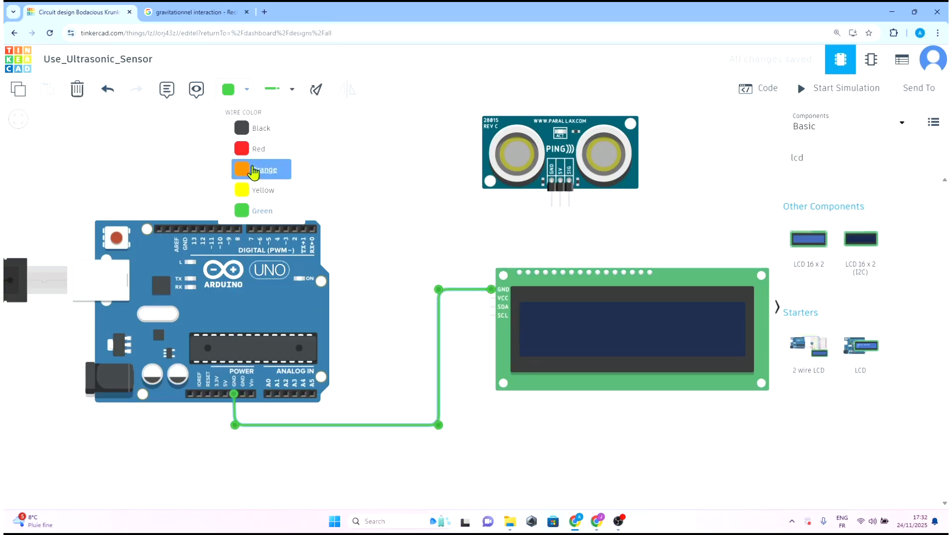
pyautogui.click(254, 128)
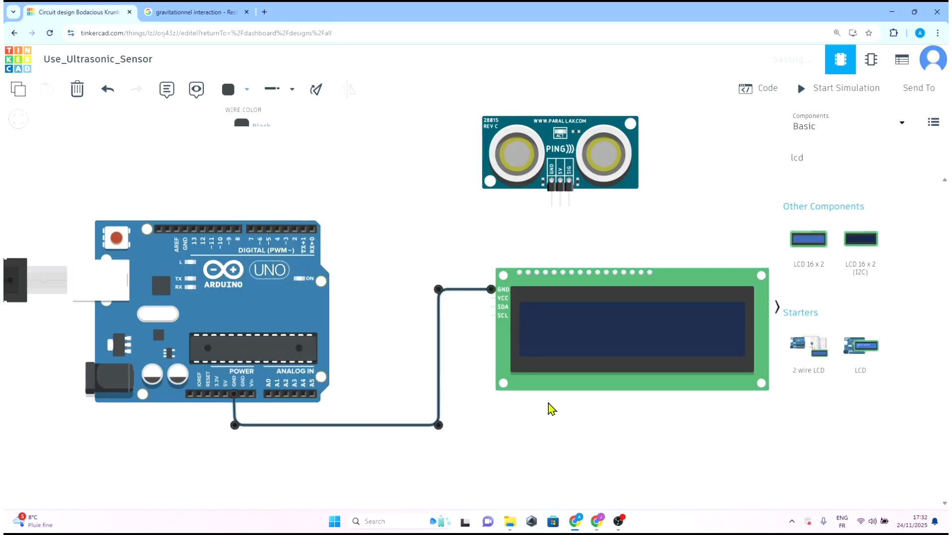
# Step: Wire the LCD's VCC pin to the Arduino's 5V pin alongside the black wire, straighten its bend, and colour it red
pyautogui.click(491, 299)
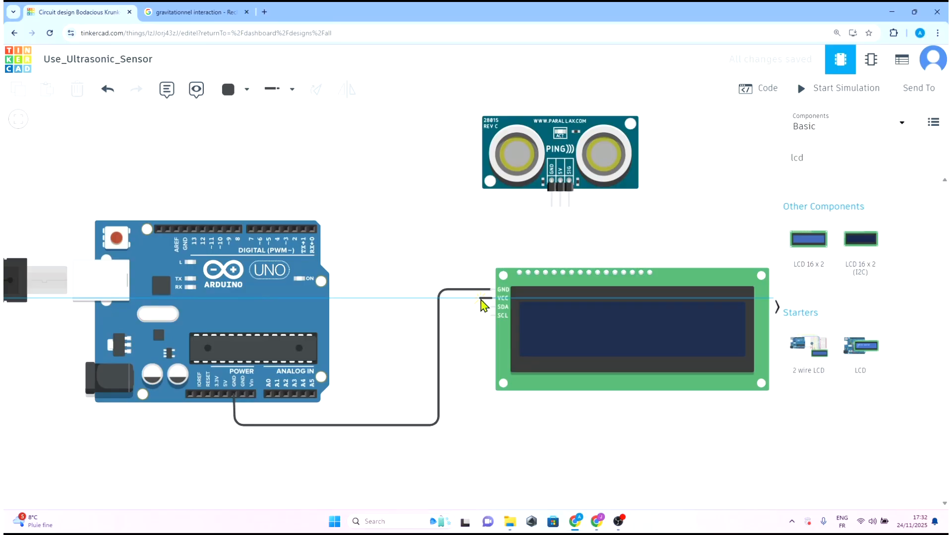
pyautogui.click(451, 299)
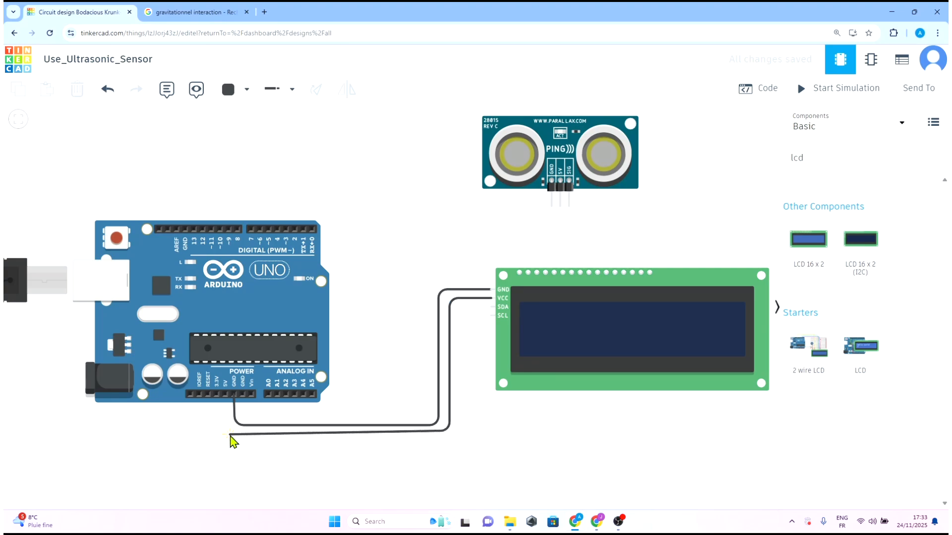
pyautogui.click(226, 396)
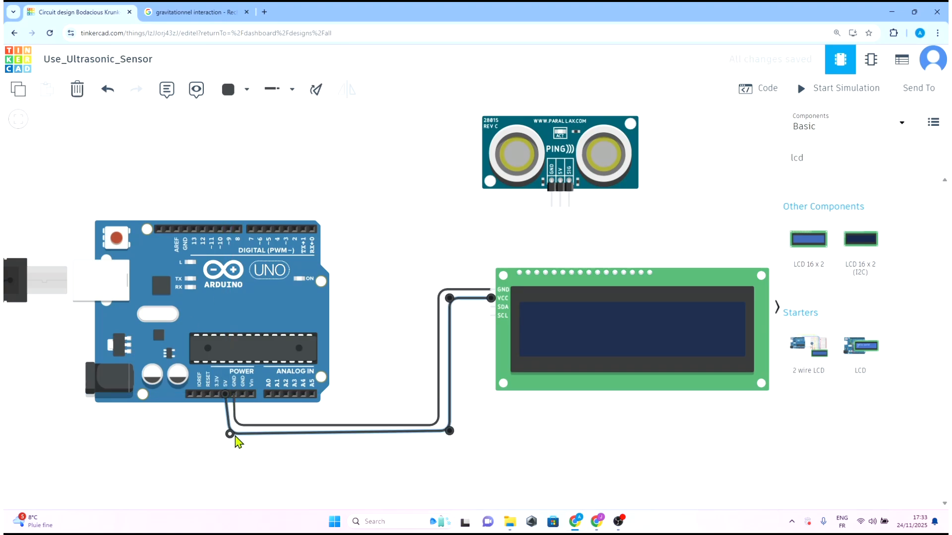
pyautogui.moveTo(235, 436); pyautogui.dragTo(228, 433)
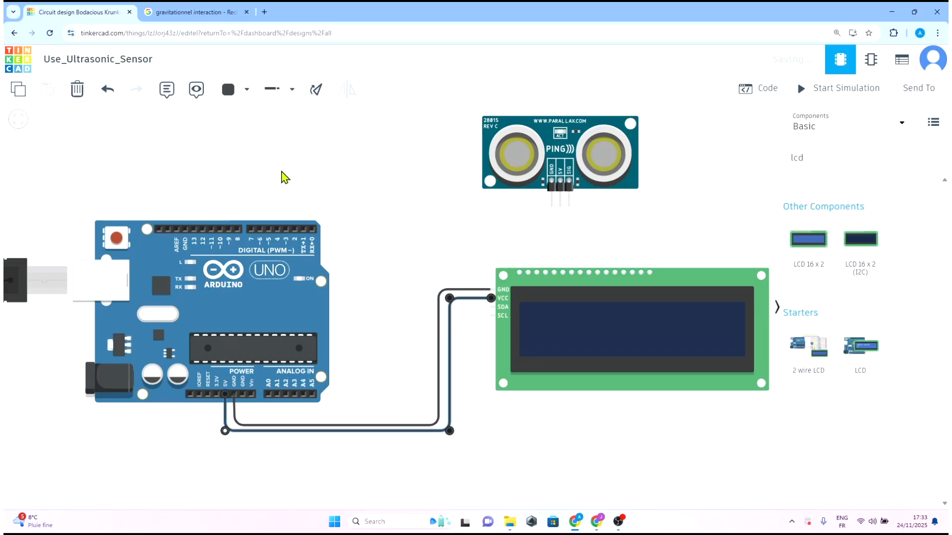
pyautogui.click(245, 93)
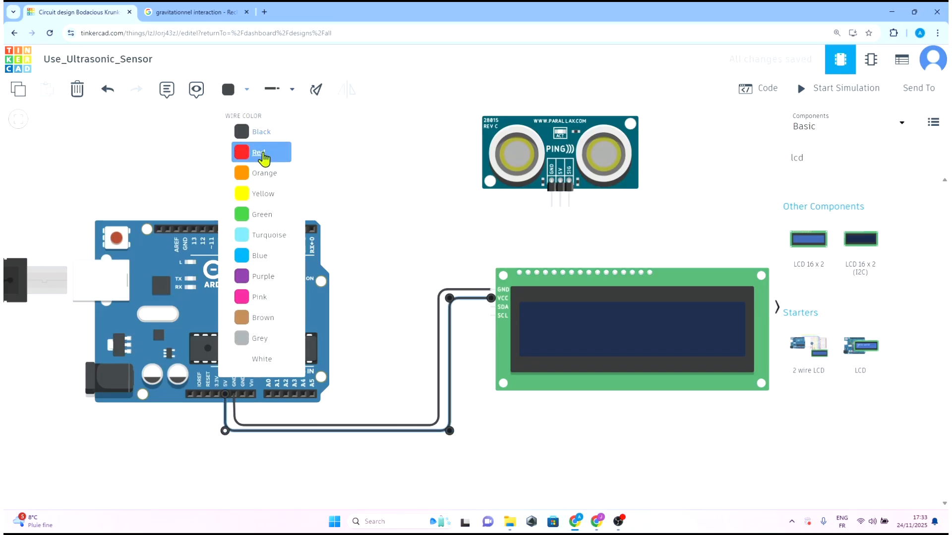
pyautogui.click(258, 153)
pyautogui.click(439, 204)
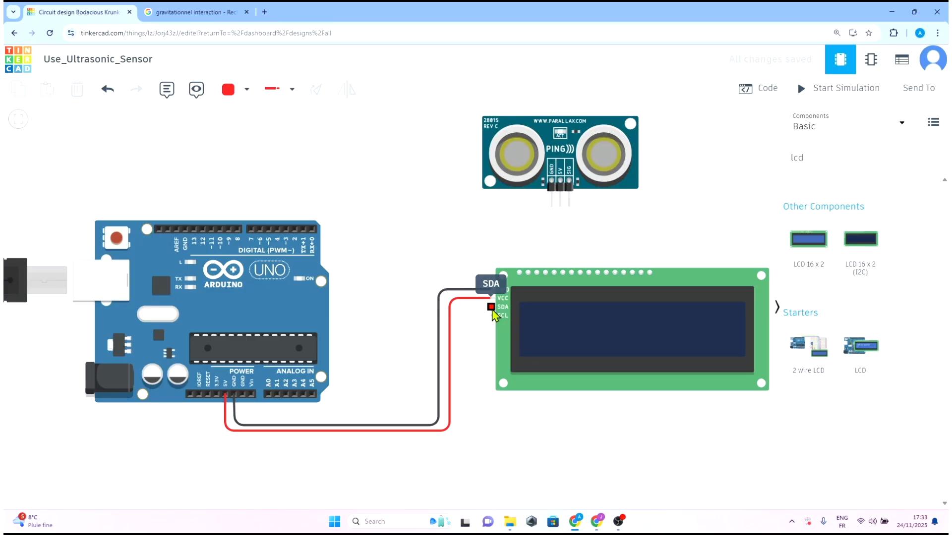
# Step: Wire the LCD's SDA pin to the Arduino's SDA pin beside AREF, routed above the board with straight segments, and colour it blue
pyautogui.click(491, 308)
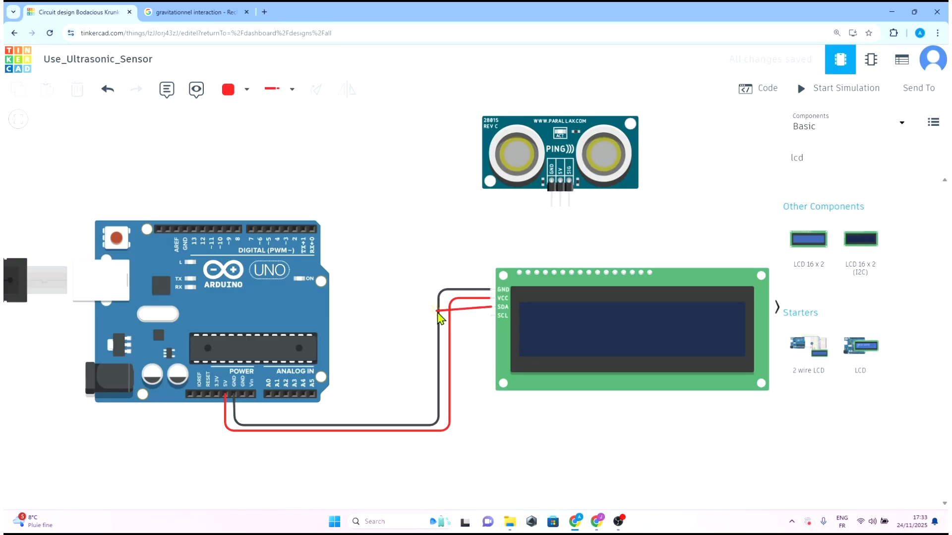
pyautogui.click(421, 307)
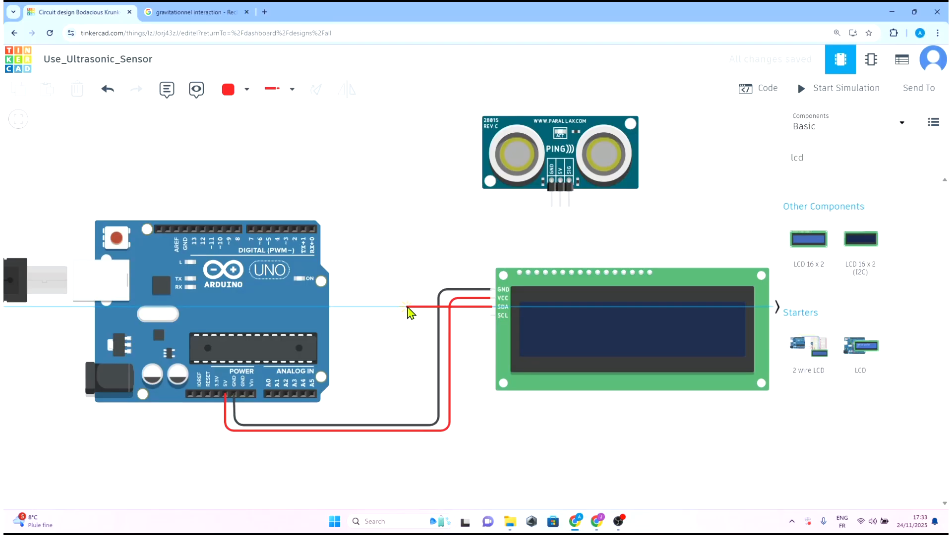
pyautogui.click(409, 307)
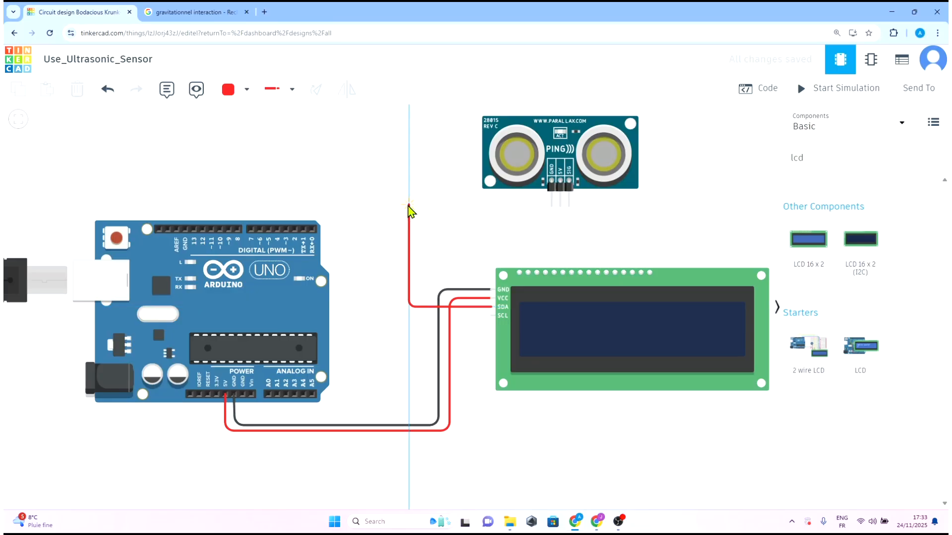
pyautogui.click(409, 202)
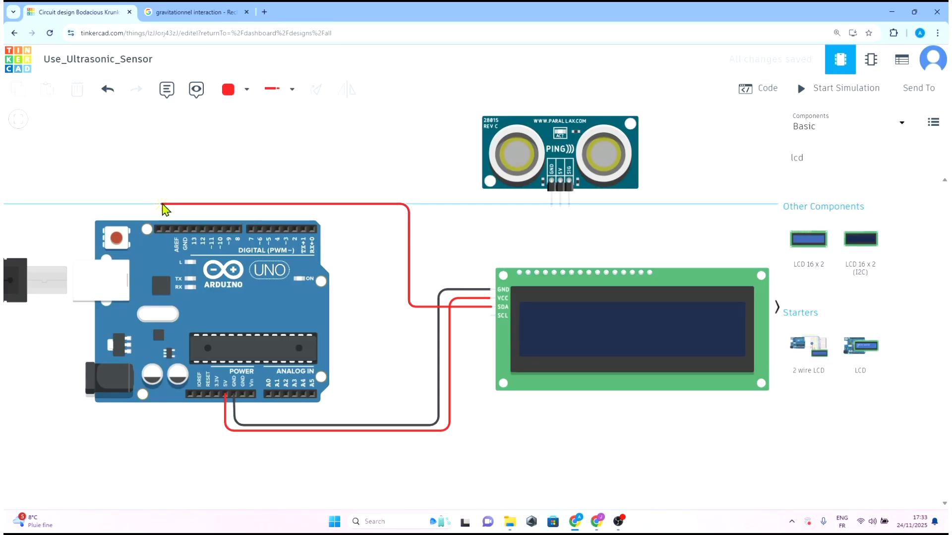
pyautogui.click(164, 204)
pyautogui.click(167, 230)
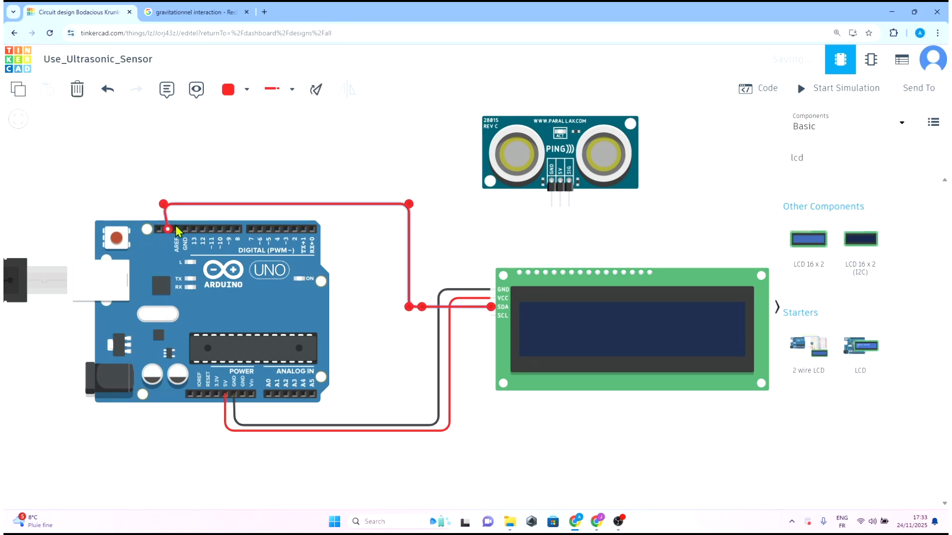
pyautogui.moveTo(165, 205); pyautogui.dragTo(170, 205)
pyautogui.click(246, 90)
pyautogui.click(268, 256)
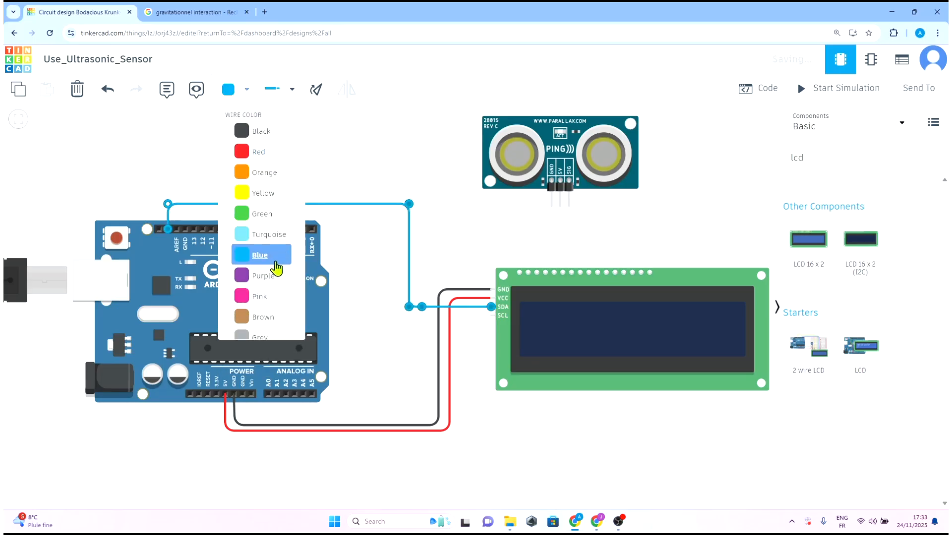
pyautogui.click(467, 349)
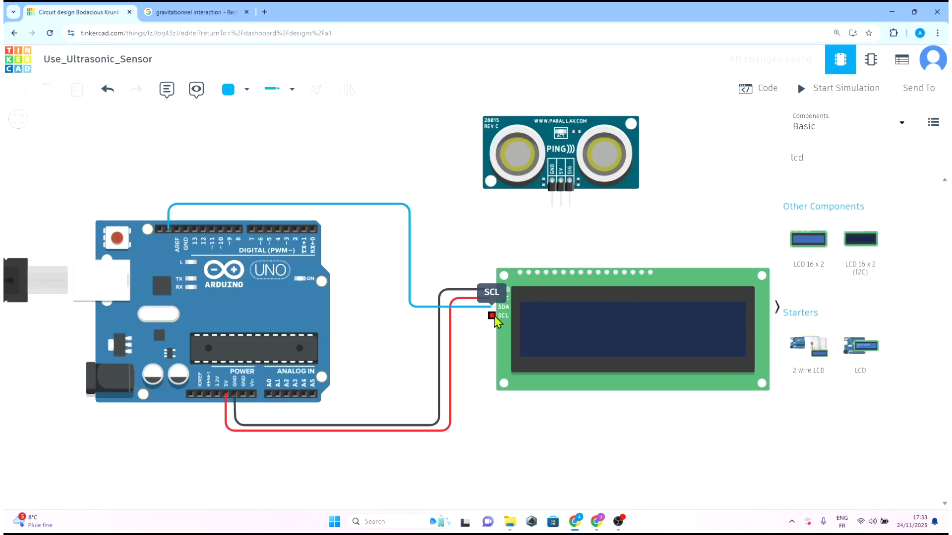
pyautogui.click(492, 316)
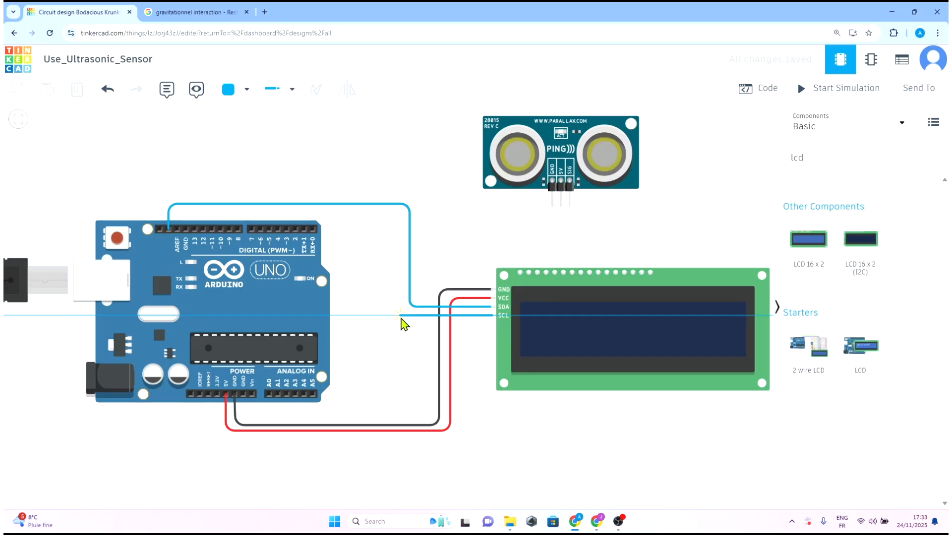
pyautogui.click(400, 315)
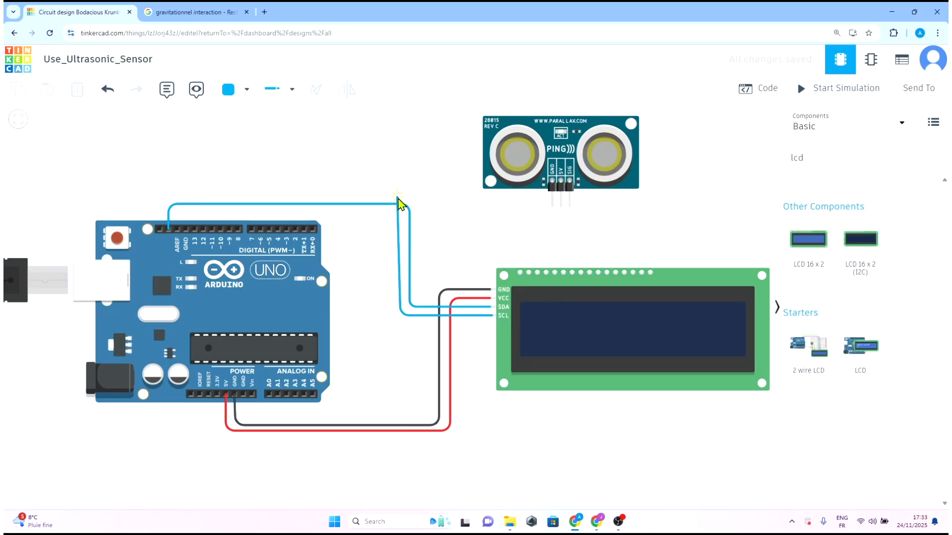
pyautogui.press('Escape')
# Step: Wire the LCD's SCL pin to the Arduino's SCL pin, routed outside the blue wire above the board, and colour it green
pyautogui.click(493, 316)
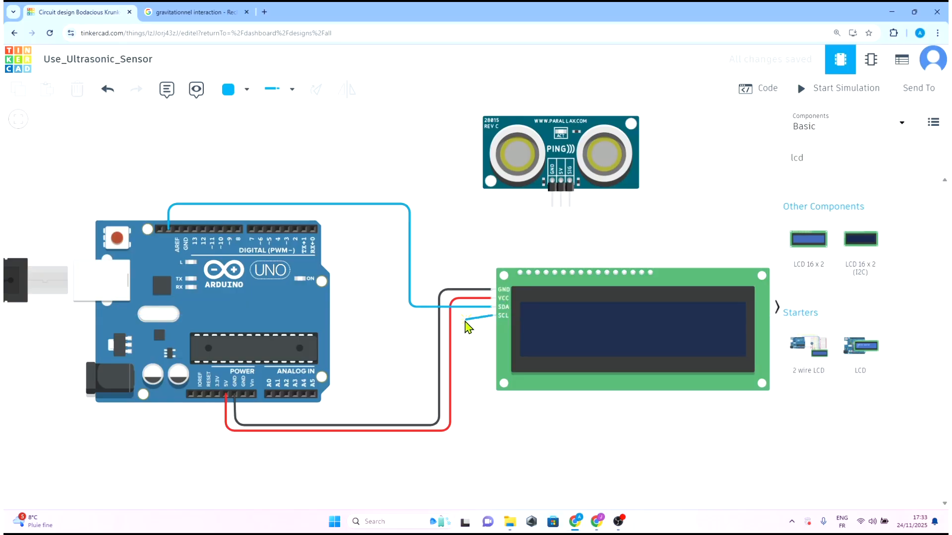
pyautogui.click(420, 316)
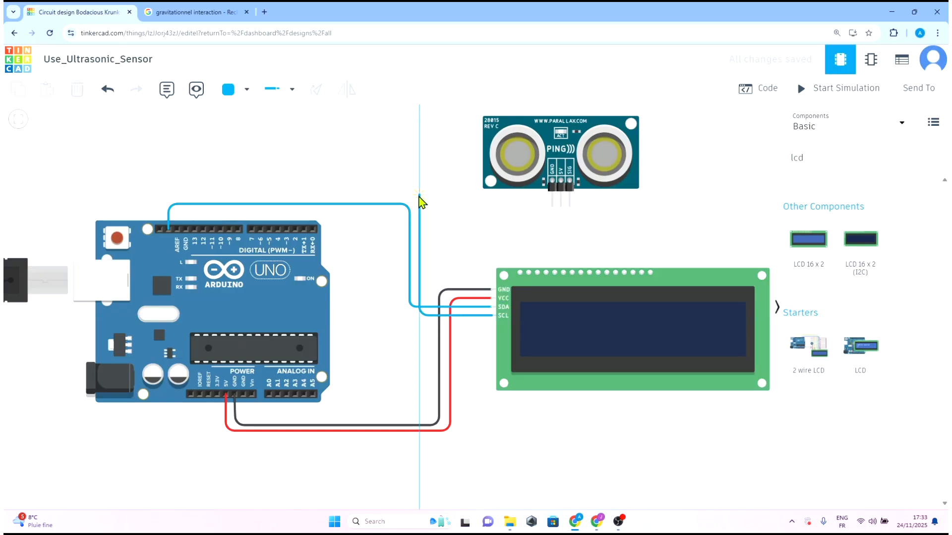
pyautogui.click(420, 195)
pyautogui.click(162, 196)
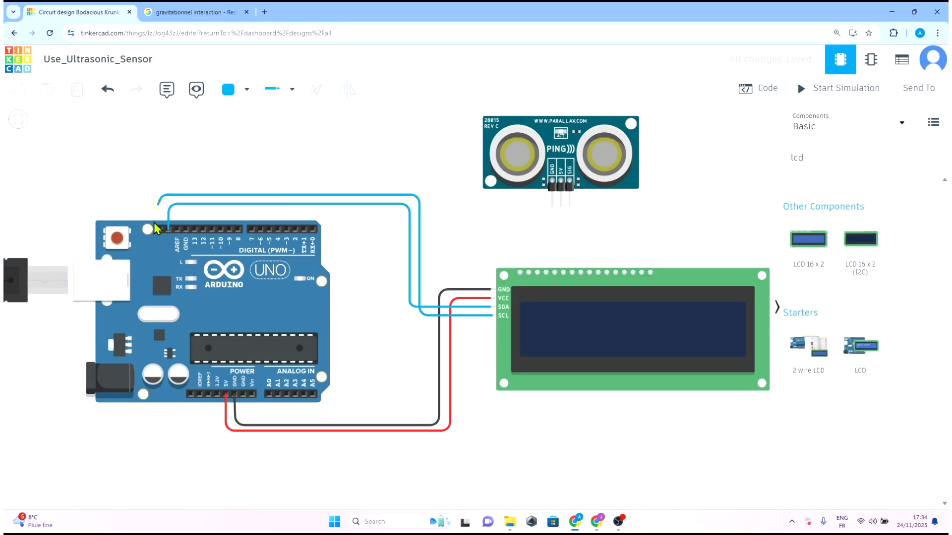
pyautogui.click(160, 230)
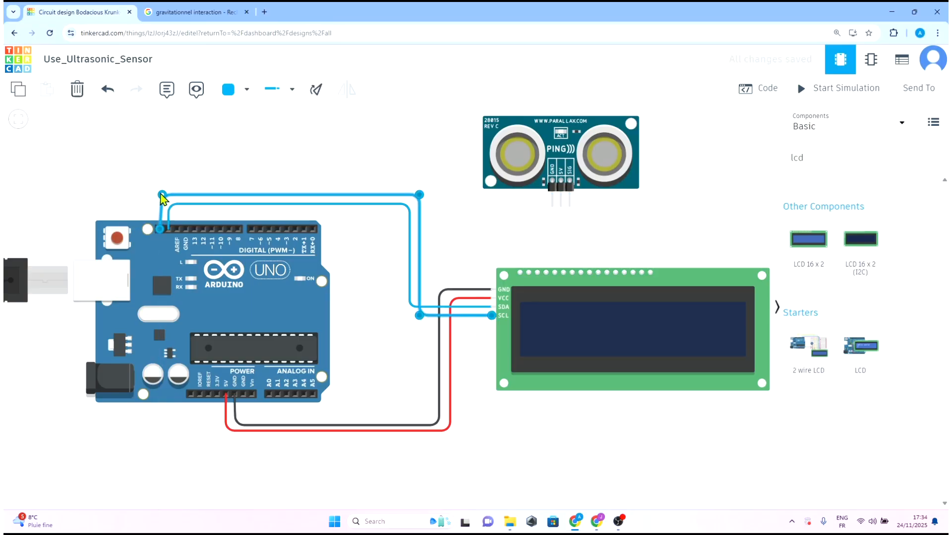
pyautogui.click(231, 91)
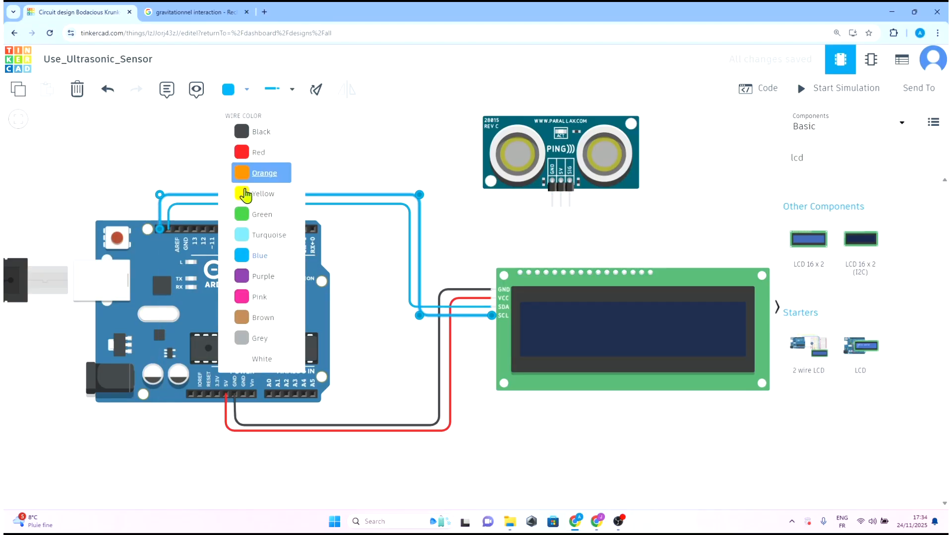
pyautogui.click(256, 213)
pyautogui.click(597, 212)
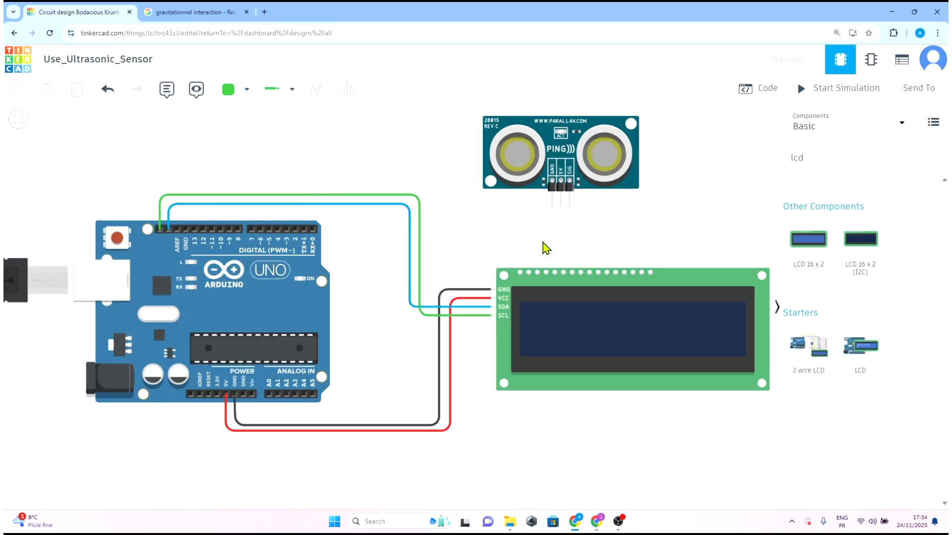
# Step: Delete the three-pin PING ultrasonic sensor above the LCD
pyautogui.click(551, 207)
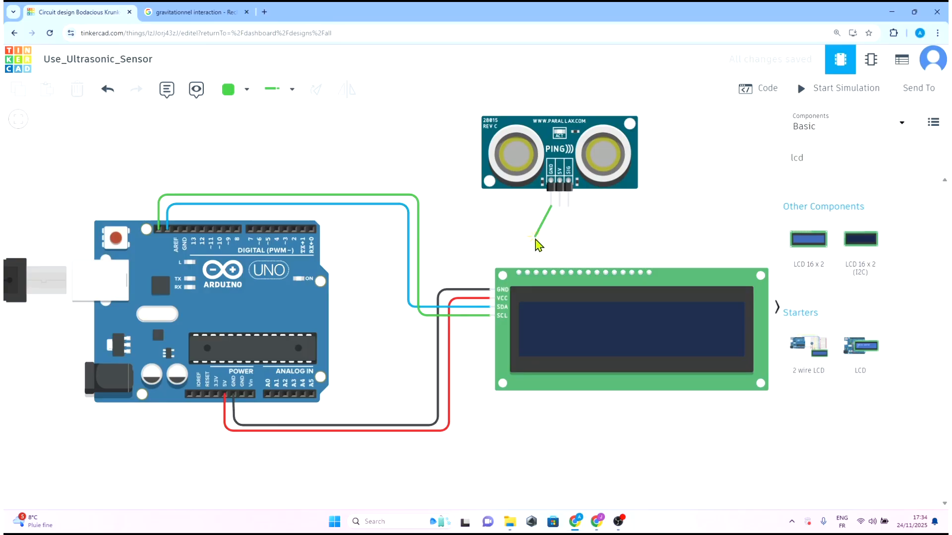
pyautogui.press('Escape')
pyautogui.click(527, 155)
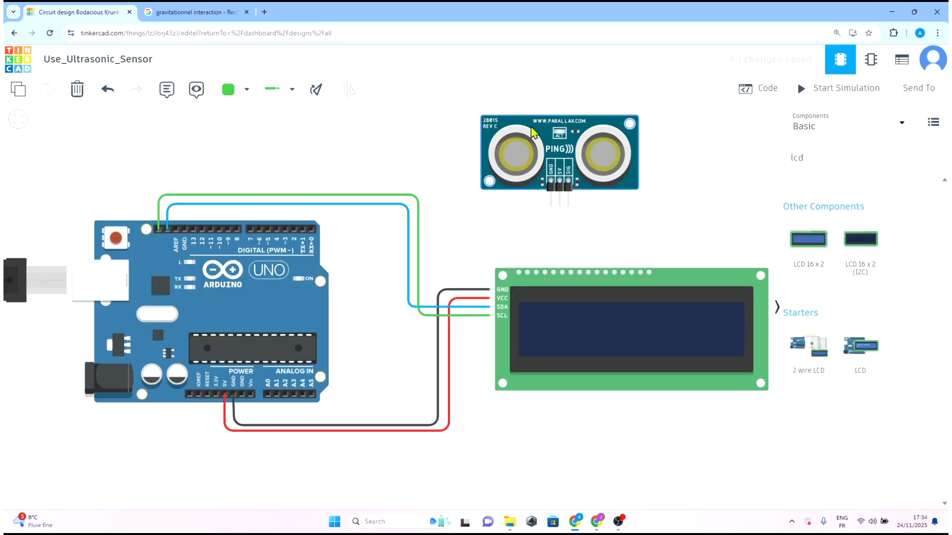
pyautogui.click(77, 89)
# Step: Clear the component search and place a three-pin Ultrasonic Distance Sensor from the Basic components above the LCD
pyautogui.click(831, 159)
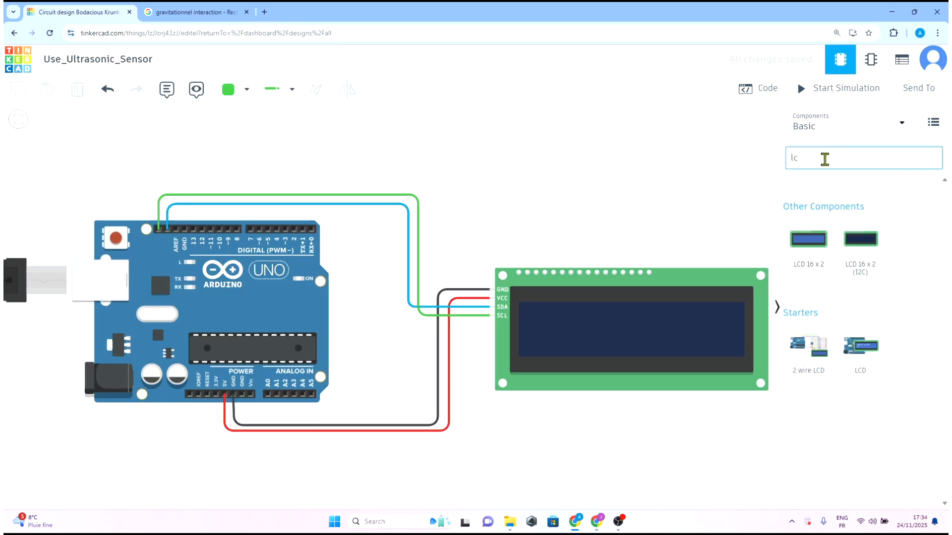
pyautogui.press('BackSpace')
pyautogui.press('BackSpace')
pyautogui.scroll(-1, 892, 395)
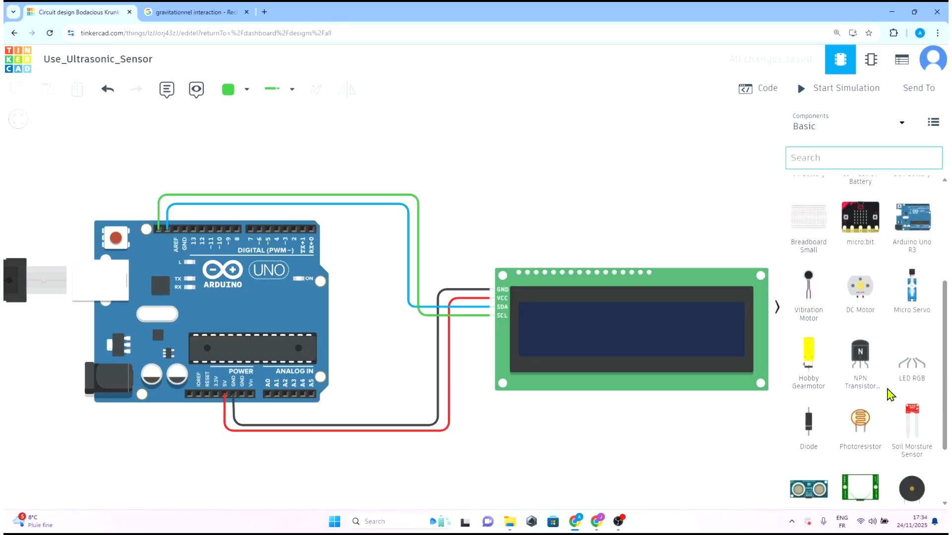
pyautogui.scroll(-2, 861, 307)
pyautogui.click(813, 423)
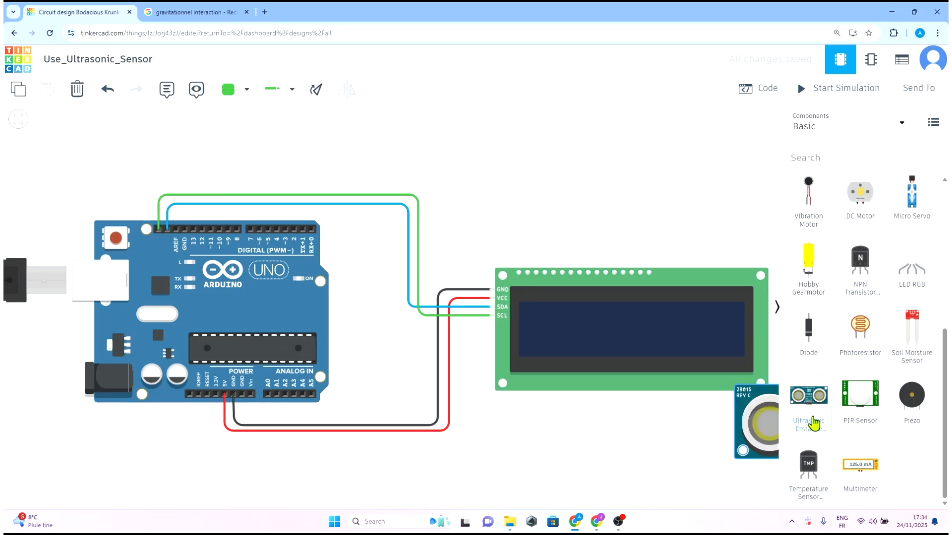
pyautogui.moveTo(813, 422); pyautogui.dragTo(570, 174)
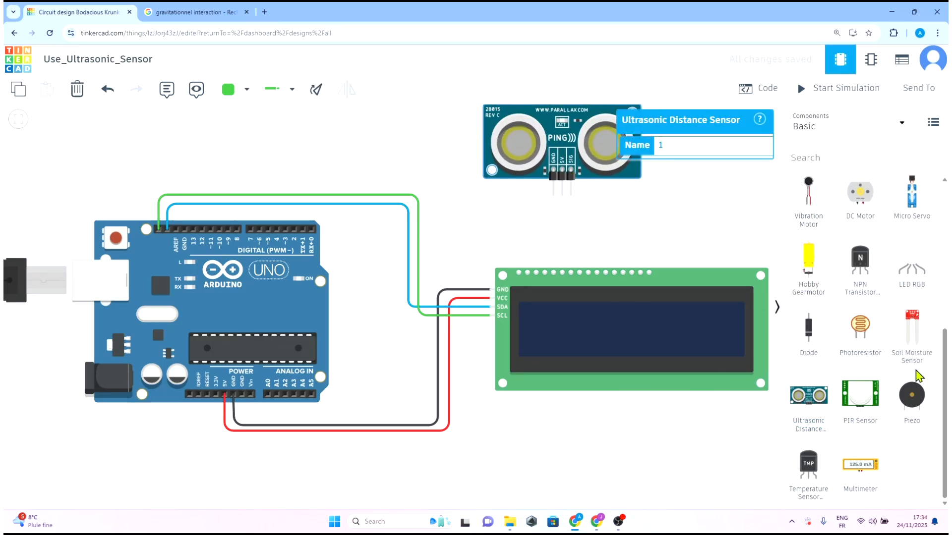
# Step: Search the components for ultrasonic and place the four-pin HC-SR04 sensor over the lower edge of the LCD
pyautogui.scroll(5, 853, 297)
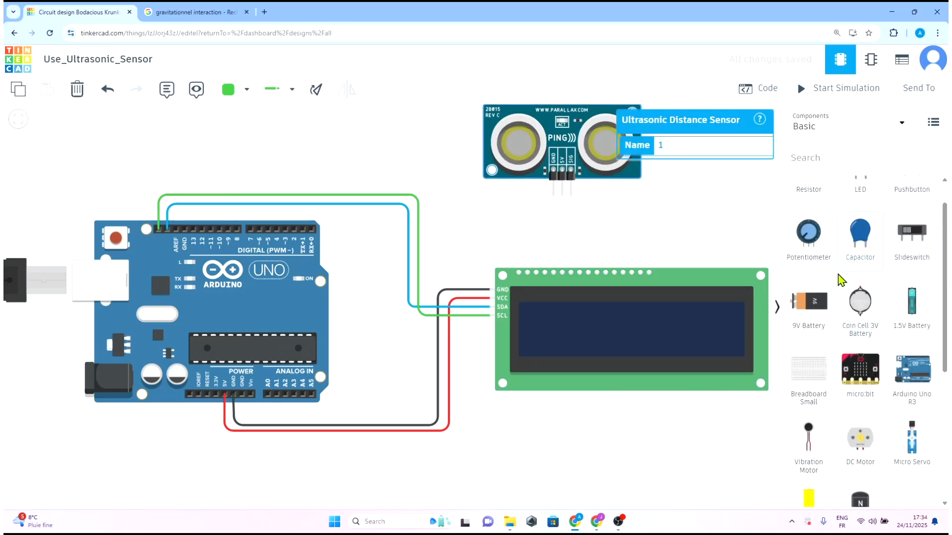
pyautogui.click(831, 156)
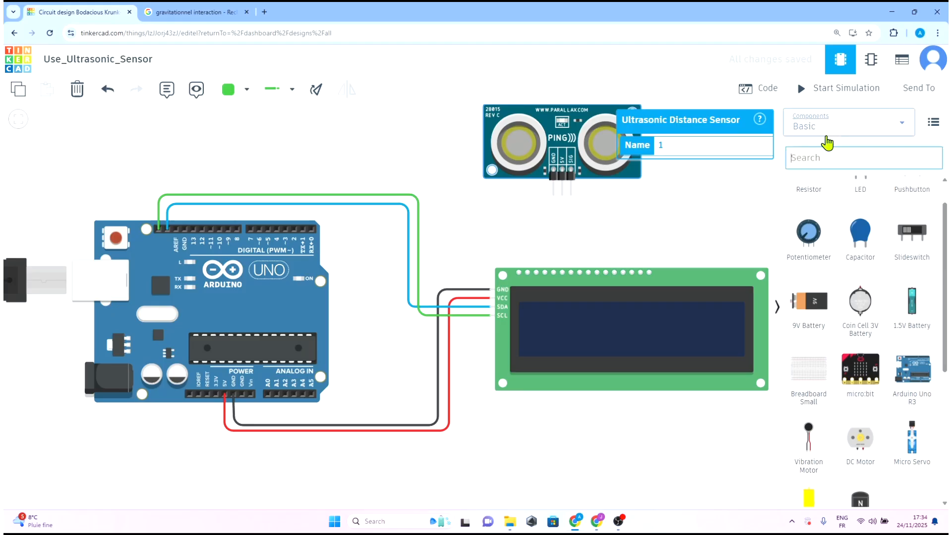
pyautogui.write('ult')
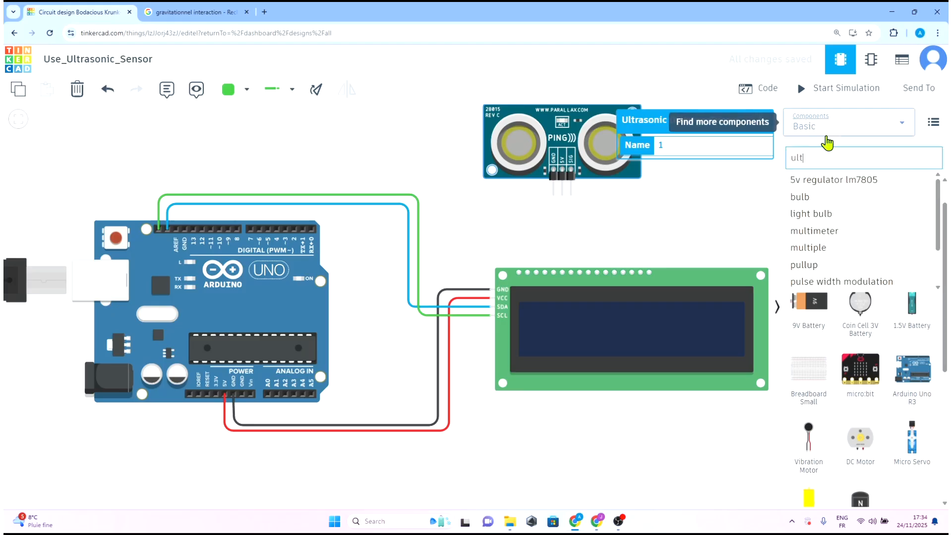
pyautogui.write('rasonic')
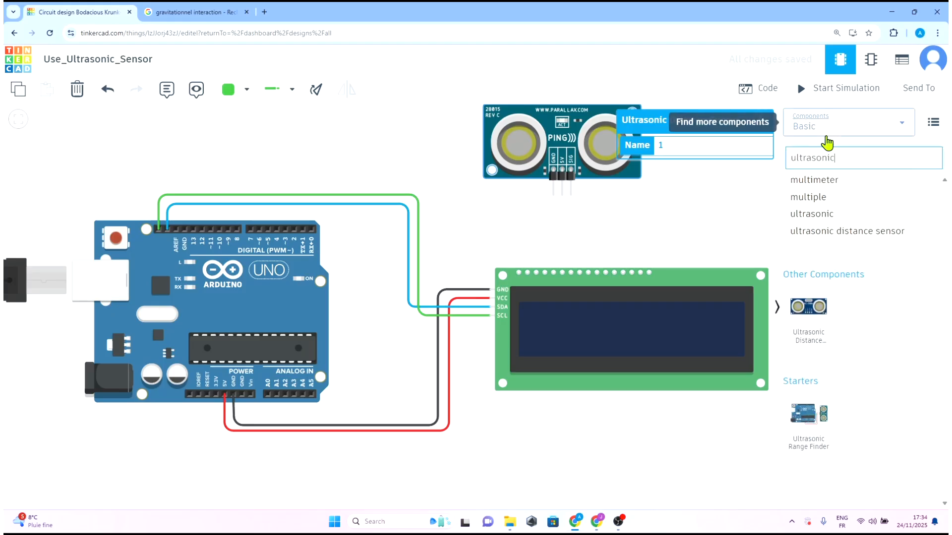
pyautogui.press('Return')
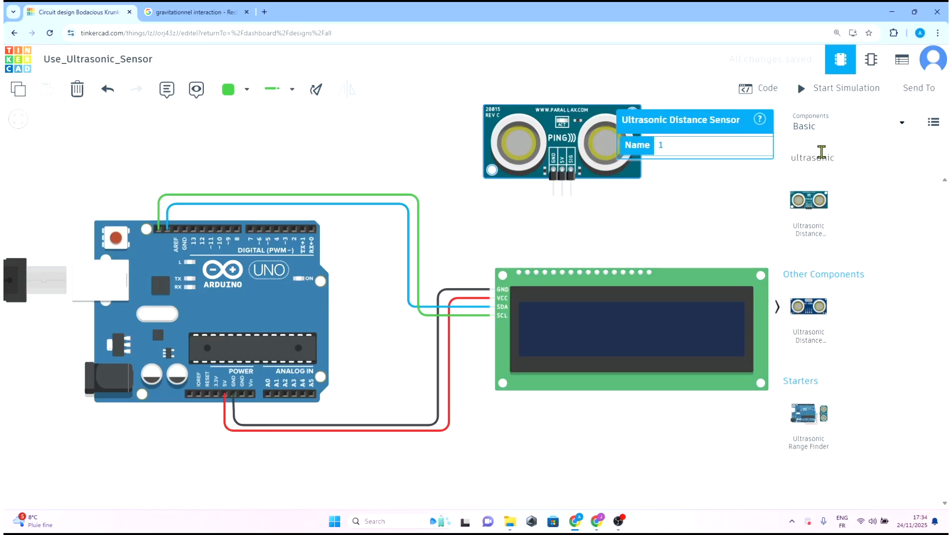
pyautogui.moveTo(819, 334); pyautogui.dragTo(541, 479)
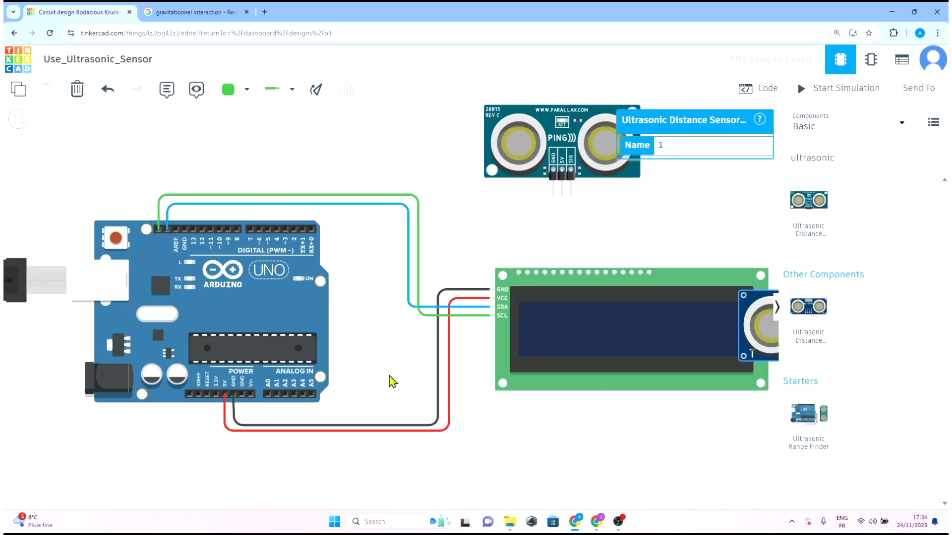
pyautogui.click(680, 443)
pyautogui.moveTo(751, 349); pyautogui.dragTo(531, 388)
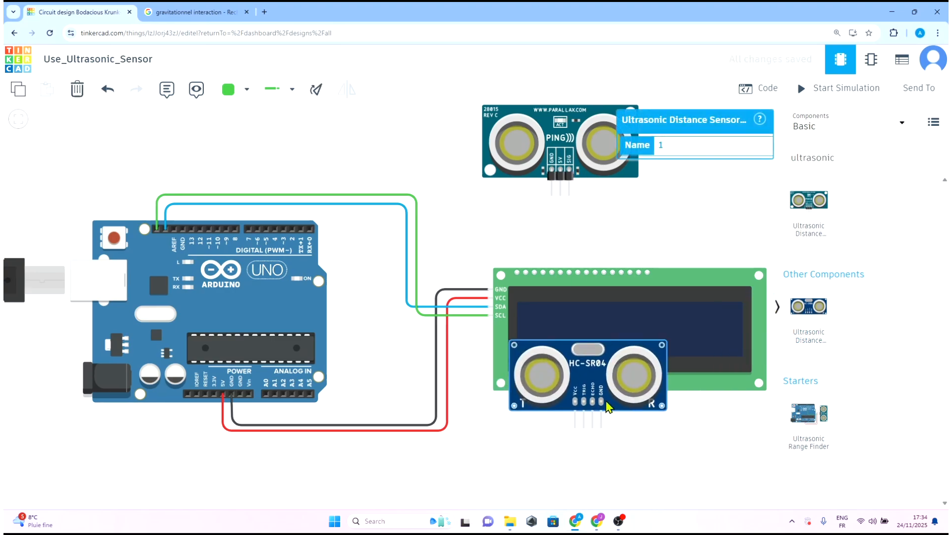
pyautogui.moveTo(609, 408); pyautogui.dragTo(607, 438)
# Step: Delete the three-pin PING sensor and move the HC-SR04 sensor into its place above the LCD
pyautogui.click(607, 141)
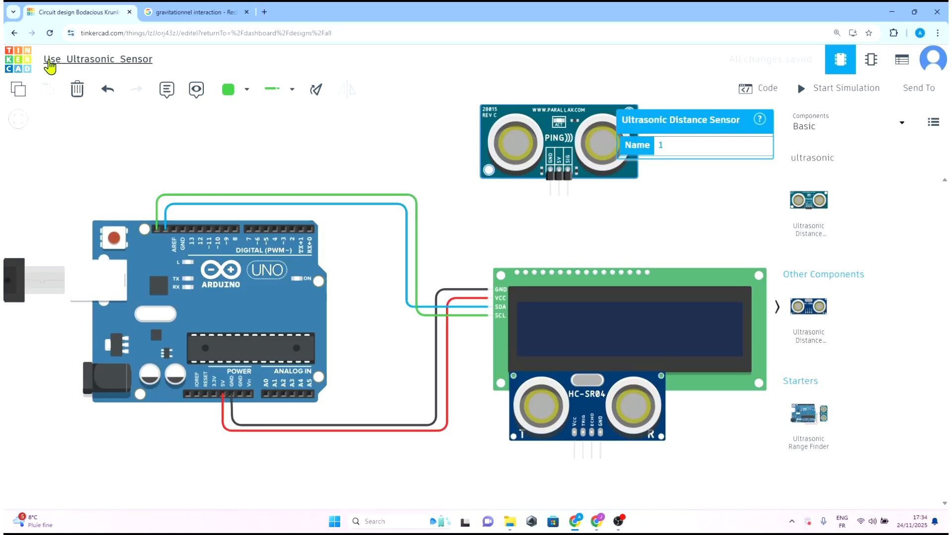
pyautogui.click(78, 90)
pyautogui.moveTo(604, 409); pyautogui.dragTo(581, 169)
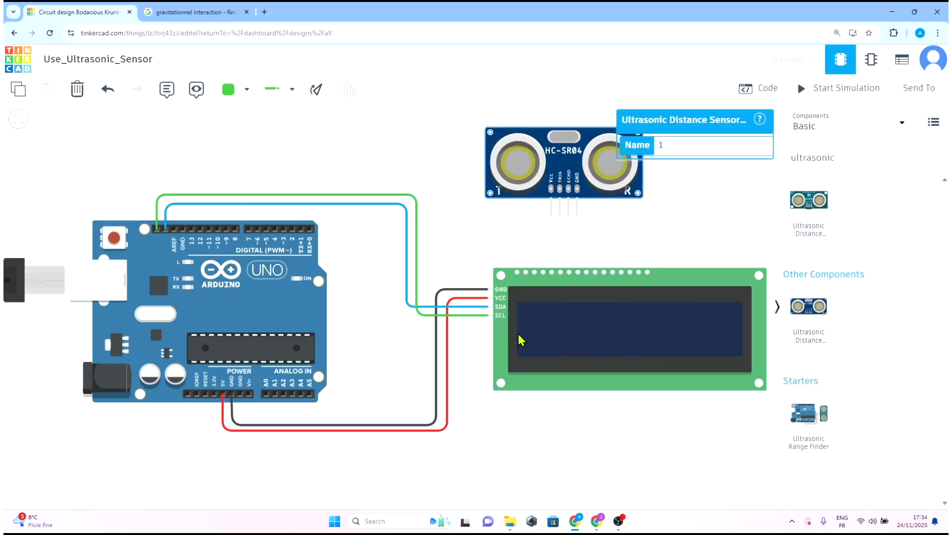
pyautogui.moveTo(606, 219); pyautogui.dragTo(608, 214)
pyautogui.moveTo(617, 179); pyautogui.dragTo(617, 174)
pyautogui.click(614, 237)
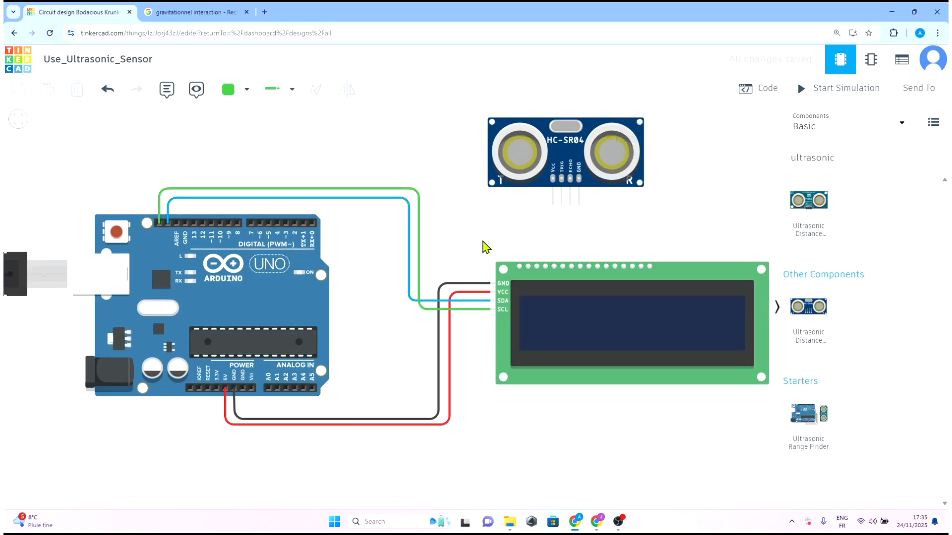
# Step: Wire the HC-SR04's VCC pin to the Arduino's 5V pin, routed down beside the board and below the existing power wires
pyautogui.click(553, 204)
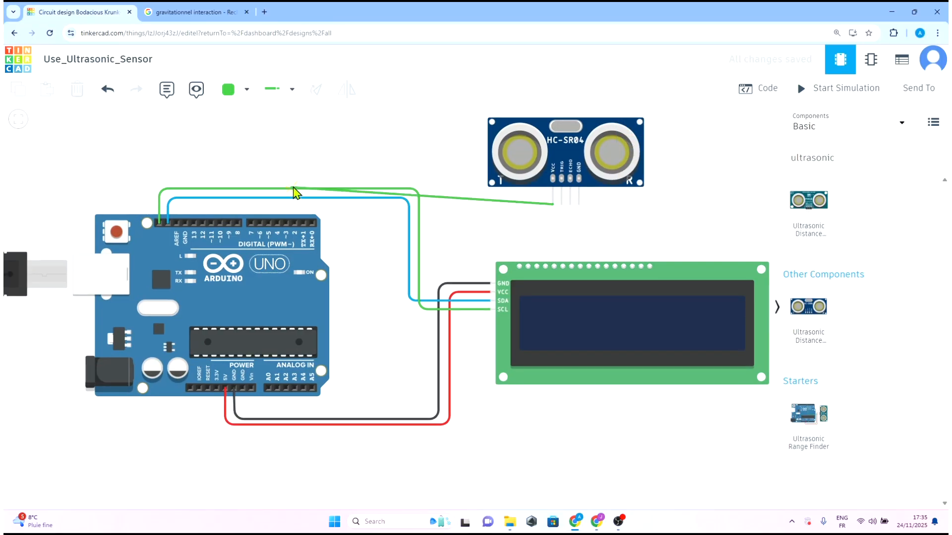
pyautogui.click(340, 211)
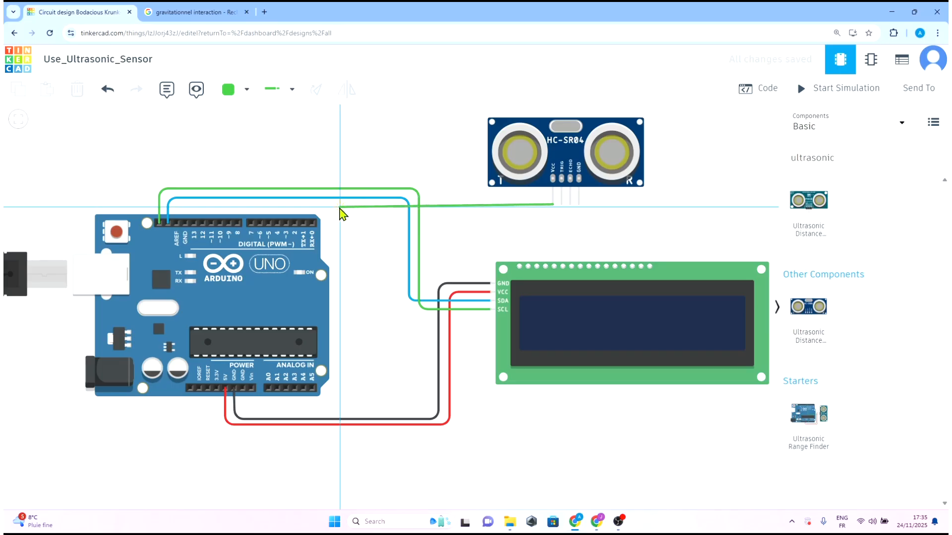
pyautogui.click(340, 456)
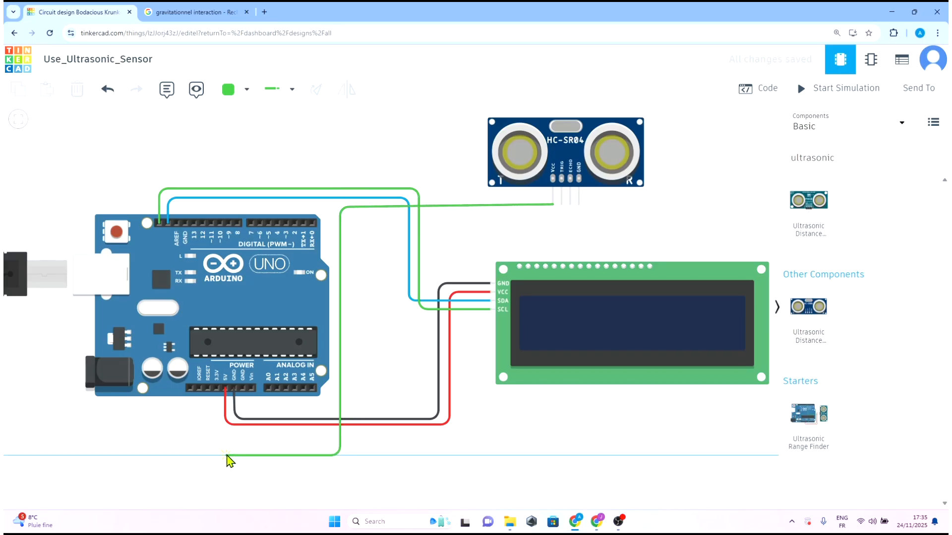
pyautogui.click(221, 452)
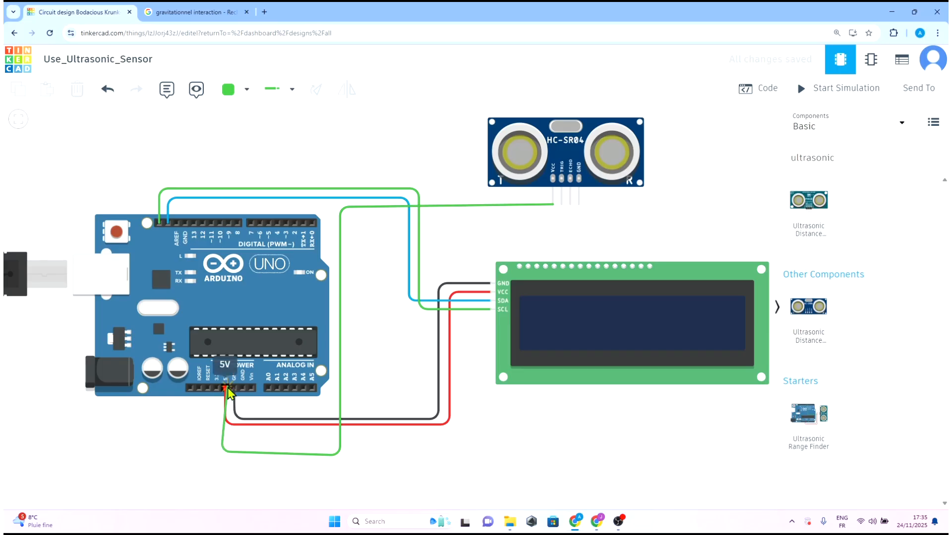
pyautogui.click(225, 389)
# Step: Straighten the sensor VCC wire's lower bends closer to the board, aligned with the 5V pin, and colour it red
pyautogui.moveTo(221, 452); pyautogui.dragTo(229, 451)
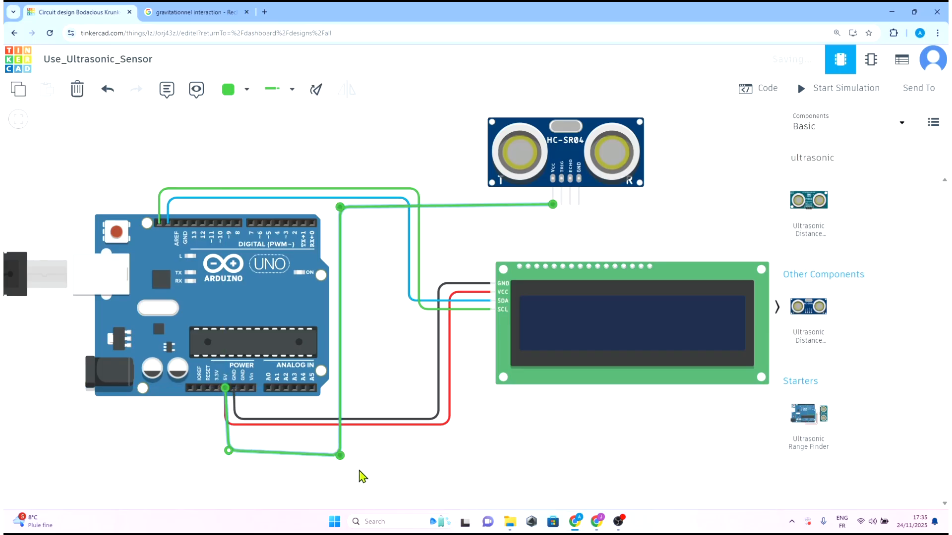
pyautogui.moveTo(341, 460); pyautogui.dragTo(340, 449)
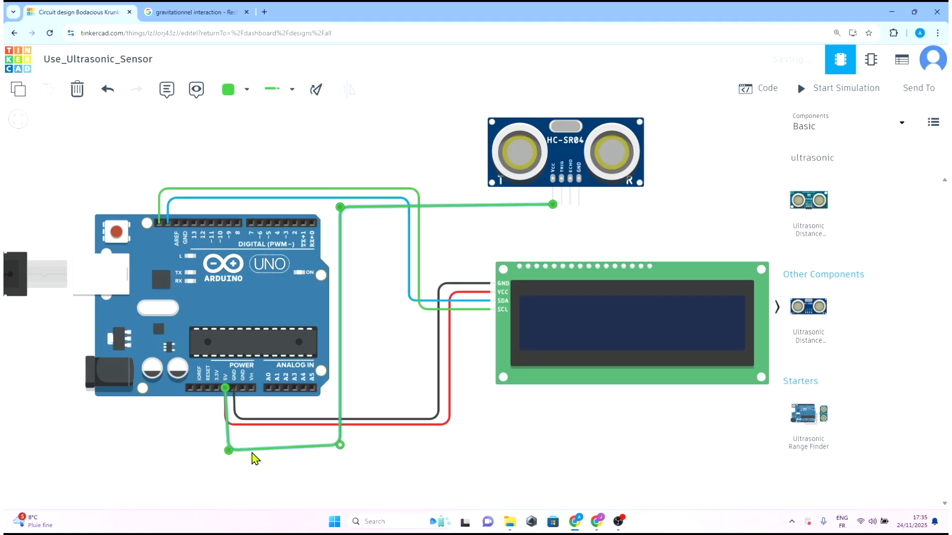
pyautogui.moveTo(230, 452); pyautogui.dragTo(230, 445)
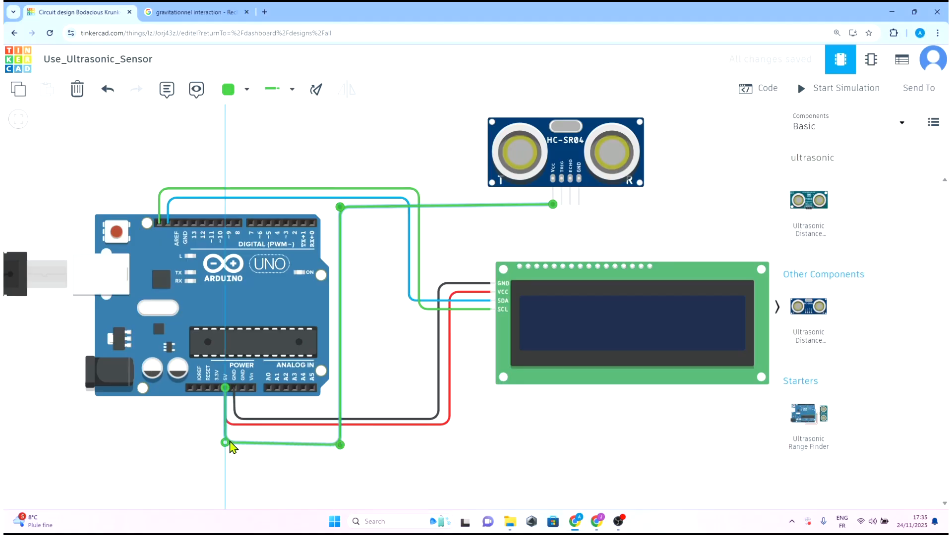
pyautogui.click(228, 90)
pyautogui.click(250, 151)
pyautogui.click(367, 178)
pyautogui.moveTo(501, 247); pyautogui.dragTo(498, 248)
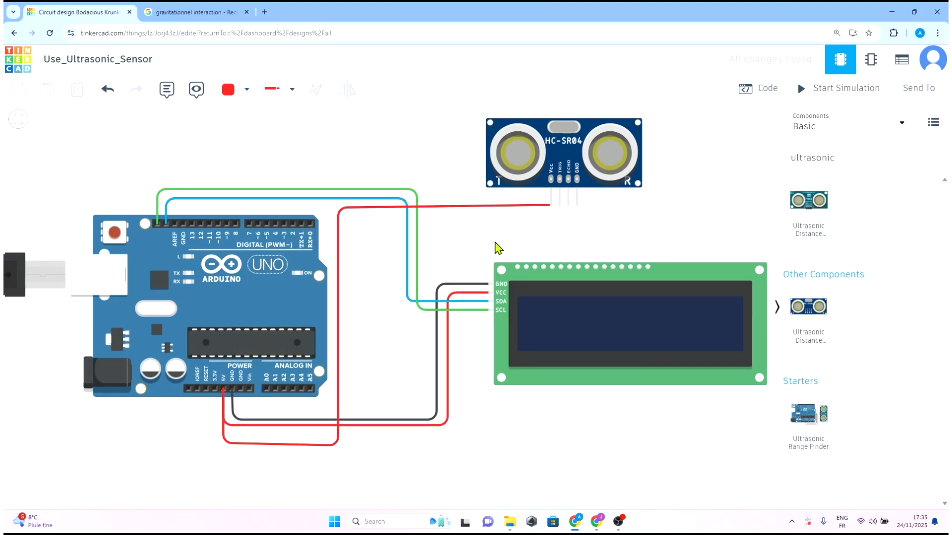
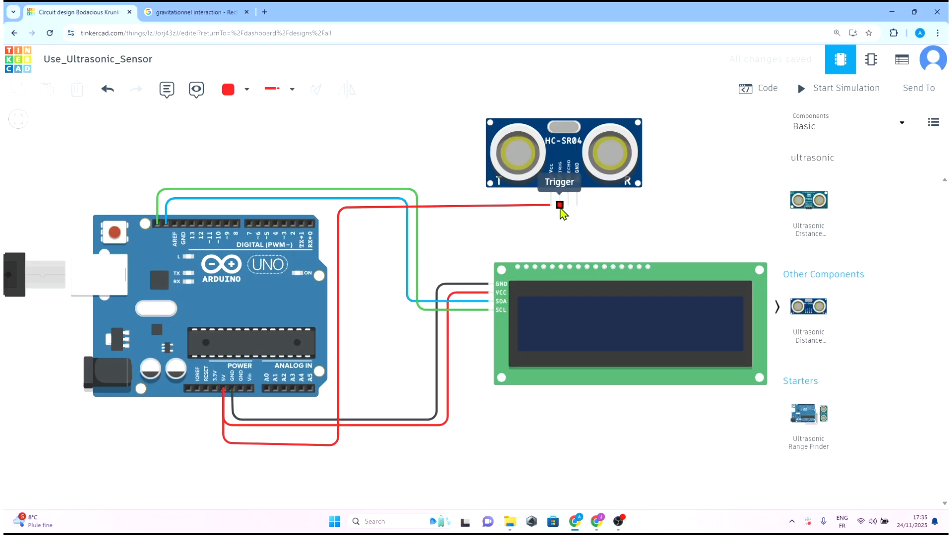
# Step: Wire the HC-SR04's TRIG pin to the Arduino's digital pin 2, routed over the SDA and SCL wires, and straighten its last bend
pyautogui.moveTo(560, 208); pyautogui.dragTo(560, 213)
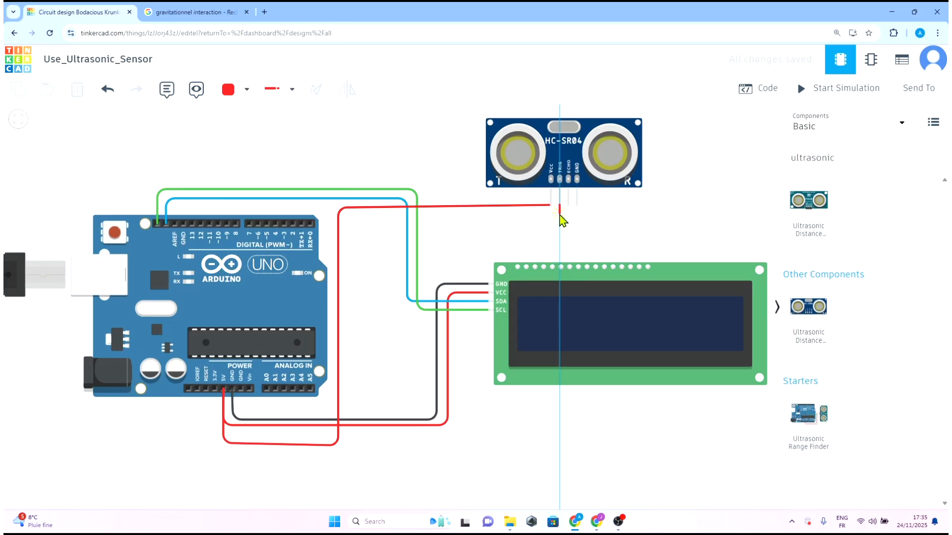
pyautogui.click(560, 213)
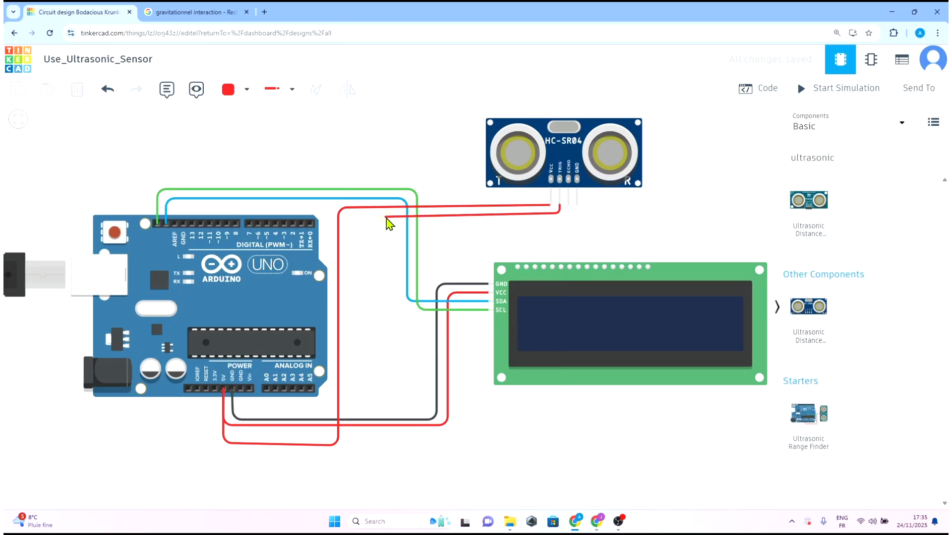
pyautogui.click(386, 216)
pyautogui.click(386, 170)
pyautogui.click(286, 170)
pyautogui.click(293, 224)
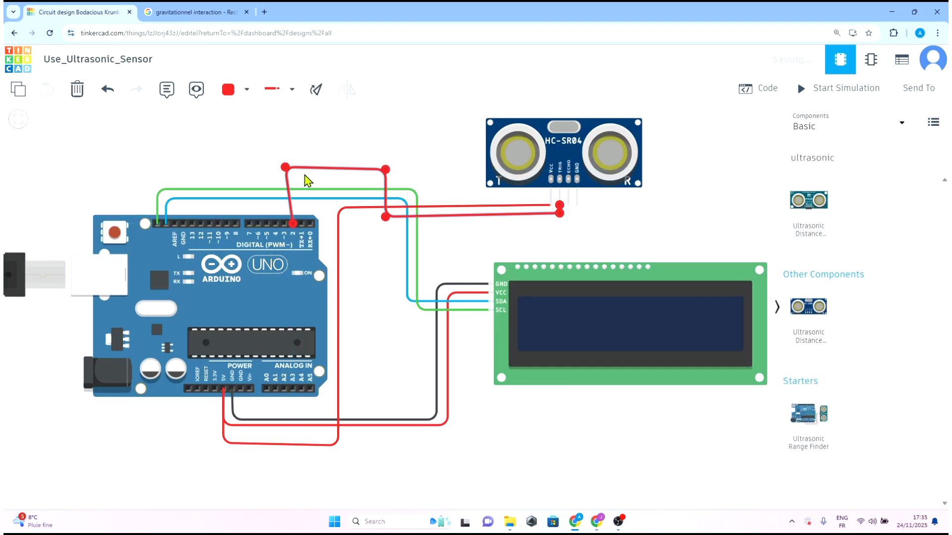
pyautogui.moveTo(287, 174)
pyautogui.mouseDown()
pyautogui.moveTo(307, 178)
pyautogui.moveTo(296, 175)
pyautogui.mouseUp()
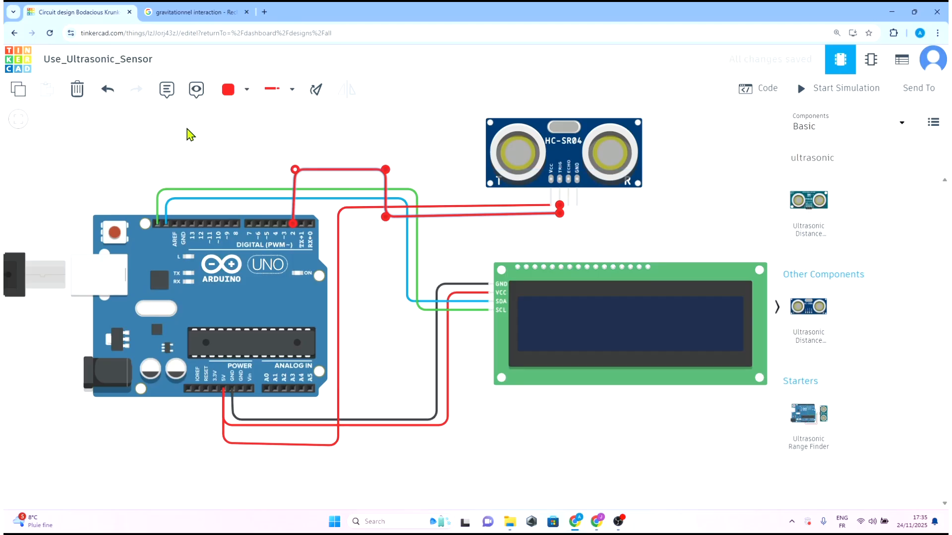
# Step: Colour the HC-SR04's TRIG wire pink
pyautogui.click(247, 90)
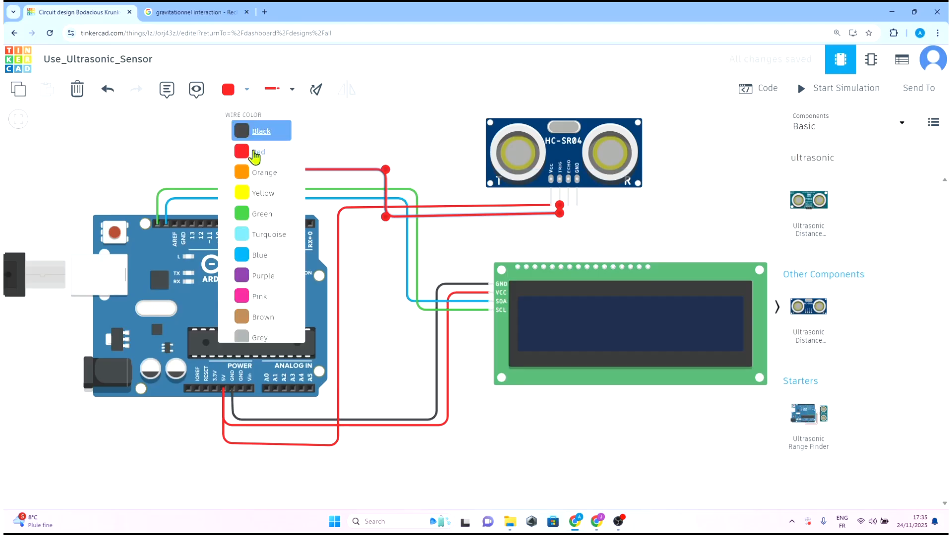
pyautogui.click(260, 298)
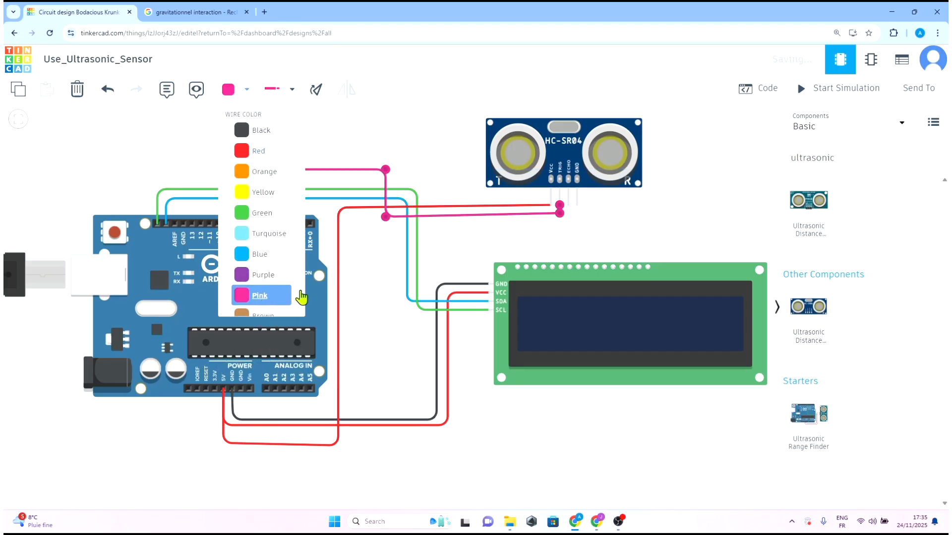
# Step: Wire the HC-SR04's ECHO pin to the Arduino's digital pin 3, routed around the outside of the TRIG wire, and colour it brown
pyautogui.click(569, 205)
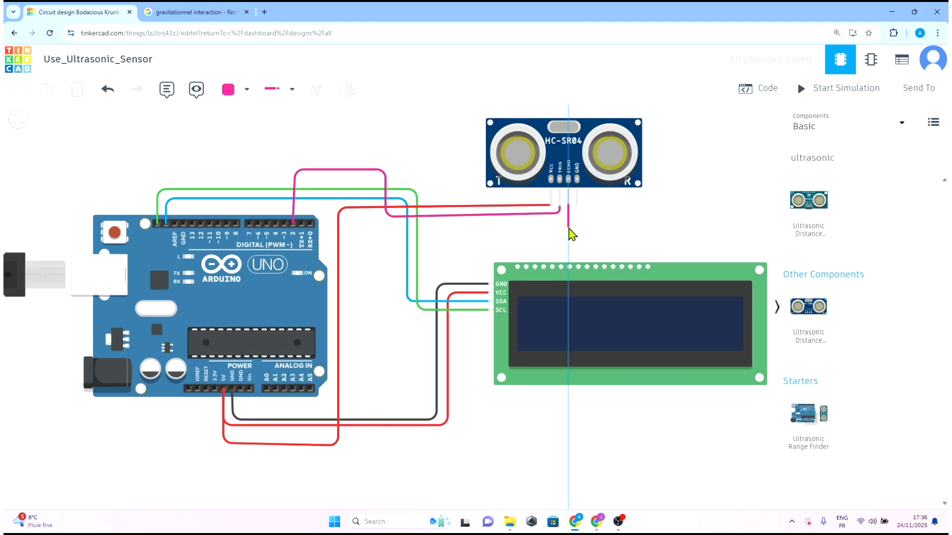
pyautogui.click(569, 228)
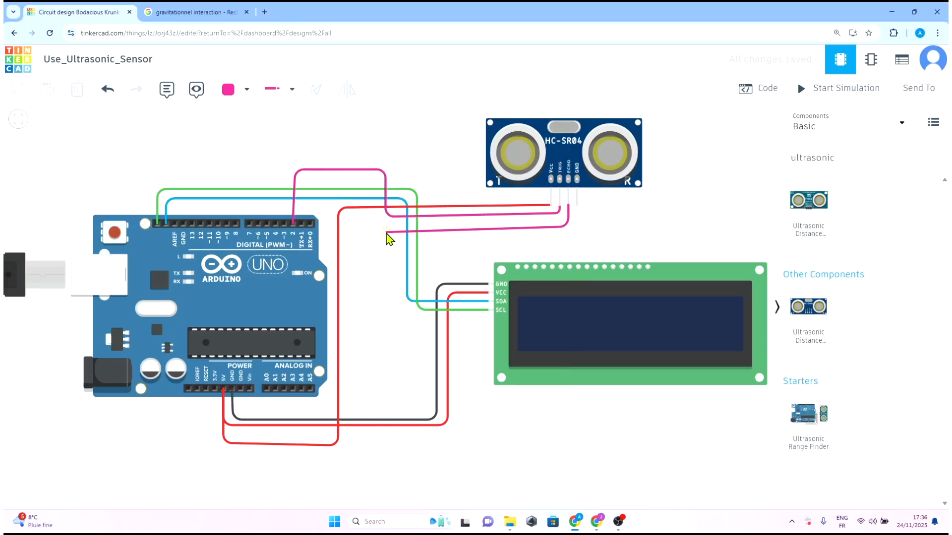
pyautogui.click(386, 227)
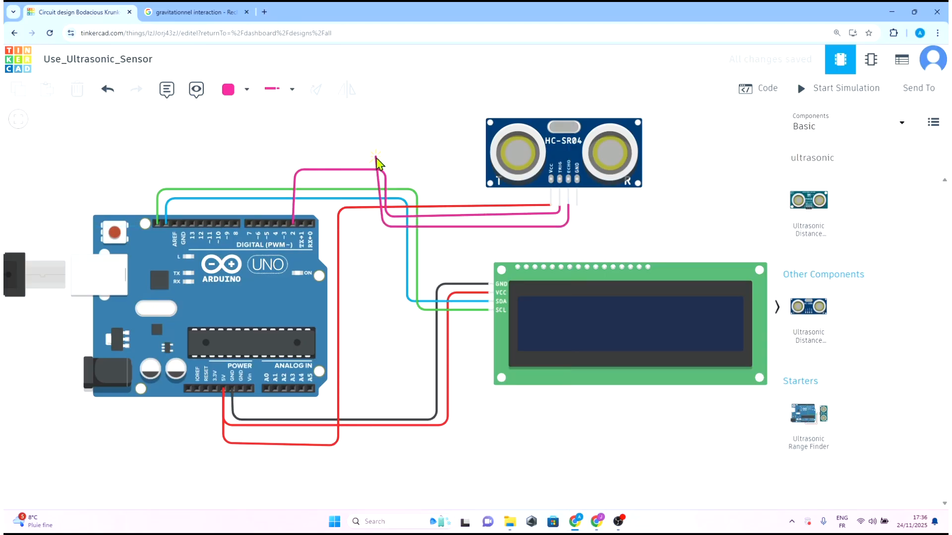
pyautogui.click(376, 158)
pyautogui.click(288, 156)
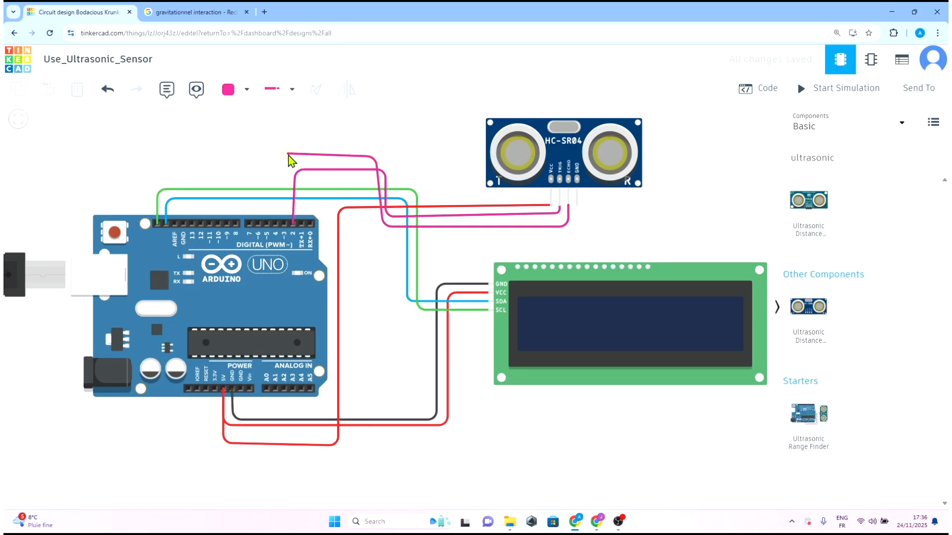
pyautogui.click(284, 224)
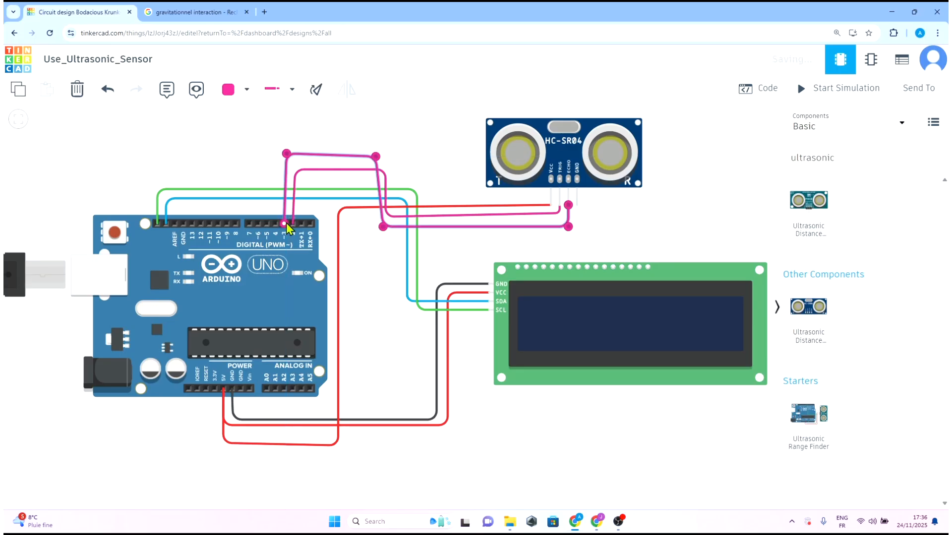
pyautogui.click(238, 90)
pyautogui.click(263, 318)
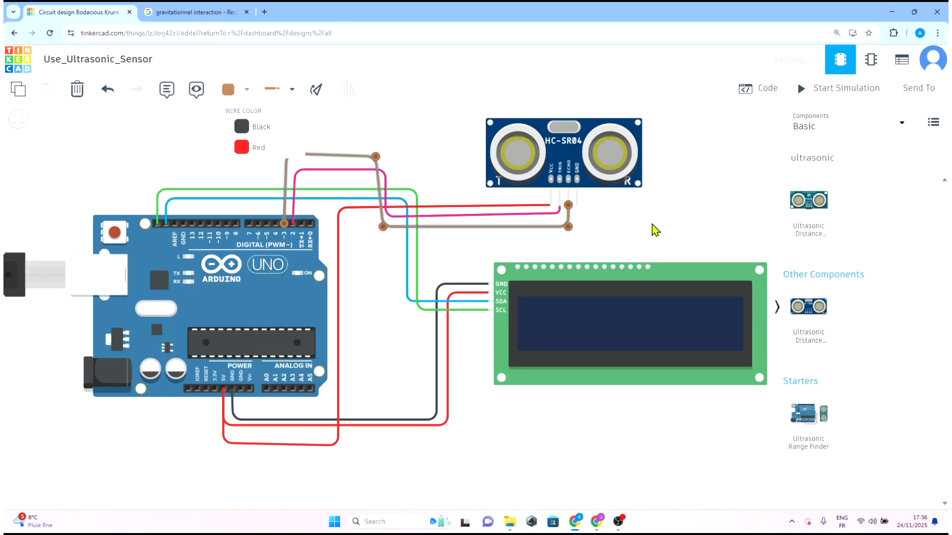
pyautogui.click(620, 236)
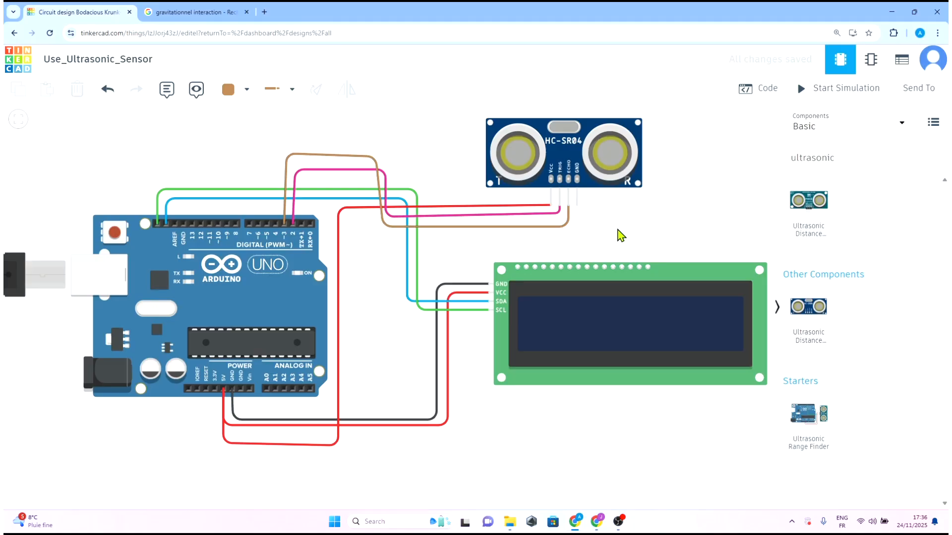
# Step: Wire the HC-SR04's GND pin to the Arduino's first power-side GND pin, routed below the other power wires, and straighten its last bend
pyautogui.click(576, 206)
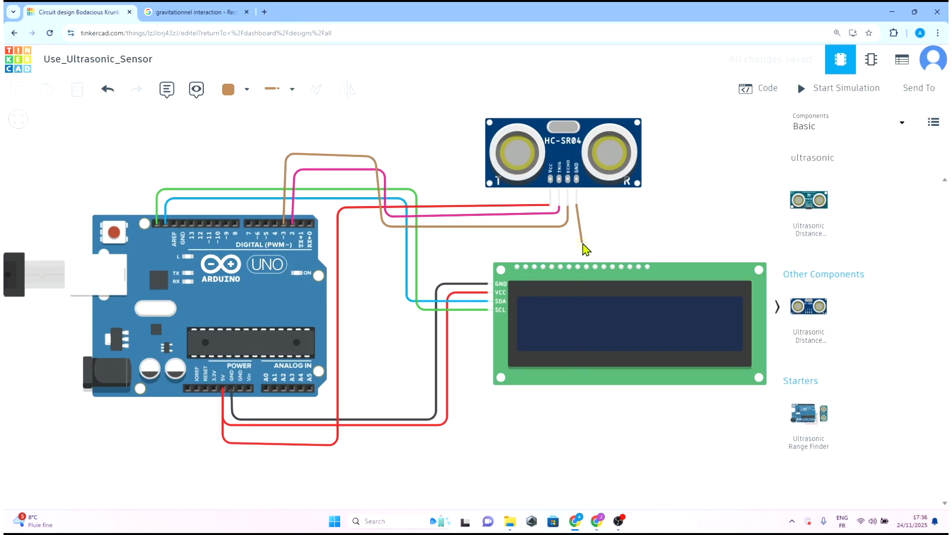
pyautogui.click(575, 242)
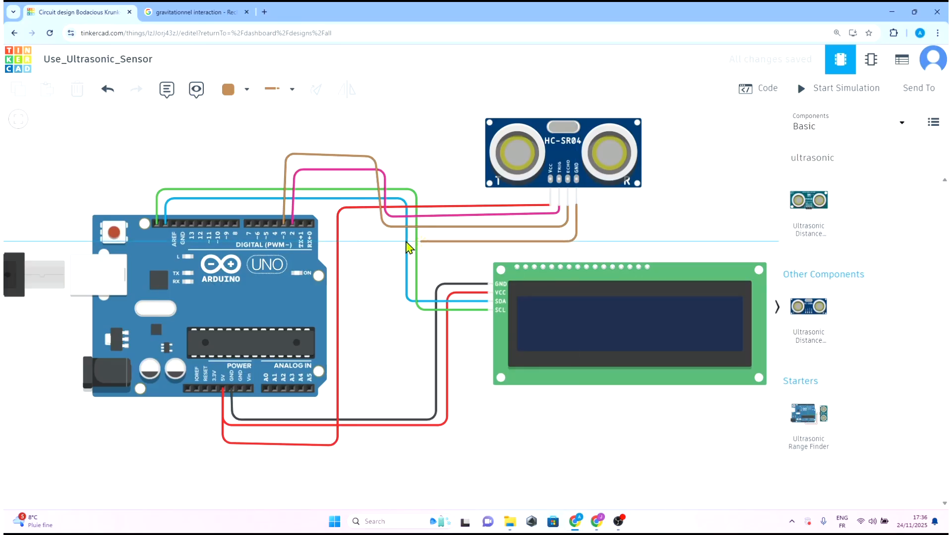
pyautogui.click(346, 238)
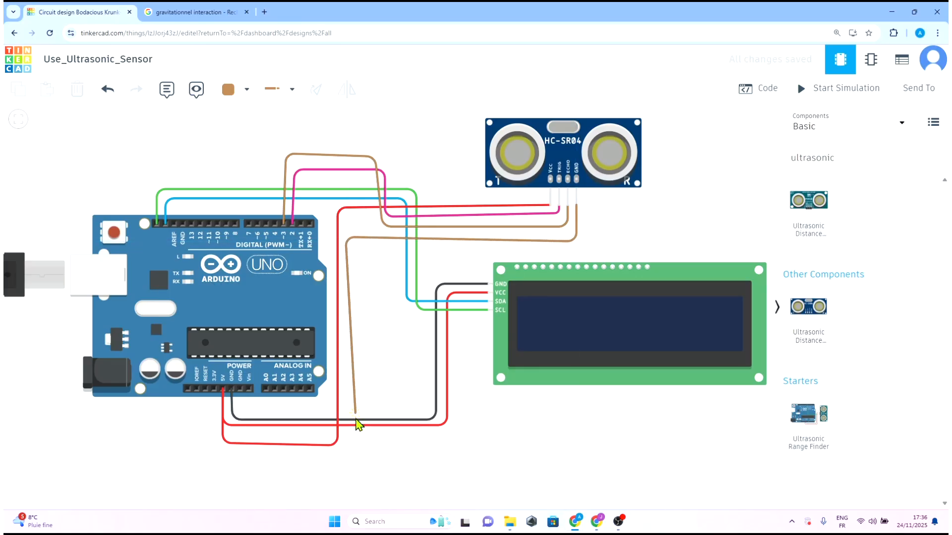
pyautogui.click(344, 452)
pyautogui.click(231, 453)
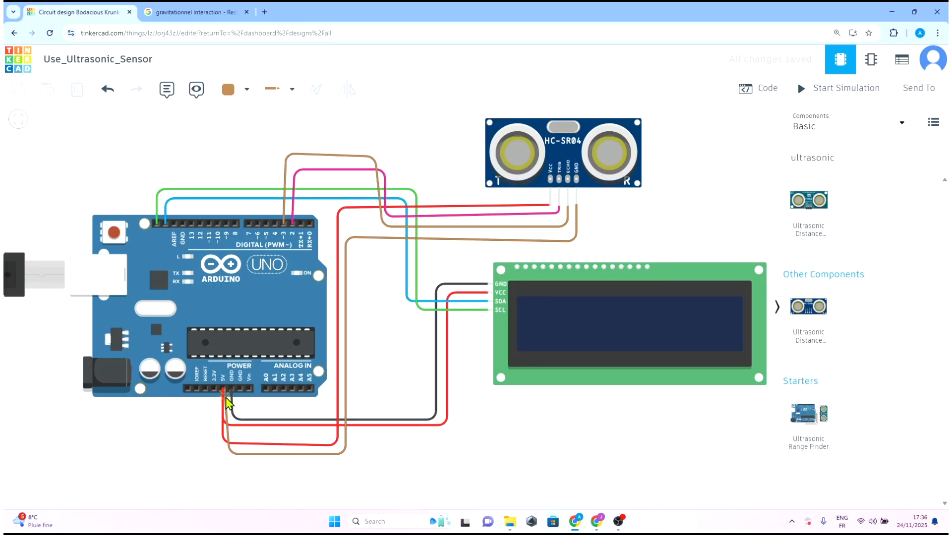
pyautogui.click(240, 391)
pyautogui.click(231, 426)
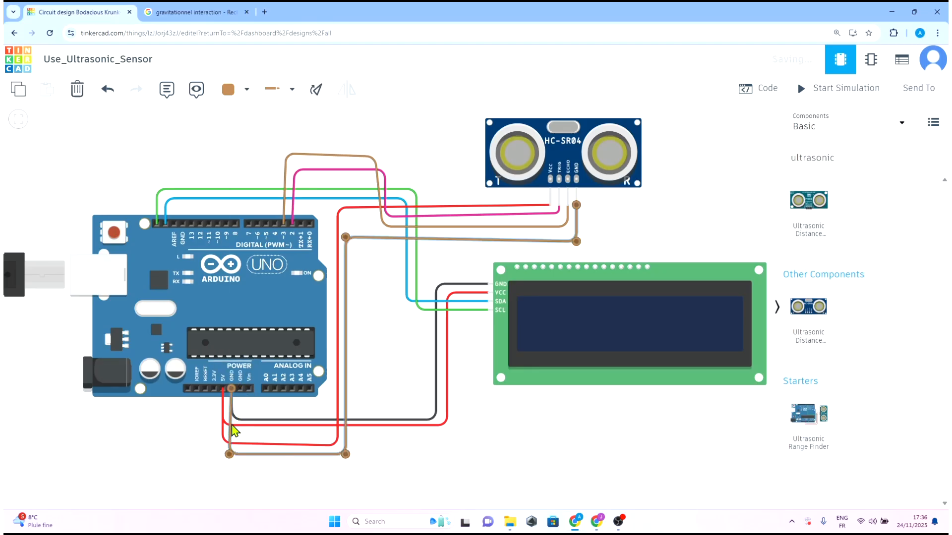
pyautogui.moveTo(230, 453); pyautogui.dragTo(233, 455)
pyautogui.click(400, 458)
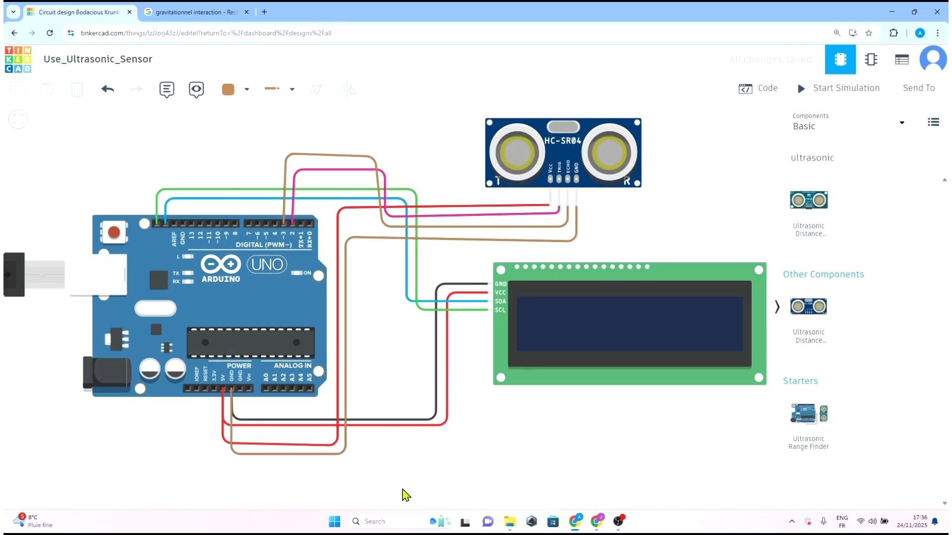
# Step: Move the sensor GND wire's end and lower bend over to the Arduino's second power-side GND pin, and colour the wire black
pyautogui.click(253, 454)
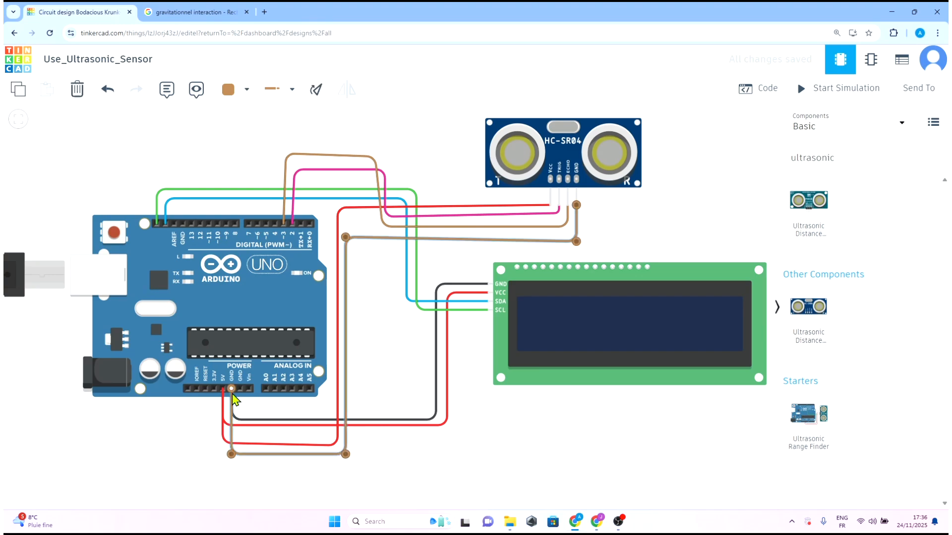
pyautogui.moveTo(231, 389); pyautogui.dragTo(240, 388)
pyautogui.moveTo(231, 453); pyautogui.dragTo(240, 454)
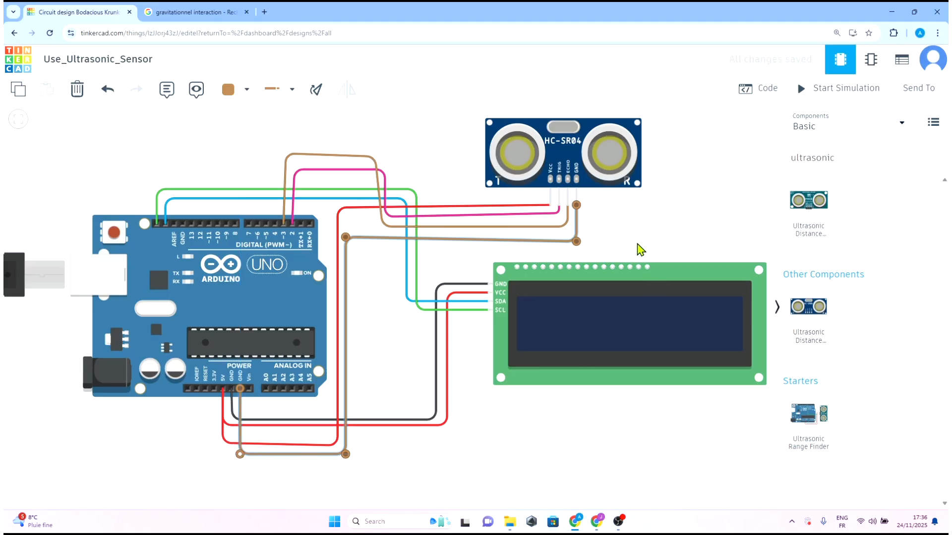
pyautogui.click(231, 94)
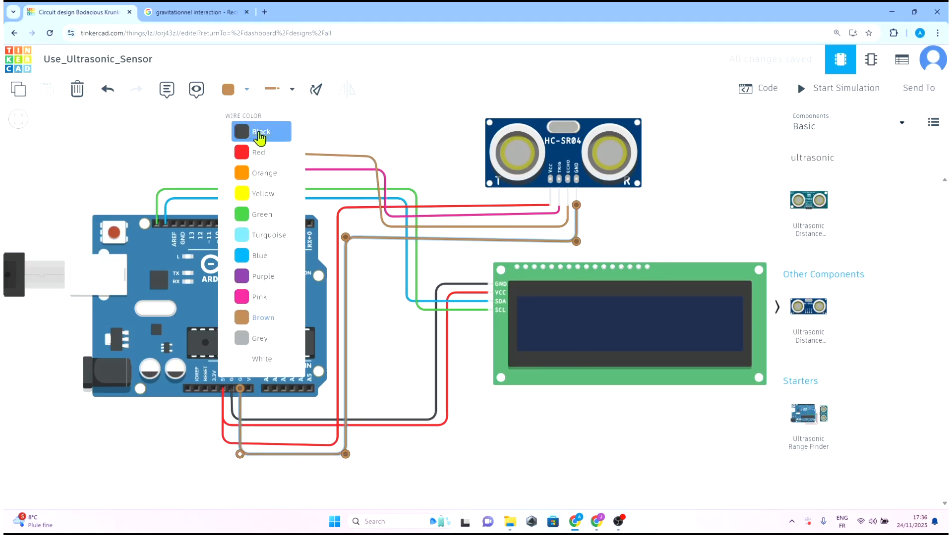
pyautogui.click(253, 130)
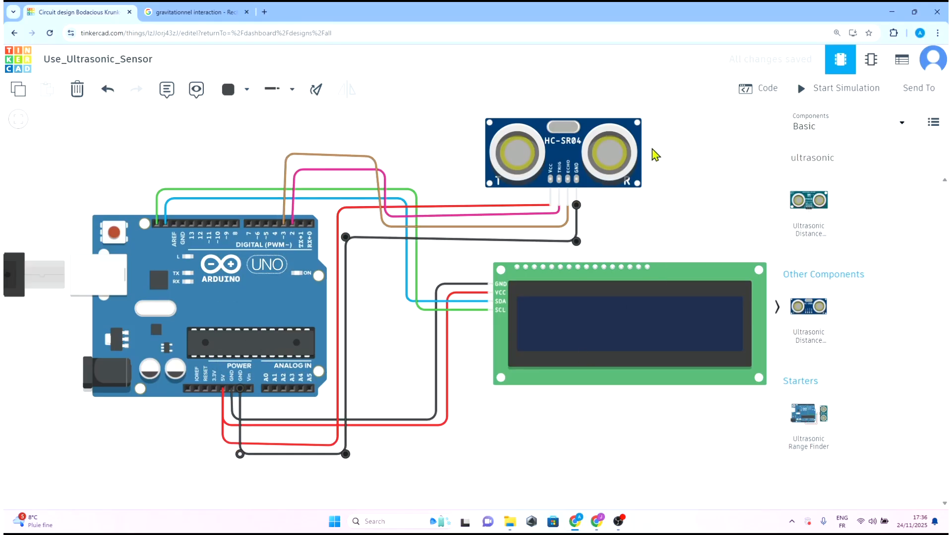
# Step: Open the Arduino's block code with the HC-SR04 sensor and the LCD fully in view beside it
pyautogui.click(757, 90)
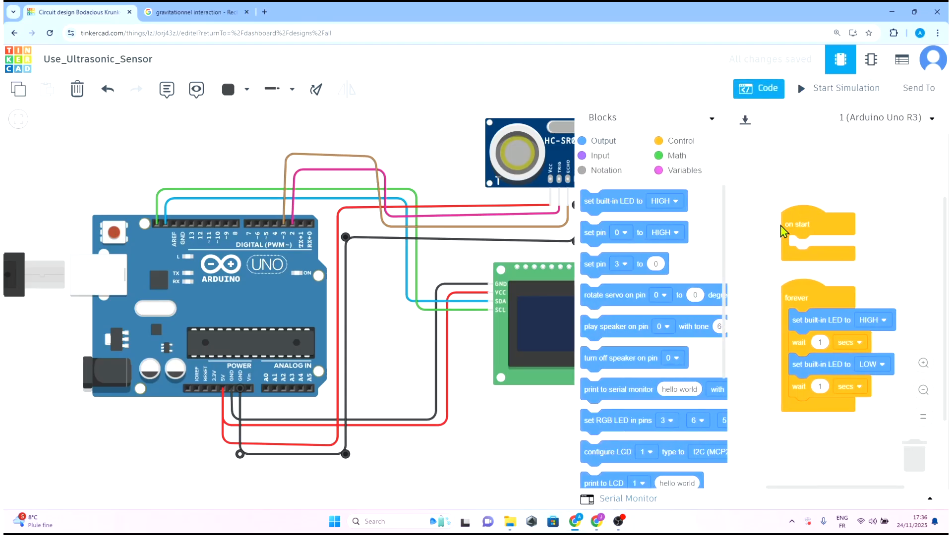
pyautogui.moveTo(781, 231)
pyautogui.mouseDown()
pyautogui.moveTo(788, 248)
pyautogui.moveTo(775, 216)
pyautogui.mouseUp()
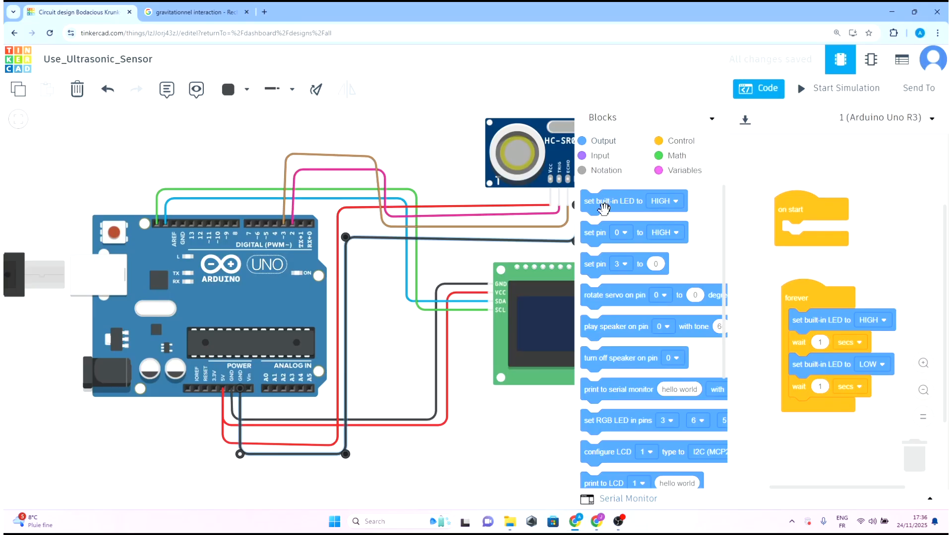
pyautogui.scroll(-3, 616, 289)
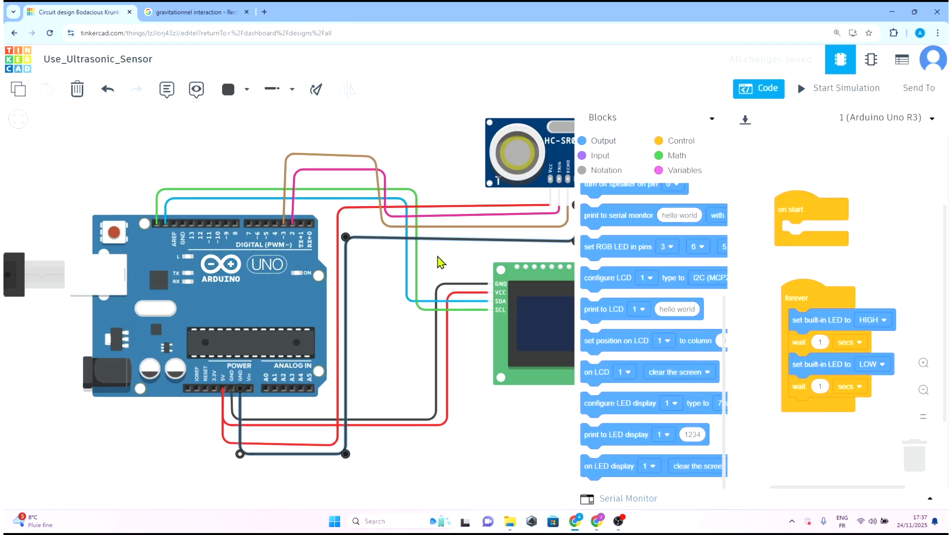
pyautogui.moveTo(438, 257); pyautogui.dragTo(247, 260)
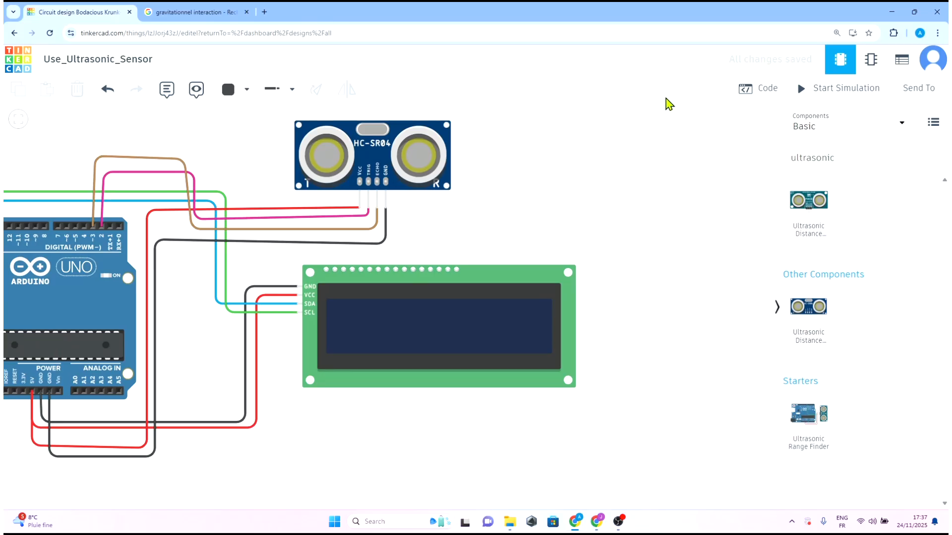
pyautogui.click(753, 92)
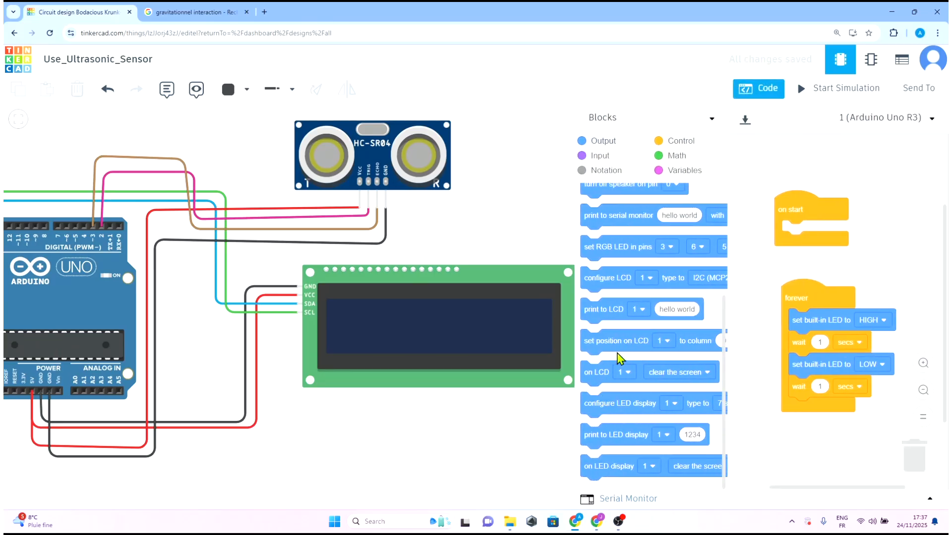
# Step: Add a set position block for LCD 1 at column 0, row 0 and a print to LCD 1 block inside on start
pyautogui.moveTo(616, 318); pyautogui.dragTo(617, 461)
pyautogui.scroll(1, 623, 264)
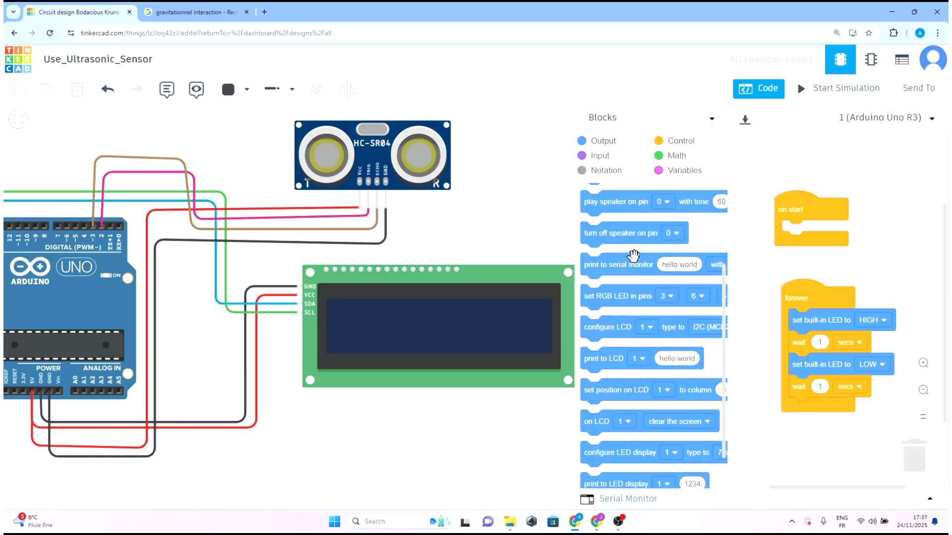
pyautogui.scroll(3, 633, 256)
pyautogui.scroll(-4, 637, 255)
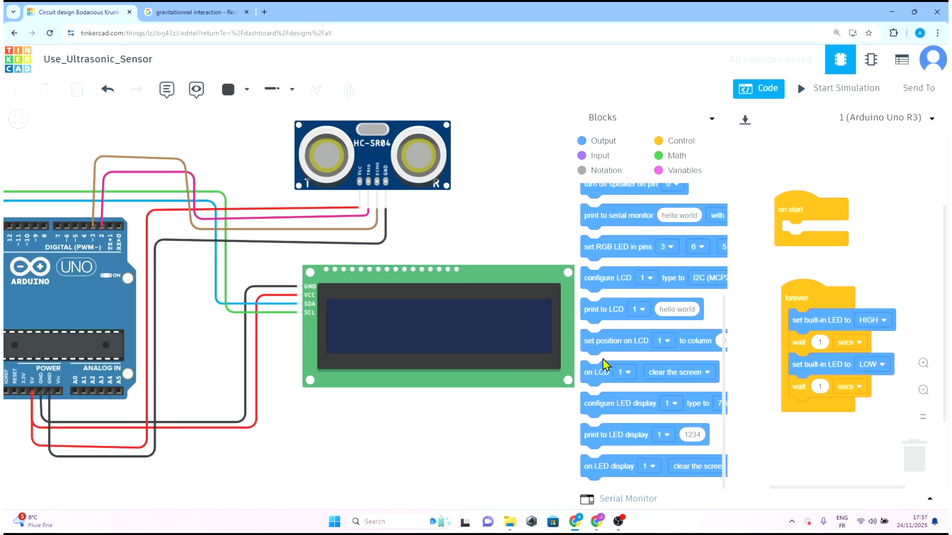
pyautogui.moveTo(609, 342); pyautogui.dragTo(817, 233)
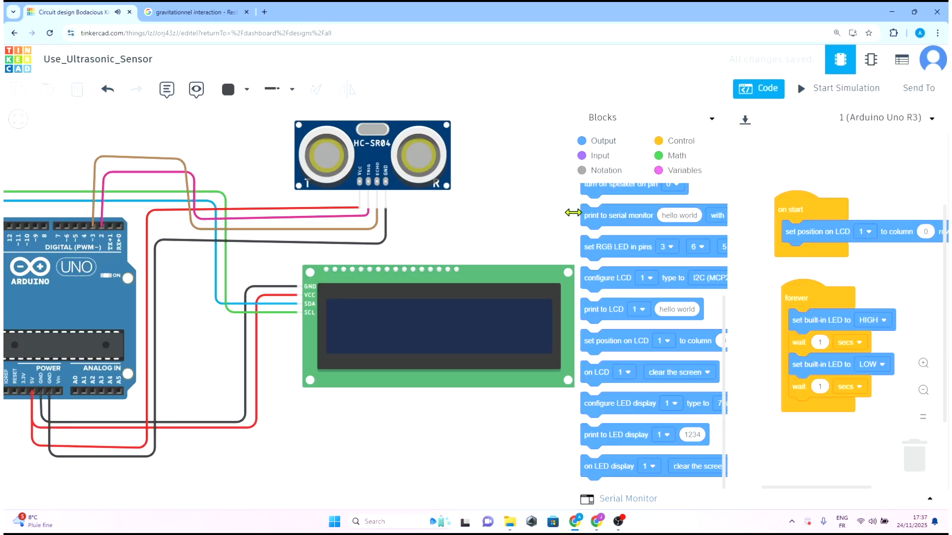
pyautogui.moveTo(573, 213); pyautogui.dragTo(364, 217)
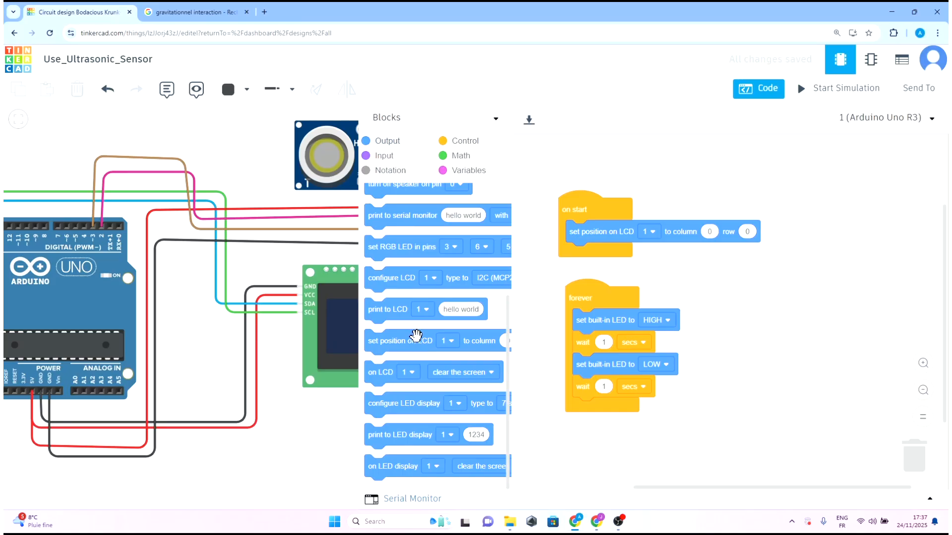
pyautogui.moveTo(402, 310); pyautogui.dragTo(601, 255)
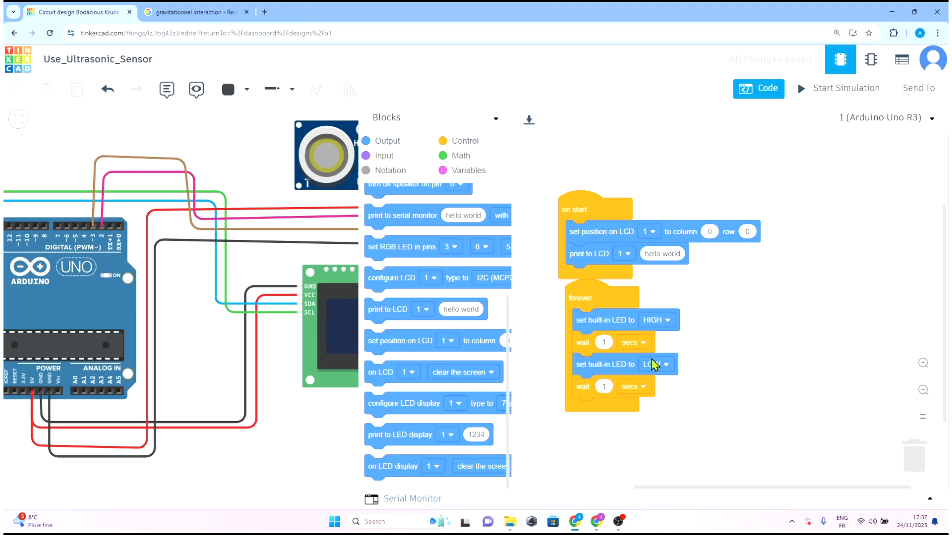
# Step: Duplicate the set position and print to LCD blocks from on start and place the copy beside the forever block
pyautogui.rightClick(629, 240)
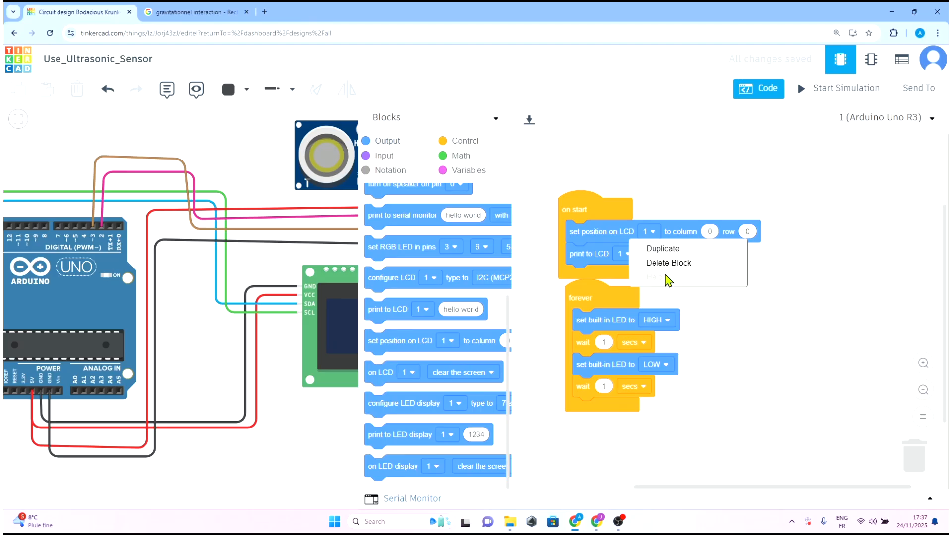
pyautogui.click(664, 250)
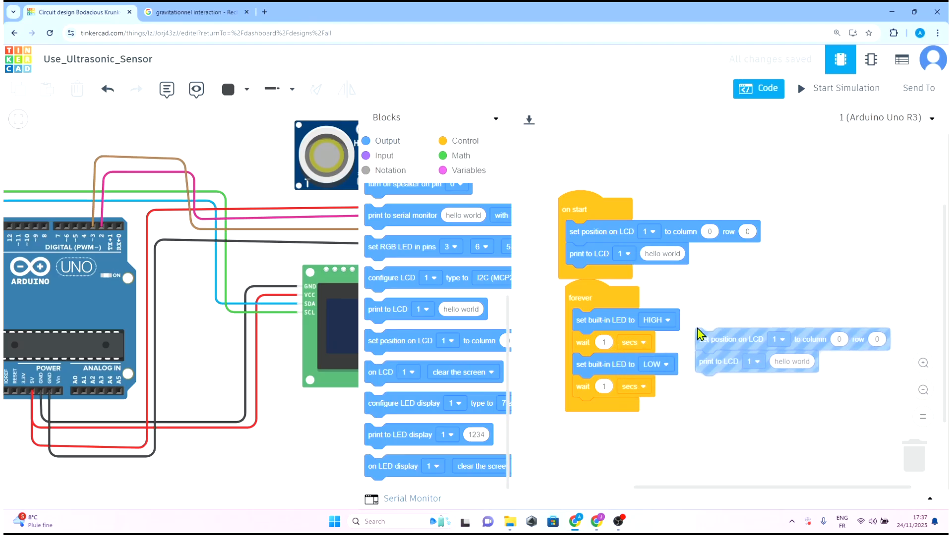
pyautogui.click(712, 315)
# Step: Delete the default LED and wait blocks from forever, and insert the duplicated set position and print to LCD blocks there
pyautogui.moveTo(633, 343); pyautogui.dragTo(890, 467)
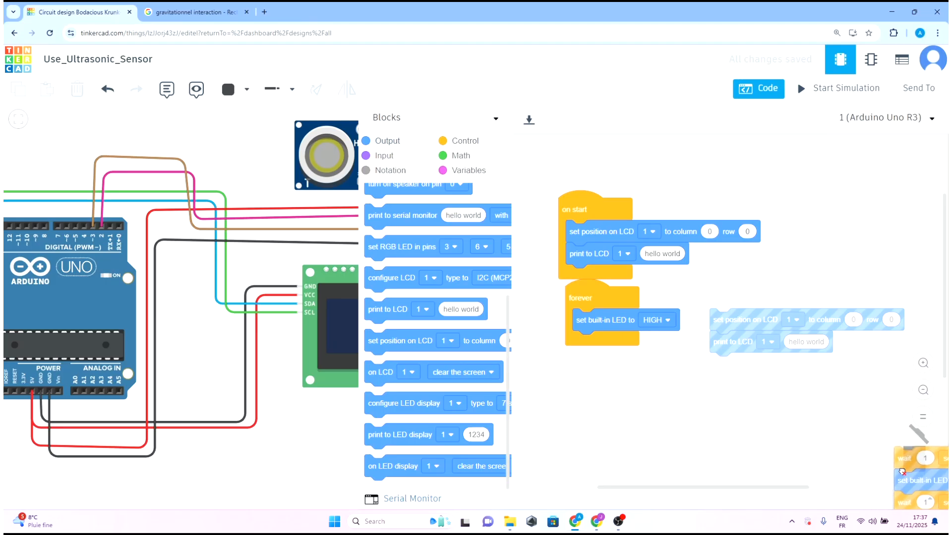
pyautogui.moveTo(653, 321); pyautogui.dragTo(934, 471)
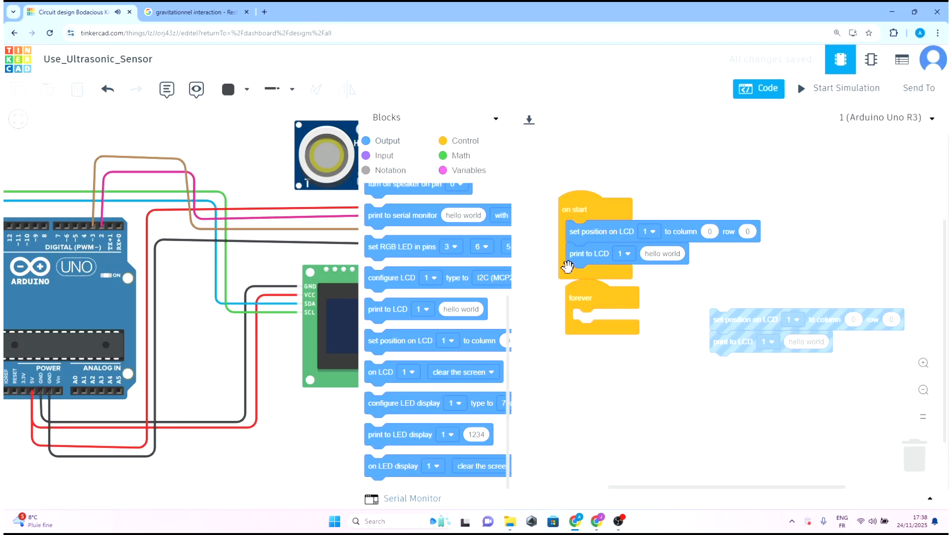
pyautogui.moveTo(579, 299); pyautogui.dragTo(578, 370)
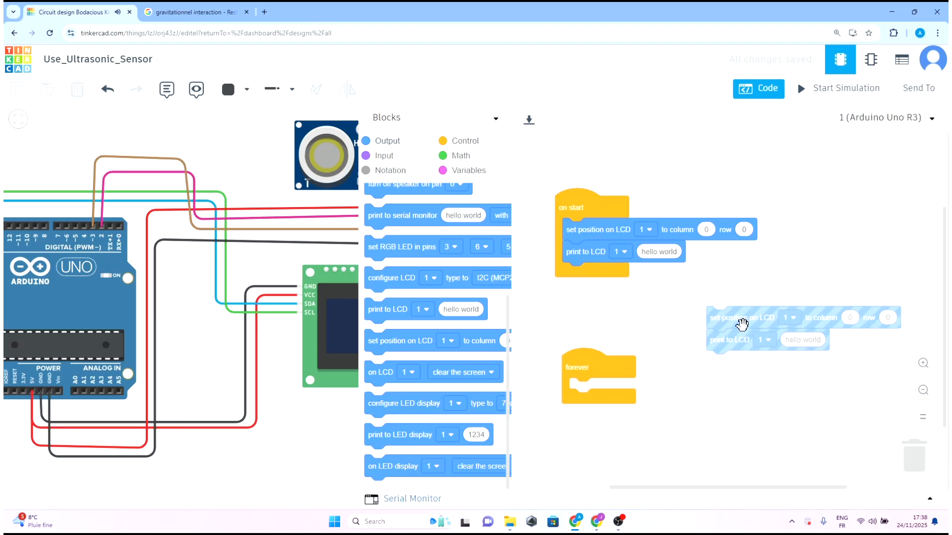
pyautogui.moveTo(742, 324); pyautogui.dragTo(605, 395)
pyautogui.moveTo(627, 365); pyautogui.dragTo(621, 312)
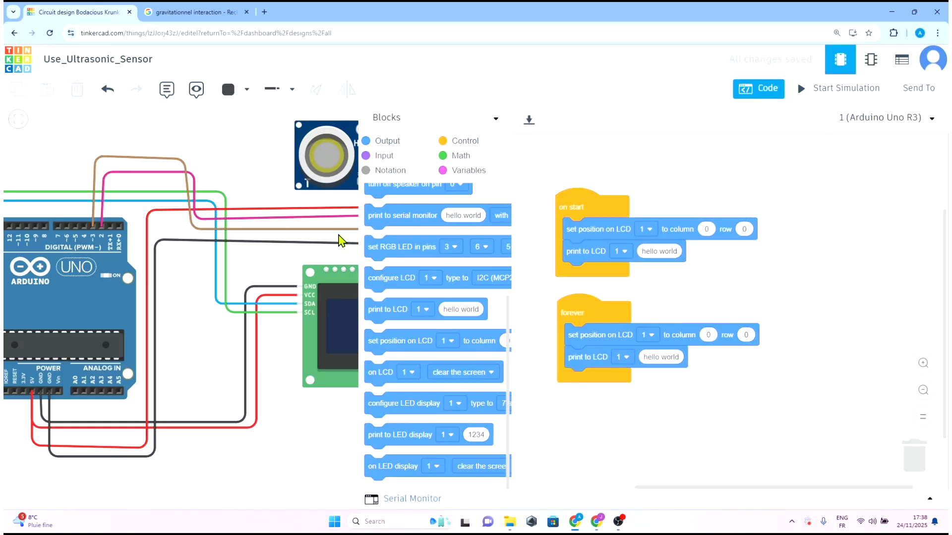
# Step: Insert a read ultrasonic distance sensor block into forever's print to LCD block and set its trigger pin to 2
pyautogui.click(396, 158)
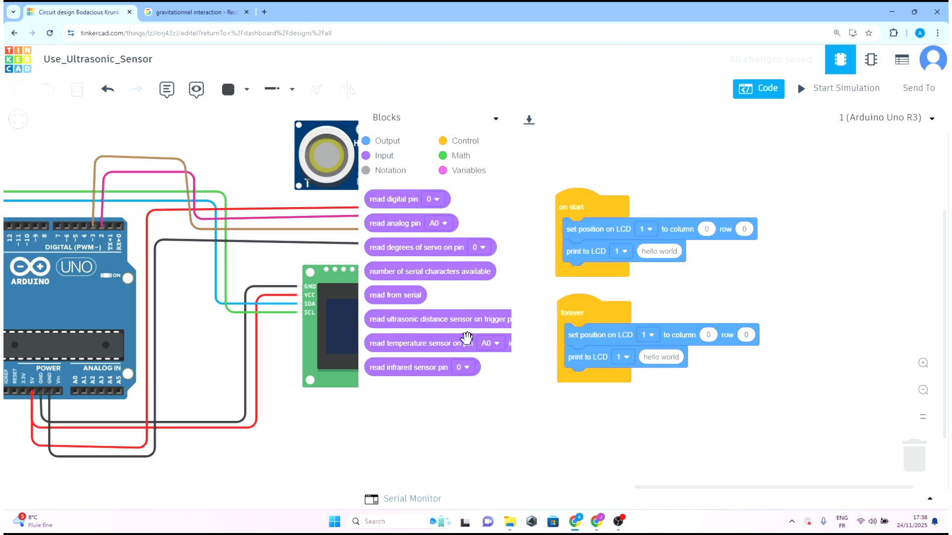
pyautogui.moveTo(456, 320); pyautogui.dragTo(709, 359)
pyautogui.moveTo(701, 418); pyautogui.dragTo(593, 421)
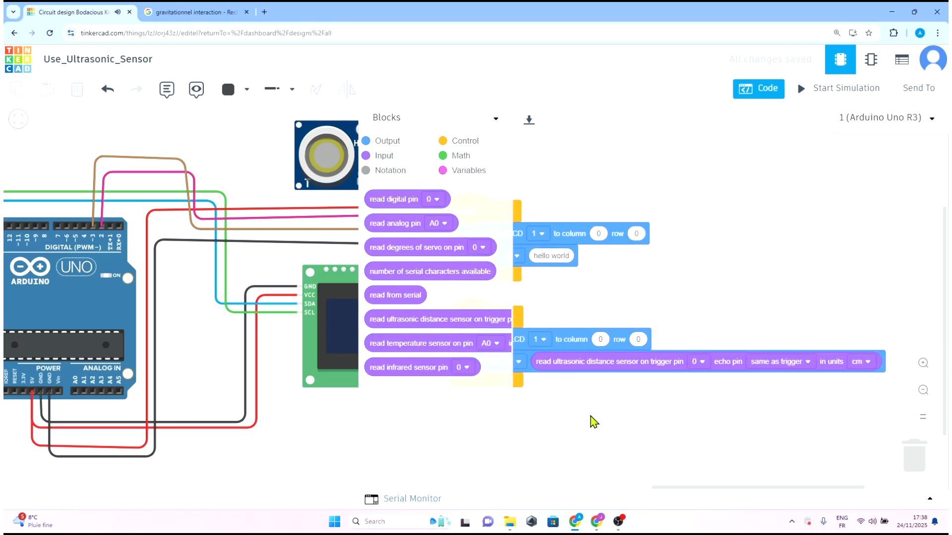
pyautogui.click(700, 363)
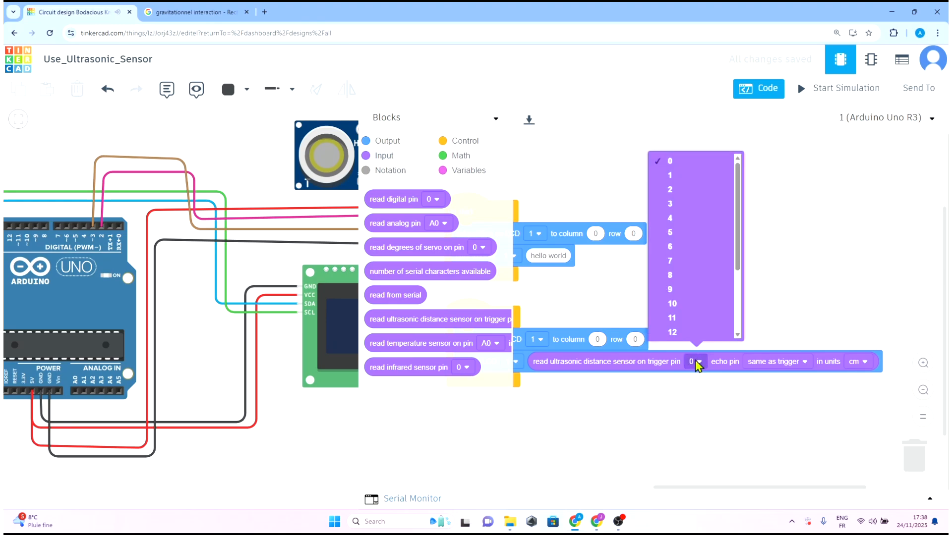
pyautogui.click(686, 194)
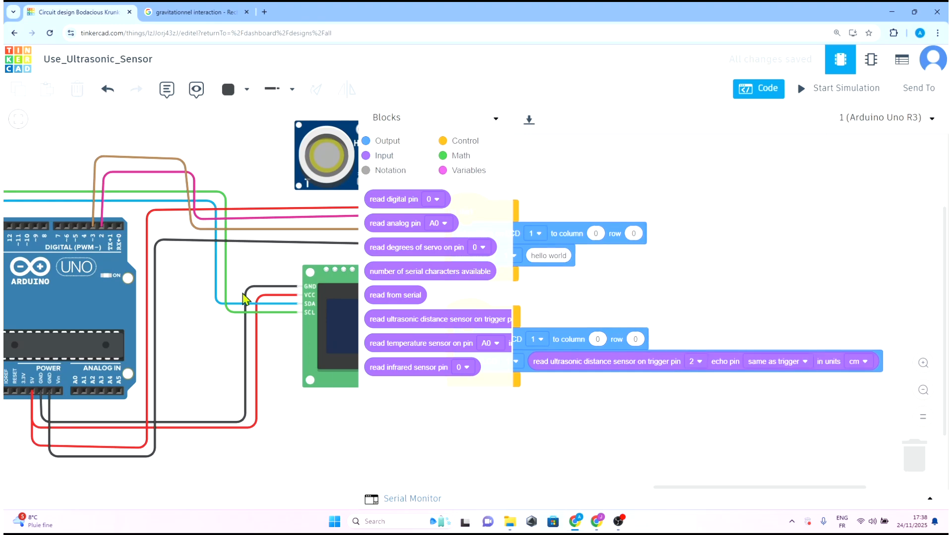
# Step: Check which Arduino pins the sensor's ECHO and TRIG wires connect to, and return to the block code
pyautogui.click(101, 218)
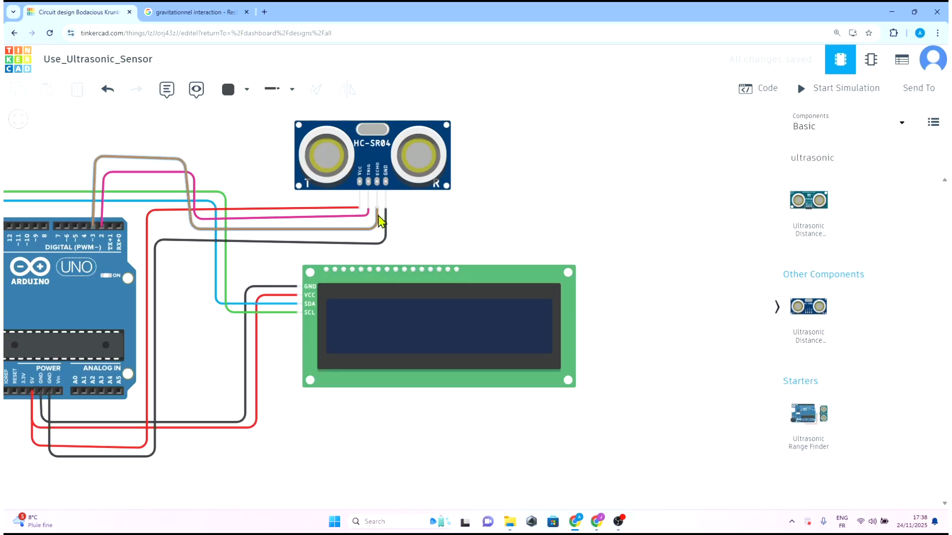
pyautogui.click(379, 221)
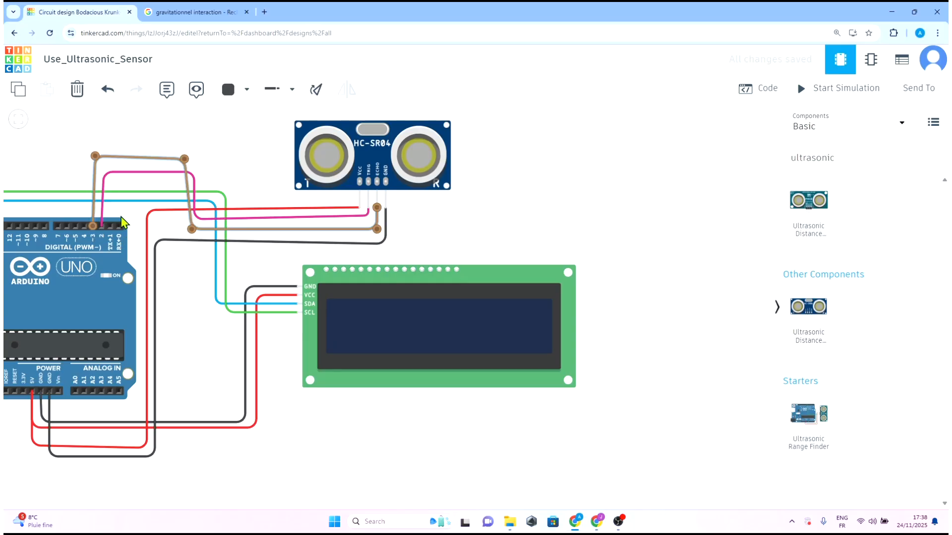
pyautogui.click(152, 172)
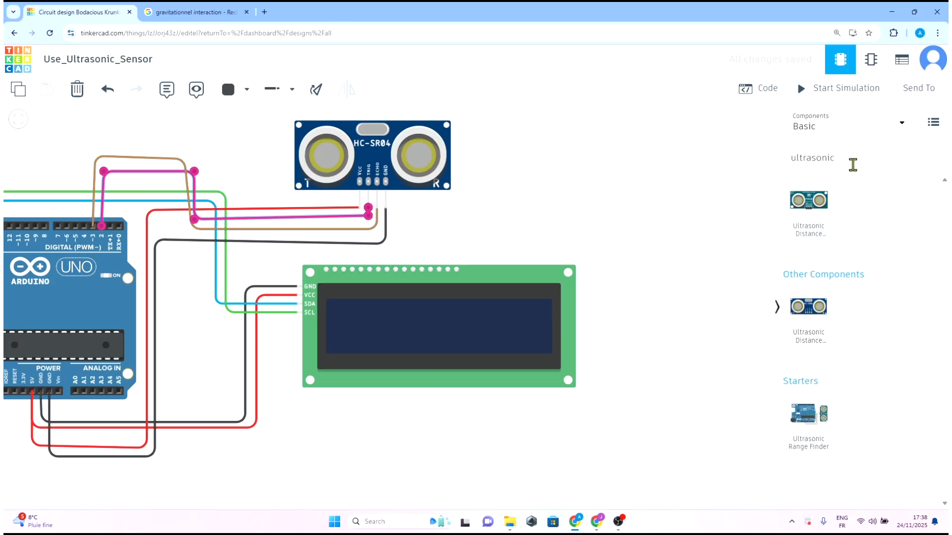
pyautogui.click(760, 89)
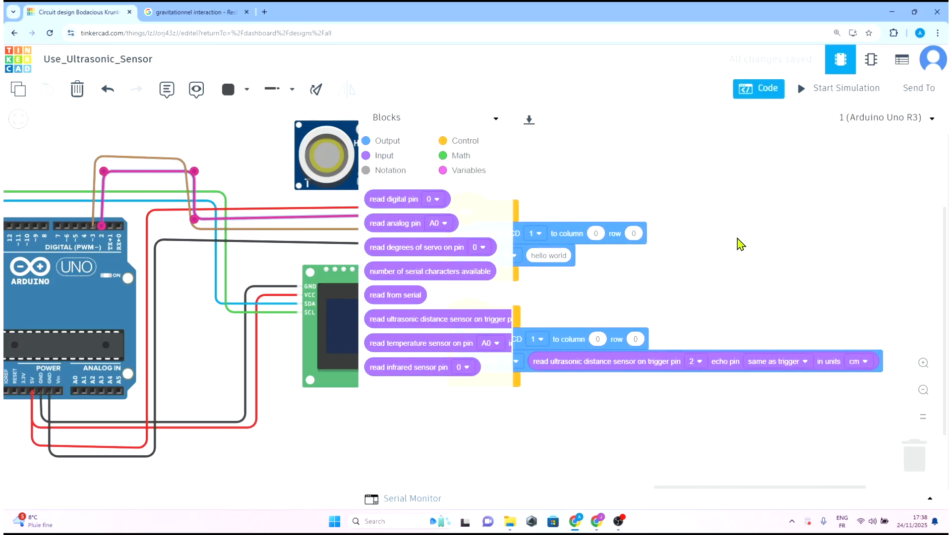
# Step: Set the echo pin of the ultrasonic distance sensor block to 3
pyautogui.click(694, 364)
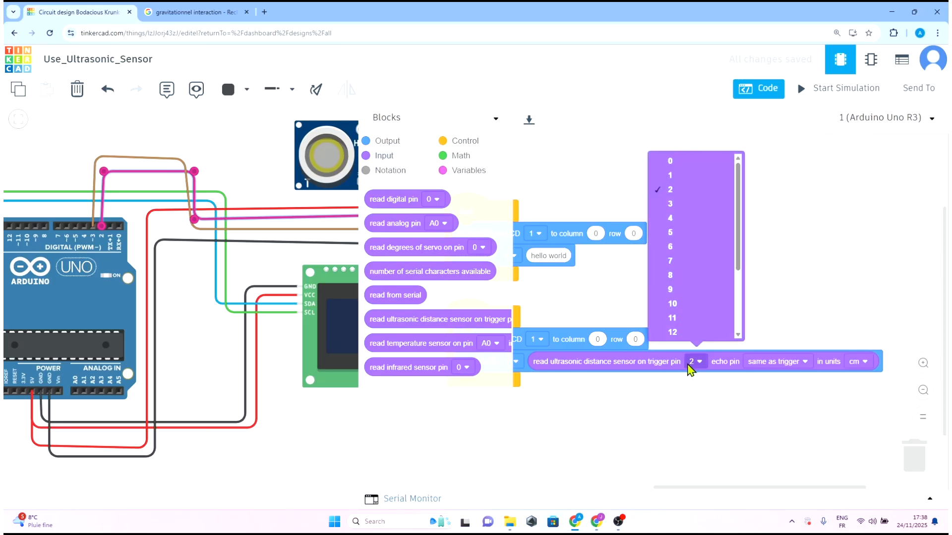
pyautogui.click(728, 412)
pyautogui.click(790, 366)
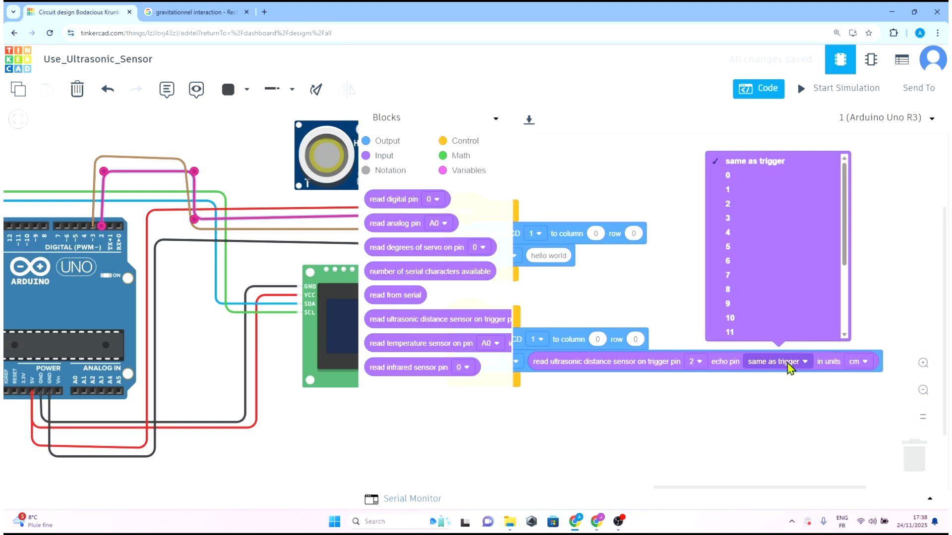
pyautogui.scroll(-3, 813, 186)
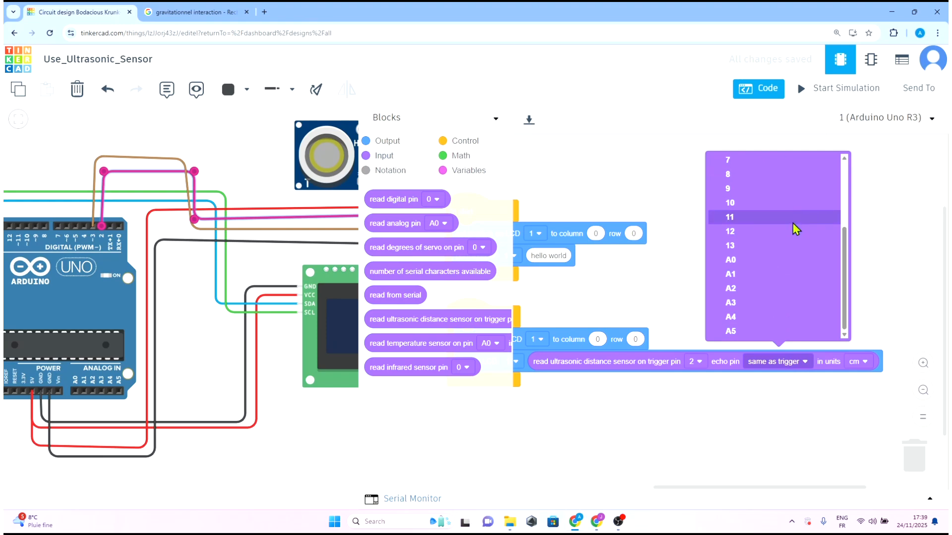
pyautogui.scroll(3, 784, 203)
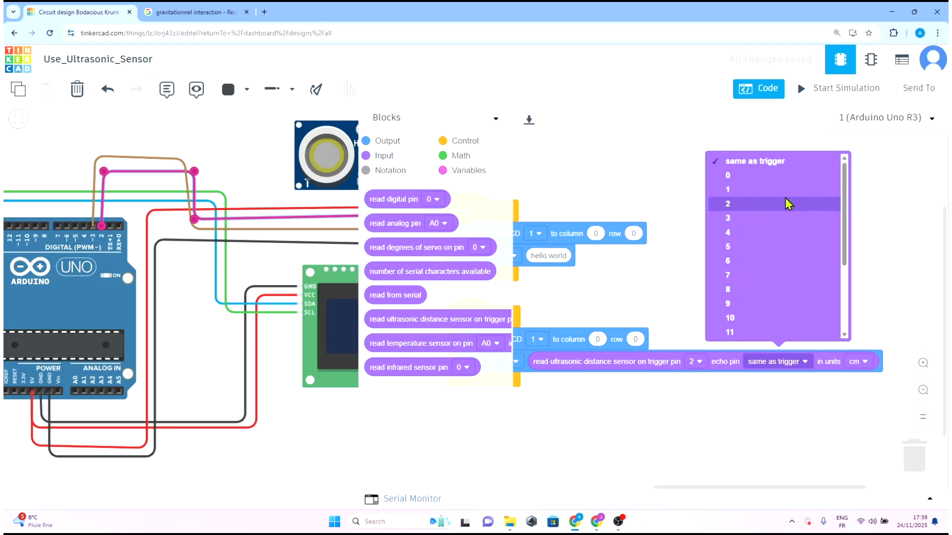
pyautogui.click(747, 213)
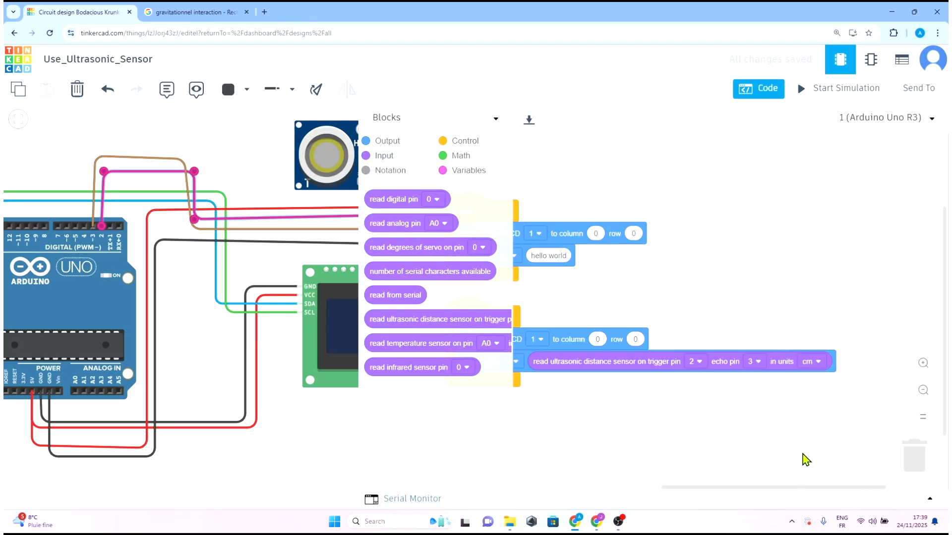
pyautogui.moveTo(720, 439); pyautogui.dragTo(814, 404)
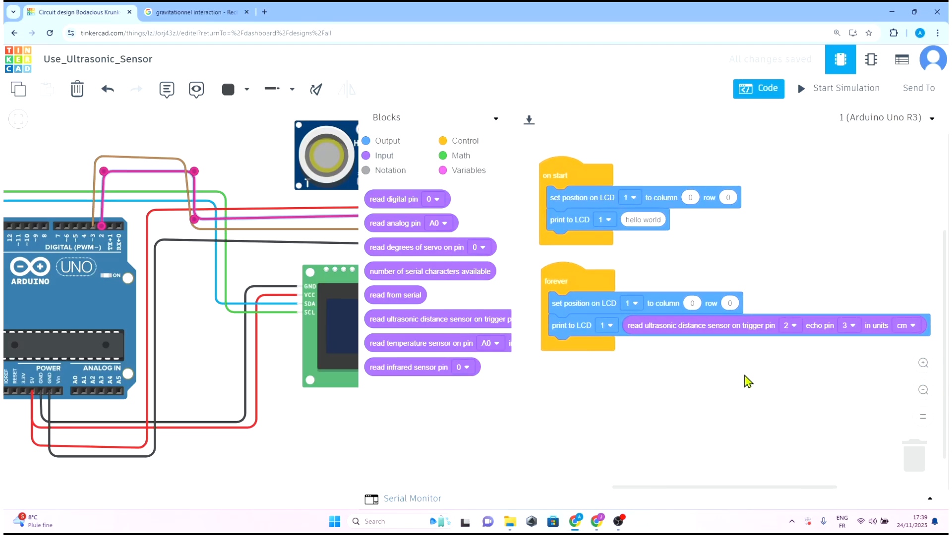
# Step: Set the row of the LCD set position block inside forever to 1
pyautogui.click(737, 306)
pyautogui.write('1')
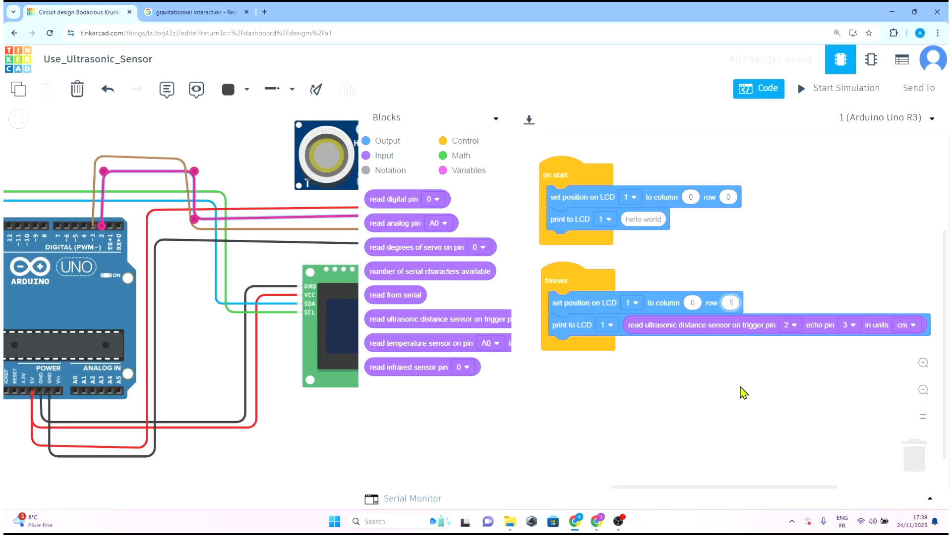
pyautogui.click(740, 393)
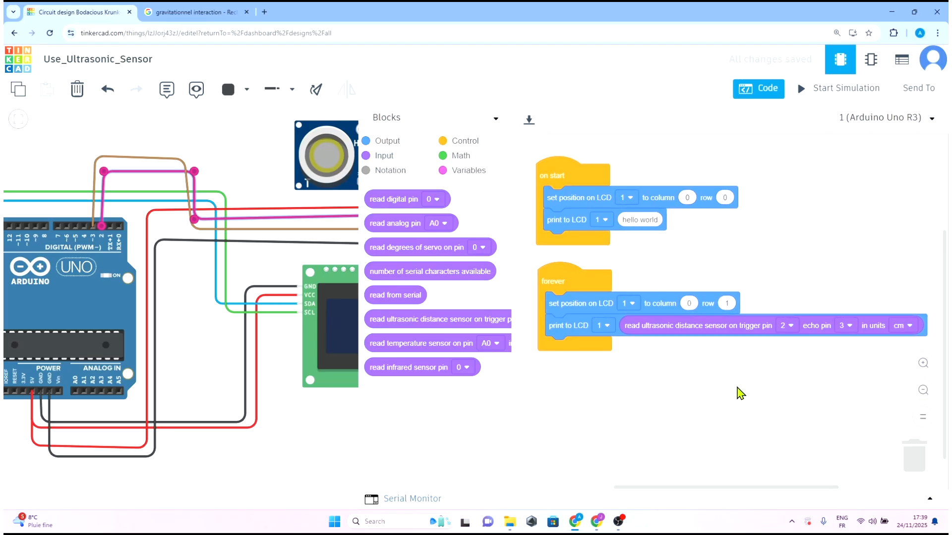
pyautogui.click(629, 305)
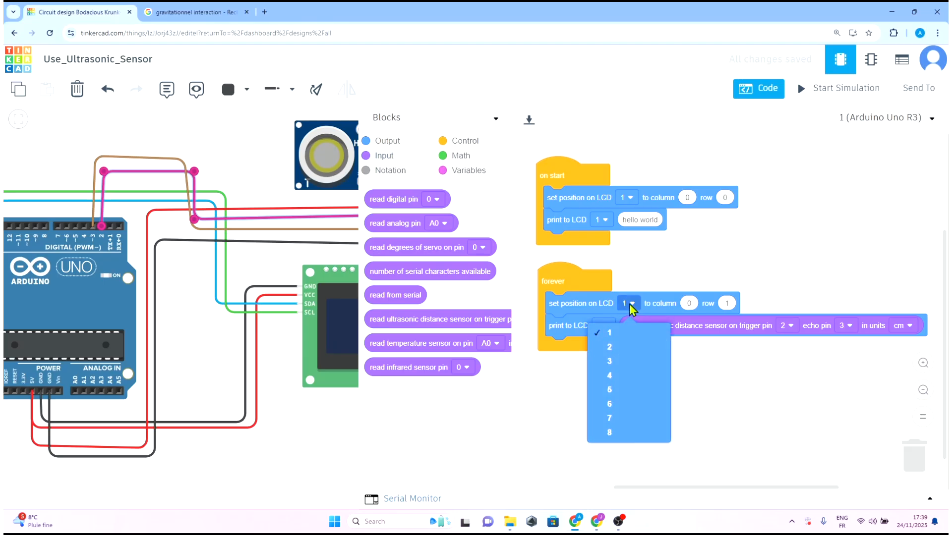
pyautogui.click(736, 398)
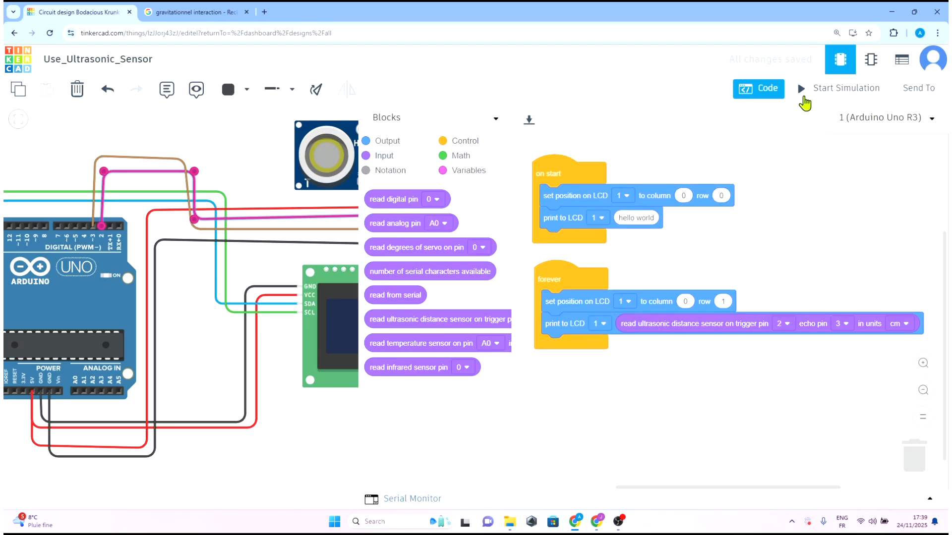
# Step: Close the code view and start the simulation with the Arduino, sensor and LCD all in view
pyautogui.click(769, 92)
pyautogui.click(822, 91)
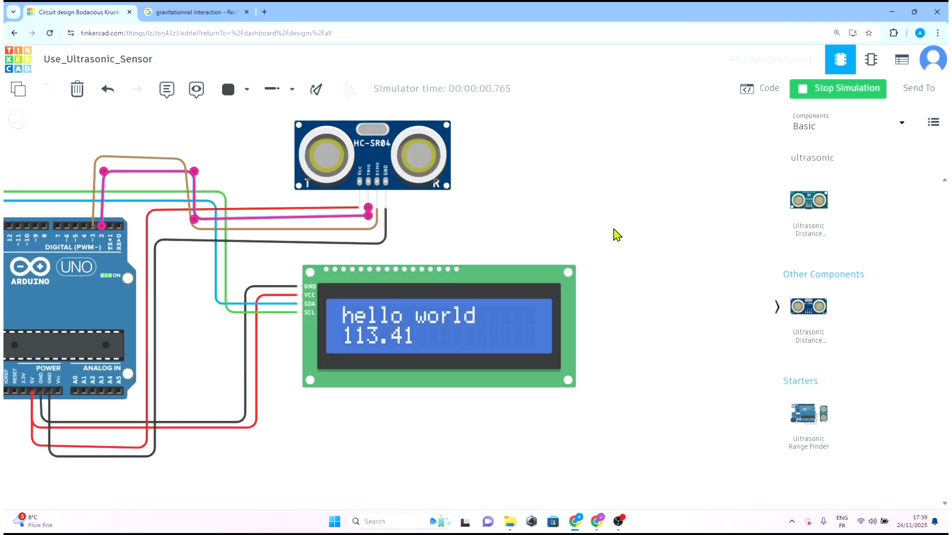
pyautogui.moveTo(683, 137); pyautogui.dragTo(738, 150)
pyautogui.moveTo(670, 196); pyautogui.dragTo(703, 194)
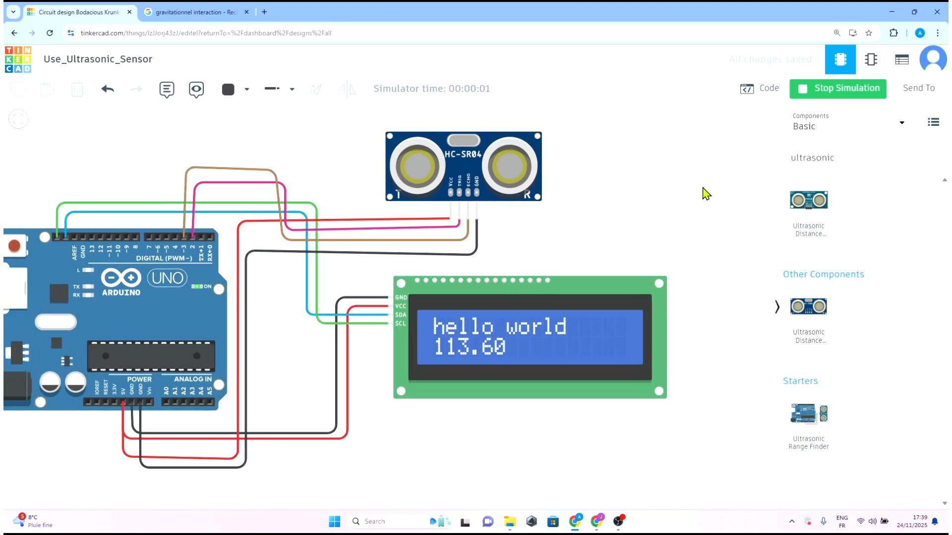
pyautogui.moveTo(645, 208); pyautogui.dragTo(686, 208)
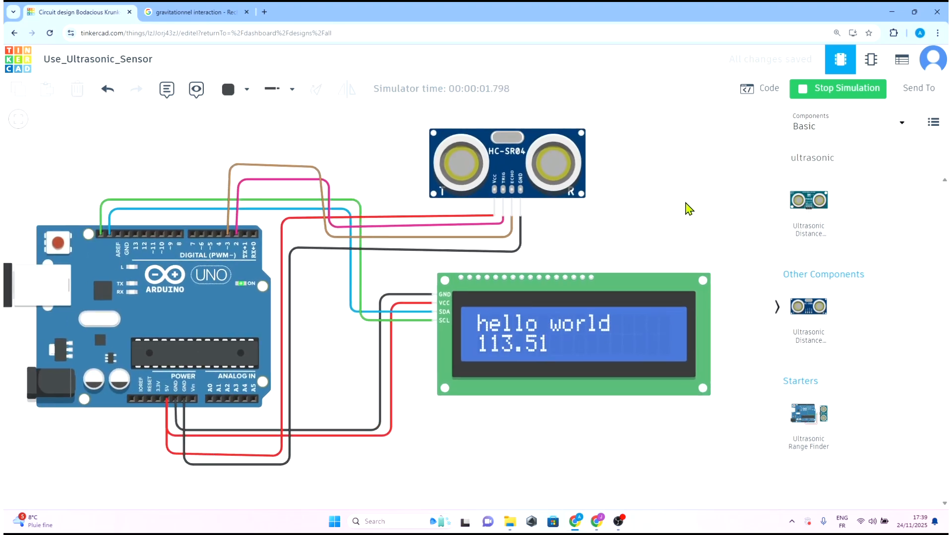
# Step: Select the HC-SR04 and move its target to about 42 cm, sideways out of its detection range, and back to about 136 cm
pyautogui.click(549, 160)
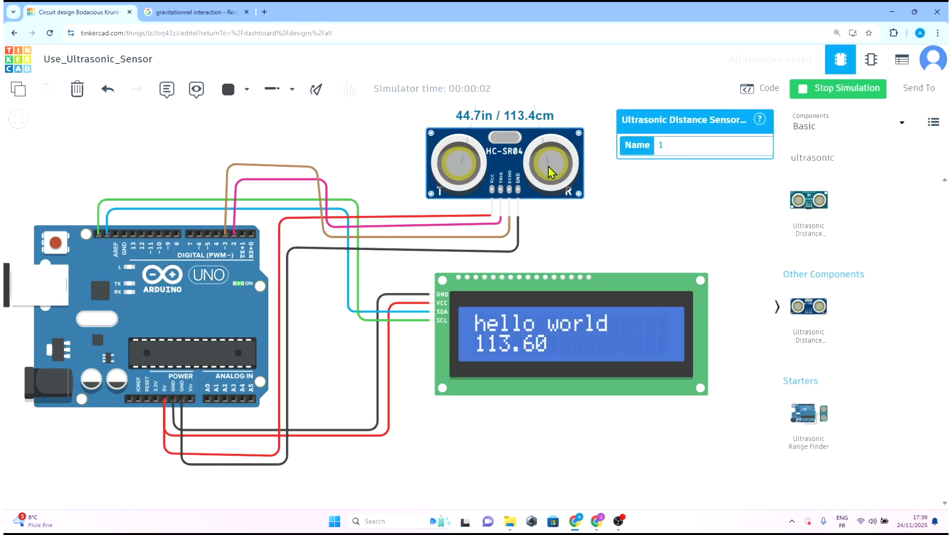
pyautogui.moveTo(616, 197); pyautogui.dragTo(614, 207)
pyautogui.scroll(-3, 613, 207)
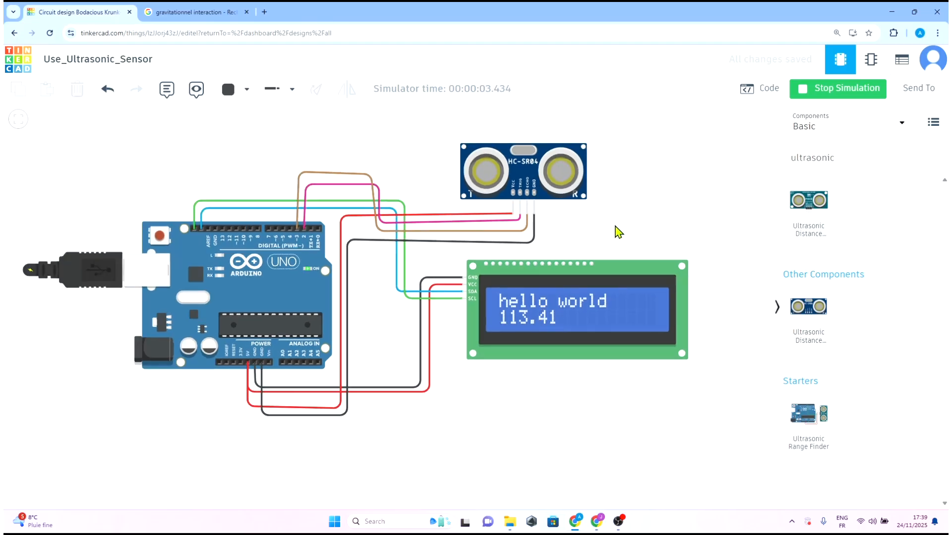
pyautogui.click(569, 178)
pyautogui.moveTo(697, 239); pyautogui.dragTo(678, 289)
pyautogui.click(546, 255)
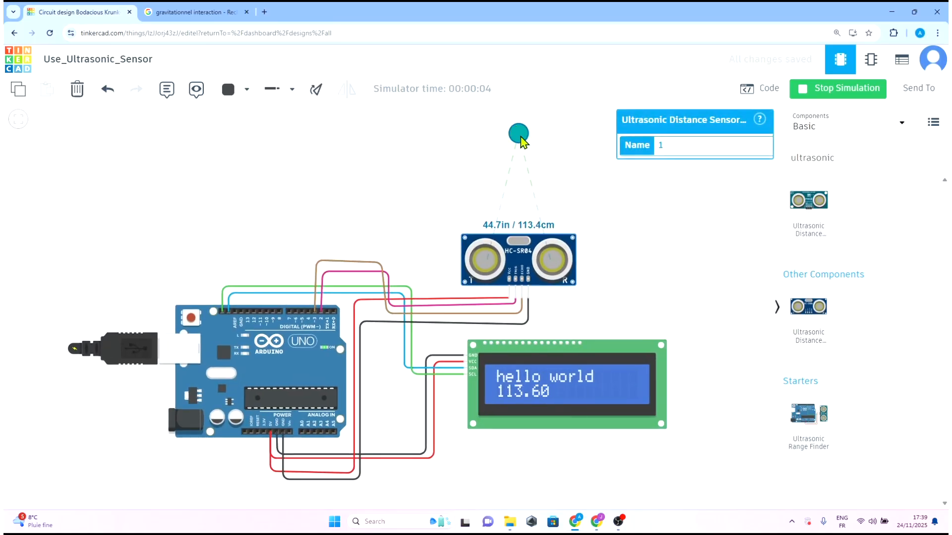
pyautogui.moveTo(525, 137); pyautogui.dragTo(525, 175)
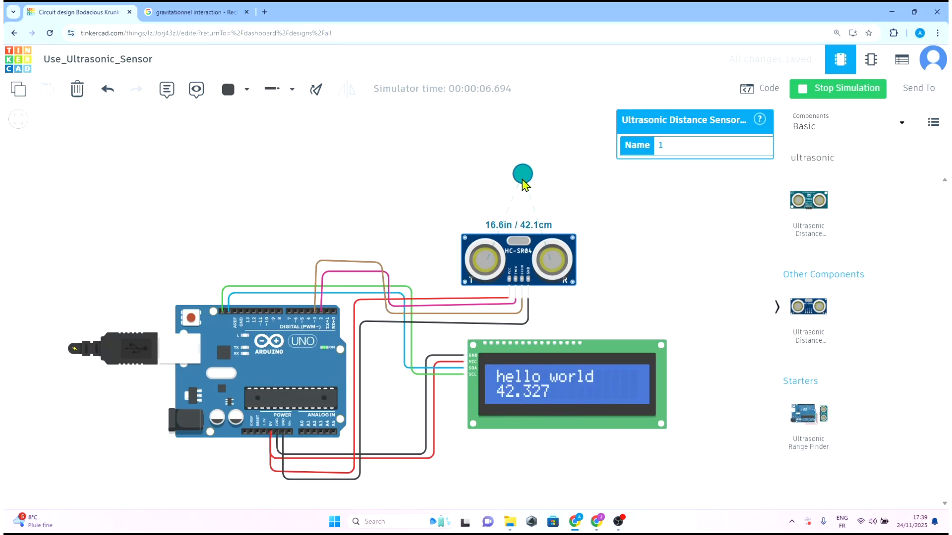
pyautogui.moveTo(524, 179); pyautogui.dragTo(575, 187)
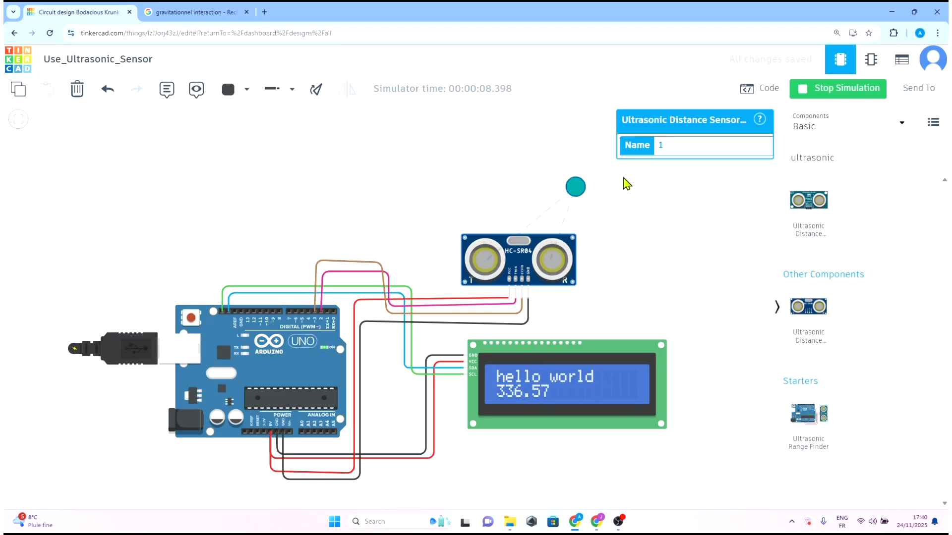
pyautogui.moveTo(586, 187); pyautogui.dragTo(485, 116)
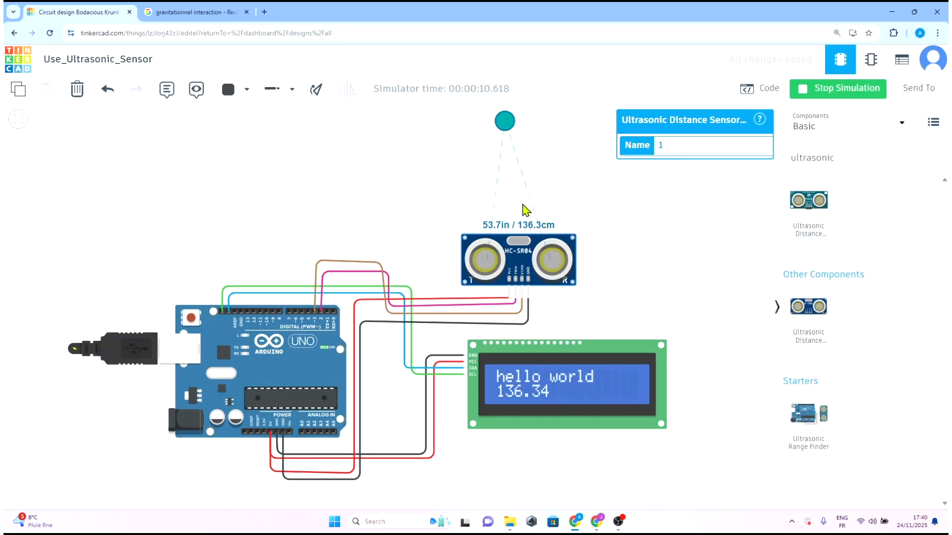
# Step: Move the sensor's target away to about 228 cm and back in to about 67 cm
pyautogui.moveTo(615, 183); pyautogui.dragTo(619, 236)
pyautogui.click(568, 325)
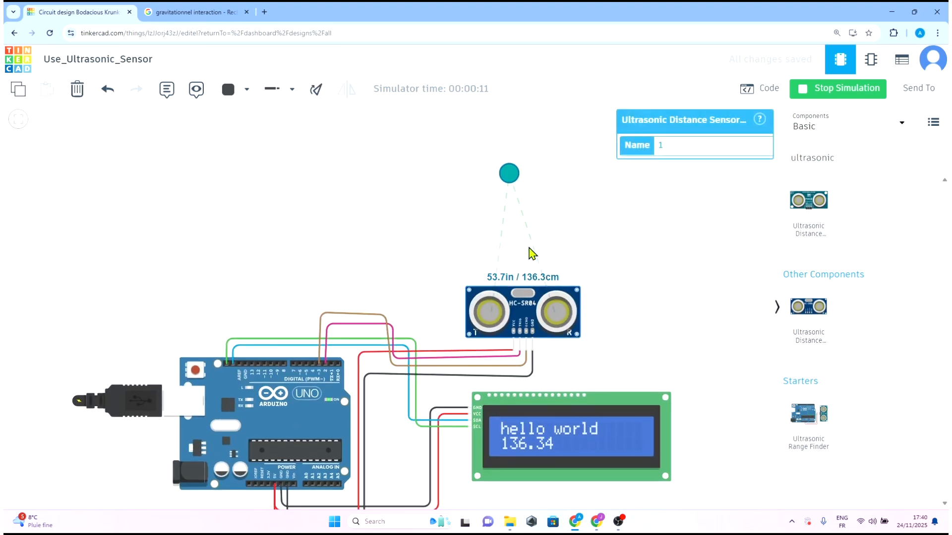
pyautogui.moveTo(512, 183); pyautogui.dragTo(511, 121)
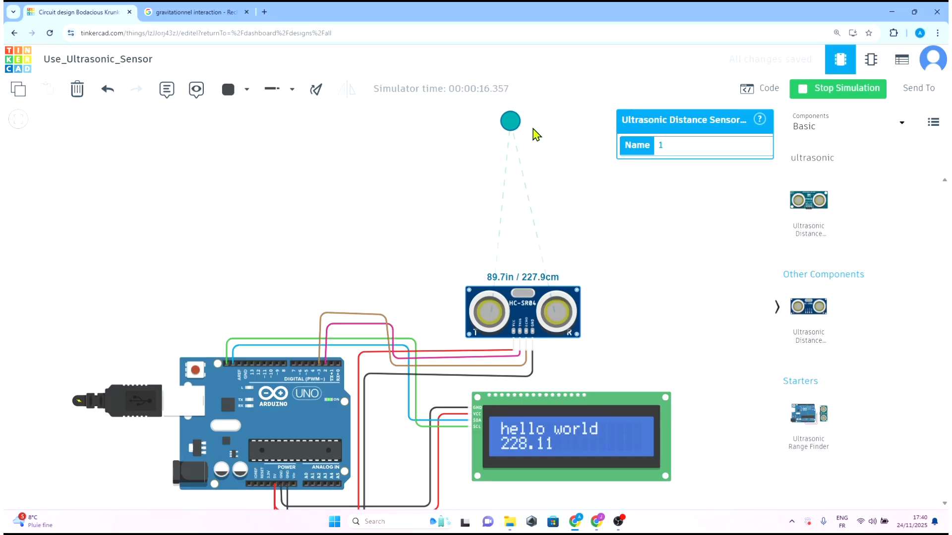
pyautogui.moveTo(511, 122); pyautogui.dragTo(517, 215)
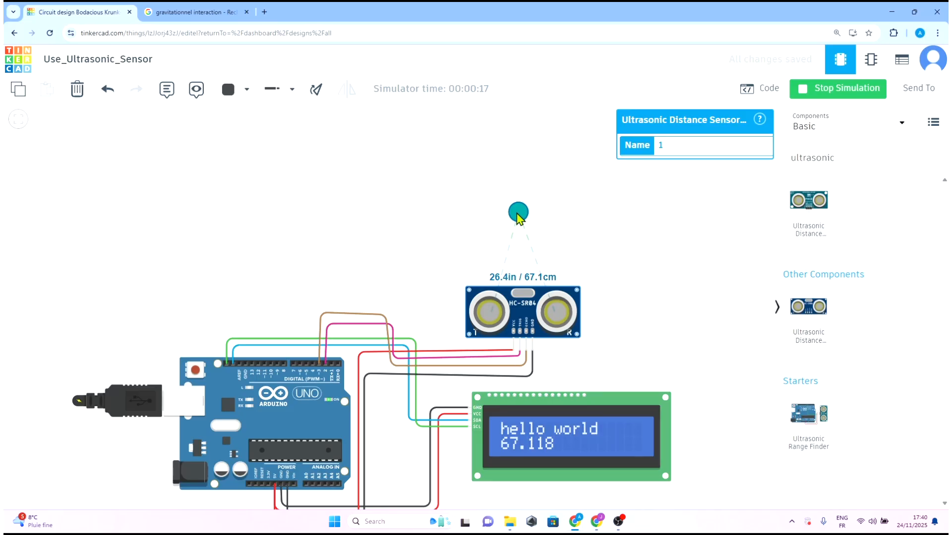
# Step: Reselect the sensor, move its target to about 161 cm, and stop the simulation
pyautogui.moveTo(618, 273); pyautogui.dragTo(587, 245)
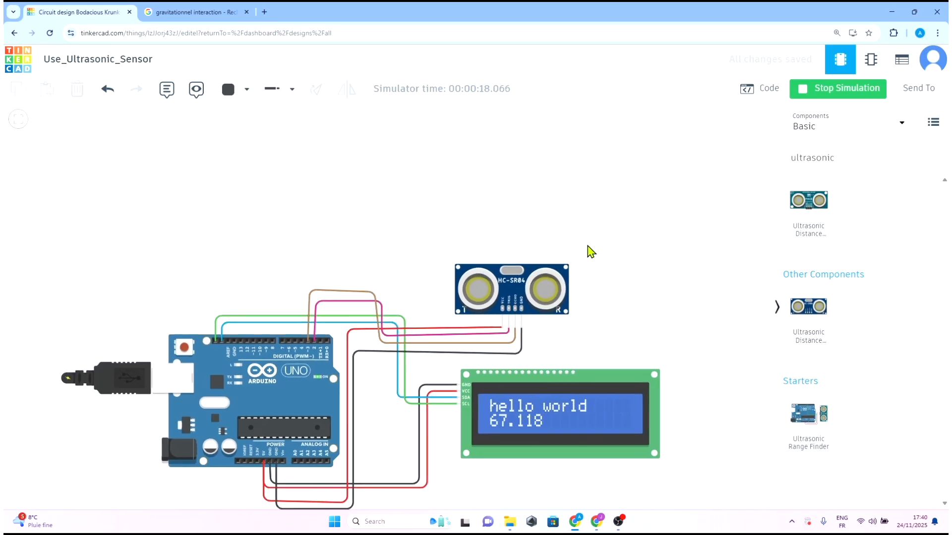
pyautogui.click(520, 276)
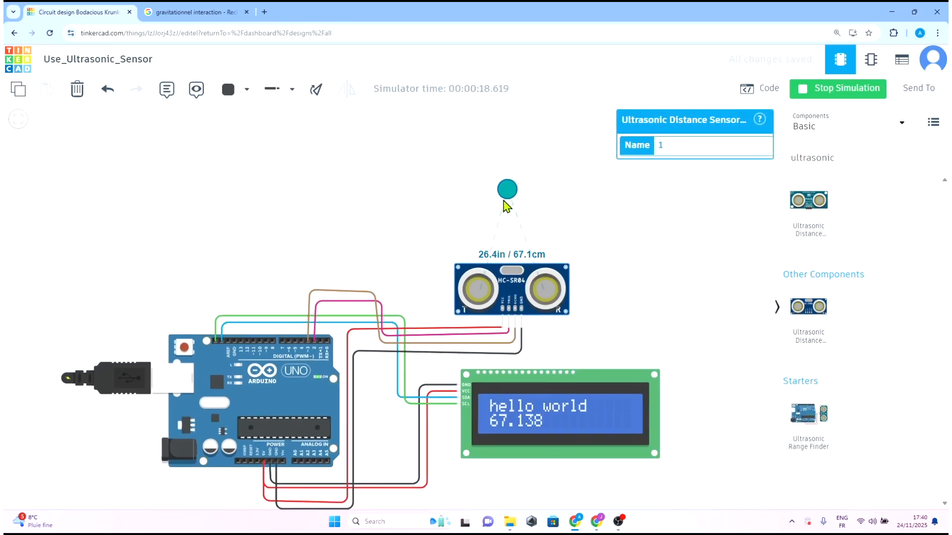
pyautogui.moveTo(503, 201); pyautogui.dragTo(511, 144)
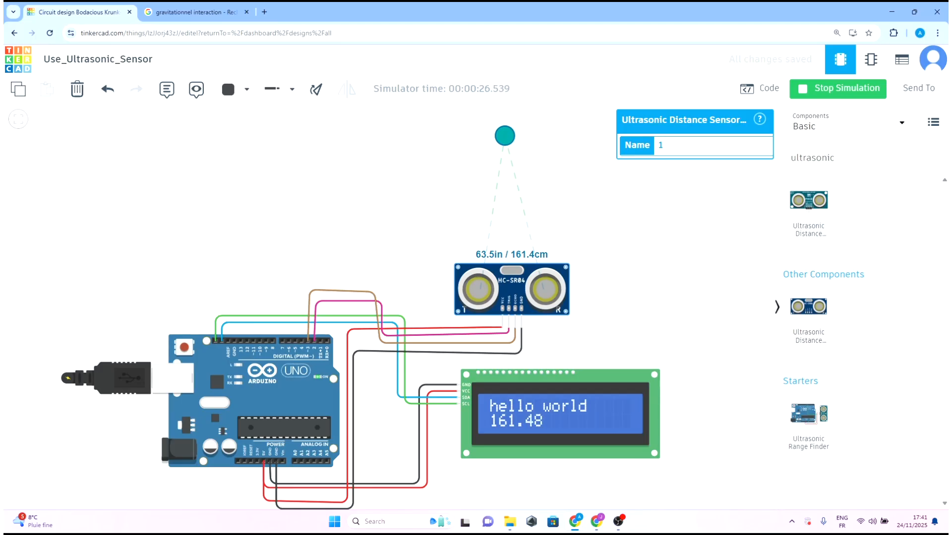
pyautogui.click(841, 99)
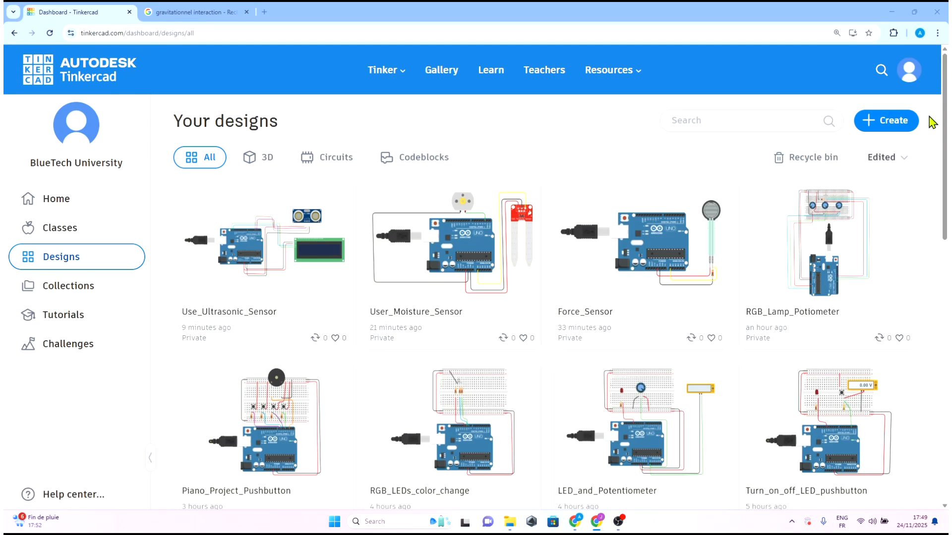
# Step: Create a new circuit design from the designs dashboard
pyautogui.click(873, 128)
pyautogui.click(856, 194)
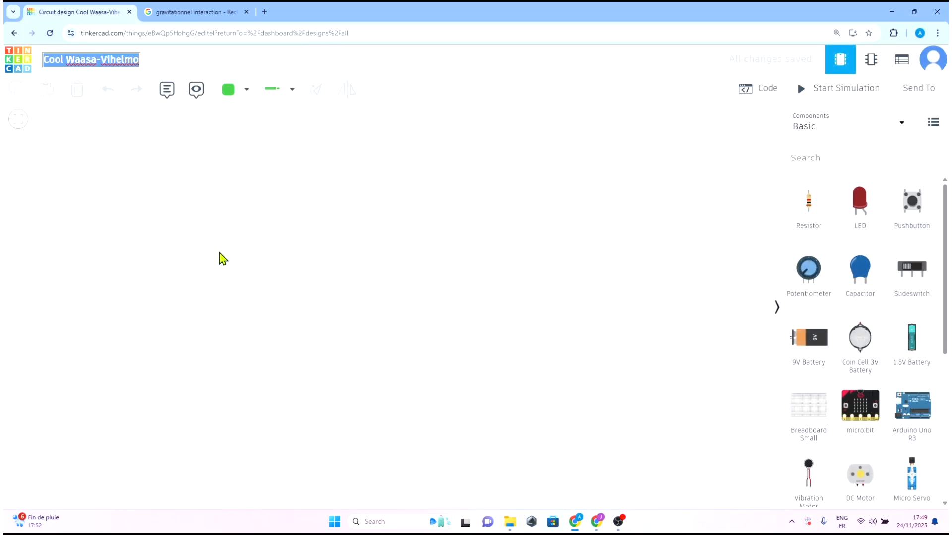
# Step: Rename the circuit design as rotate_Servo_Motor_Sensor
pyautogui.write('otate_Servo_Mot')
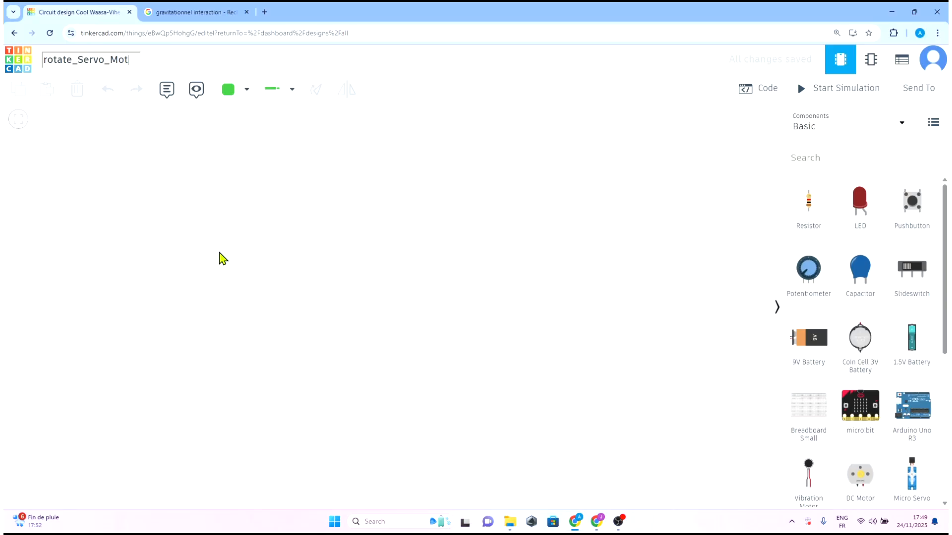
pyautogui.write('_Sensor')
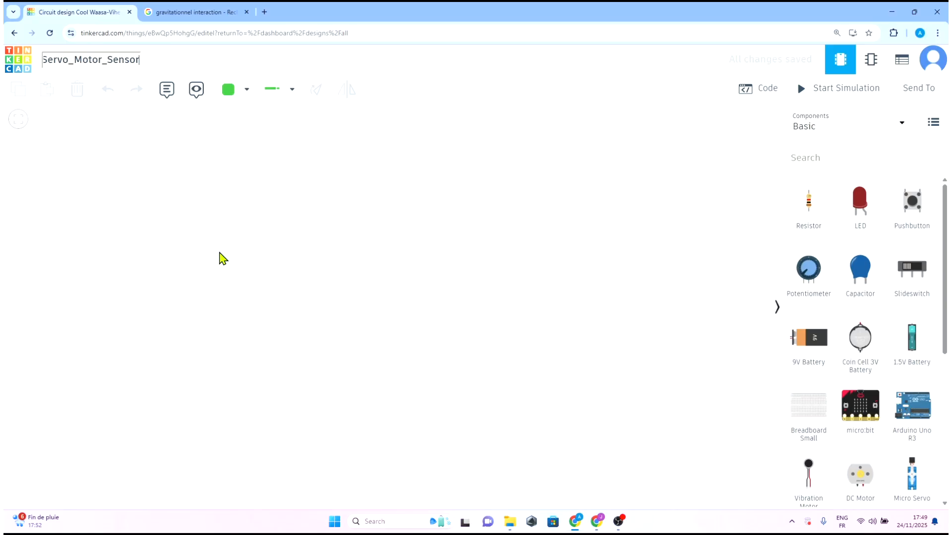
pyautogui.press('Escape')
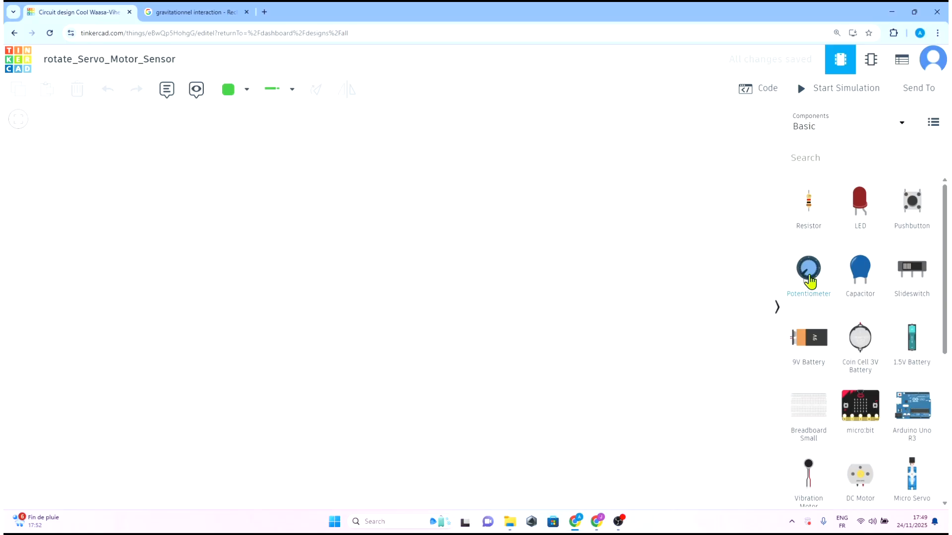
# Step: Place an Arduino Uno R3 on the canvas and a Micro Servo to the right of it
pyautogui.moveTo(903, 435); pyautogui.dragTo(380, 315)
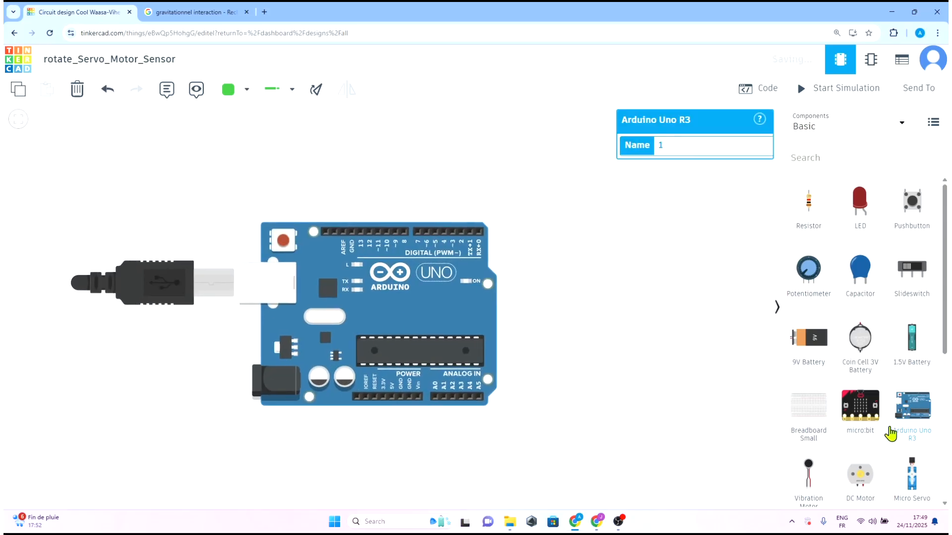
pyautogui.scroll(-2, 887, 399)
pyautogui.moveTo(908, 406); pyautogui.dragTo(629, 250)
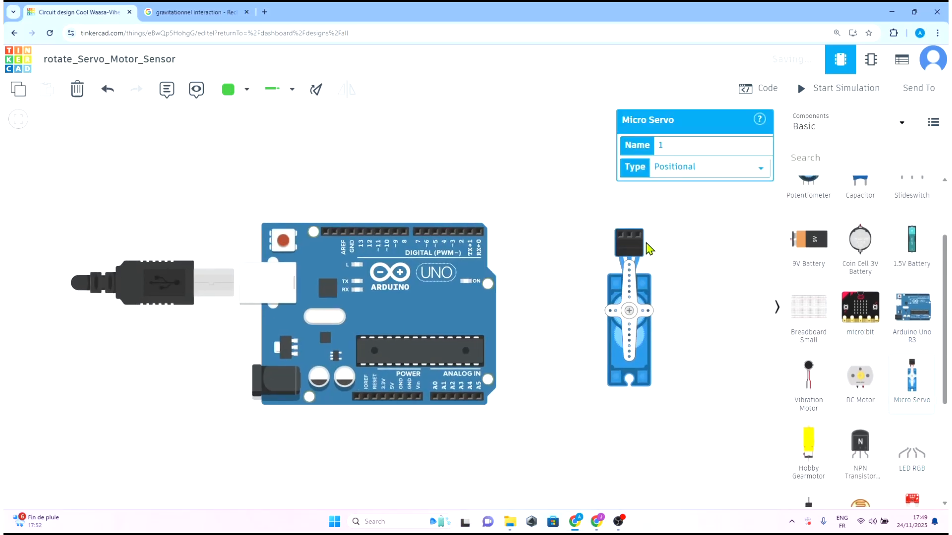
pyautogui.click(720, 351)
pyautogui.click(626, 252)
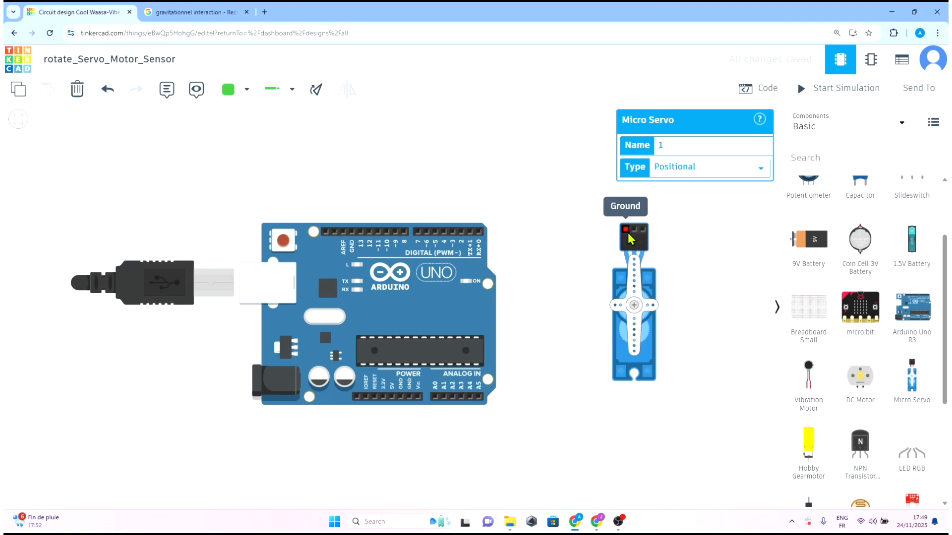
# Step: Wire the servo's Ground pin around below the board to an Arduino power-header GND pin with straight segments, and color the wire black
pyautogui.click(627, 234)
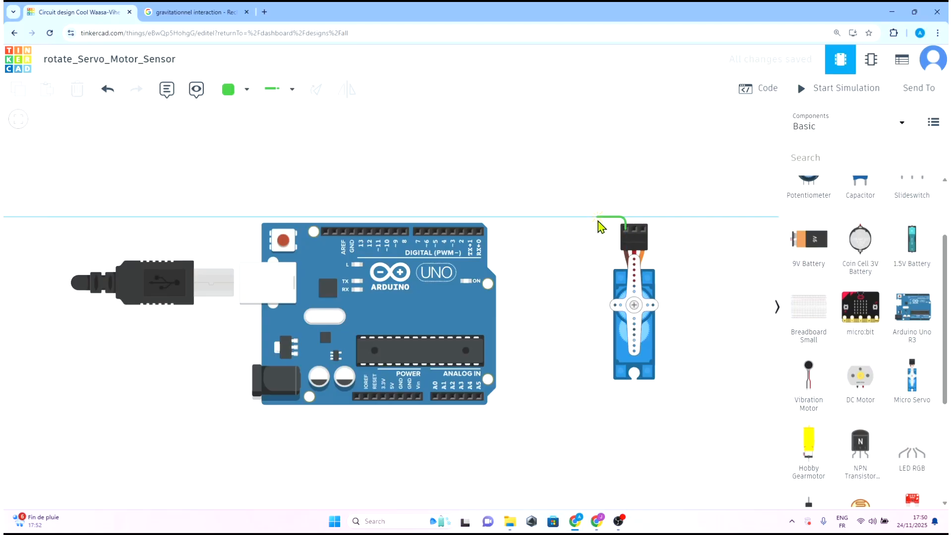
pyautogui.click(598, 218)
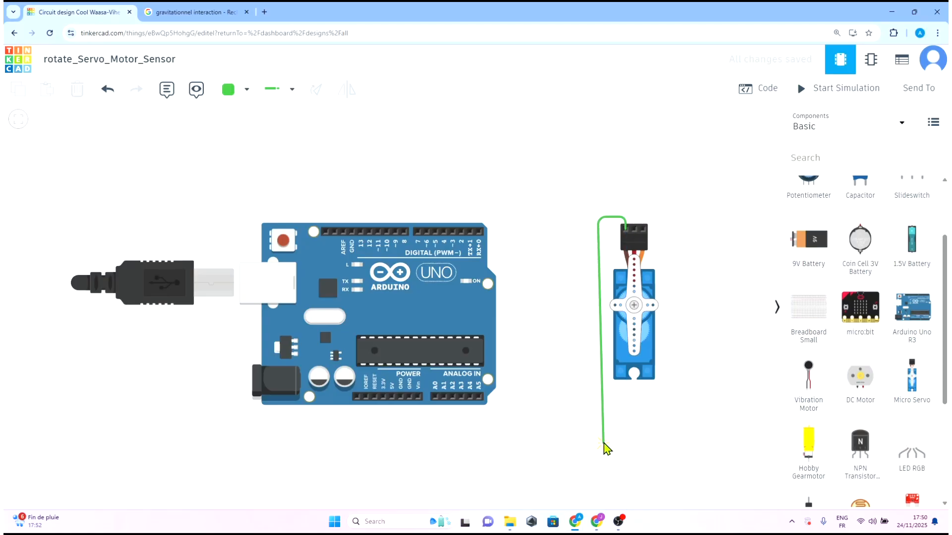
pyautogui.click(601, 439)
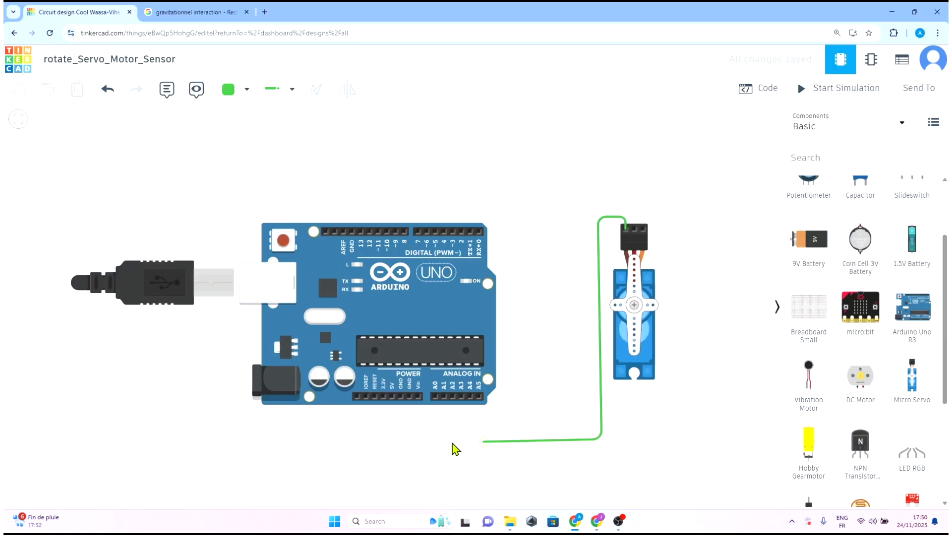
pyautogui.click(405, 440)
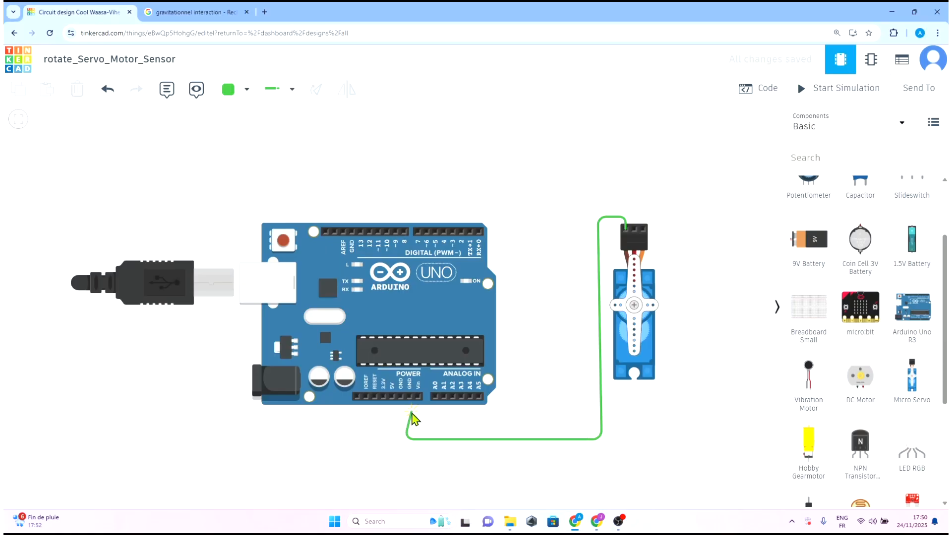
pyautogui.click(401, 397)
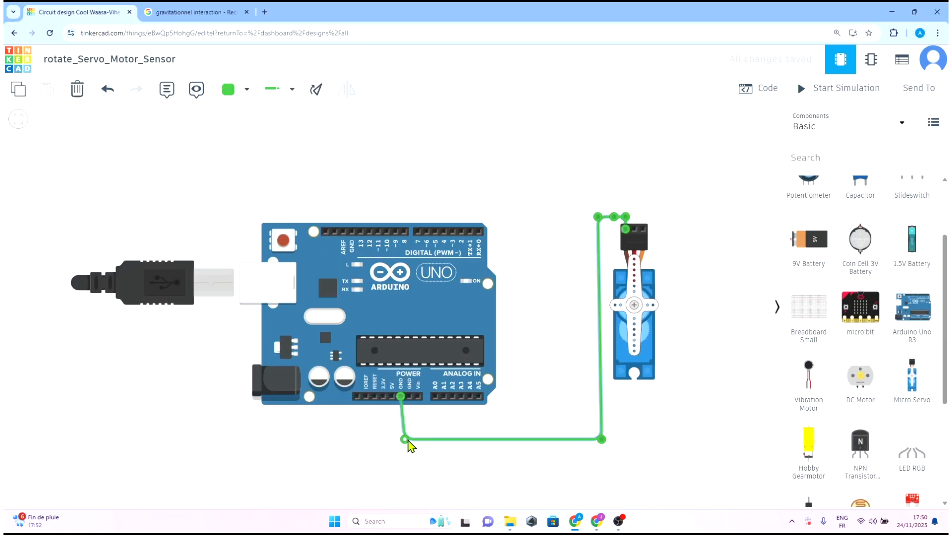
pyautogui.moveTo(408, 440); pyautogui.dragTo(400, 440)
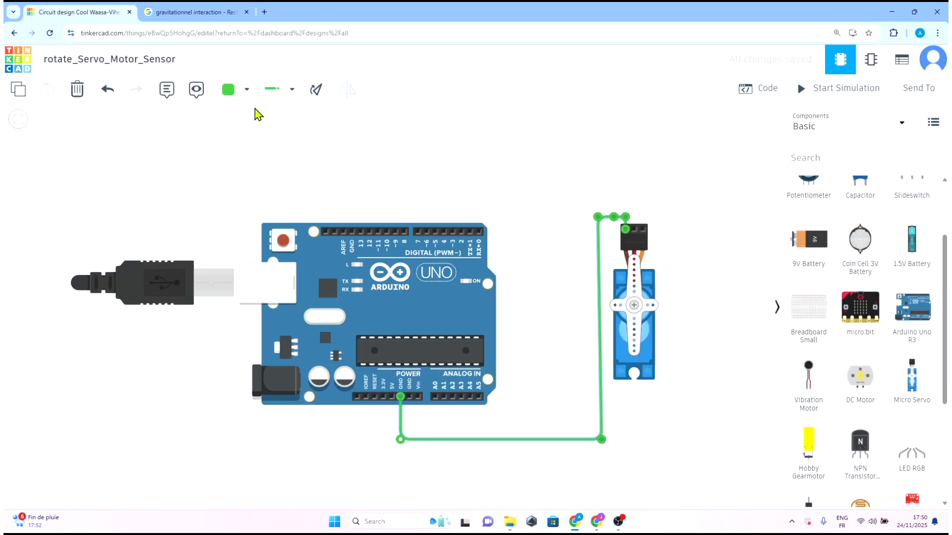
pyautogui.click(247, 89)
pyautogui.click(268, 132)
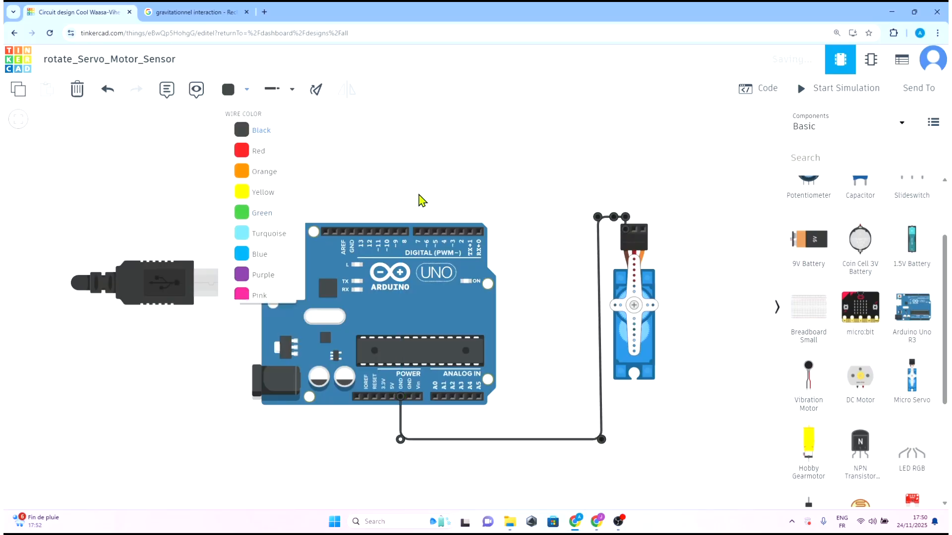
pyautogui.click(653, 171)
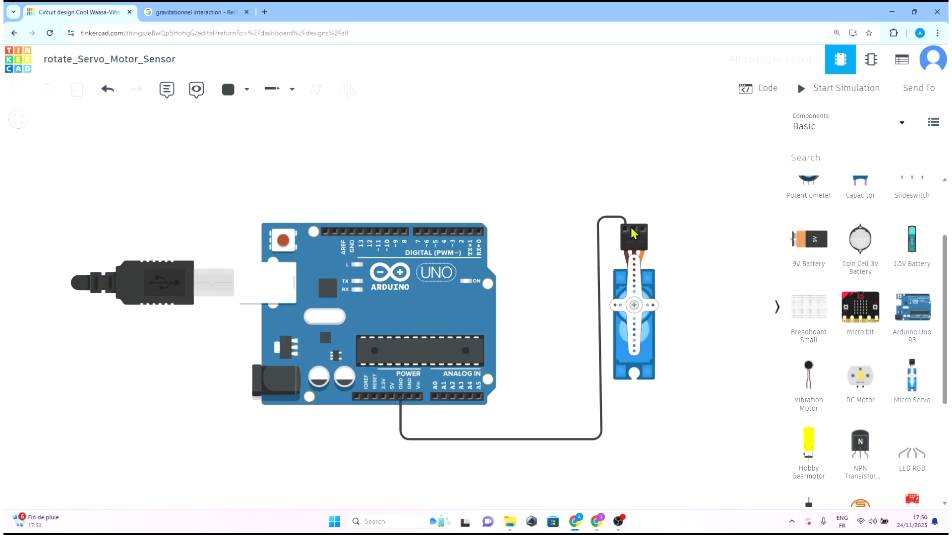
# Step: Wire the servo's middle power pin to the Arduino's 5V pin, routed outside the ground wire, and color the wire red
pyautogui.click(634, 230)
pyautogui.click(635, 205)
pyautogui.click(565, 205)
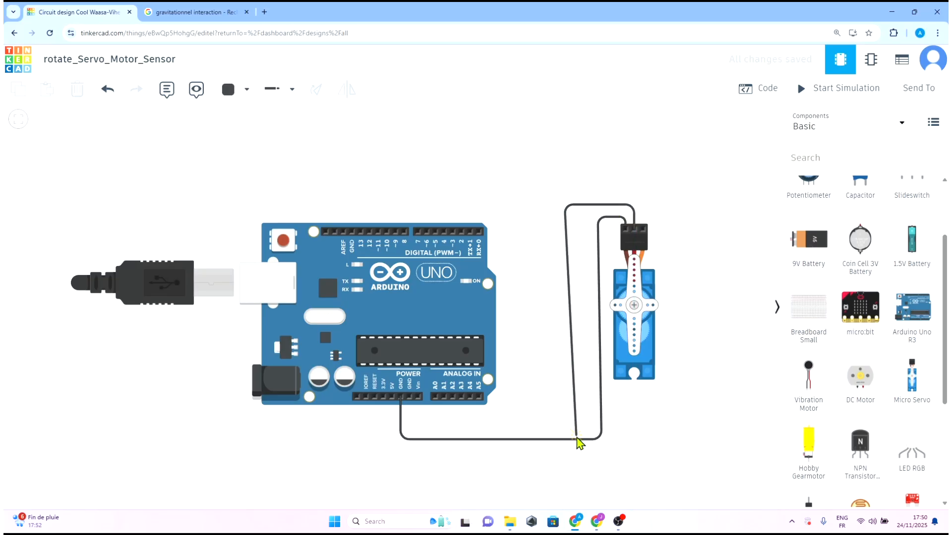
pyautogui.click(575, 456)
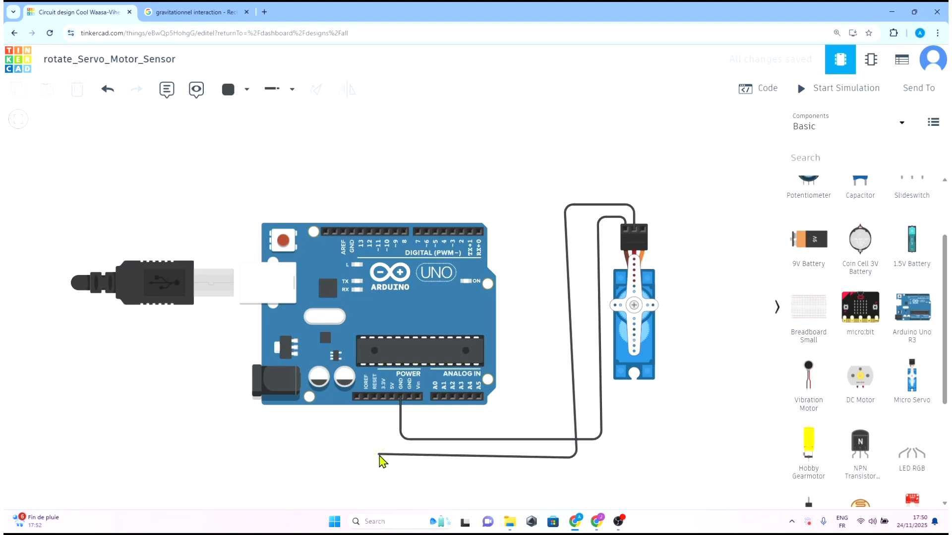
pyautogui.click(396, 455)
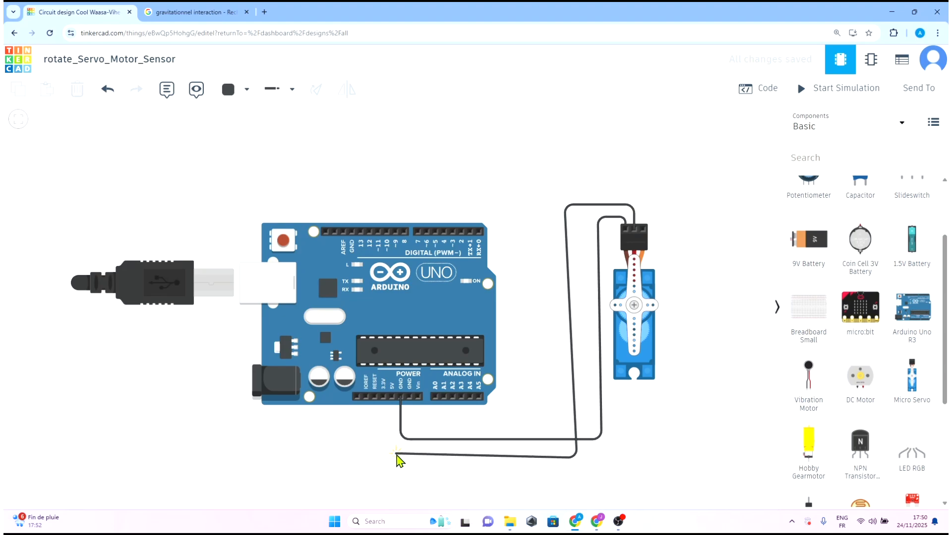
pyautogui.click(395, 403)
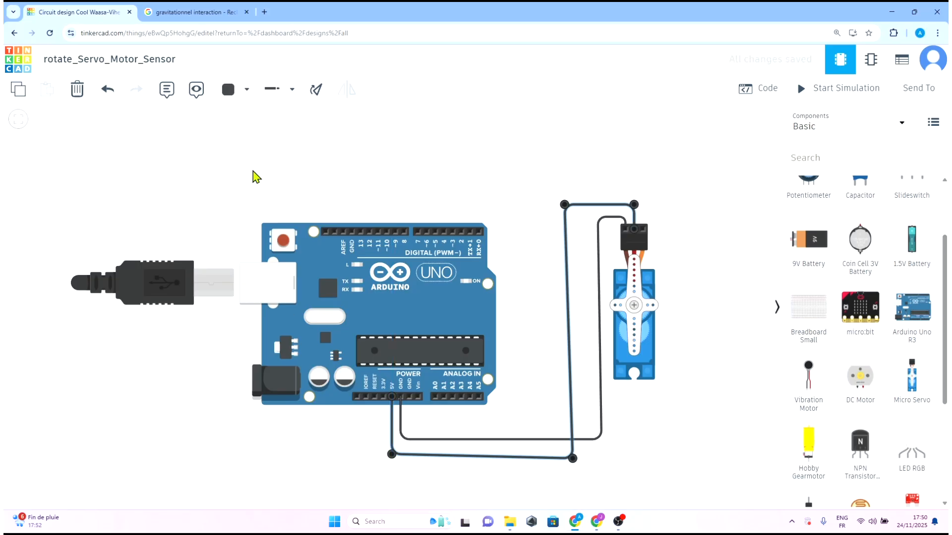
pyautogui.click(246, 90)
pyautogui.click(266, 153)
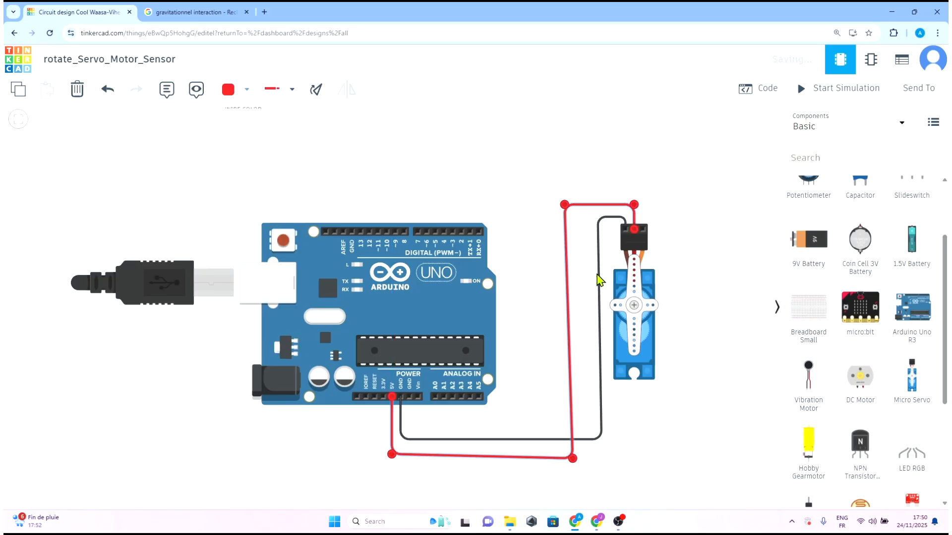
# Step: Wire the servo's Signal pin over the top to Arduino digital pin 2, straighten its corner, and color the wire green
pyautogui.click(643, 229)
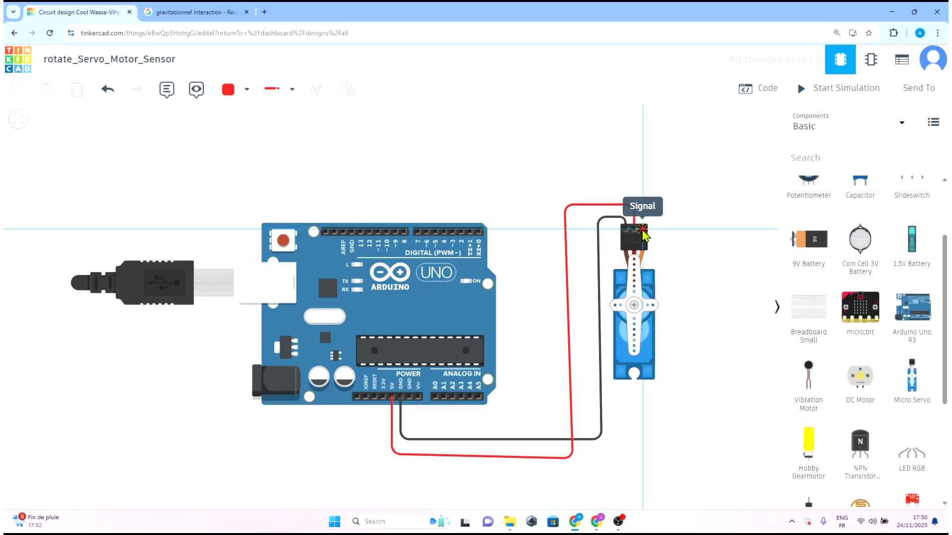
pyautogui.click(643, 186)
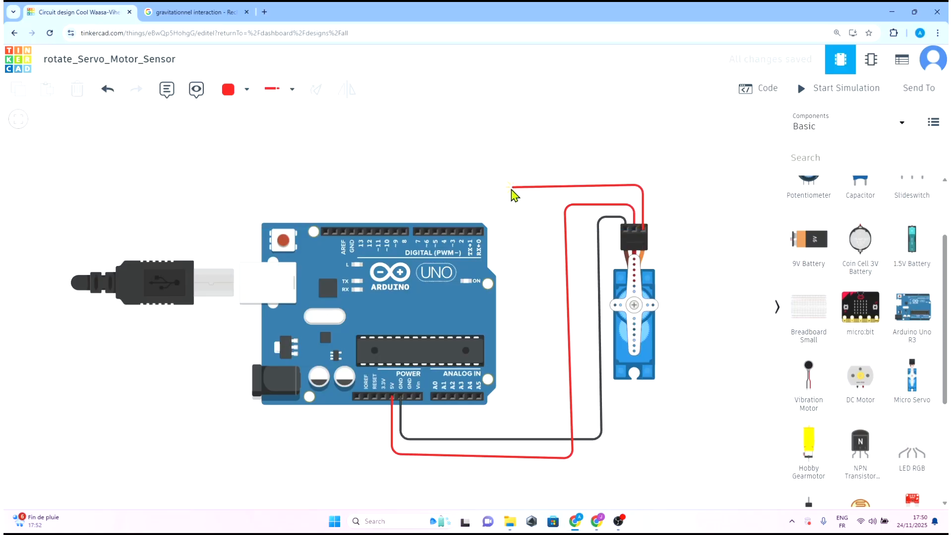
pyautogui.click(471, 187)
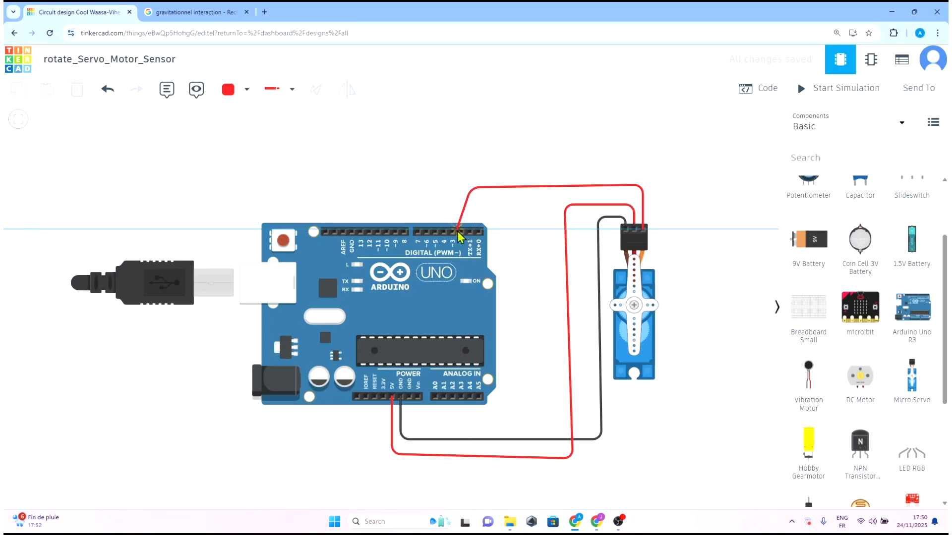
pyautogui.click(460, 232)
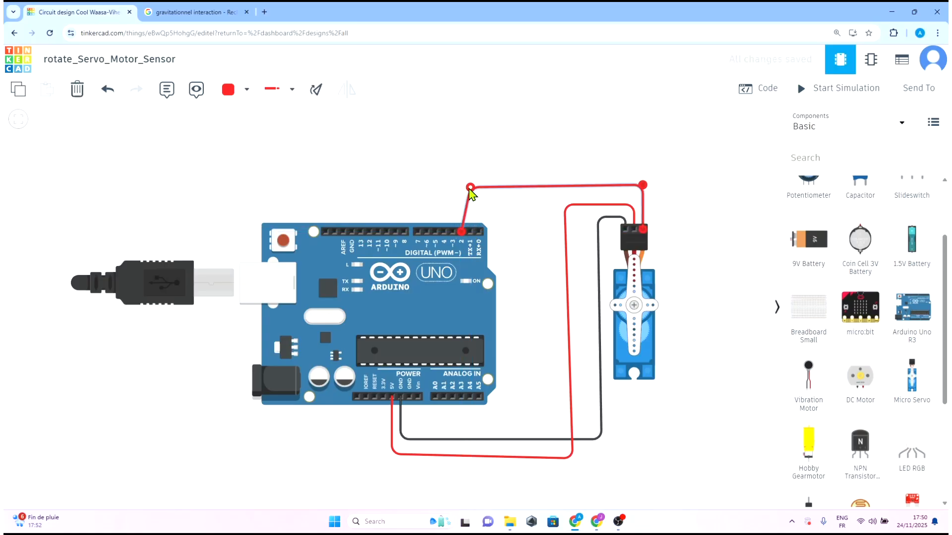
pyautogui.moveTo(471, 188)
pyautogui.mouseDown()
pyautogui.moveTo(443, 187)
pyautogui.moveTo(461, 186)
pyautogui.mouseUp()
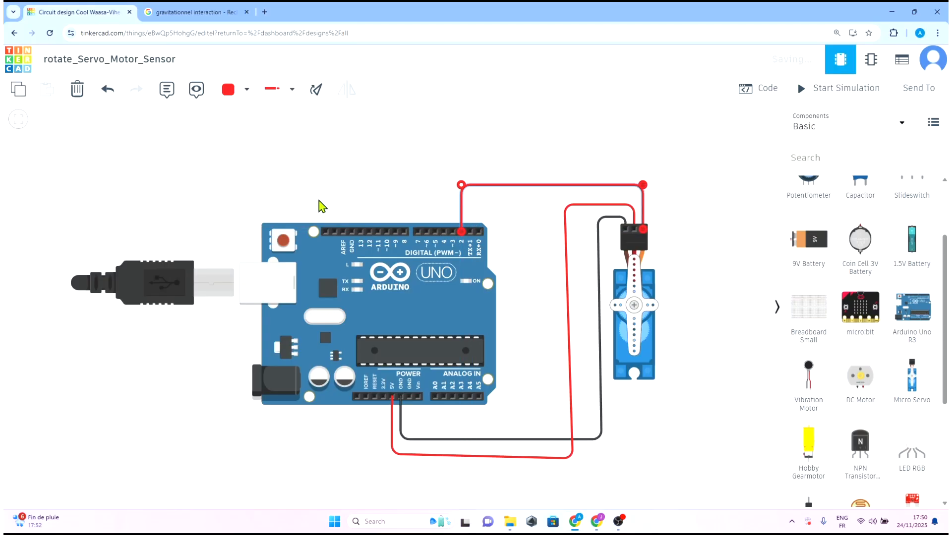
pyautogui.click(243, 96)
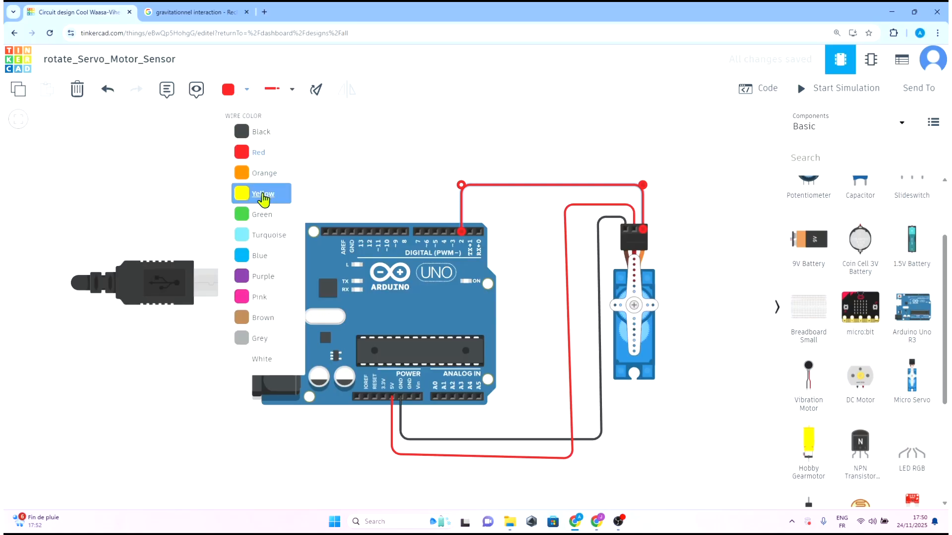
pyautogui.click(261, 214)
pyautogui.click(674, 208)
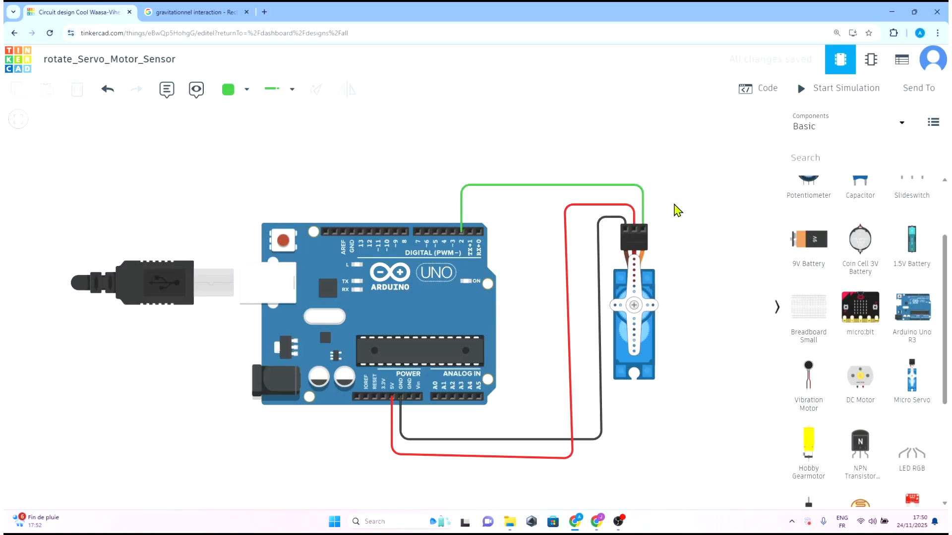
# Step: Open the block code editor for the Arduino Uno R3
pyautogui.click(748, 90)
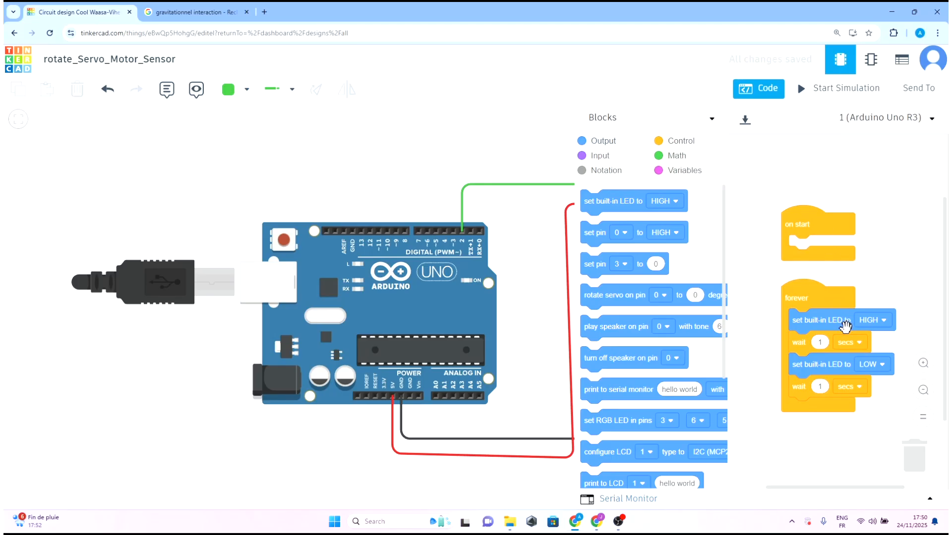
# Step: Remove the default LED and wait blocks from the forever loop and widen the code editor beside the servo circuit
pyautogui.moveTo(846, 326); pyautogui.dragTo(922, 461)
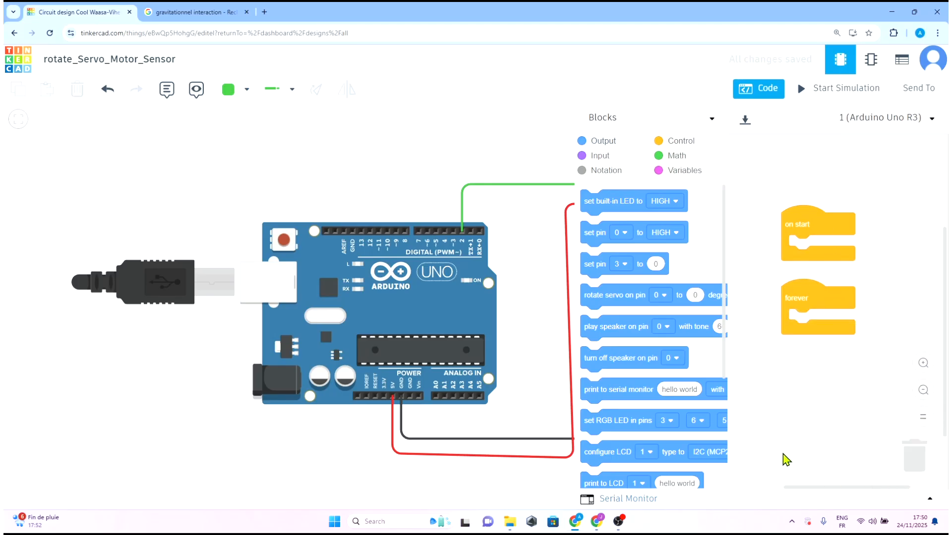
pyautogui.moveTo(528, 265); pyautogui.dragTo(254, 250)
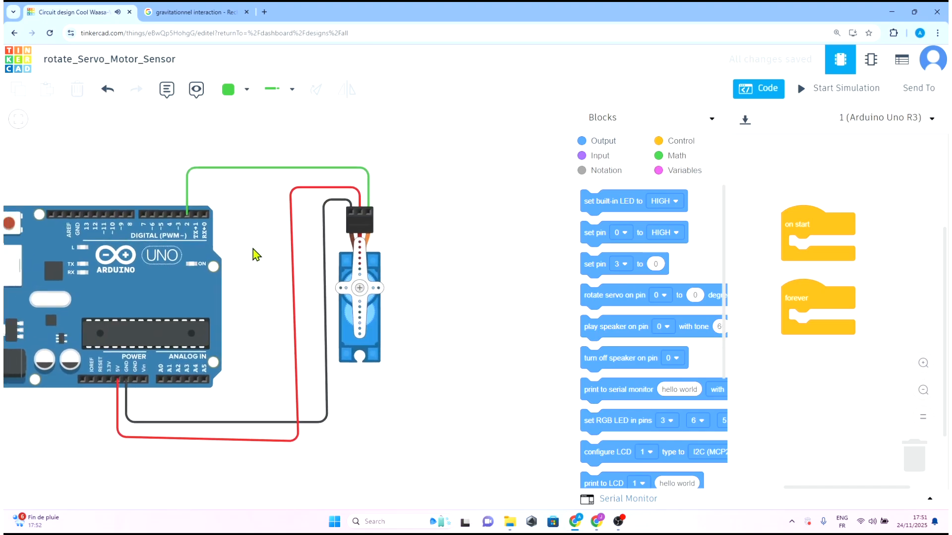
pyautogui.click(758, 89)
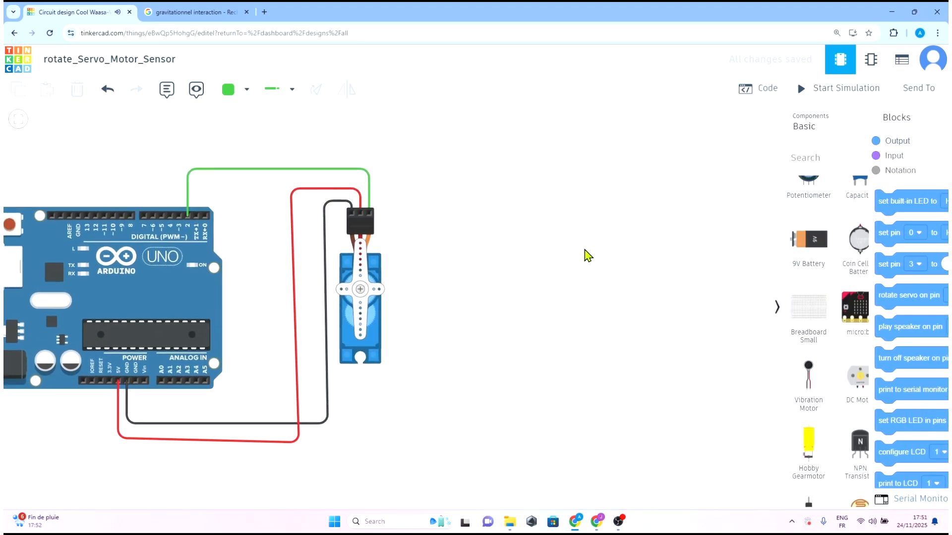
pyautogui.click(766, 91)
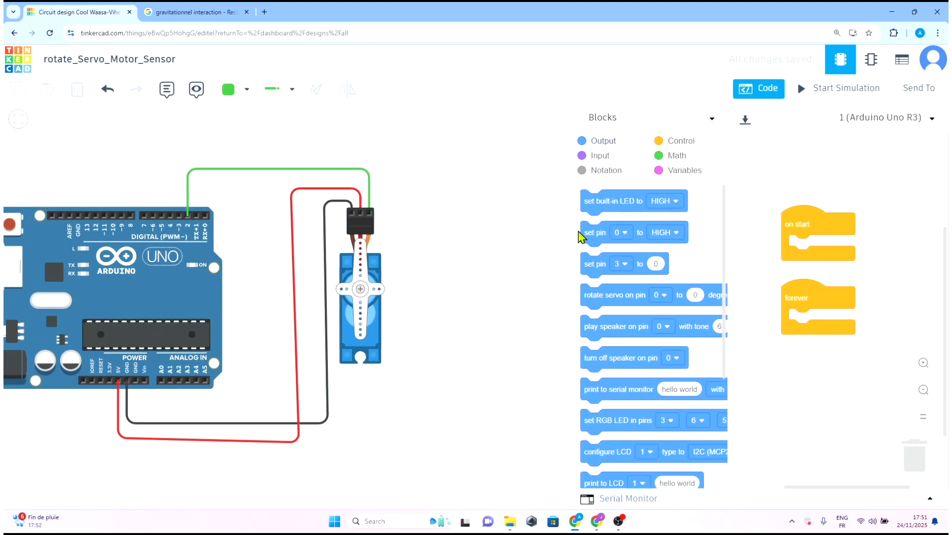
pyautogui.moveTo(570, 219); pyautogui.dragTo(410, 221)
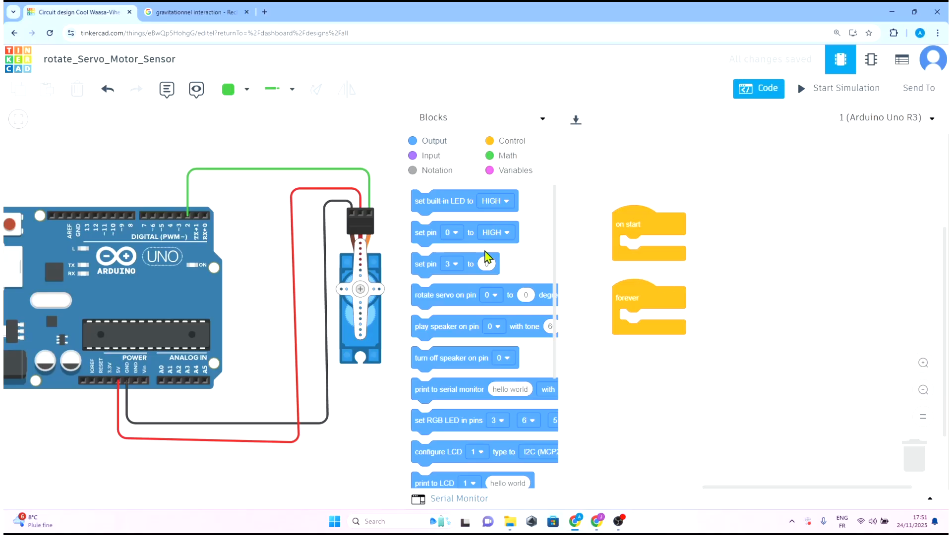
# Step: Add a rotate servo block to the forever loop, set to pin 2 and 170 degrees
pyautogui.scroll(-3, 486, 263)
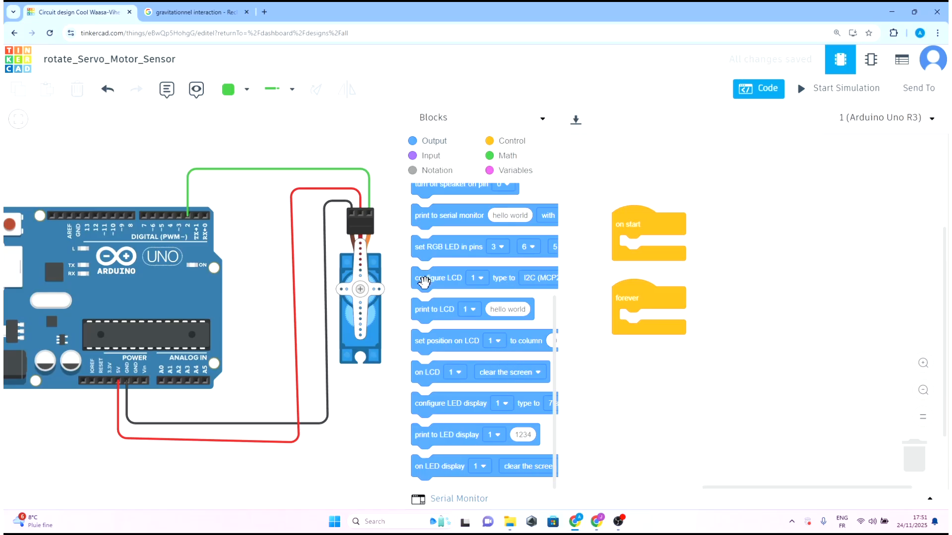
pyautogui.scroll(3, 458, 298)
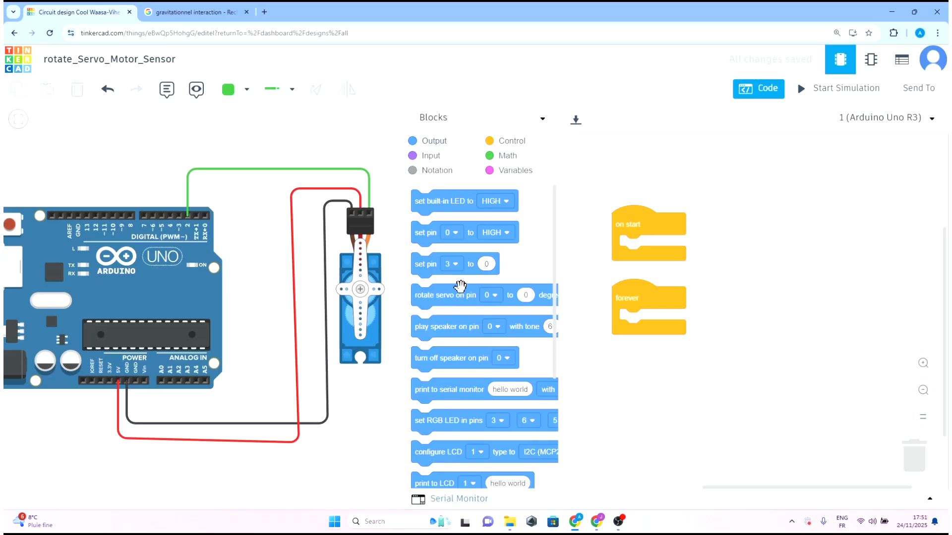
pyautogui.moveTo(443, 304); pyautogui.dragTo(649, 331)
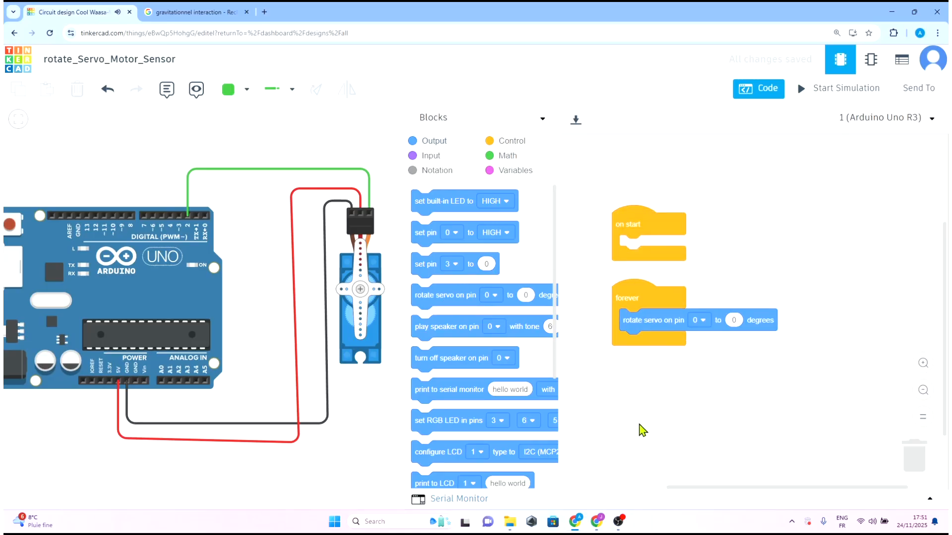
pyautogui.click(702, 321)
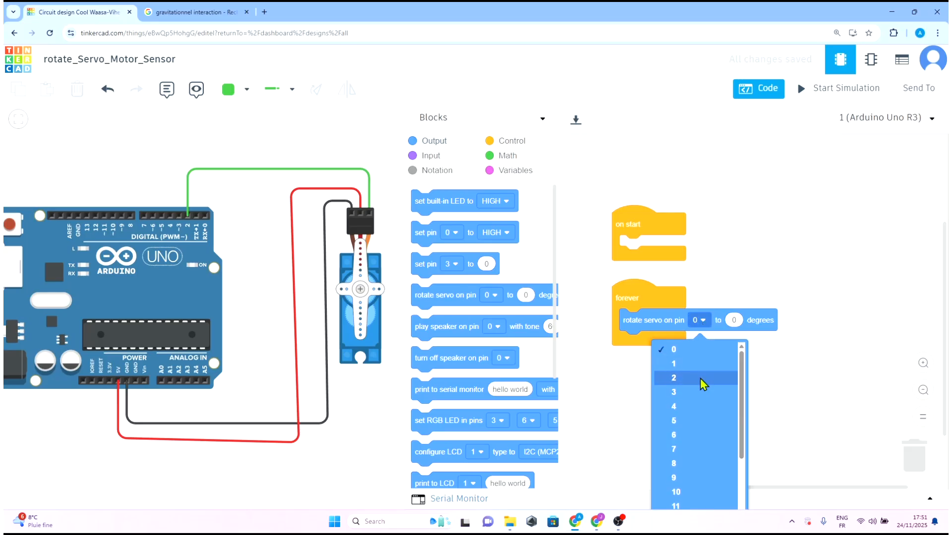
pyautogui.click(703, 379)
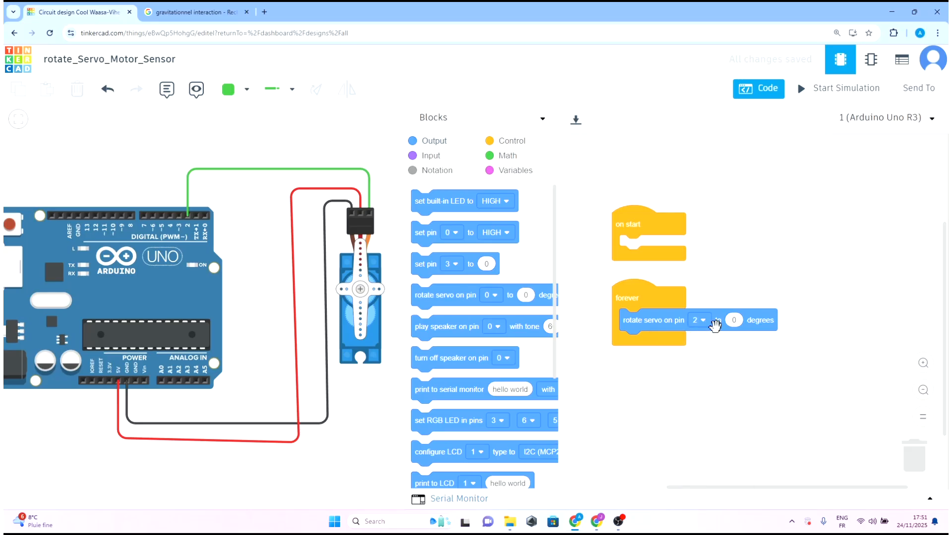
pyautogui.click(733, 321)
pyautogui.write('170')
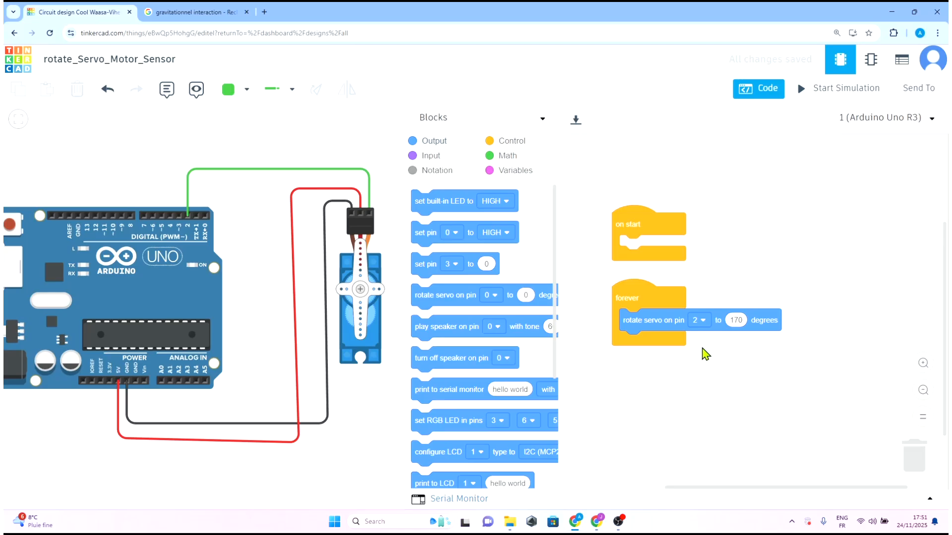
# Step: Add a wait block of 2 secs below the rotate servo block in the forever loop
pyautogui.click(523, 146)
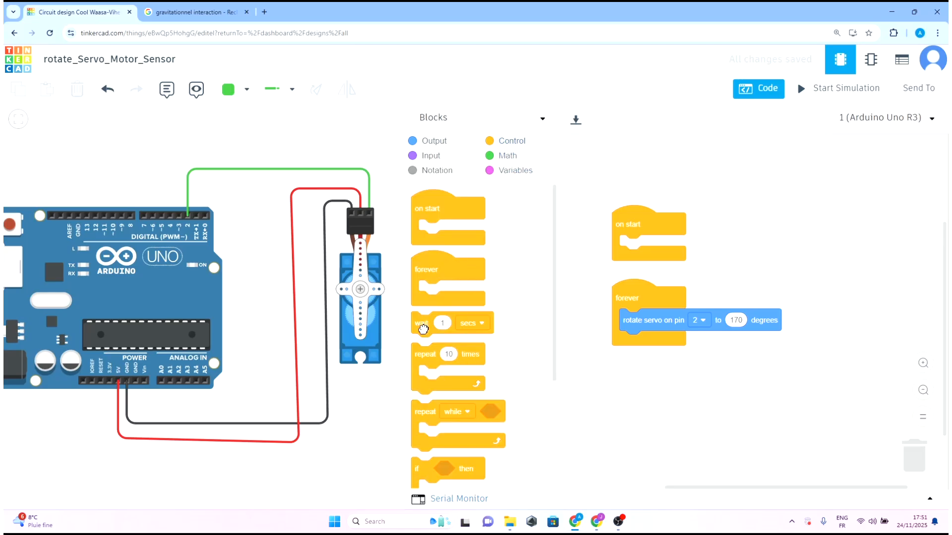
pyautogui.moveTo(421, 323); pyautogui.dragTo(634, 343)
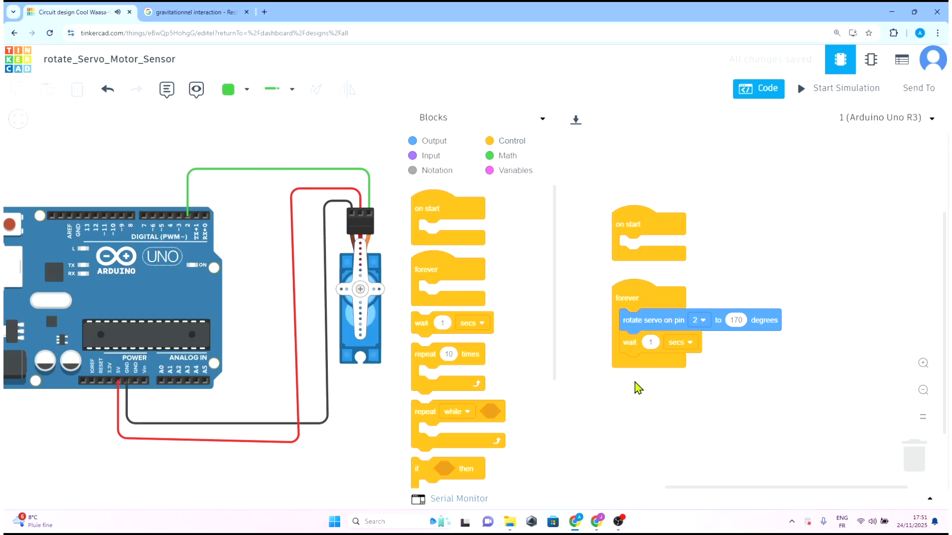
pyautogui.click(651, 343)
pyautogui.write('2')
pyautogui.click(684, 431)
# Step: Duplicate the rotate servo and wait blocks, attach the copy beneath them, and set its rotation to 130 degrees
pyautogui.rightClick(627, 320)
pyautogui.click(655, 333)
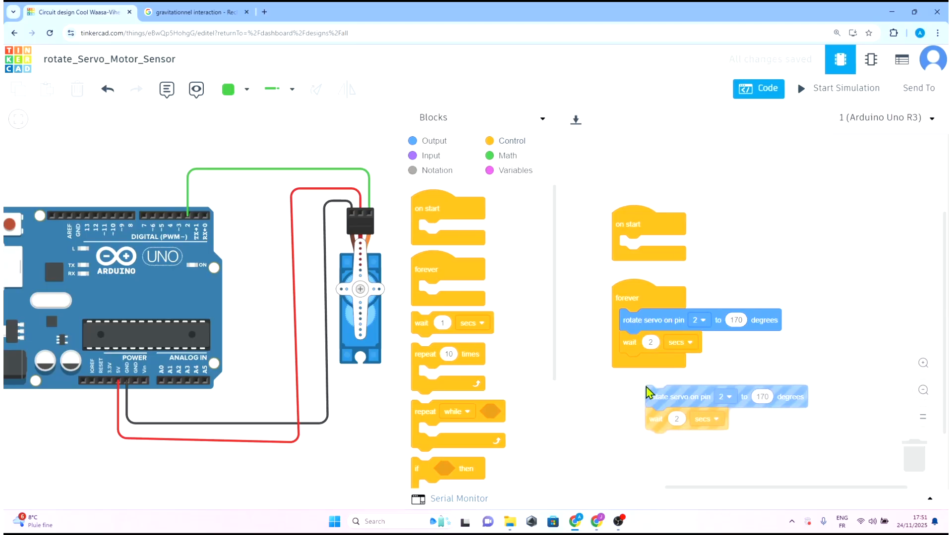
pyautogui.click(623, 365)
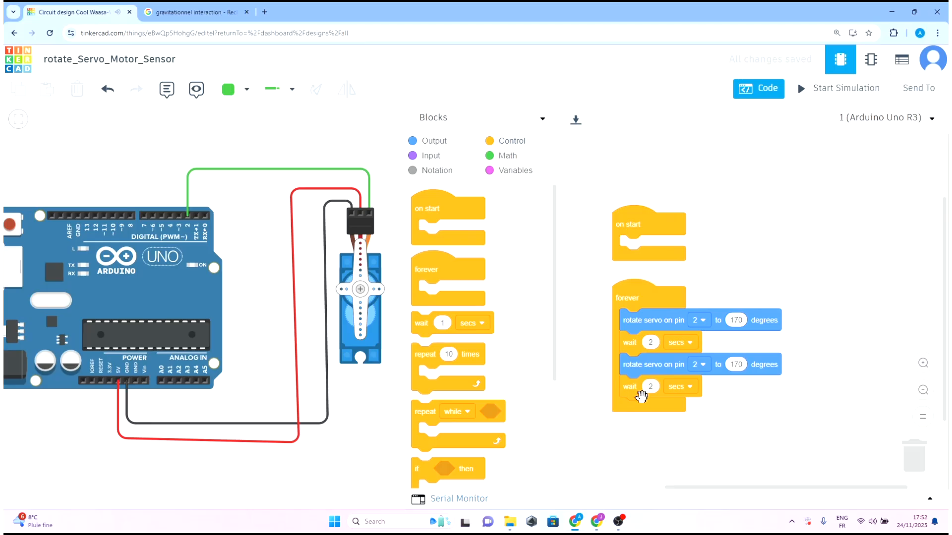
pyautogui.click(737, 366)
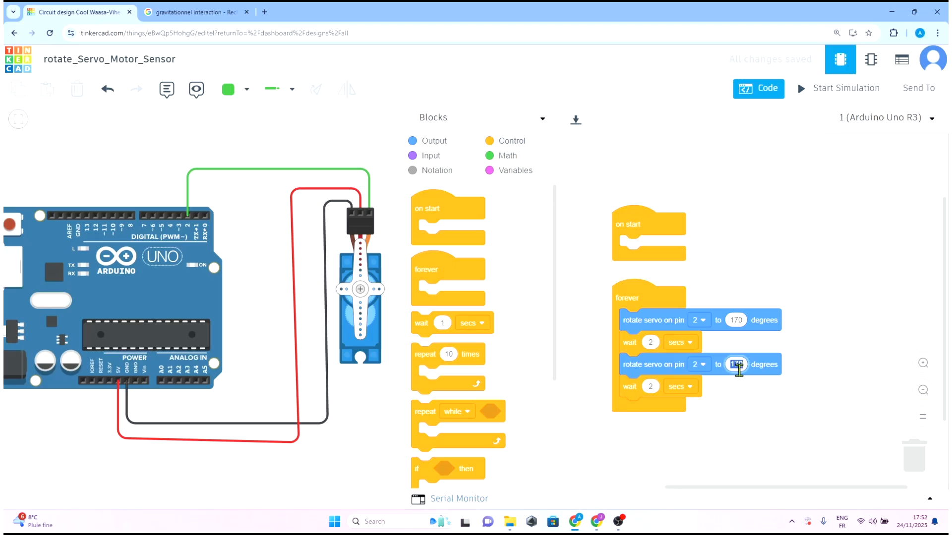
pyautogui.write('1')
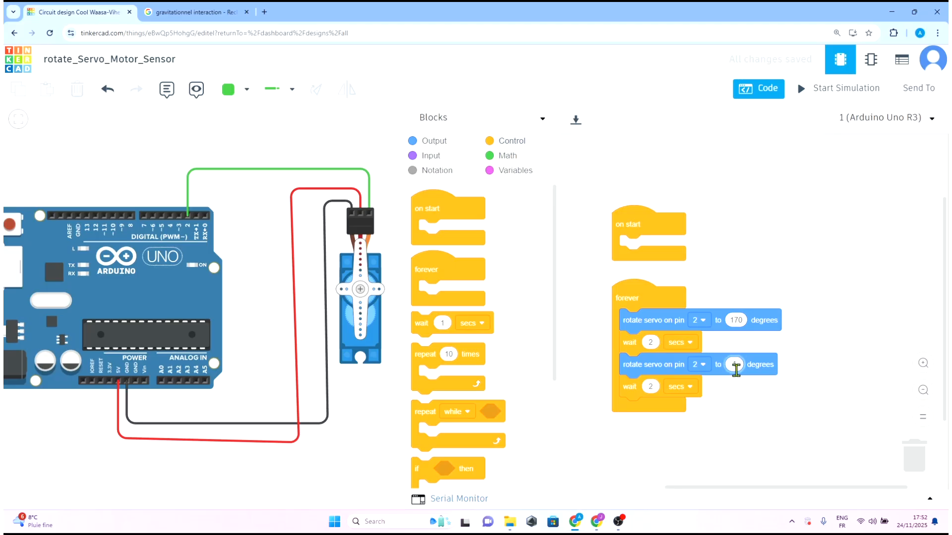
pyautogui.write('20')
pyautogui.press('Return')
# Step: Duplicate the 130-degree rotate servo and wait blocks, attach the copy at the loop's end, and set its rotation to 0 degrees
pyautogui.rightClick(648, 369)
pyautogui.click(685, 383)
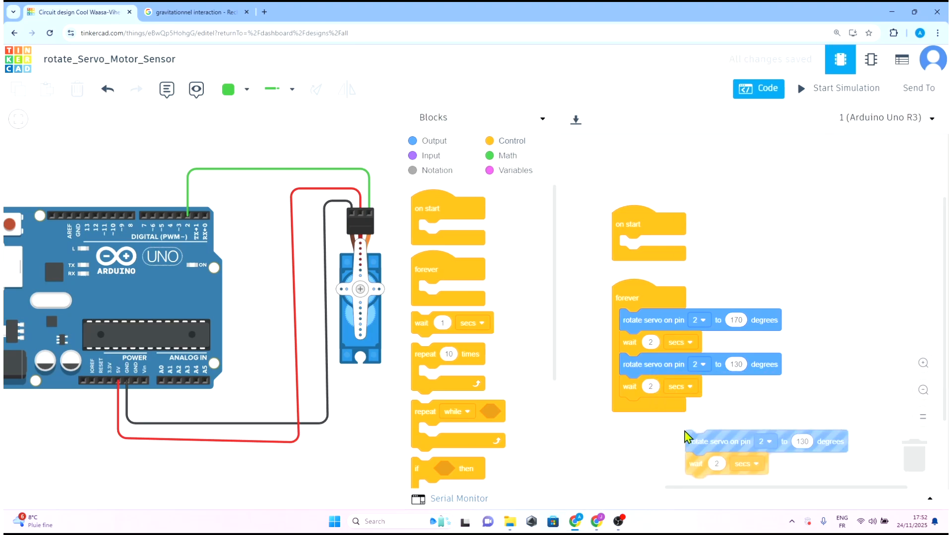
pyautogui.moveTo(686, 437); pyautogui.dragTo(631, 407)
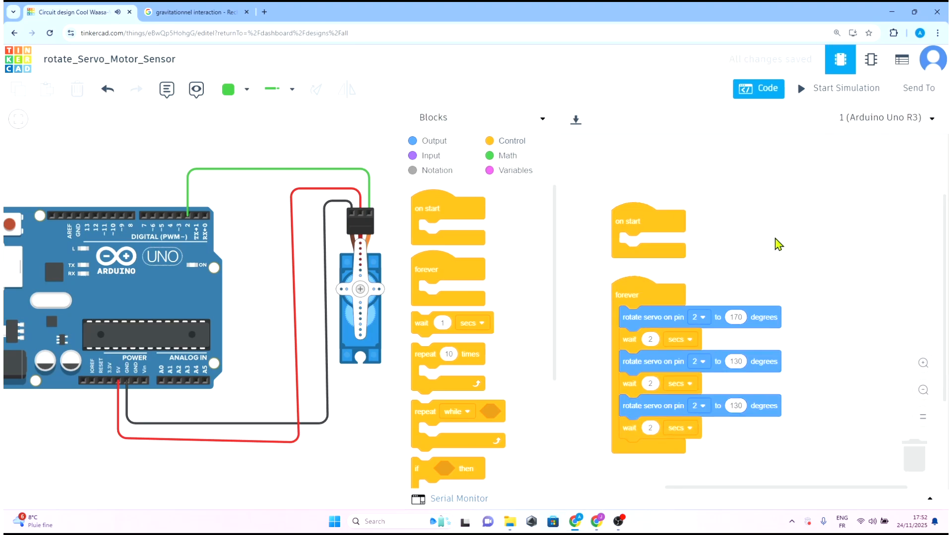
pyautogui.scroll(-1, 763, 270)
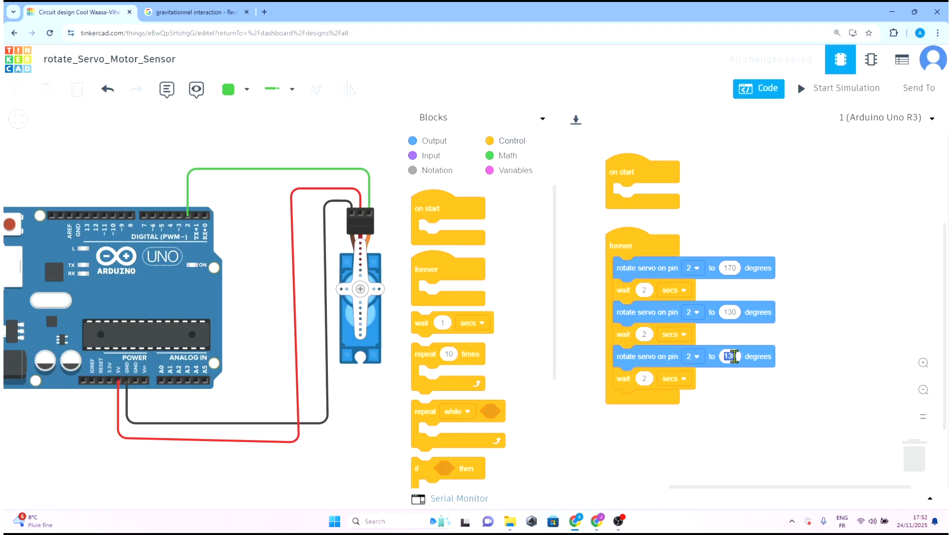
pyautogui.write('0')
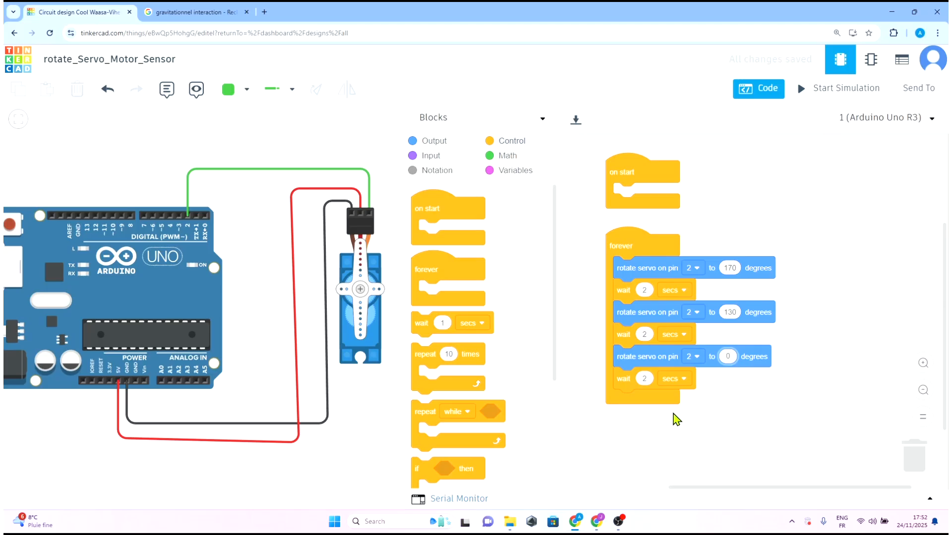
pyautogui.click(751, 404)
# Step: Hide the code editor, run the simulation to check the servo's rotation, and stop it
pyautogui.click(761, 89)
pyautogui.click(831, 94)
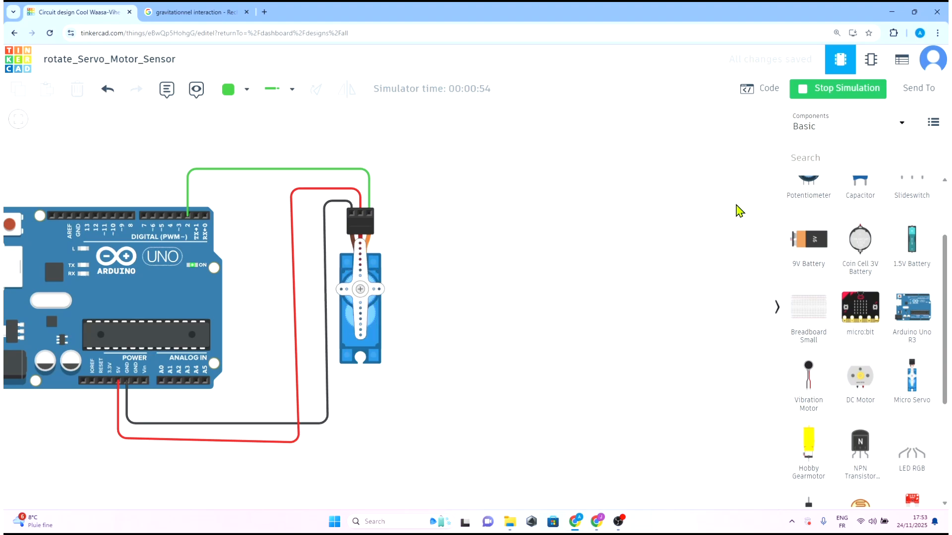
pyautogui.click(819, 101)
pyautogui.moveTo(531, 281); pyautogui.dragTo(669, 276)
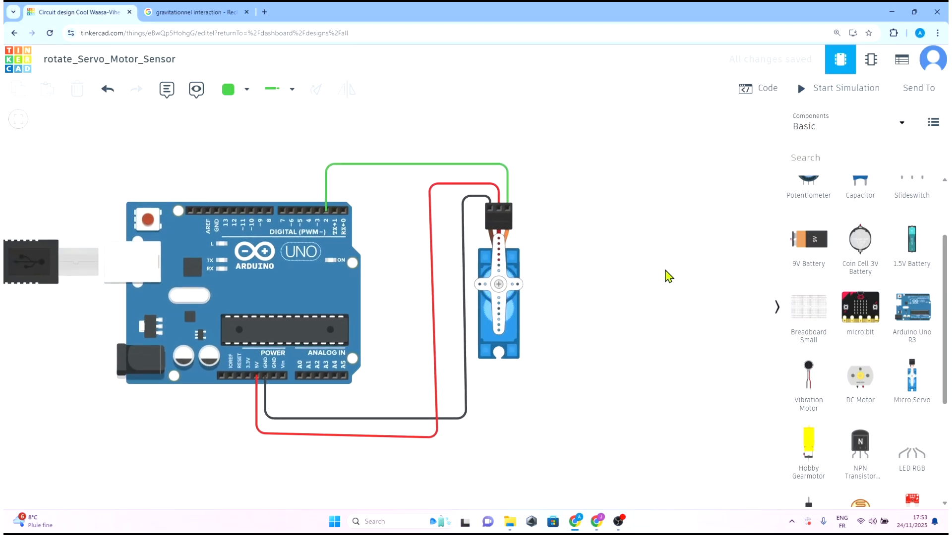
pyautogui.moveTo(607, 250); pyautogui.dragTo(679, 251)
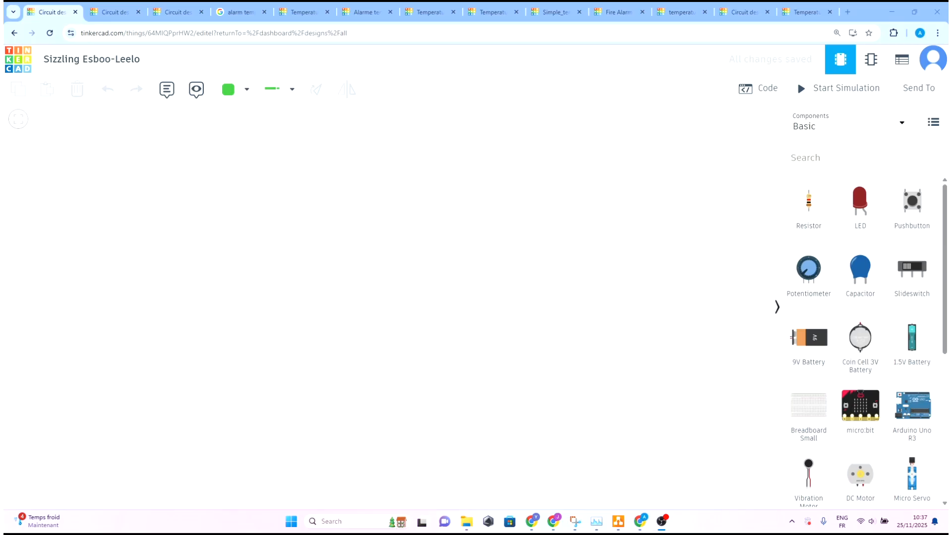
# Step: Rename the new circuit design as Blink_LEDs_Programming
pyautogui.click(64, 57)
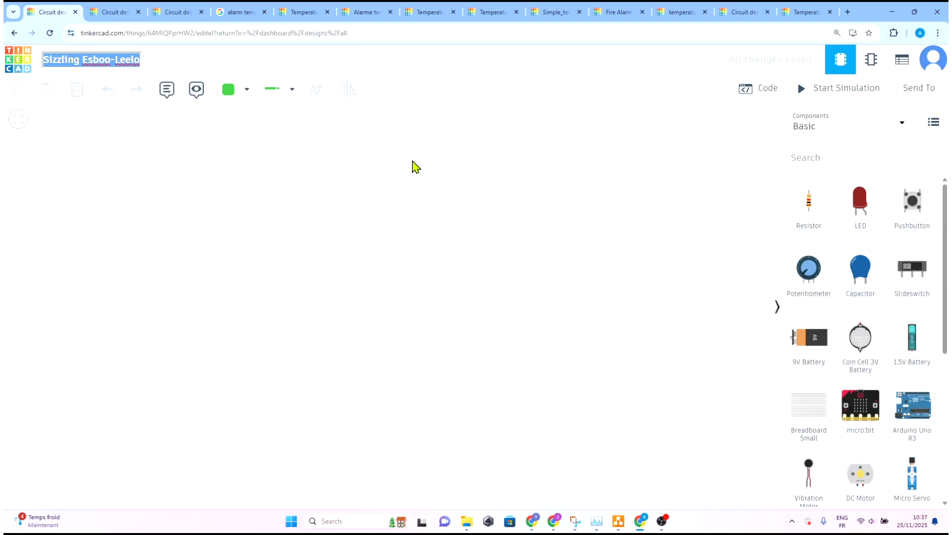
pyautogui.write('Blink_LEDs_Pro')
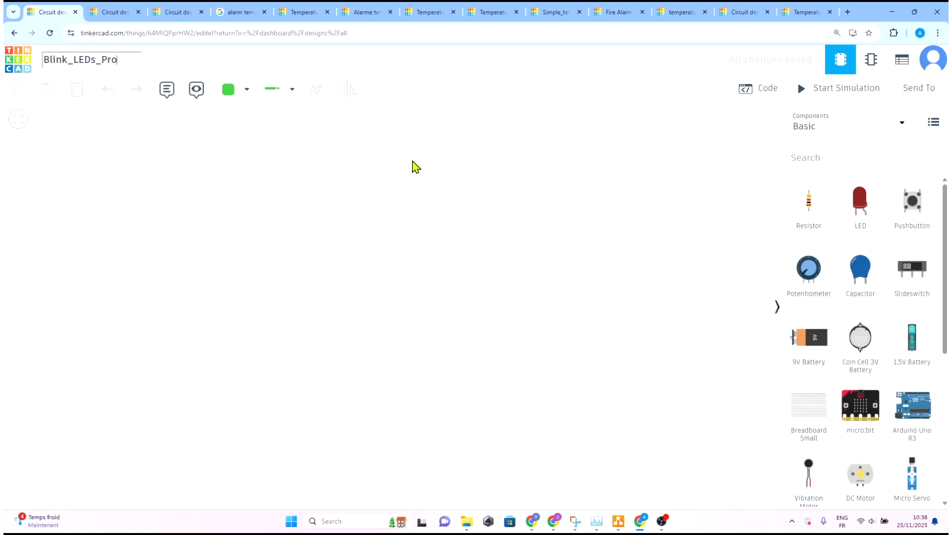
pyautogui.write('gramming')
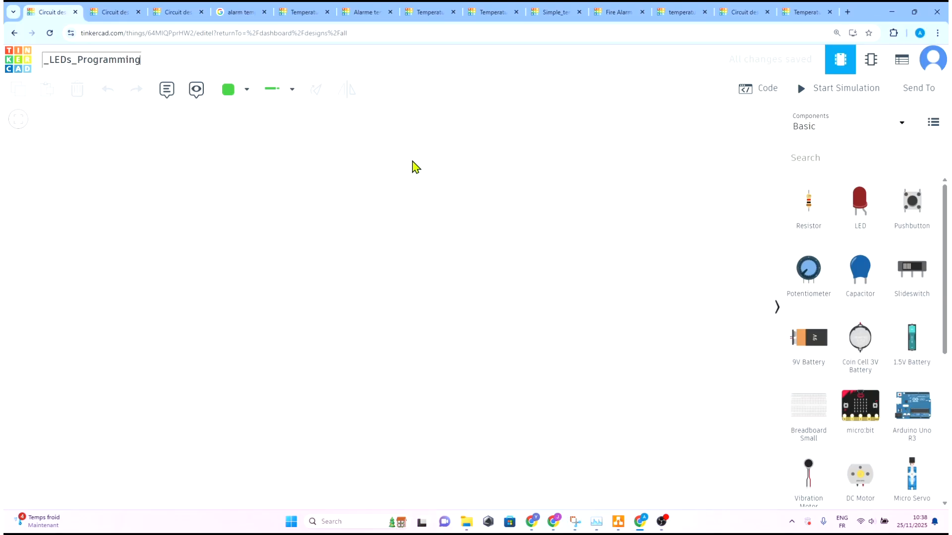
pyautogui.press('Escape')
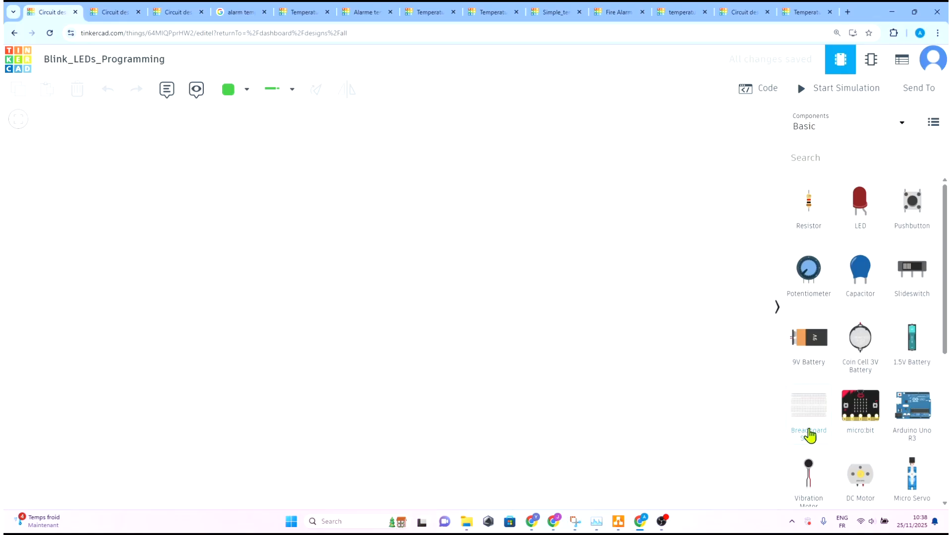
# Step: Place a small breadboard in the workspace and an Arduino Uno R3 directly below it
pyautogui.moveTo(808, 436); pyautogui.dragTo(405, 263)
pyautogui.moveTo(912, 417); pyautogui.dragTo(348, 452)
pyautogui.moveTo(521, 264); pyautogui.dragTo(523, 206)
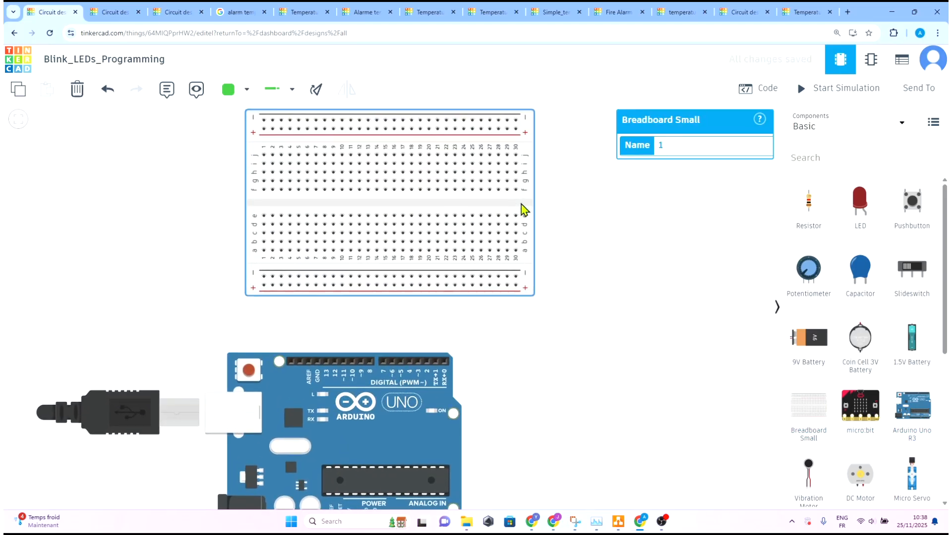
pyautogui.moveTo(416, 208); pyautogui.dragTo(402, 238)
pyautogui.click(375, 427)
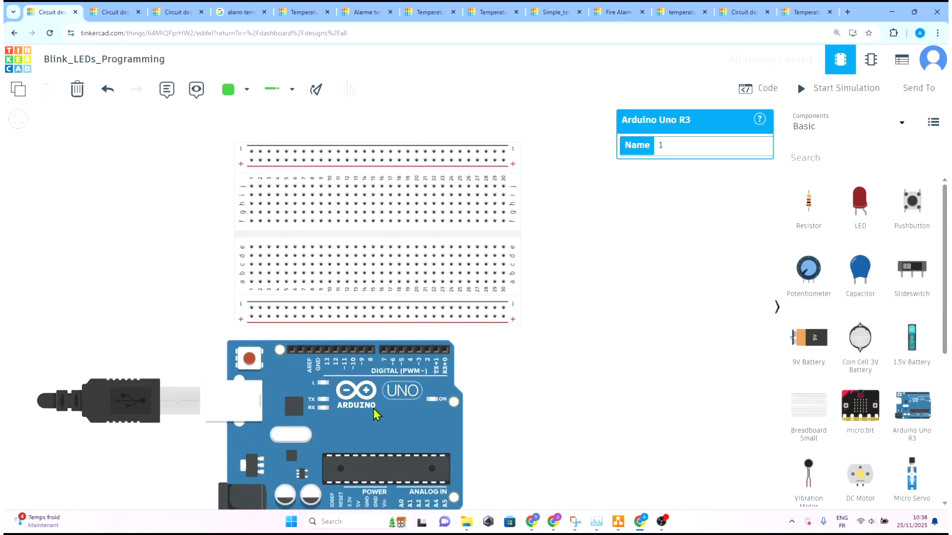
pyautogui.scroll(-1, 609, 274)
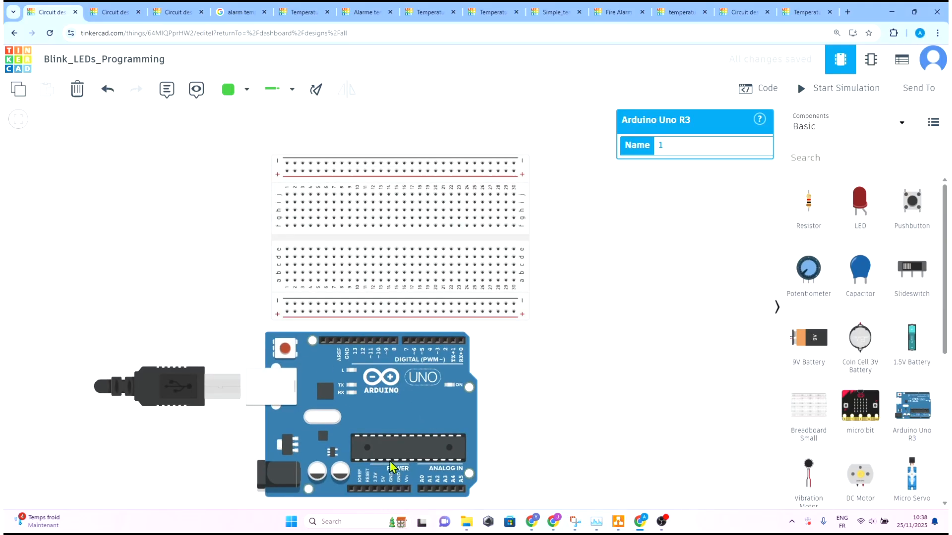
pyautogui.moveTo(559, 428); pyautogui.dragTo(562, 404)
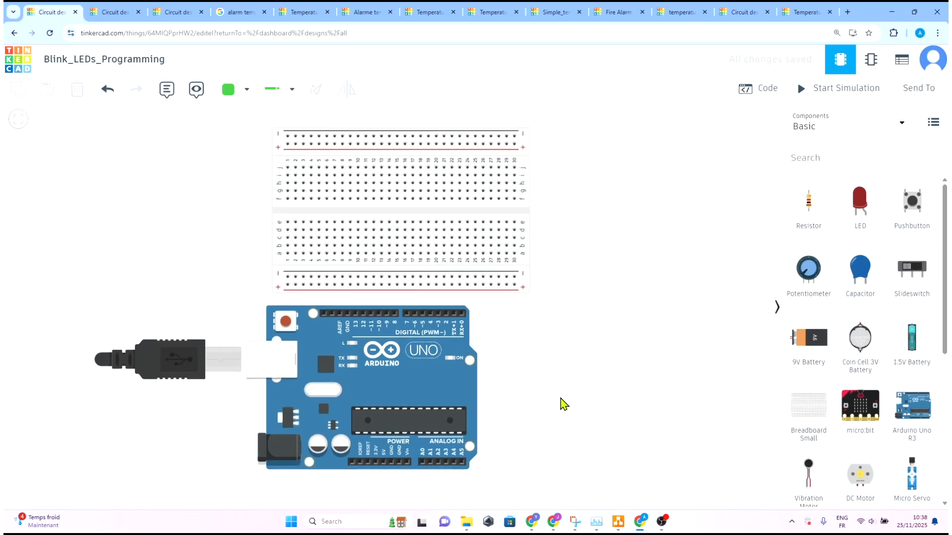
# Step: Wire the Arduino's power-side GND pin to the breadboard's lower negative rail at column 30, routed around the board, and straighten the bend
pyautogui.click(392, 463)
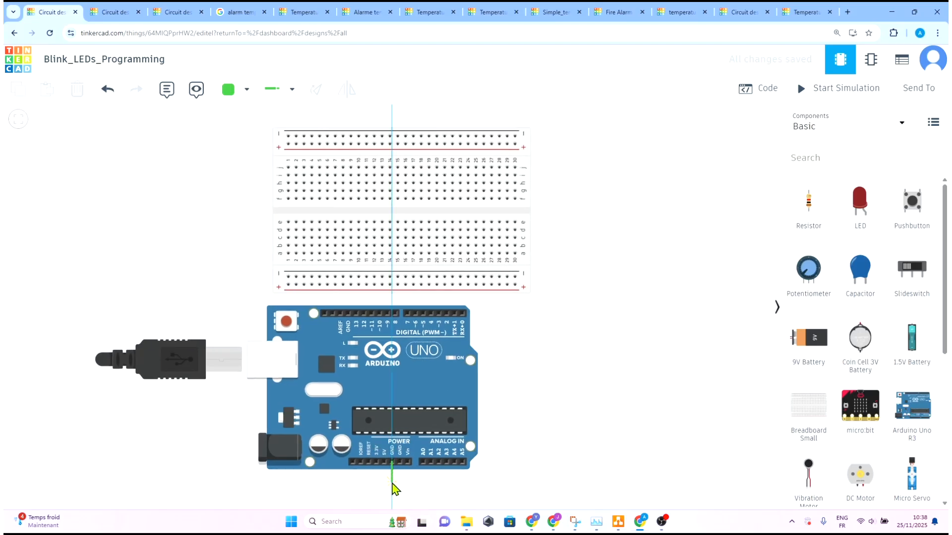
pyautogui.click(392, 481)
pyautogui.click(577, 482)
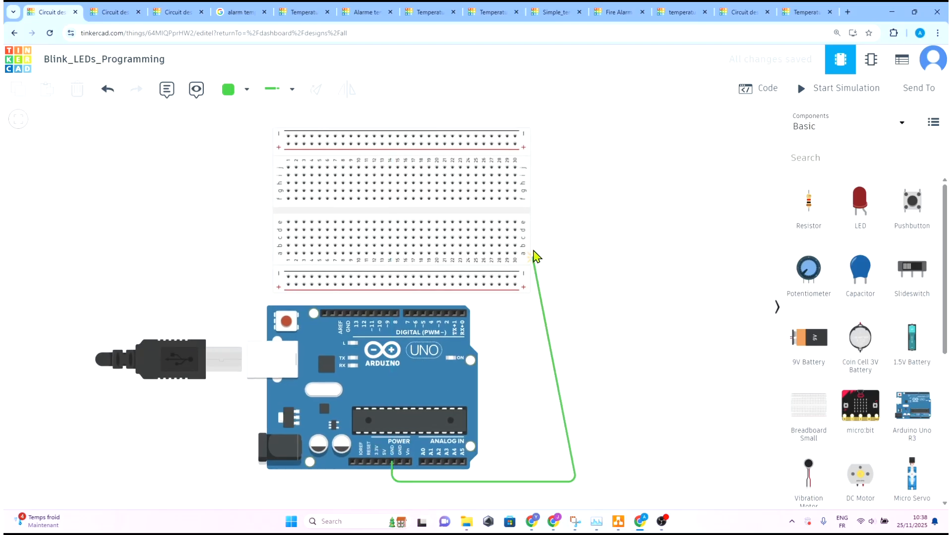
pyautogui.click(577, 271)
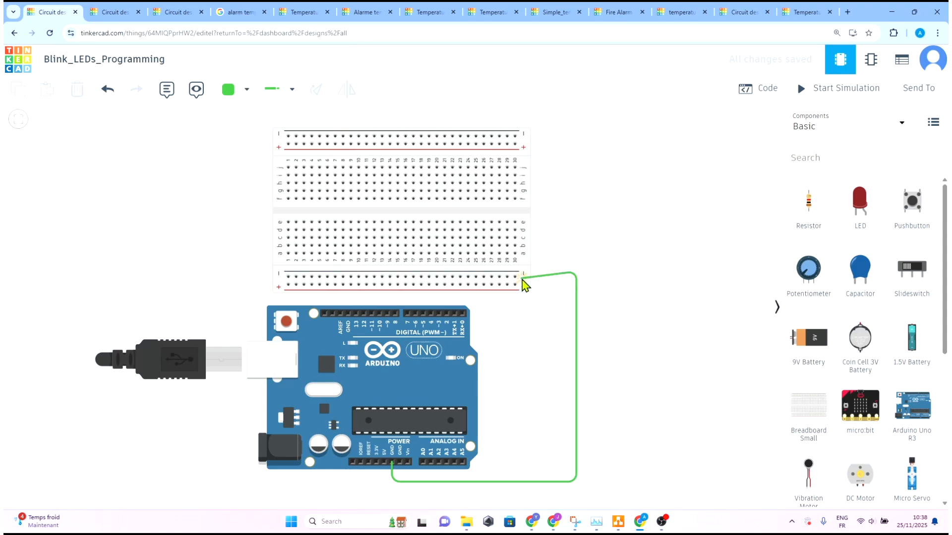
pyautogui.click(515, 277)
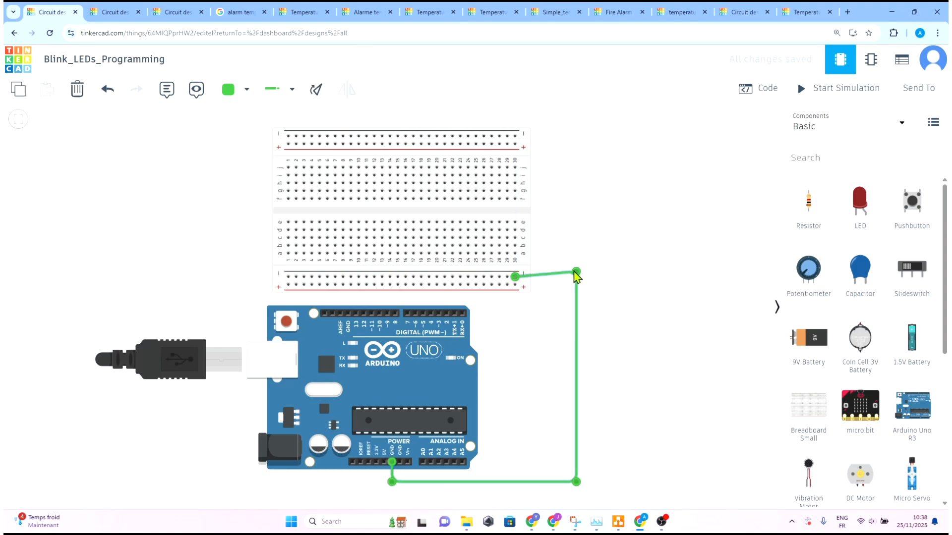
pyautogui.moveTo(576, 273); pyautogui.dragTo(575, 279)
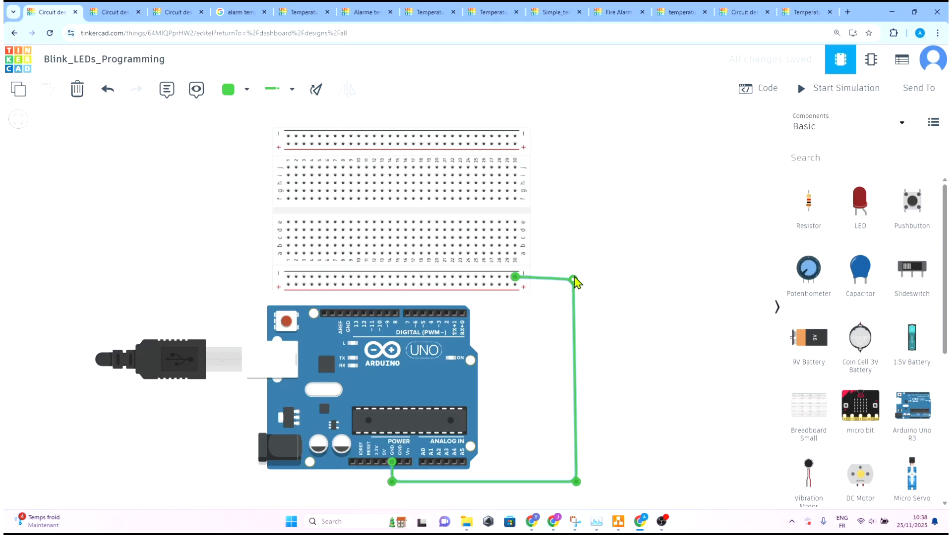
pyautogui.click(570, 288)
pyautogui.click(571, 288)
pyautogui.moveTo(573, 304); pyautogui.dragTo(520, 296)
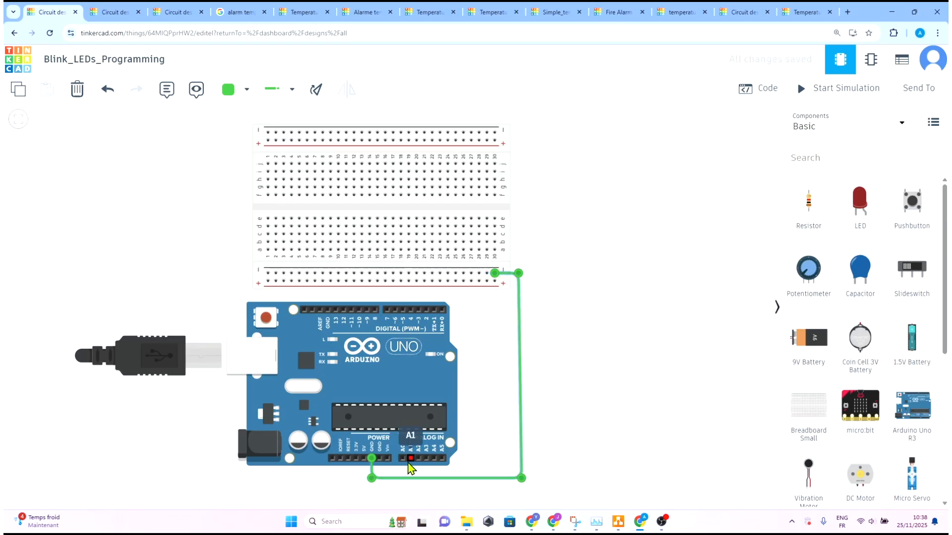
# Step: Wire the Arduino's 5V pin to the breadboard's lower positive rail at column 30, routed outside the GND wire, and straighten the bend
pyautogui.click(358, 485)
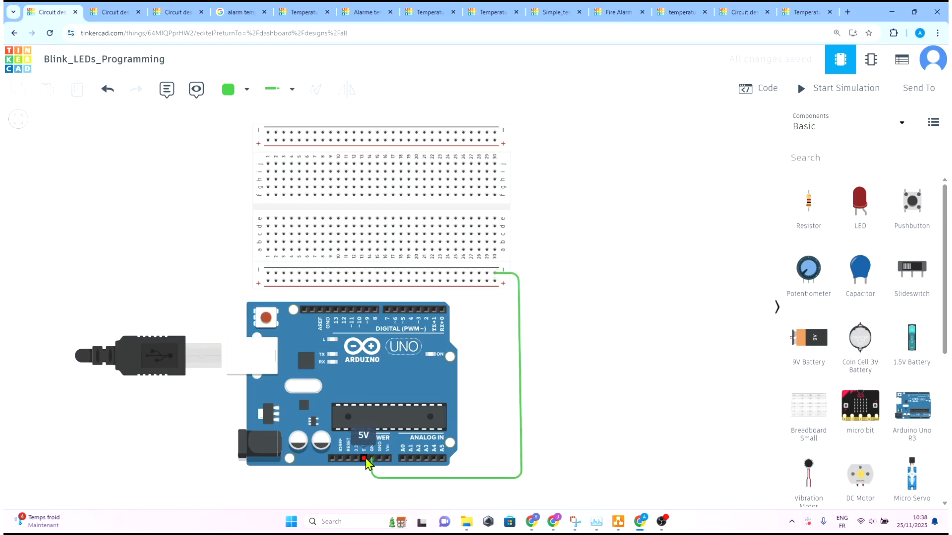
pyautogui.click(364, 459)
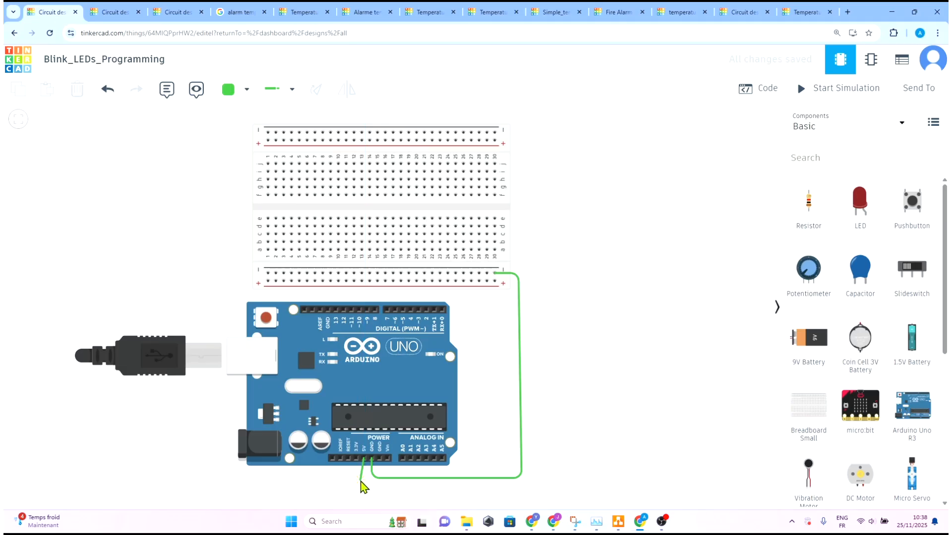
pyautogui.click(365, 479)
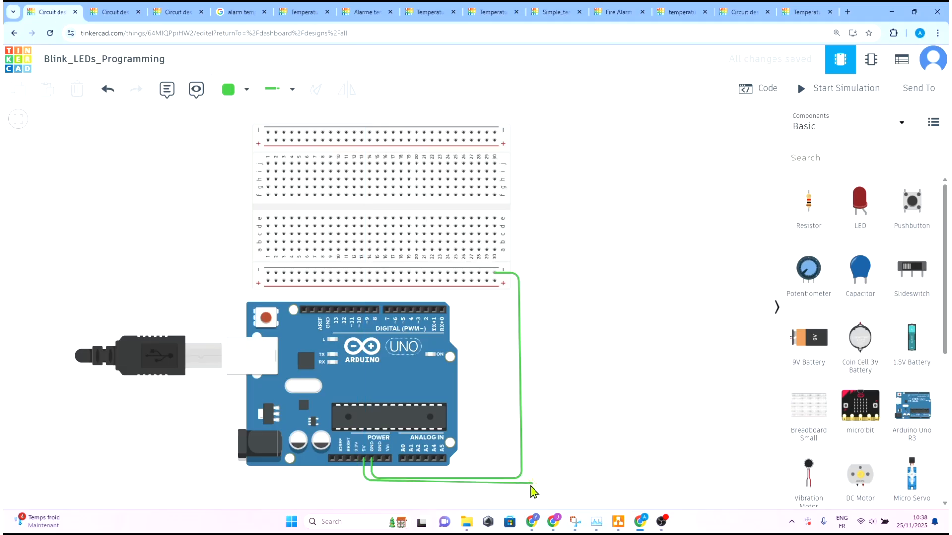
pyautogui.click(364, 497)
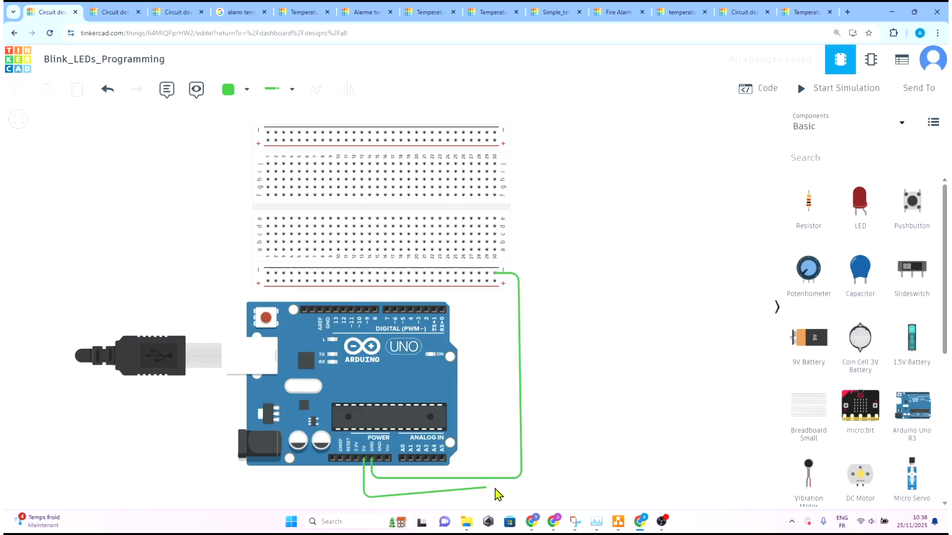
pyautogui.click(536, 493)
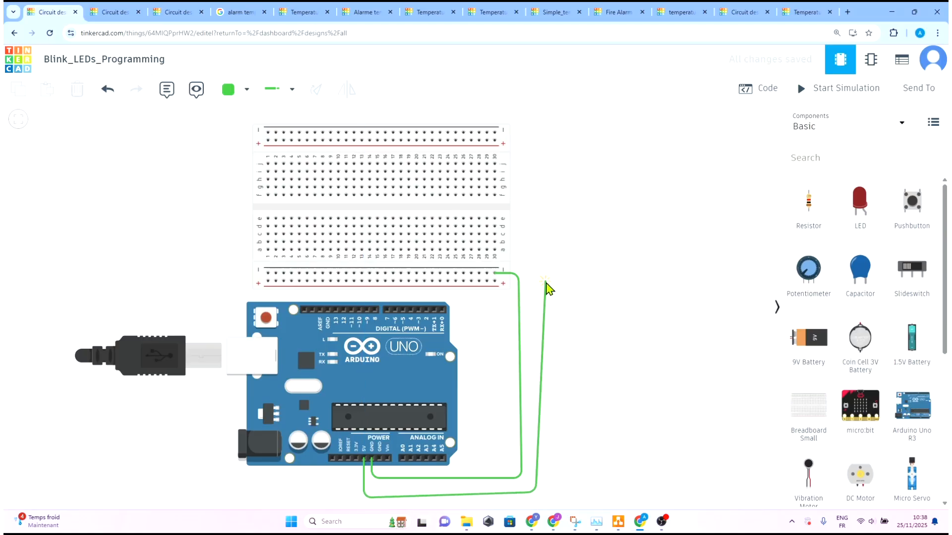
pyautogui.click(545, 282)
pyautogui.click(494, 281)
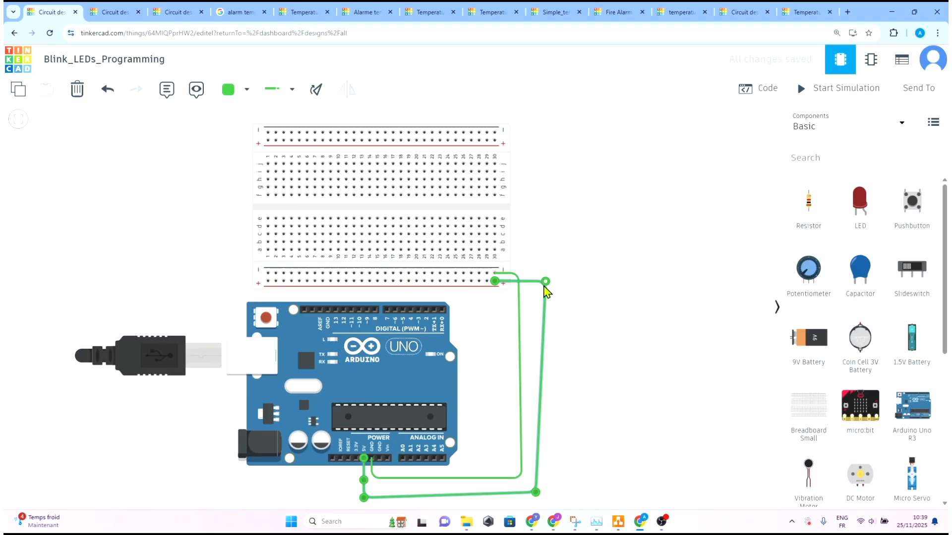
pyautogui.moveTo(544, 285); pyautogui.dragTo(533, 281)
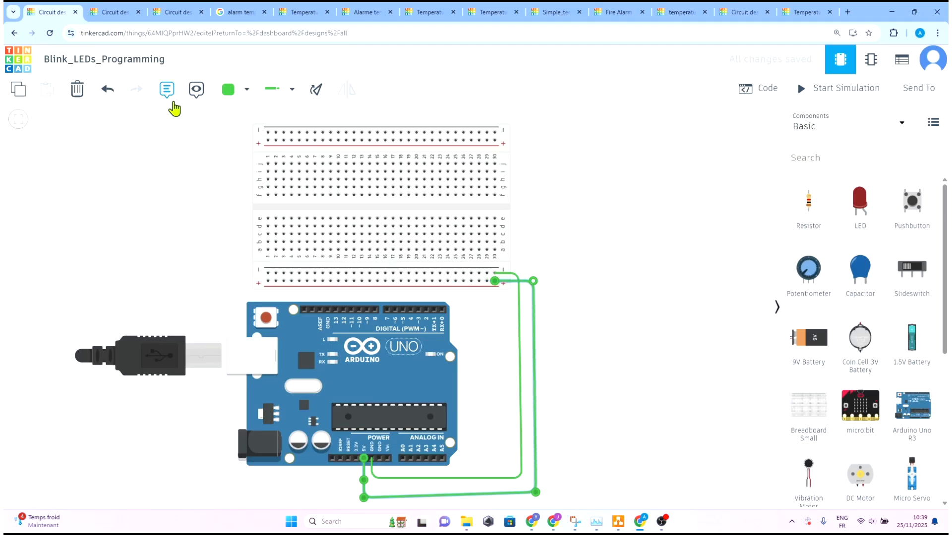
# Step: Colour the 5V wire red and the GND wire black
pyautogui.click(229, 90)
pyautogui.click(258, 152)
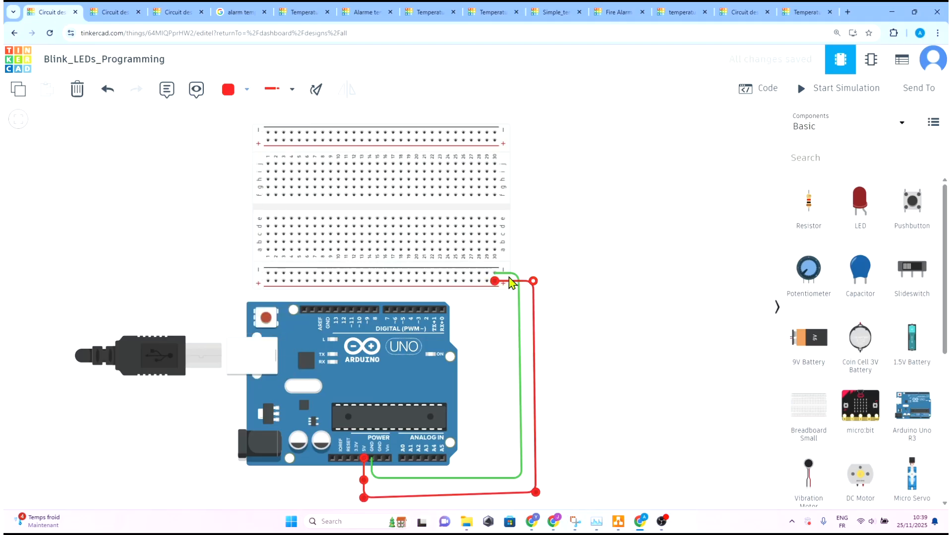
pyautogui.click(510, 276)
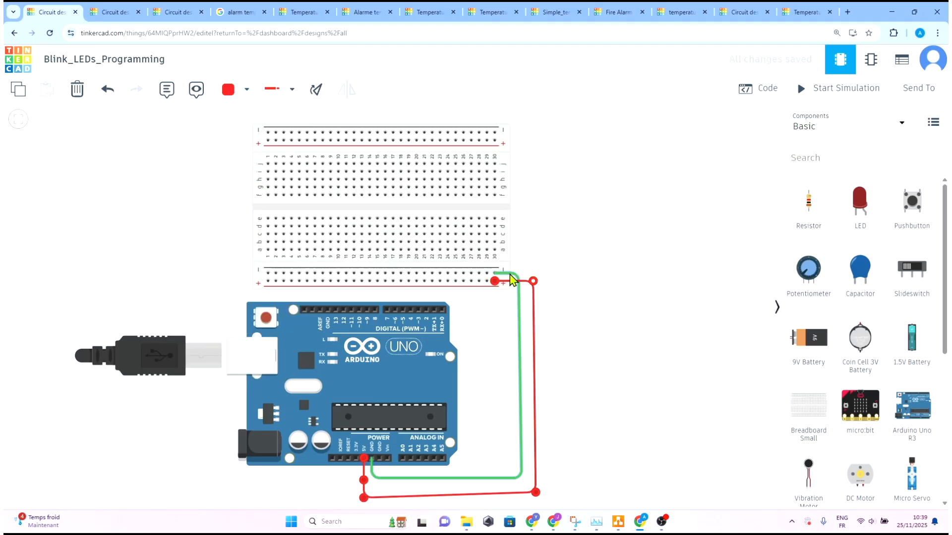
pyautogui.click(229, 90)
pyautogui.click(254, 128)
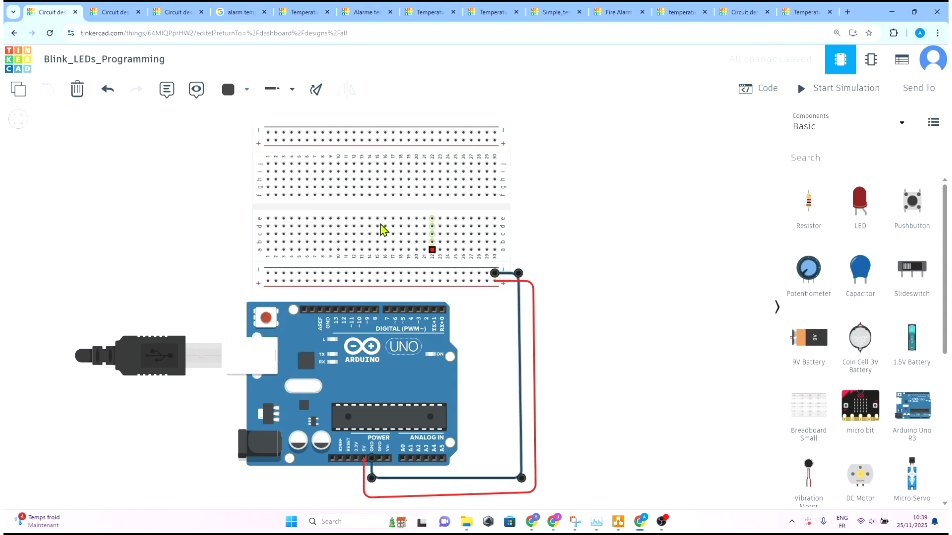
# Step: Run a black jumper from the lower positive rail at column 1 to the upper negative rail, with squared bends beside the breadboard
pyautogui.click(268, 280)
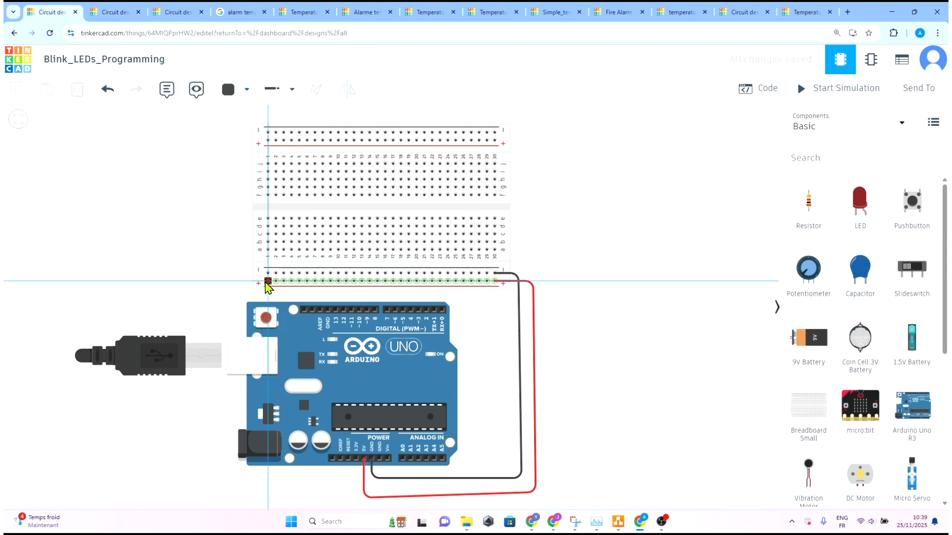
pyautogui.click(240, 282)
pyautogui.click(240, 128)
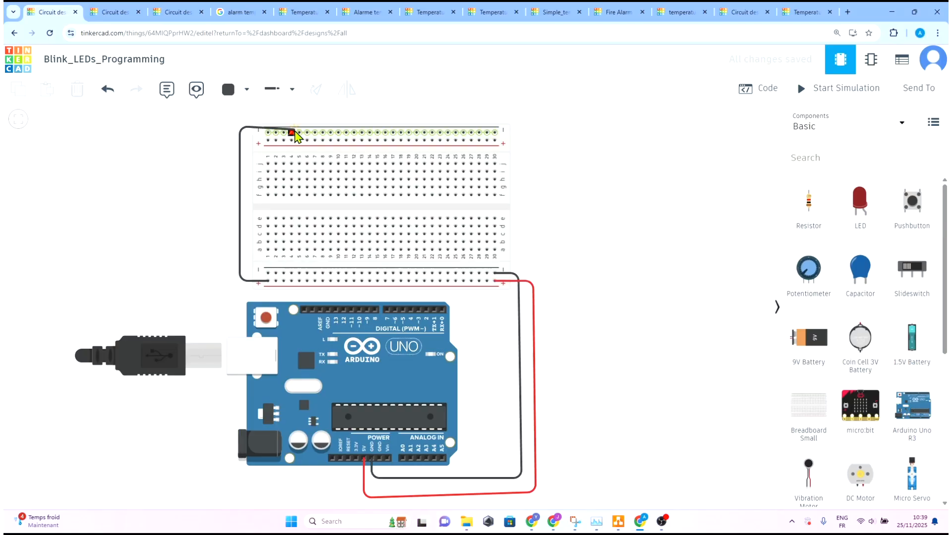
pyautogui.click(268, 132)
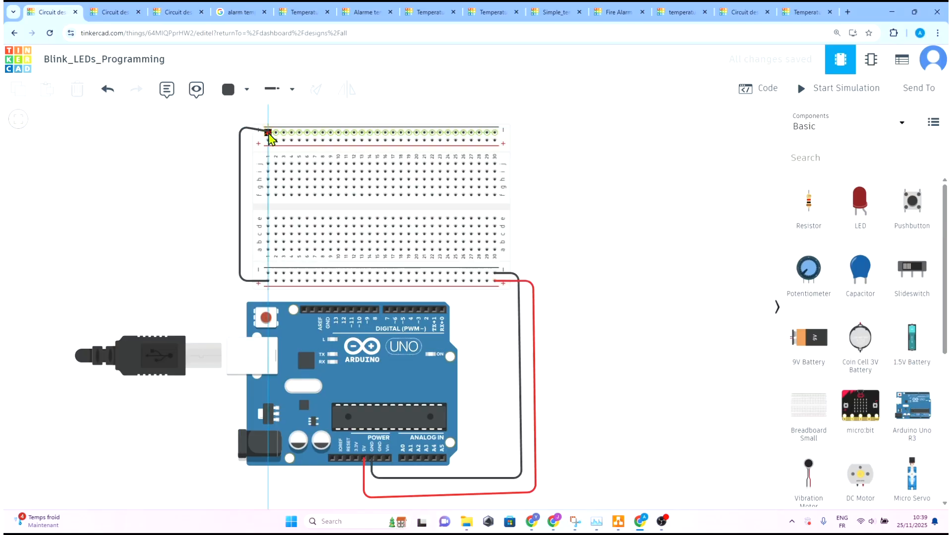
pyautogui.moveTo(239, 129)
pyautogui.mouseDown()
pyautogui.moveTo(252, 142)
pyautogui.moveTo(239, 132)
pyautogui.mouseUp()
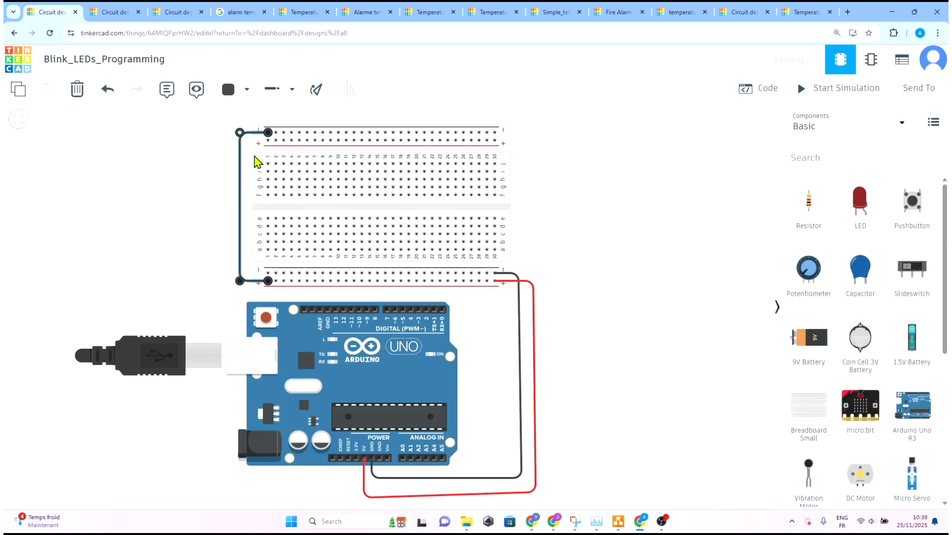
pyautogui.click(268, 139)
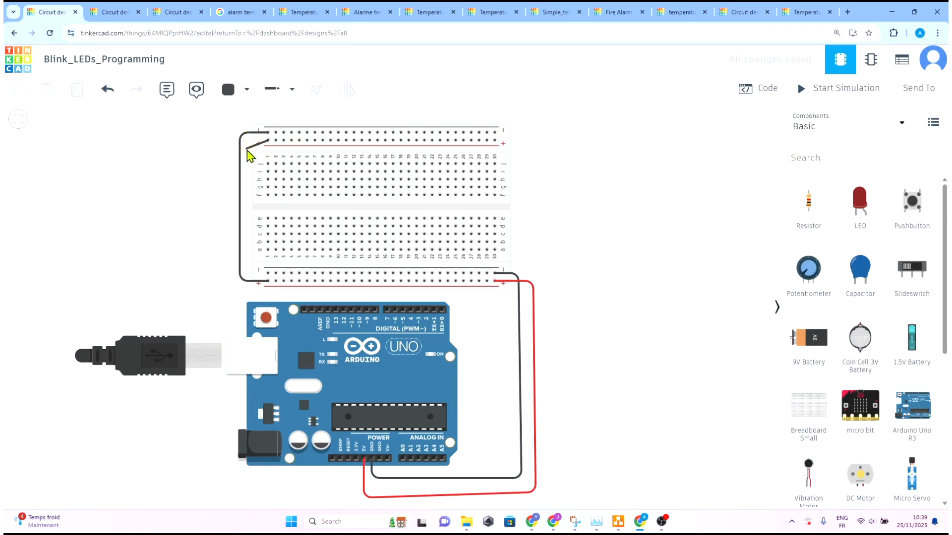
pyautogui.click(229, 141)
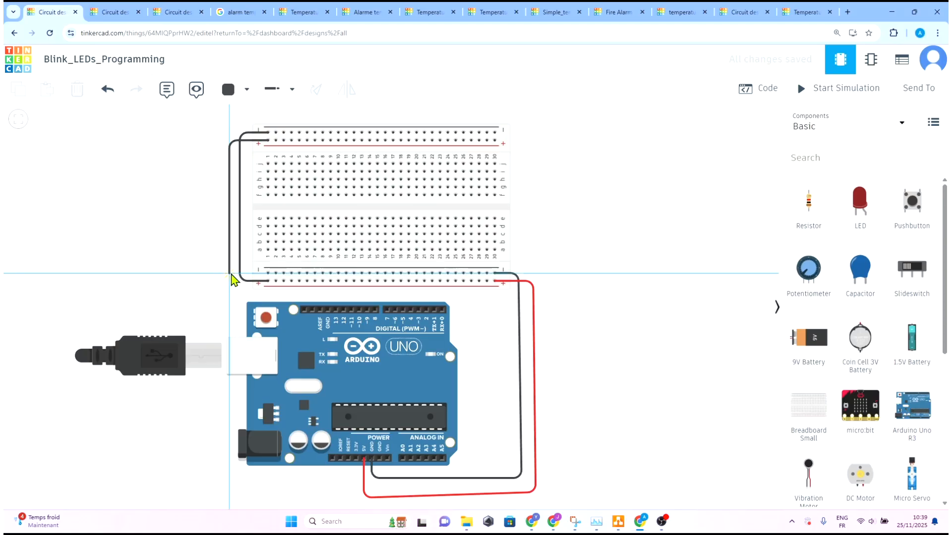
pyautogui.press('Escape')
# Step: Move the jumper's upper end from the upper negative rail to the upper positive rail at column 1
pyautogui.click(265, 282)
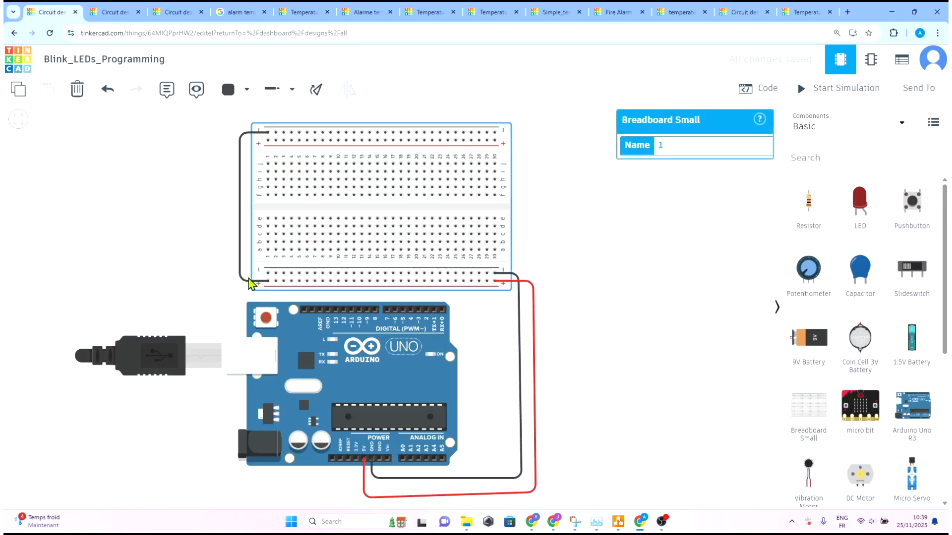
pyautogui.click(247, 133)
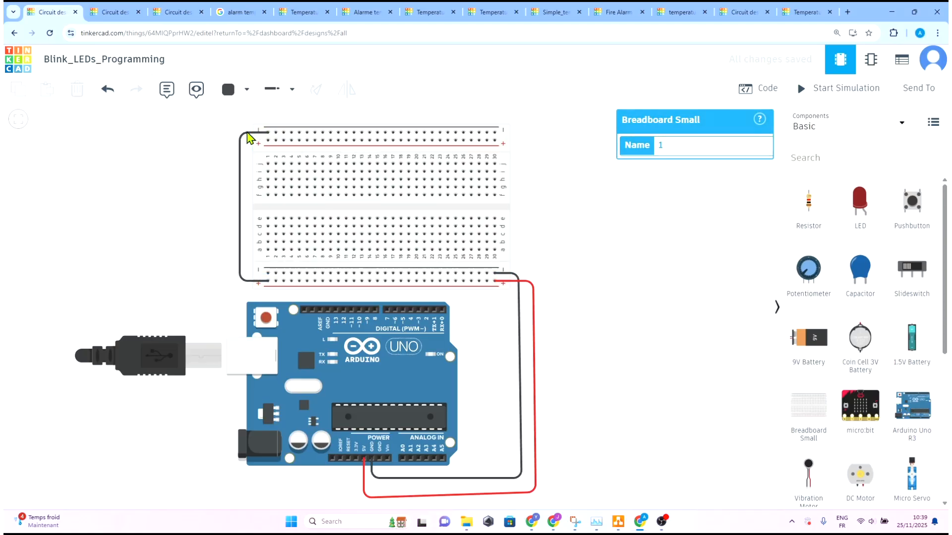
pyautogui.moveTo(269, 134); pyautogui.dragTo(235, 133)
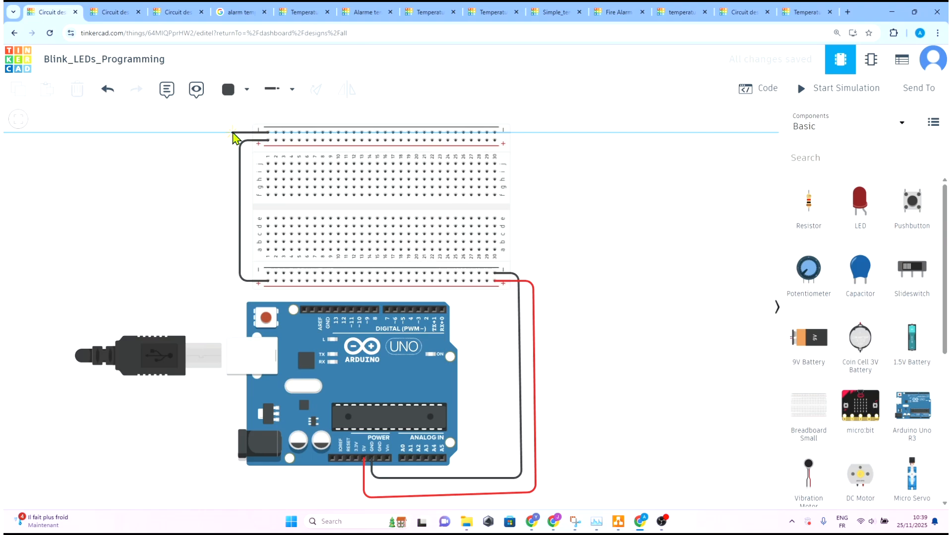
# Step: Run a black jumper from the upper negative rail to the lower negative rail at column 1, outside the existing jumper
pyautogui.click(233, 133)
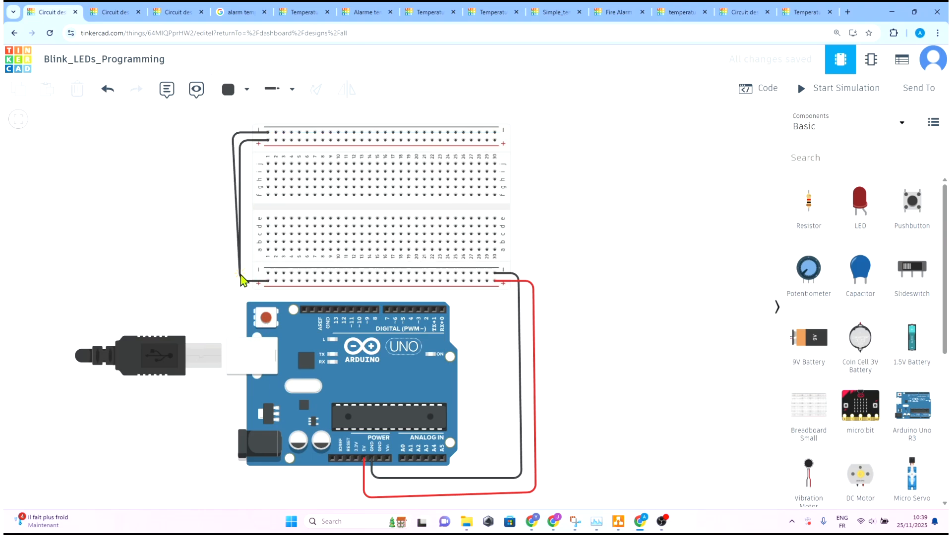
pyautogui.click(230, 274)
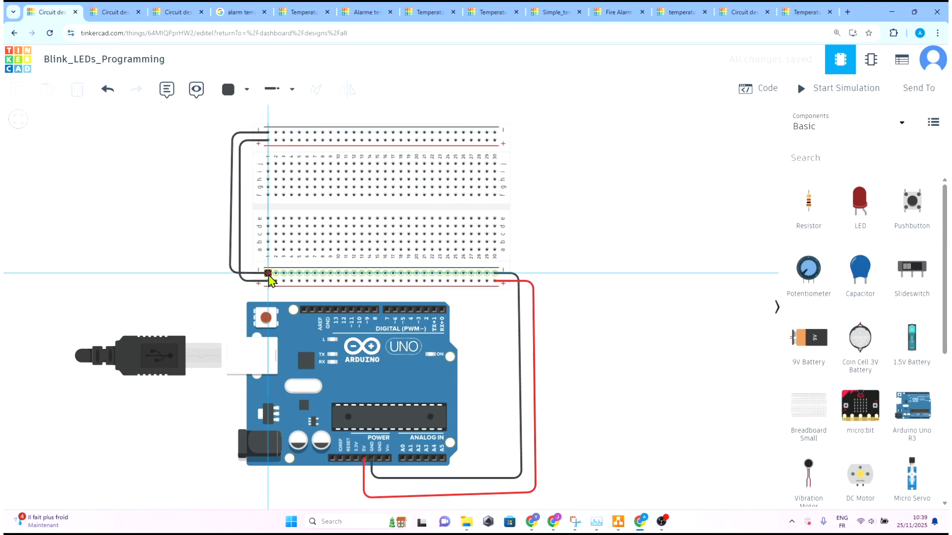
pyautogui.click(268, 273)
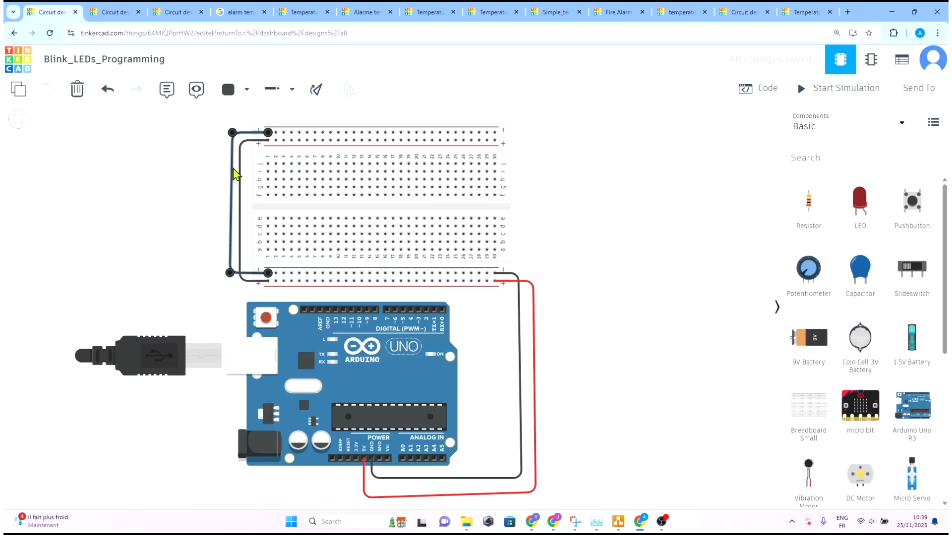
# Step: Colour the jumper linking the two positive rails red
pyautogui.click(247, 148)
pyautogui.click(250, 145)
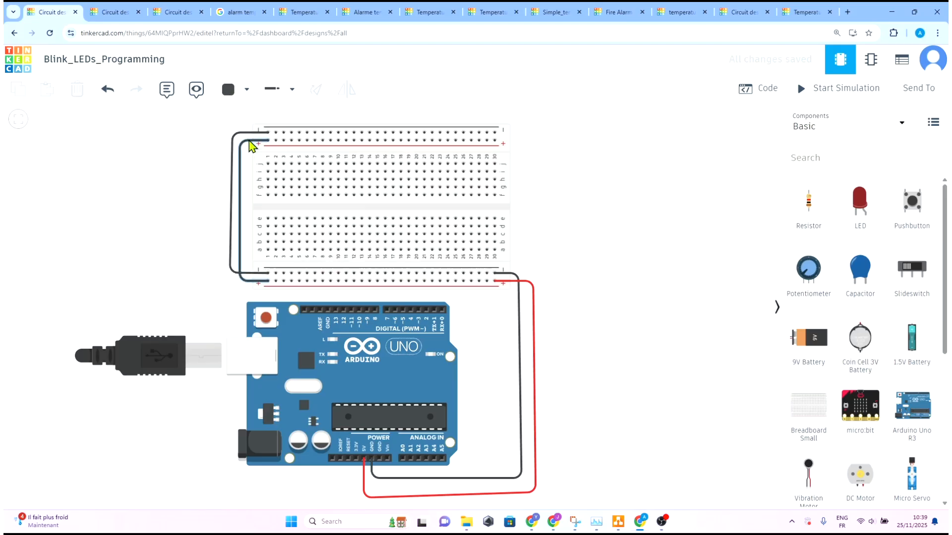
pyautogui.click(248, 90)
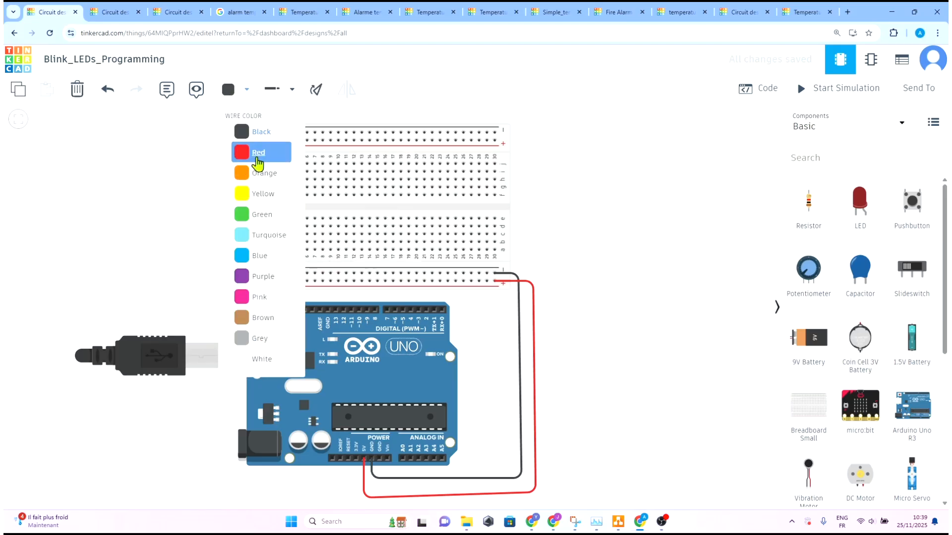
pyautogui.click(257, 155)
# Step: Place three red LEDs along breadboard row e, with their cathodes in columns 5, 9 and 13
pyautogui.moveTo(860, 204); pyautogui.dragTo(311, 218)
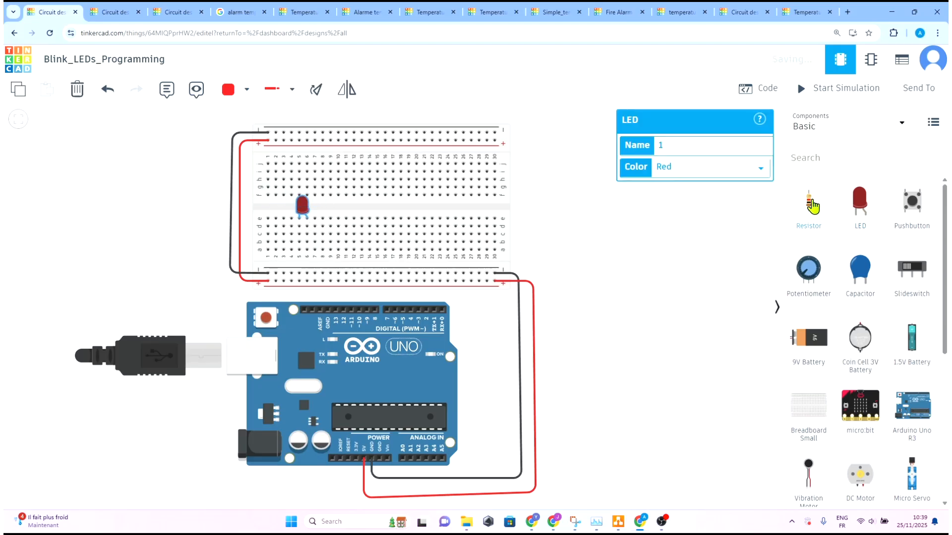
pyautogui.moveTo(858, 210); pyautogui.dragTo(336, 216)
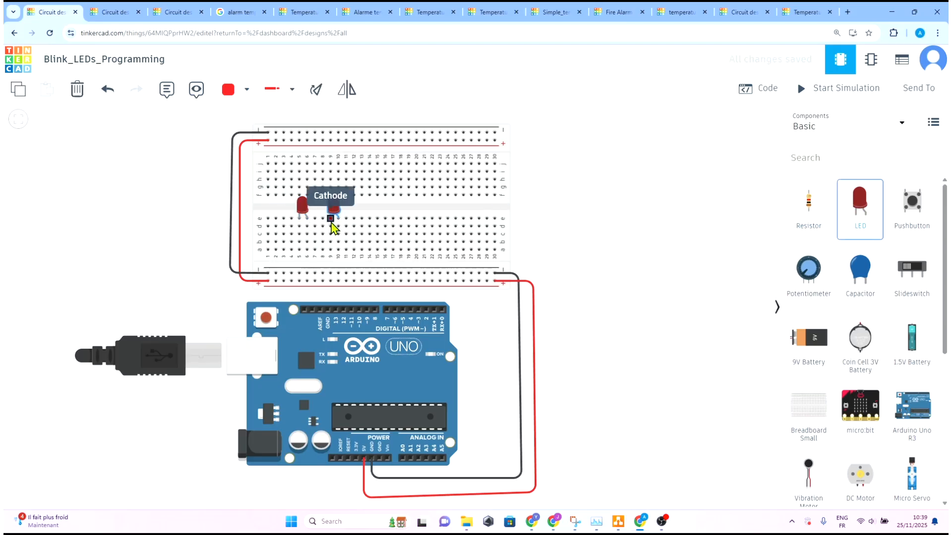
pyautogui.moveTo(850, 227); pyautogui.dragTo(365, 224)
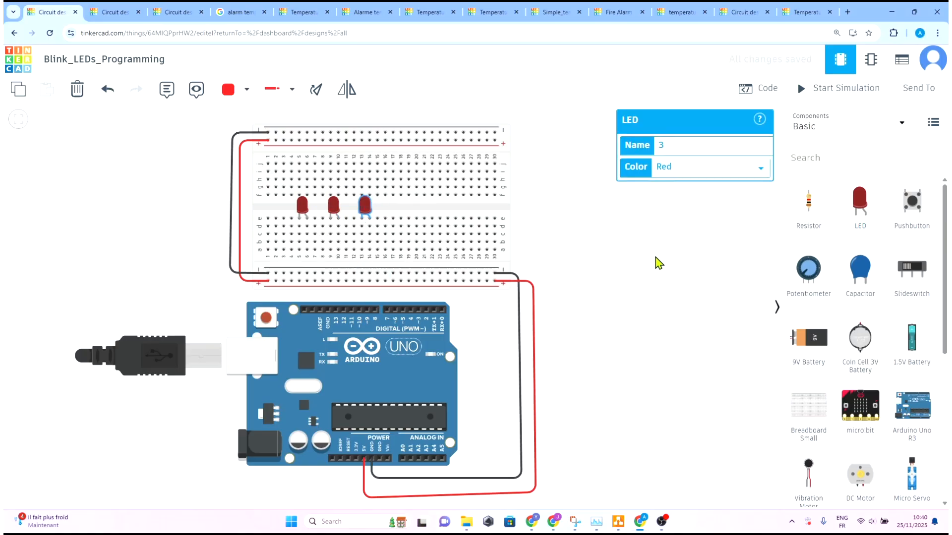
# Step: Place three resistors linking the LED cathode columns 5, 9 and 13 to the breadboard's lower negative rail
pyautogui.click(806, 217)
pyautogui.moveTo(807, 216); pyautogui.dragTo(300, 265)
pyautogui.click(299, 265)
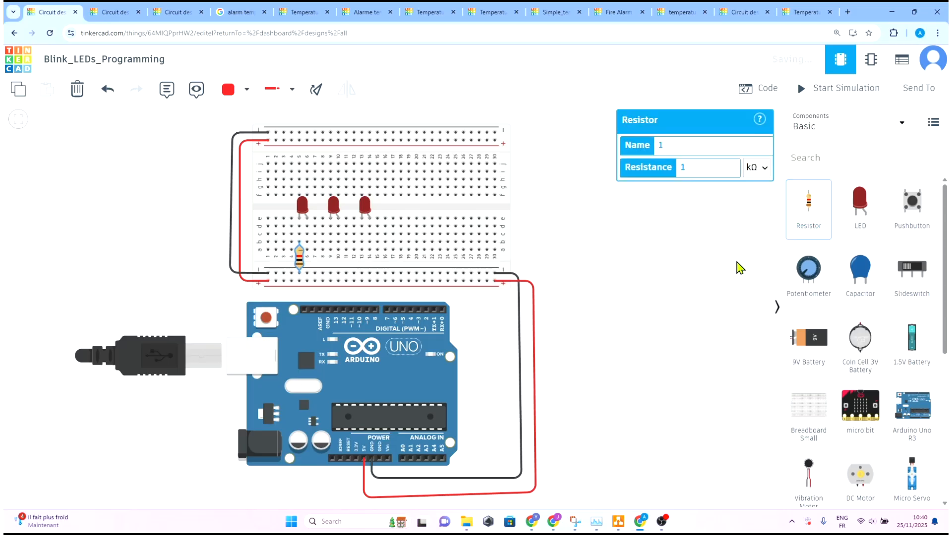
pyautogui.moveTo(814, 219); pyautogui.dragTo(365, 270)
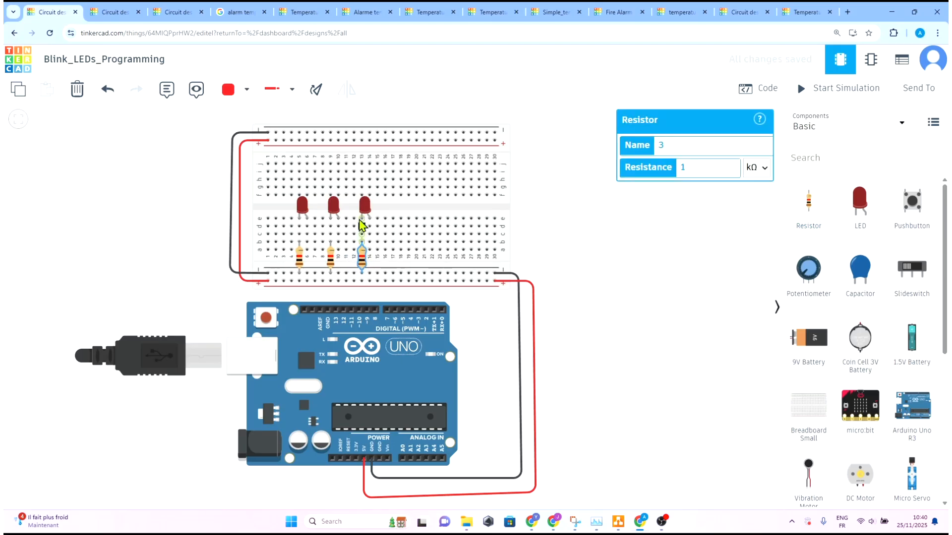
# Step: Change the middle LED's colour to green and the third LED's colour to blue, keeping the first one red
pyautogui.click(301, 209)
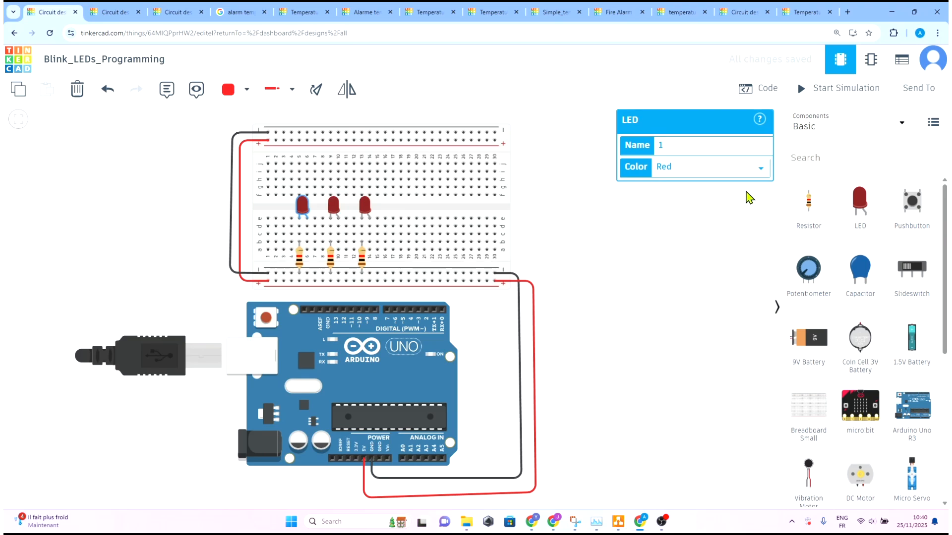
pyautogui.click(334, 208)
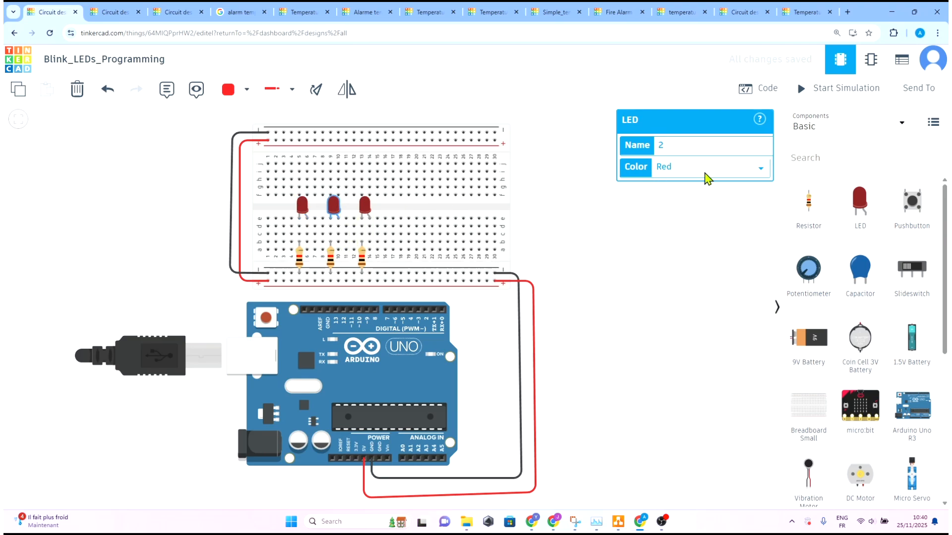
pyautogui.click(704, 173)
pyautogui.click(670, 183)
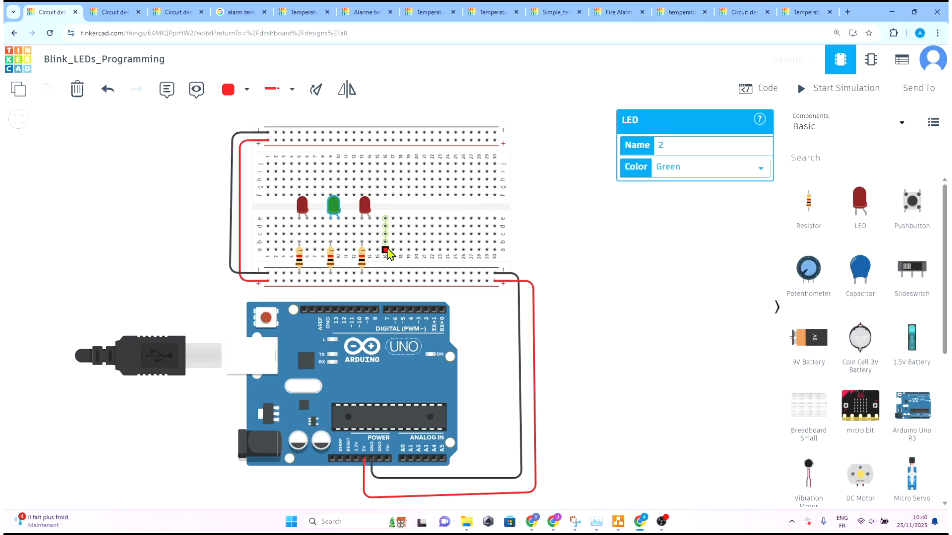
pyautogui.click(365, 208)
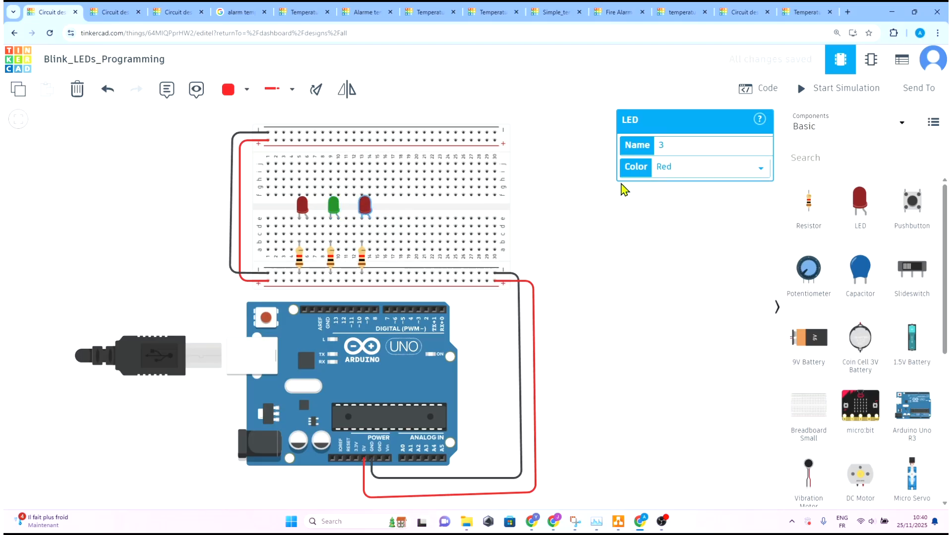
pyautogui.click(706, 171)
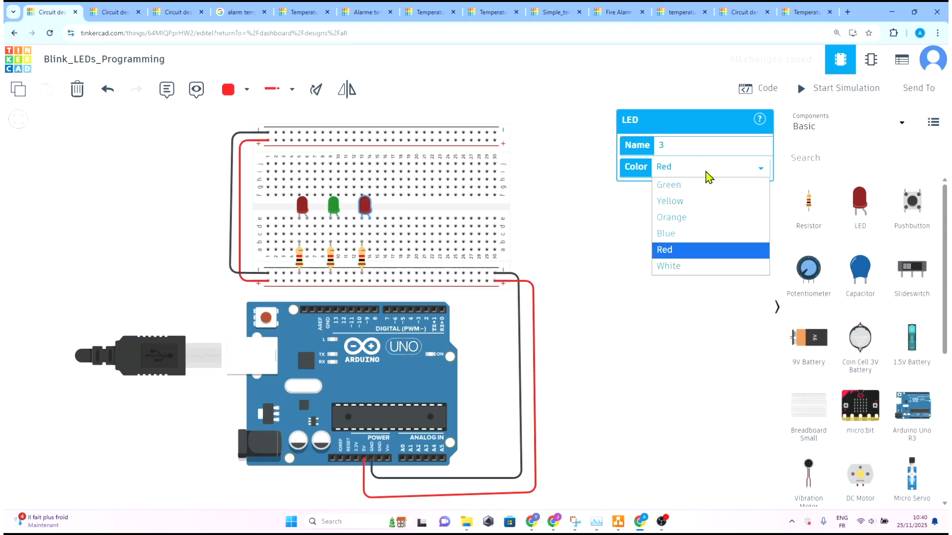
pyautogui.click(698, 236)
pyautogui.click(616, 302)
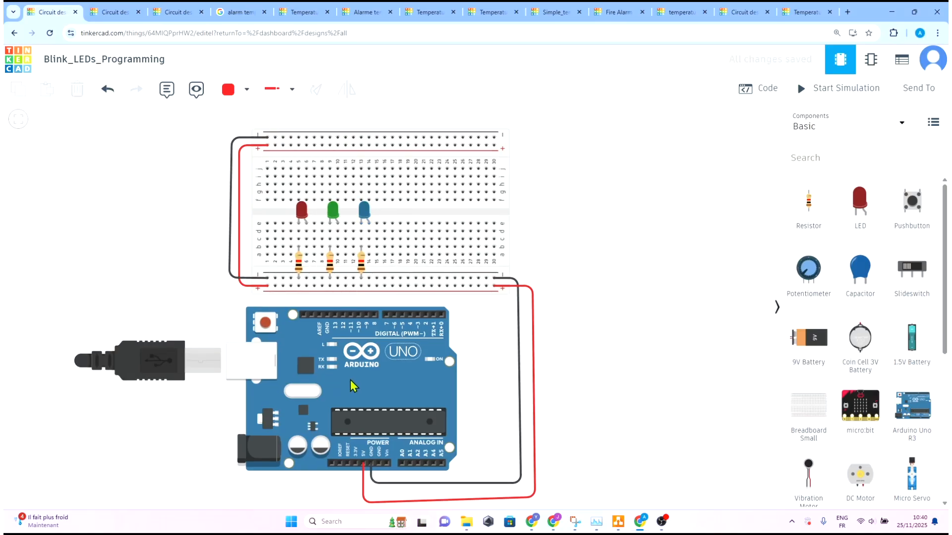
# Step: Lower the black ground wire's bottom run and move the Arduino Uno slightly down, widening its gap from the breadboard
pyautogui.click(361, 392)
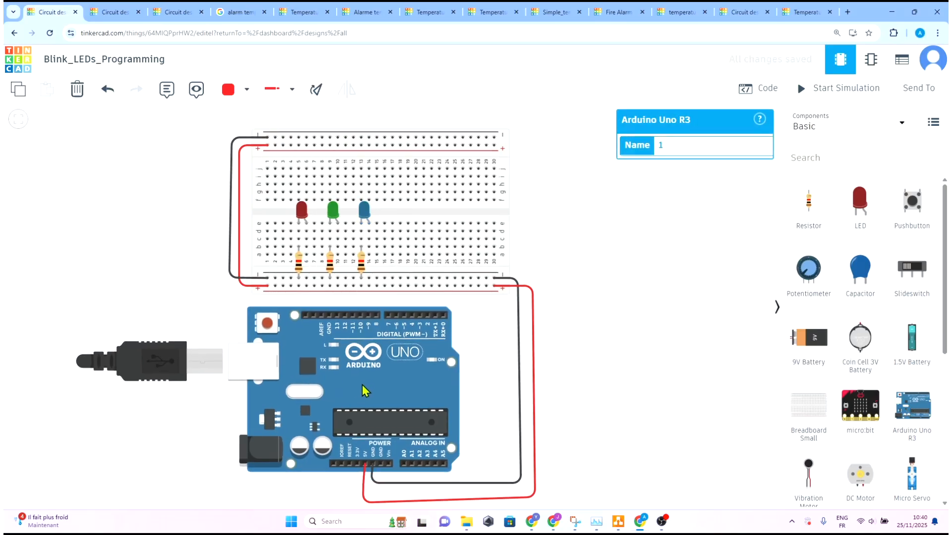
pyautogui.click(399, 490)
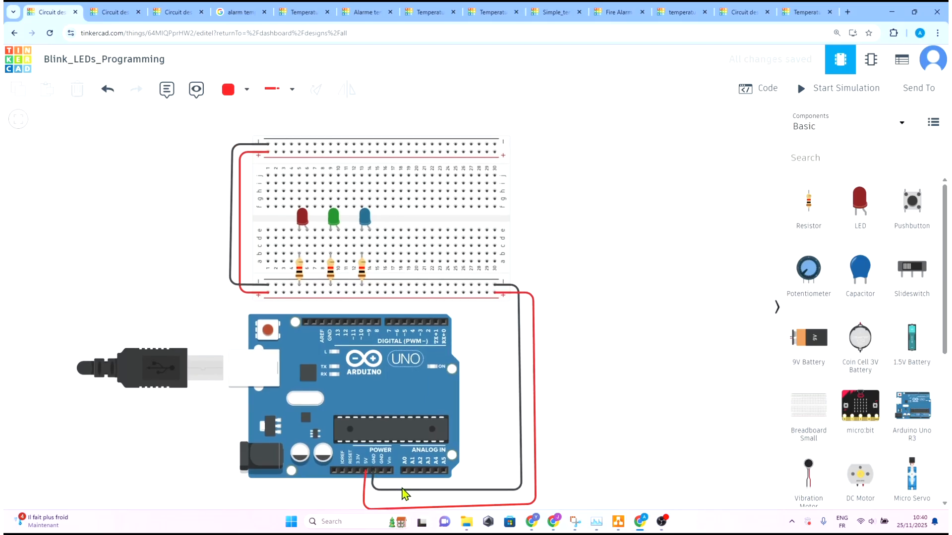
pyautogui.moveTo(493, 430); pyautogui.dragTo(495, 405)
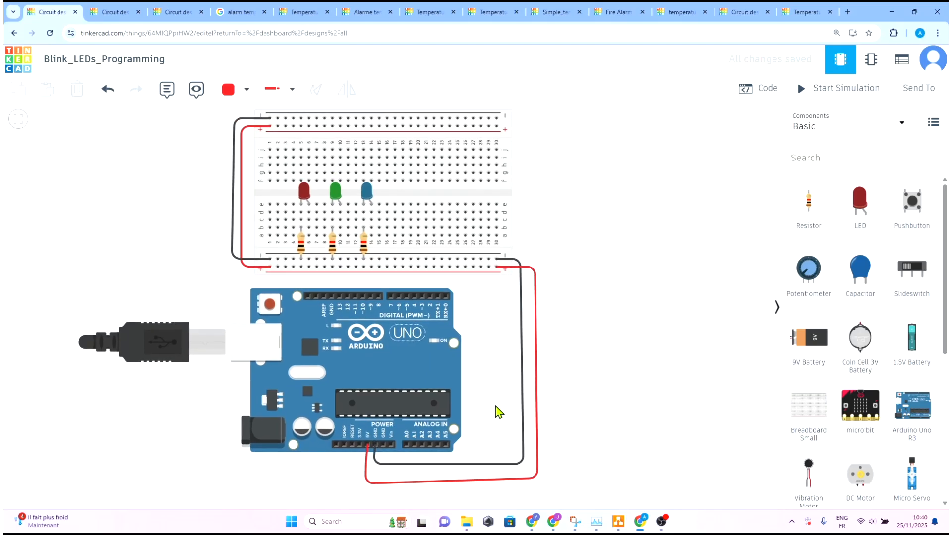
pyautogui.click(428, 465)
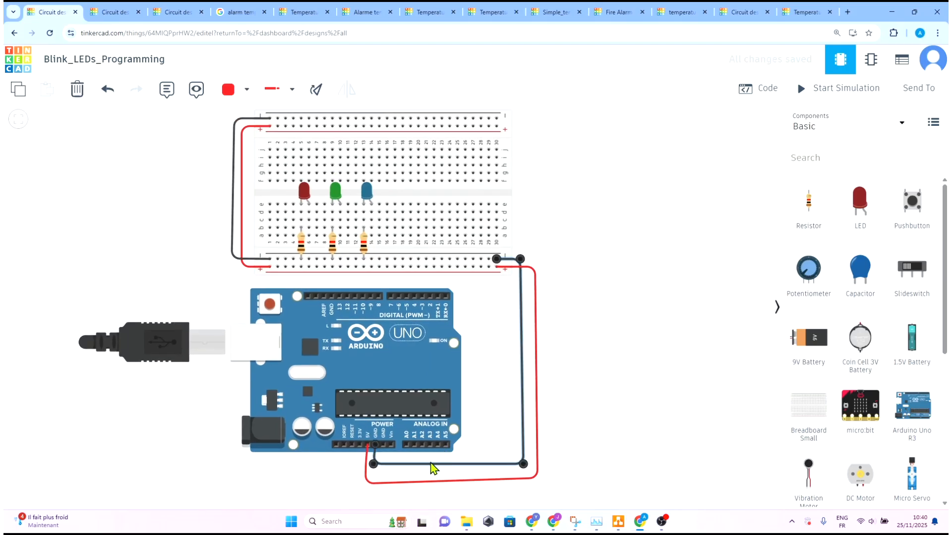
pyautogui.moveTo(430, 463); pyautogui.dragTo(431, 468)
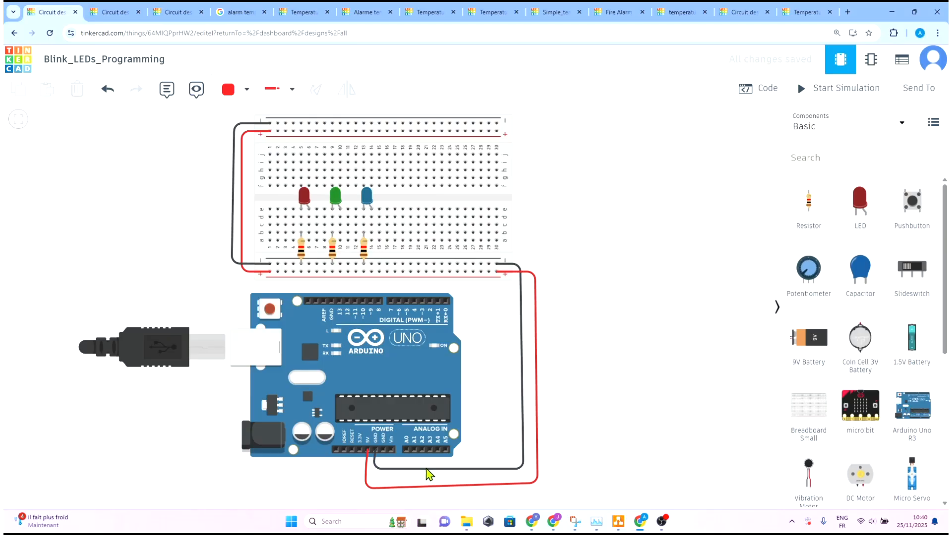
pyautogui.click(522, 397)
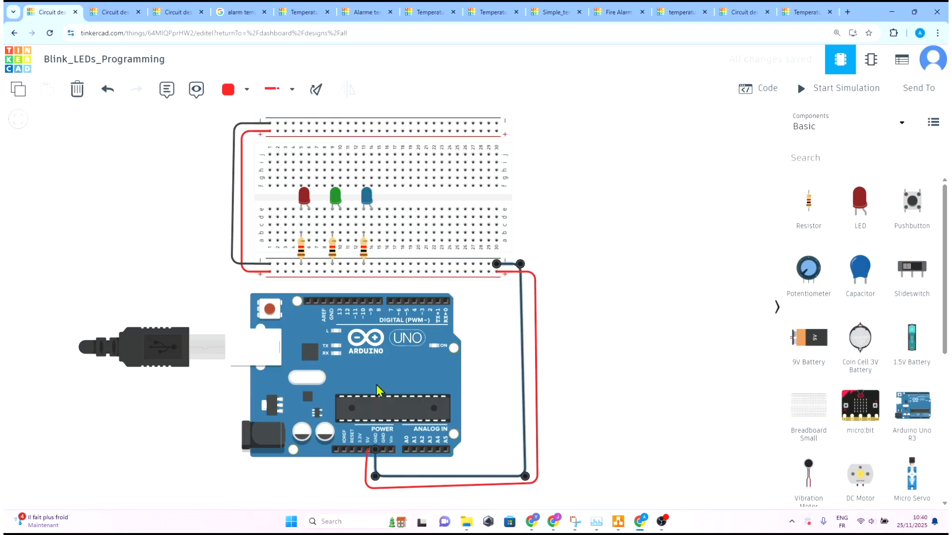
pyautogui.moveTo(393, 366); pyautogui.dragTo(396, 380)
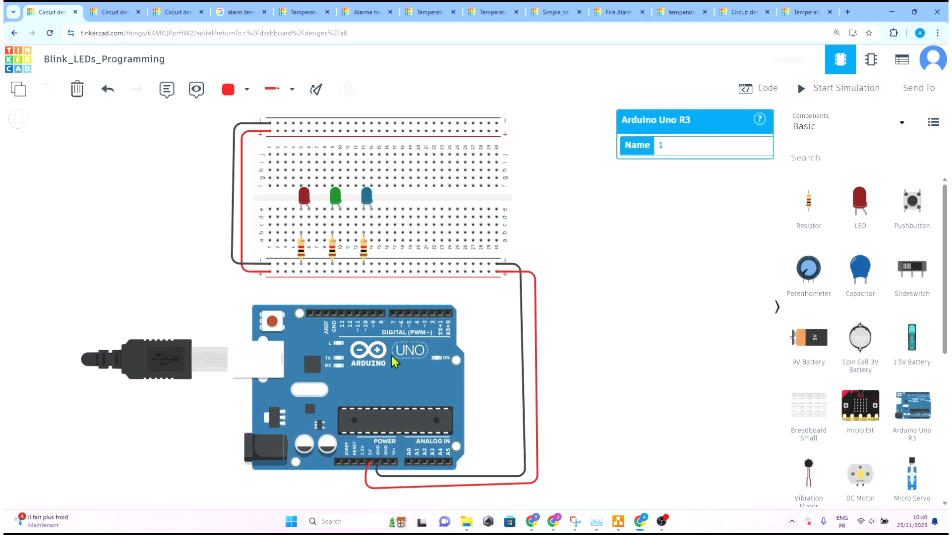
# Step: Run a red wire with two bends from the red LED's anode column 6, row a, to Arduino pin 13
pyautogui.click(309, 241)
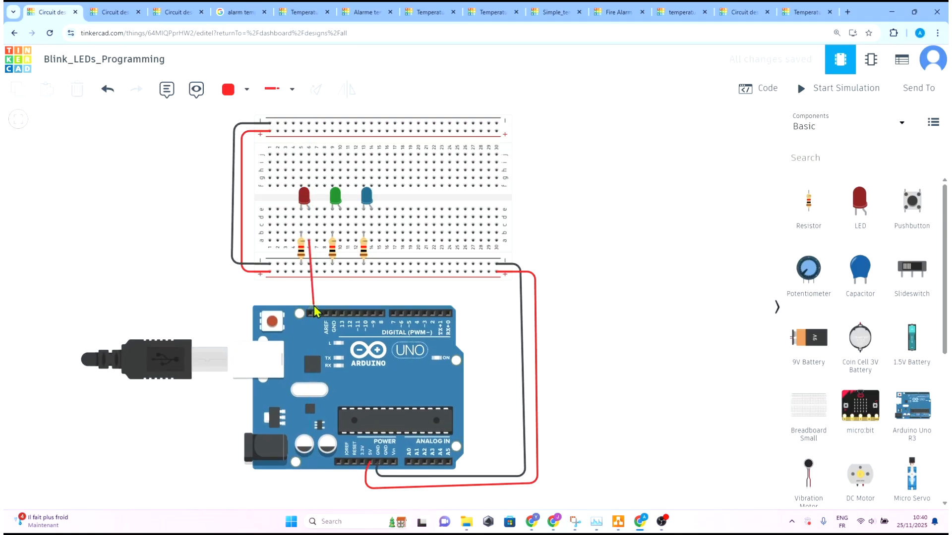
pyautogui.click(309, 301)
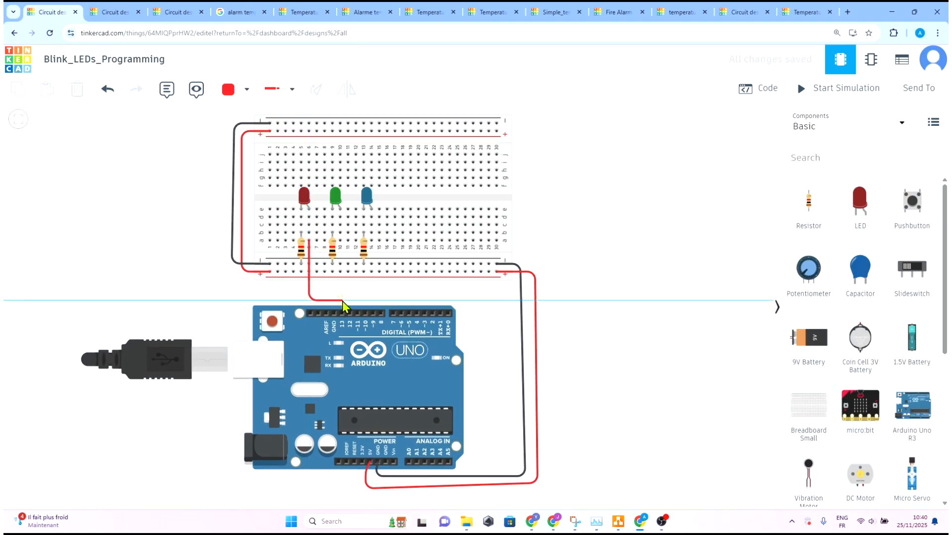
pyautogui.click(342, 301)
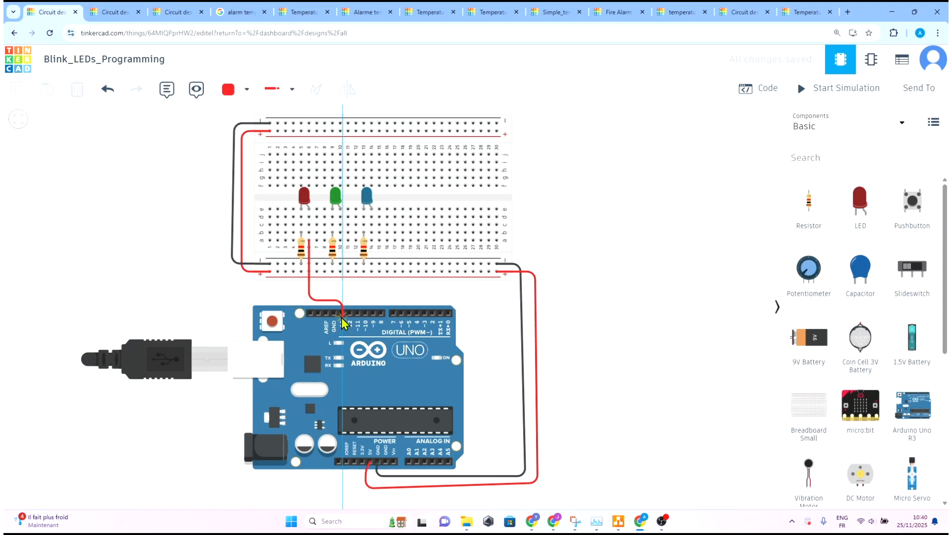
pyautogui.click(343, 313)
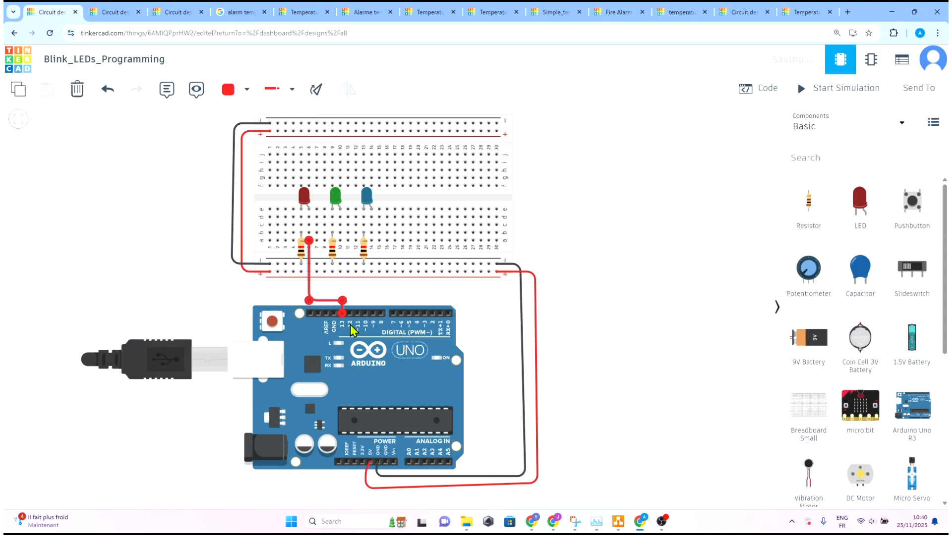
# Step: Wire the green LED's anode column 10, row a, to Arduino pin 12 and colour the wire green
pyautogui.click(340, 241)
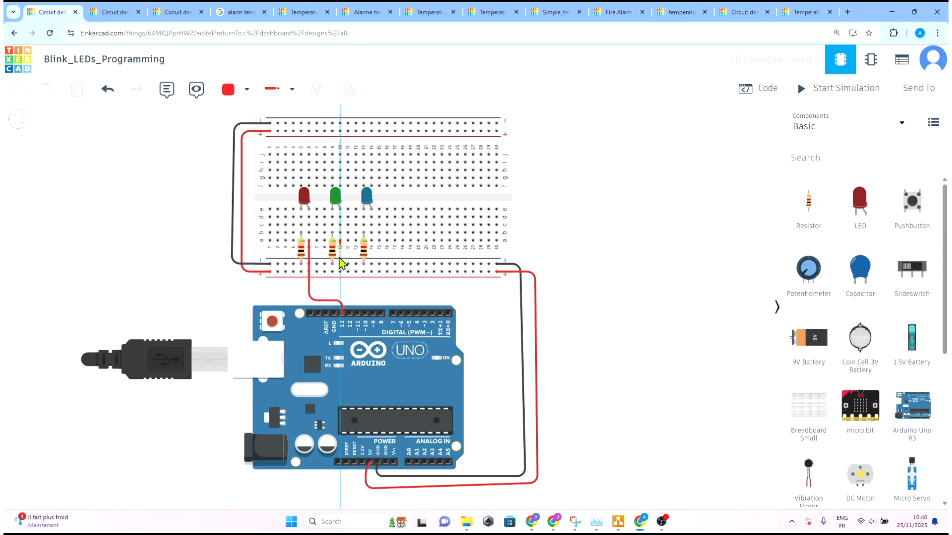
pyautogui.click(349, 313)
pyautogui.click(246, 89)
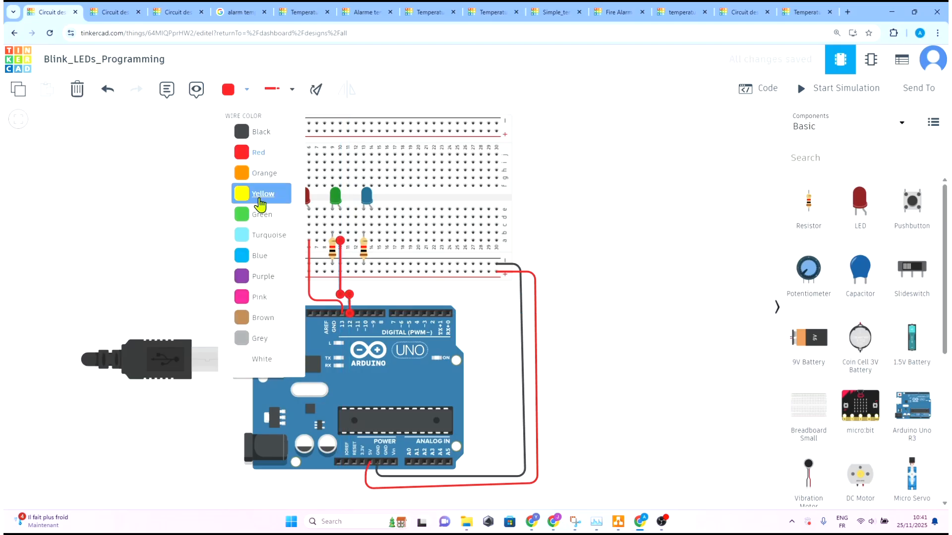
pyautogui.click(259, 211)
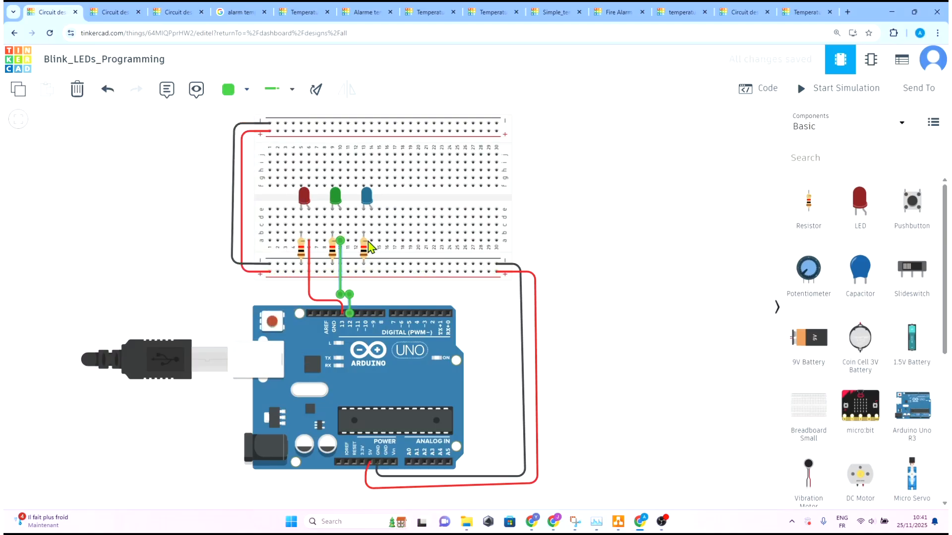
pyautogui.click(371, 241)
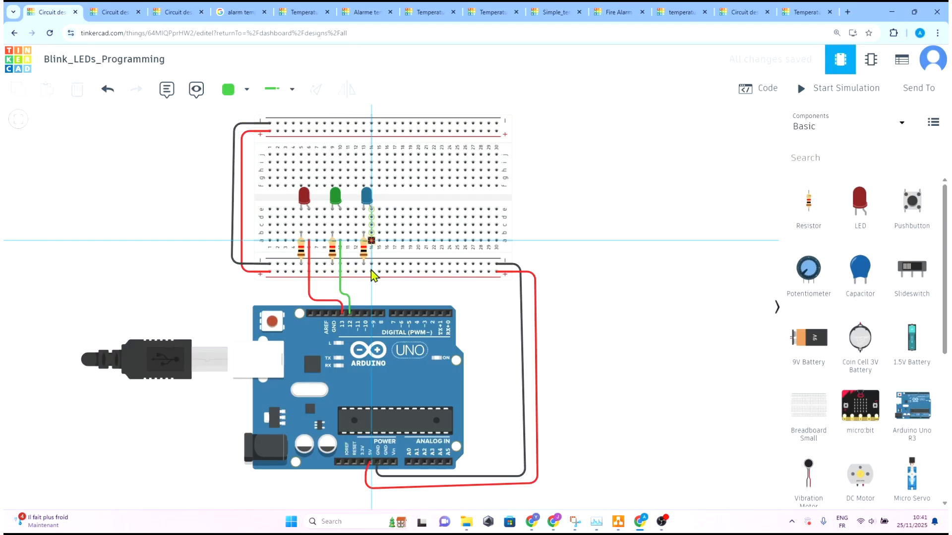
pyautogui.click(371, 287)
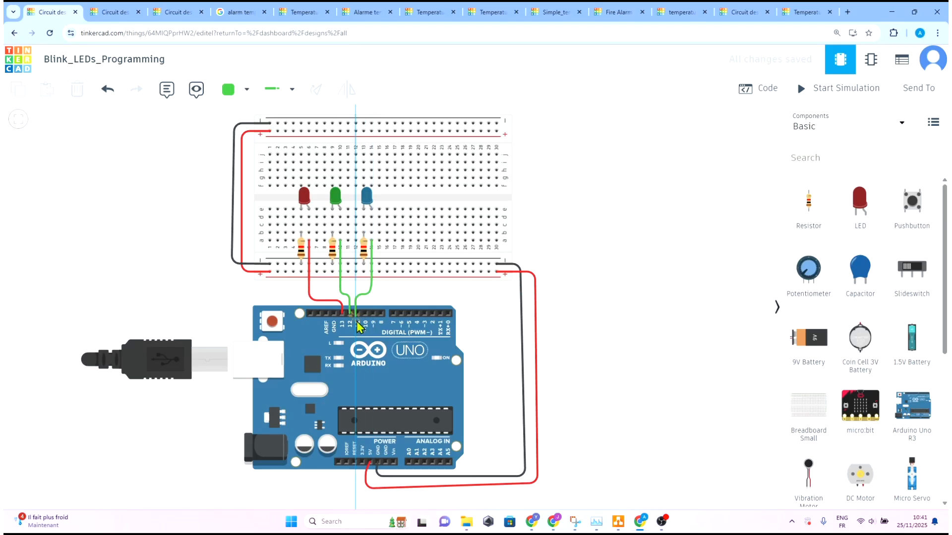
pyautogui.click(355, 311)
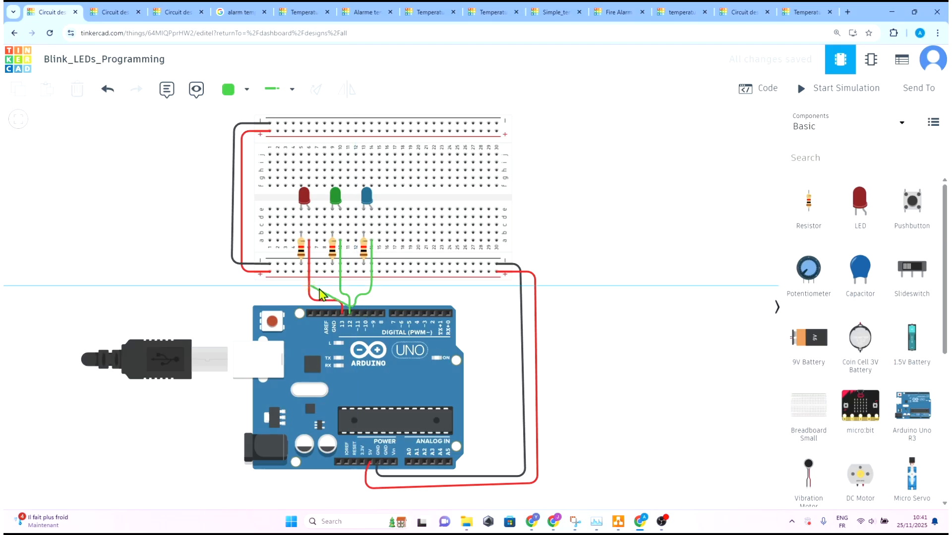
pyautogui.press('Escape')
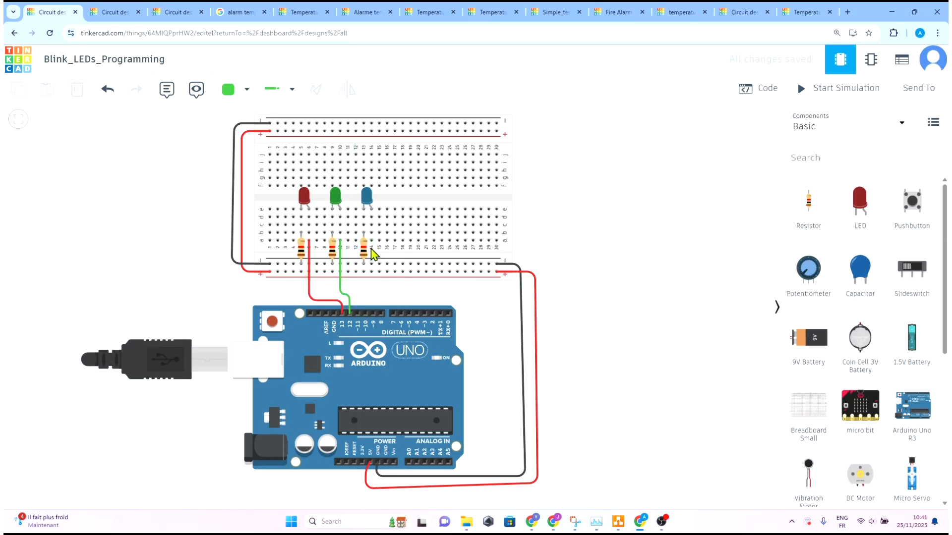
# Step: Wire the blue LED's anode column 14, row a, to Arduino pin 11 with two bends and colour the wire blue
pyautogui.click(371, 241)
pyautogui.click(371, 297)
pyautogui.click(354, 300)
pyautogui.click(357, 313)
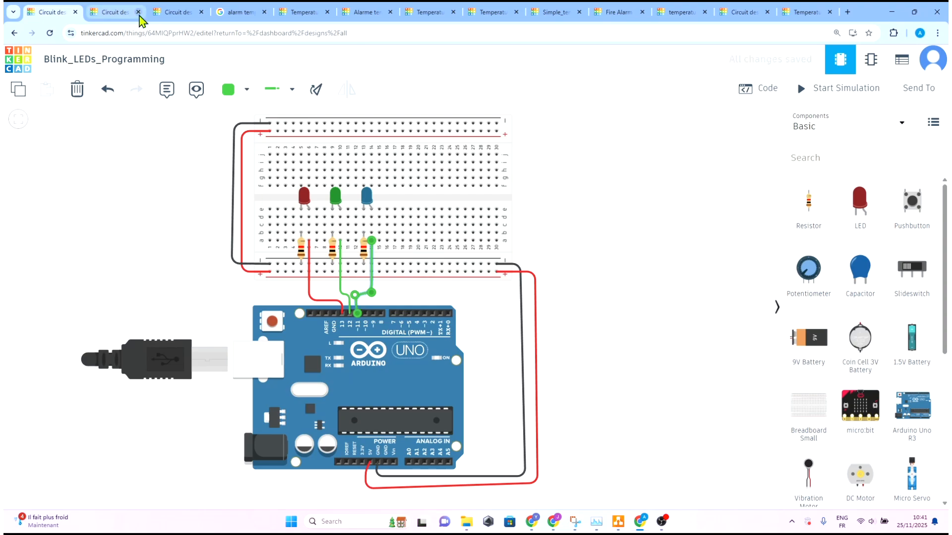
pyautogui.click(228, 90)
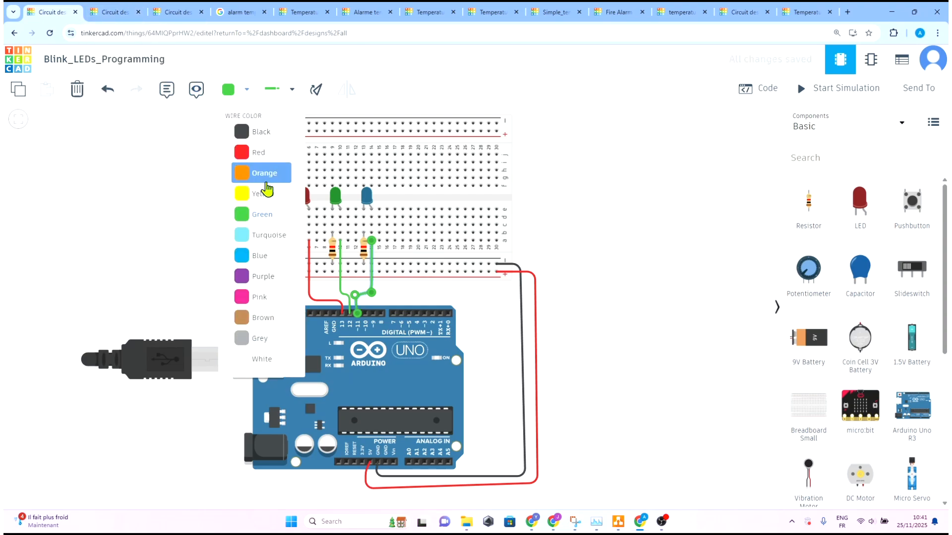
pyautogui.click(263, 256)
pyautogui.click(562, 146)
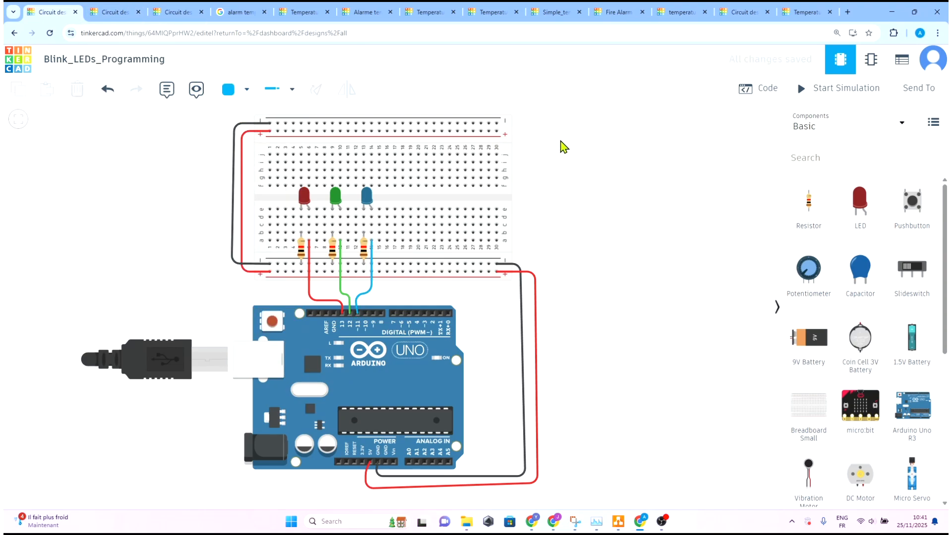
# Step: Open the Arduino's code and switch the editor from Blocks to Text, accepting the loss of the blocks
pyautogui.click(759, 89)
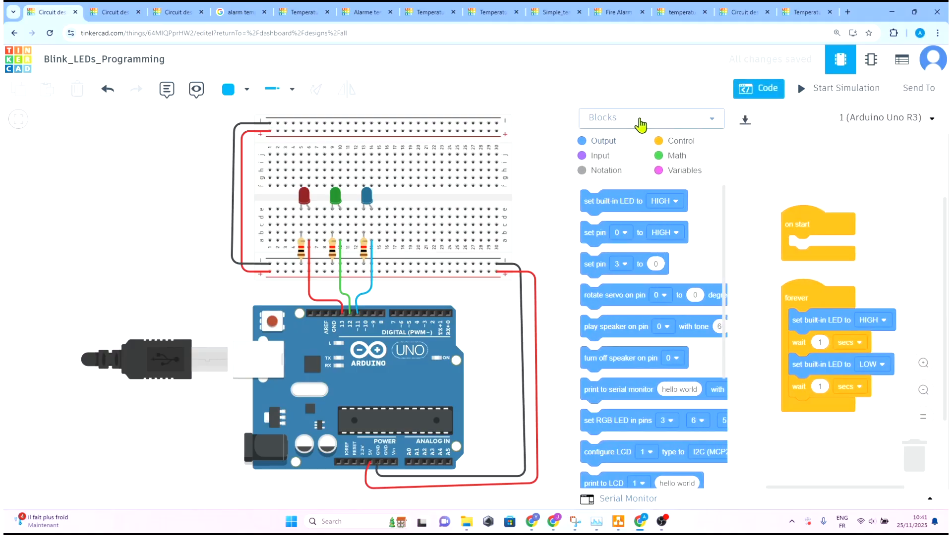
pyautogui.click(641, 125)
pyautogui.click(642, 169)
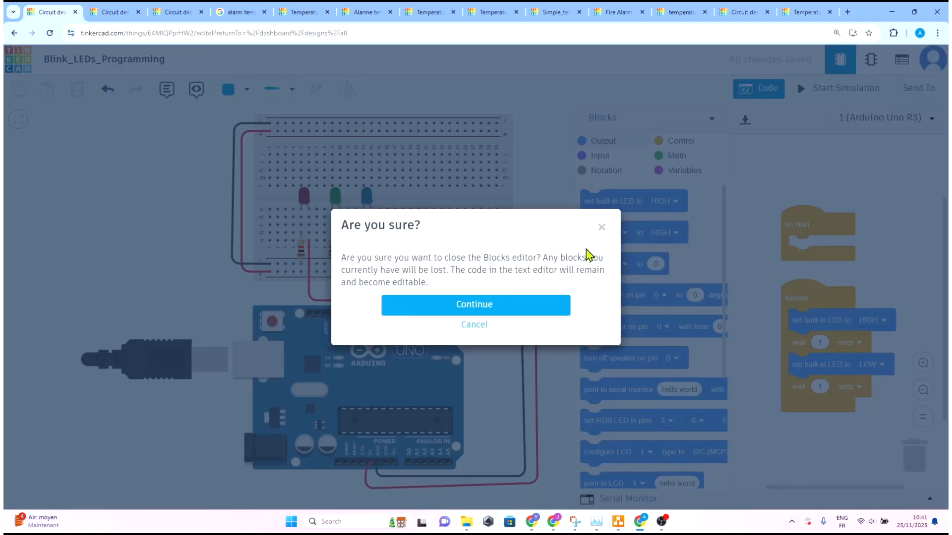
pyautogui.click(527, 306)
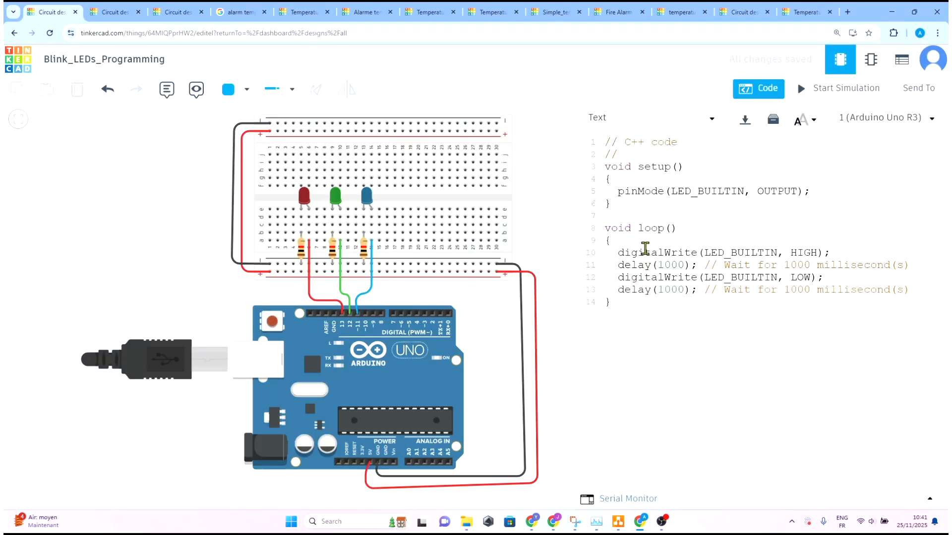
# Step: Review the default blink code, run the simulation to watch the LEDs, and stop it
pyautogui.moveTo(915, 291); pyautogui.dragTo(596, 159)
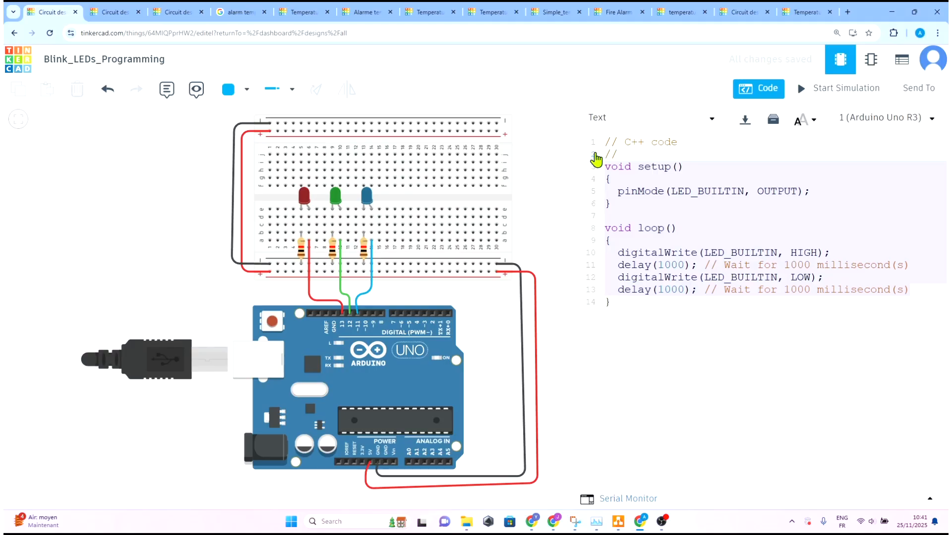
pyautogui.moveTo(596, 160); pyautogui.dragTo(617, 157)
pyautogui.click(771, 94)
pyautogui.click(842, 93)
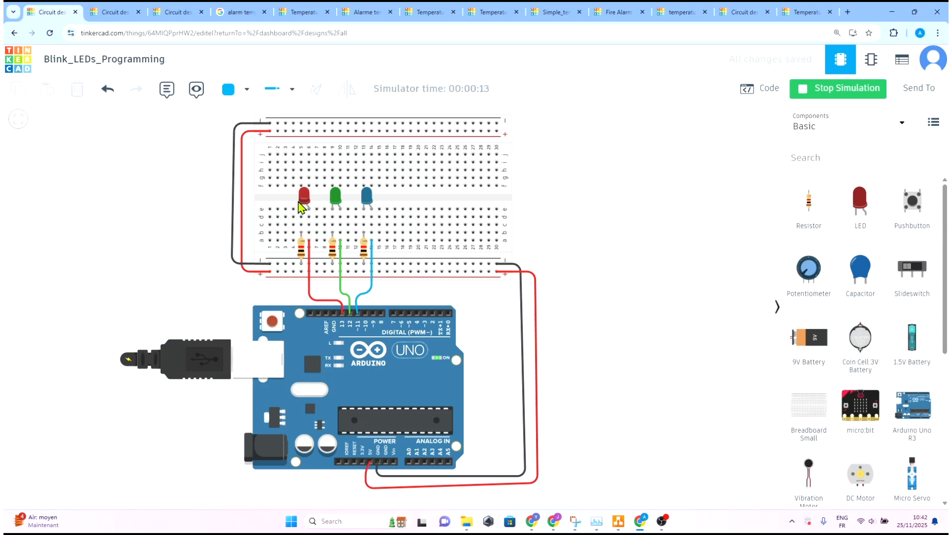
pyautogui.click(840, 91)
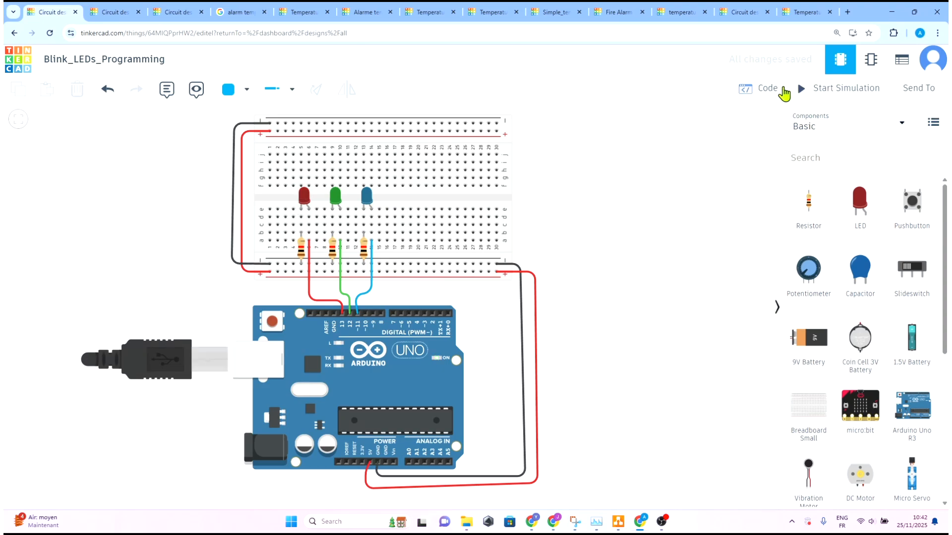
# Step: Open the Arduino's code and declare the integer constants redPin = 13, greenPin = 12 and bluePin = 11 above setup()
pyautogui.click(759, 89)
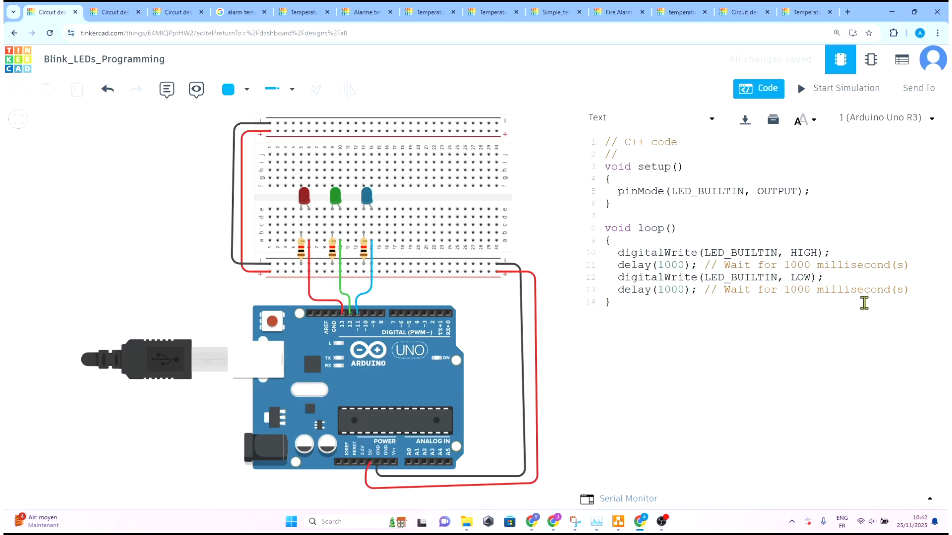
pyautogui.click(646, 154)
pyautogui.press('Return')
pyautogui.press('Return')
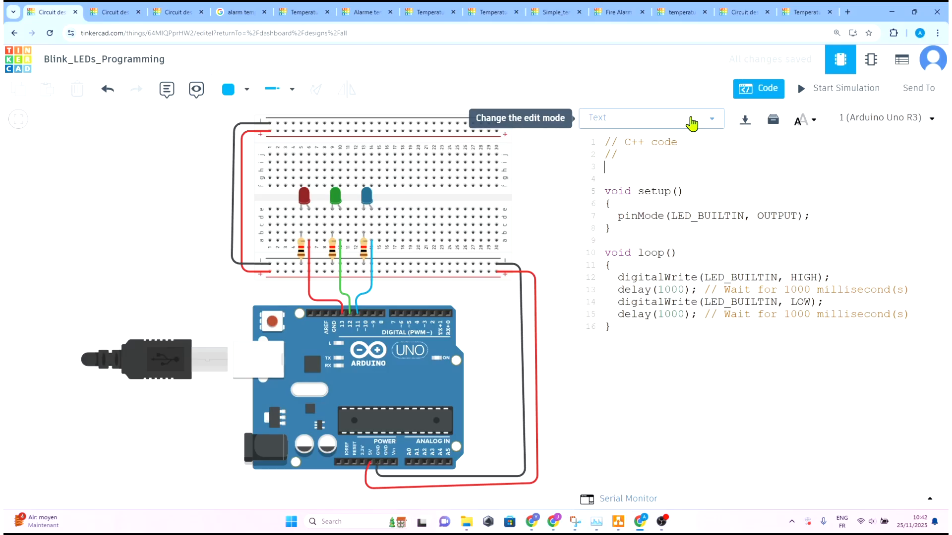
pyautogui.write('const n')
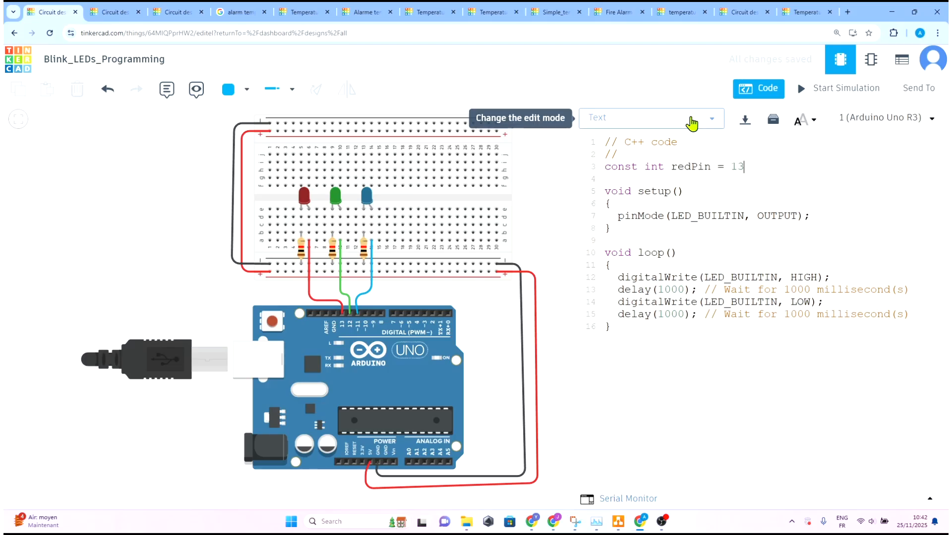
pyautogui.press('Return')
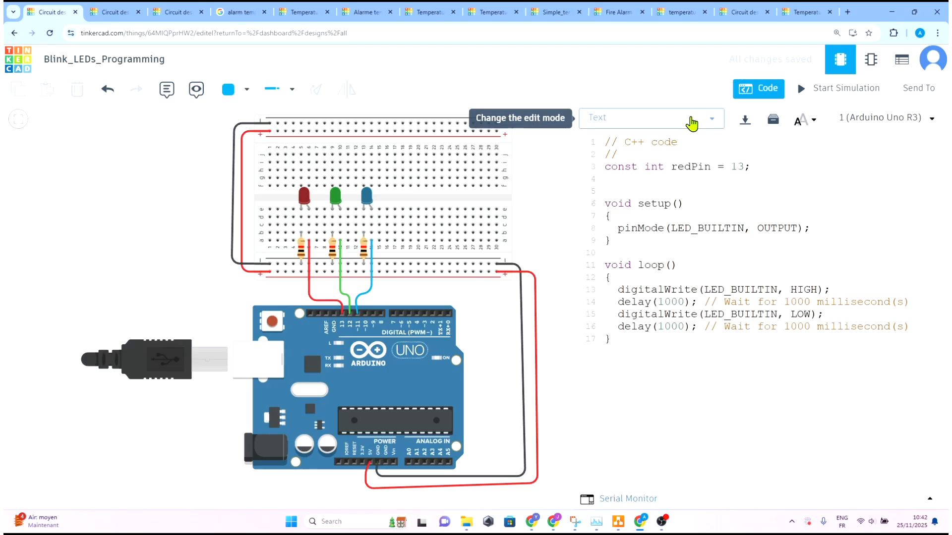
pyautogui.write('const int greenPin=')
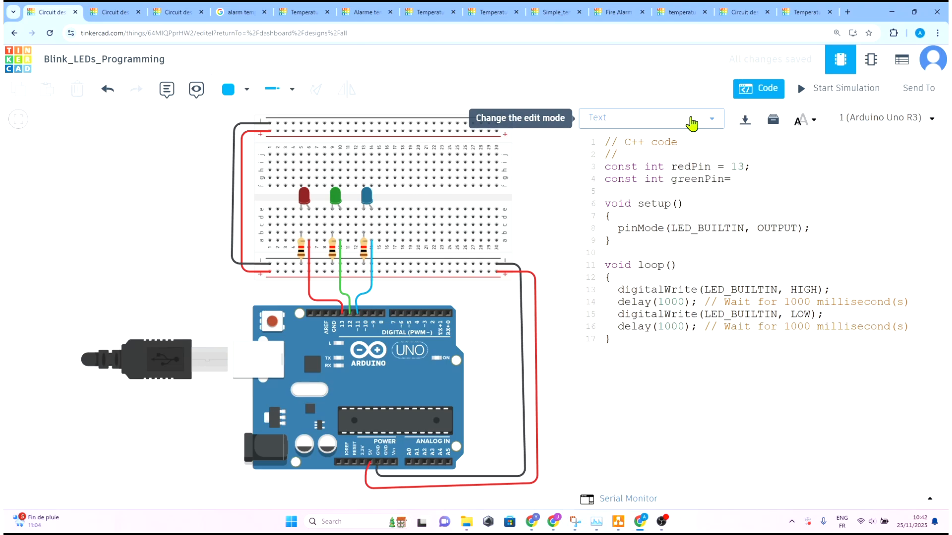
pyautogui.press('BackSpace')
pyautogui.press('Return')
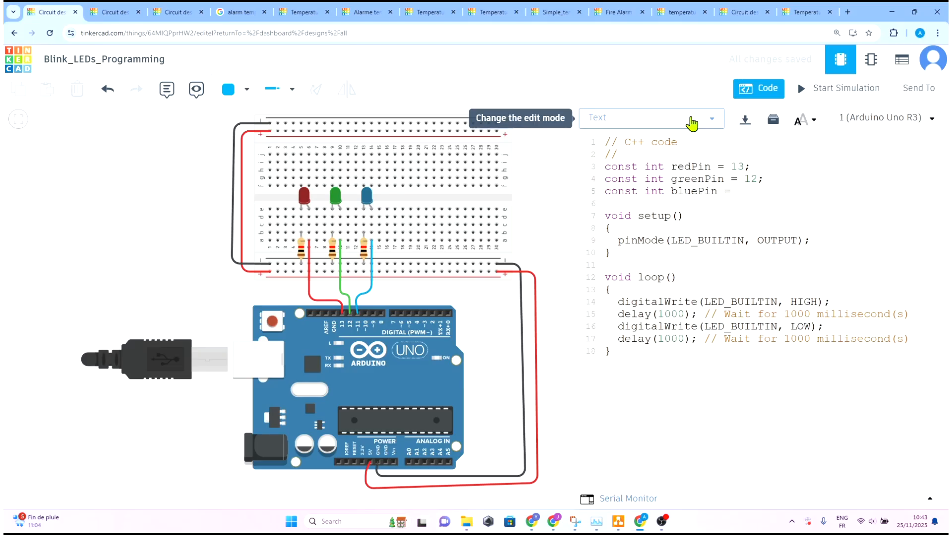
pyautogui.write('11;')
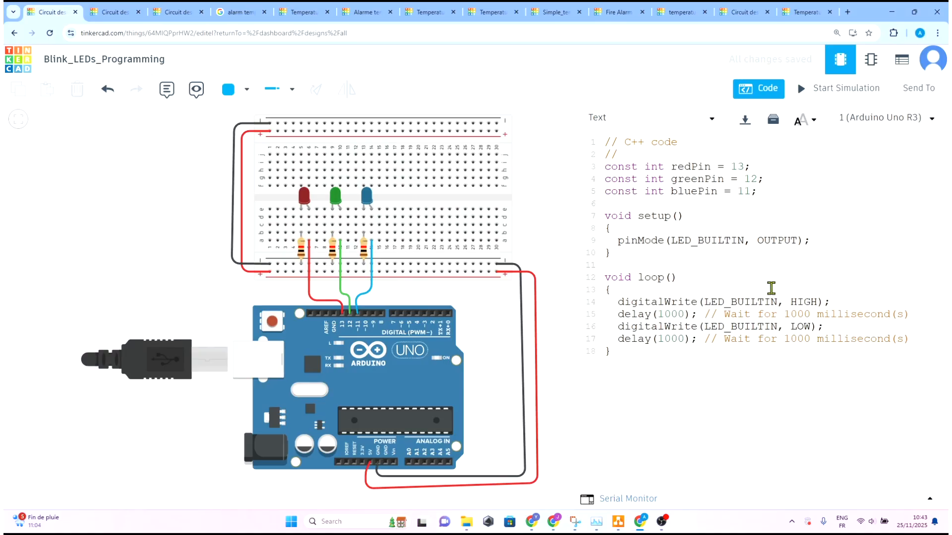
# Step: Replace LED_BUILTIN with redPin in the pinMode call inside setup()
pyautogui.doubleClick(727, 240)
pyautogui.press('BackSpace')
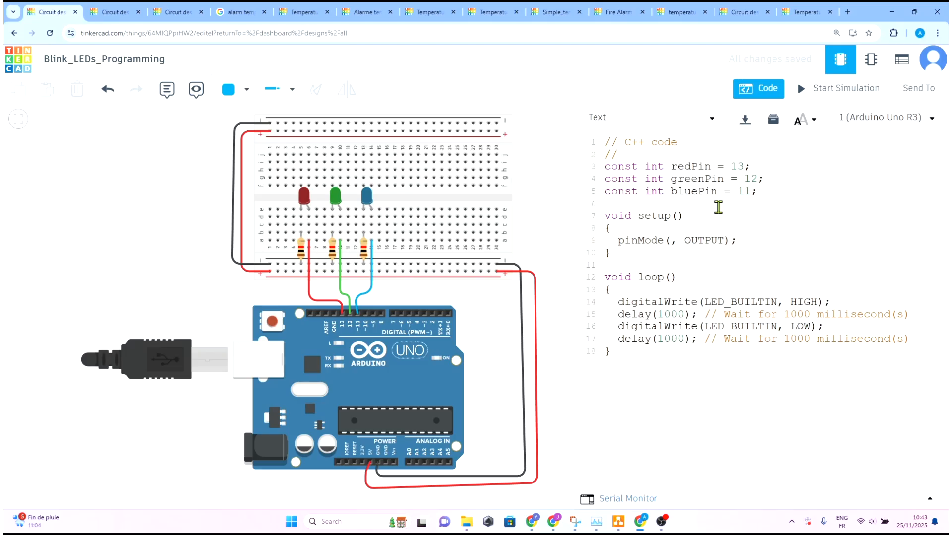
pyautogui.doubleClick(705, 167)
pyautogui.hotkey('ctrl', 'c')
pyautogui.click(673, 244)
pyautogui.hotkey('ctrl', 'v')
# Step: Duplicate the redPin pinMode line twice below itself in setup()
pyautogui.click(783, 242)
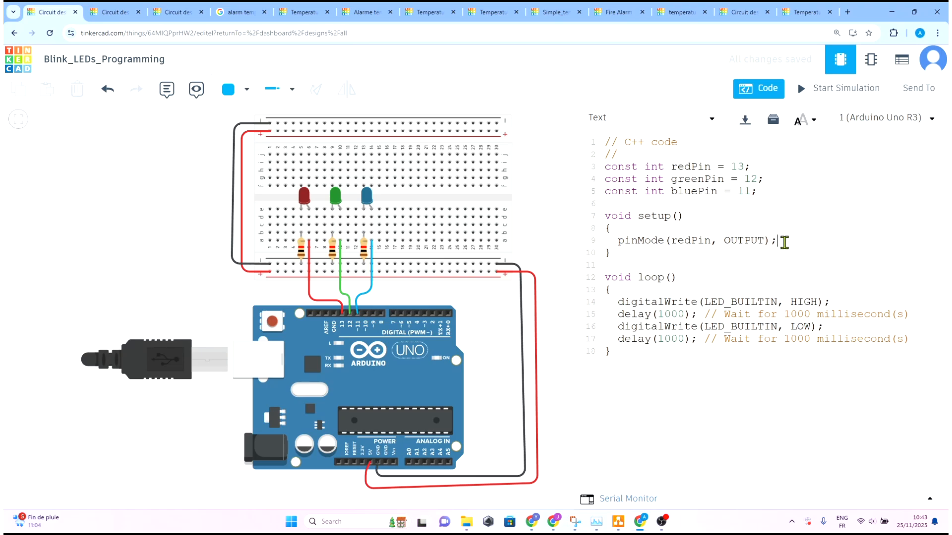
pyautogui.moveTo(784, 242); pyautogui.dragTo(620, 244)
pyautogui.hotkey('ctrl', 'c')
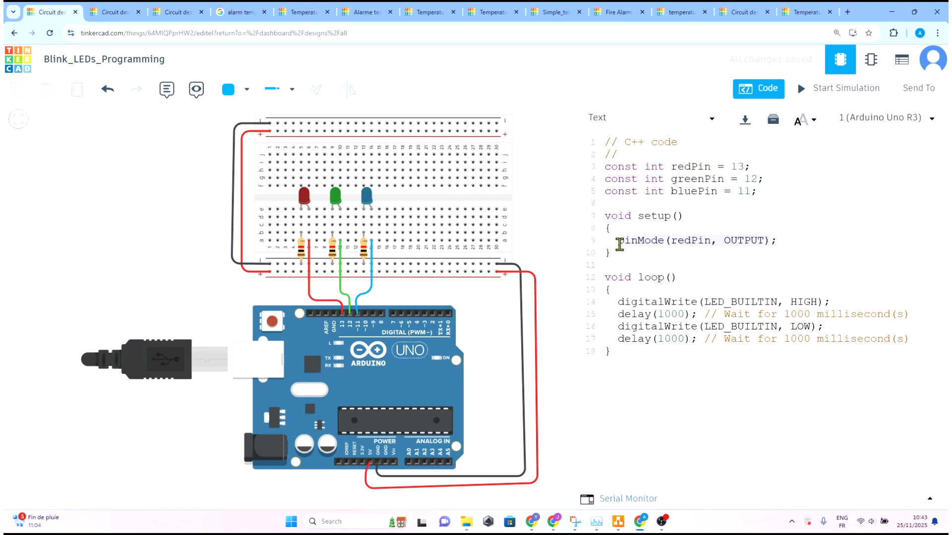
pyautogui.click(792, 236)
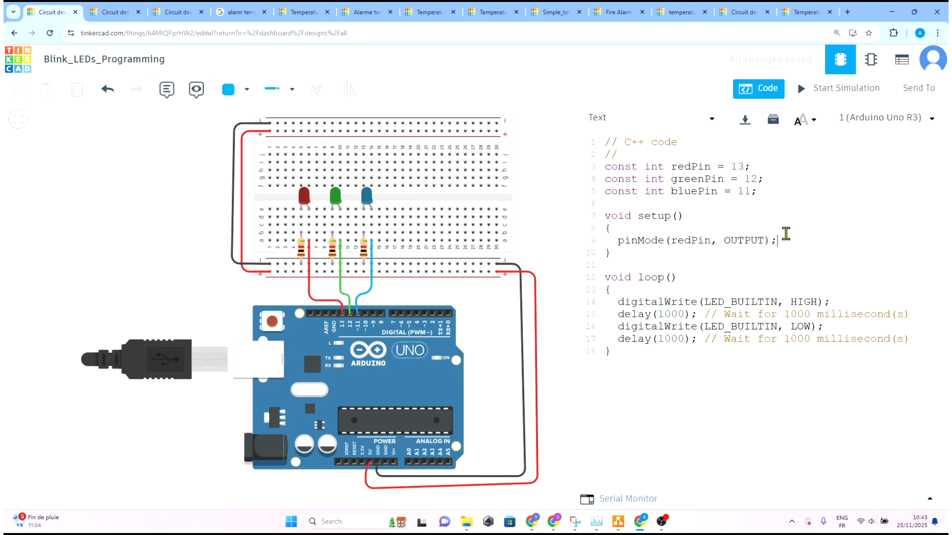
pyautogui.press('Return')
pyautogui.hotkey('ctrl', 'v')
pyautogui.press('Return')
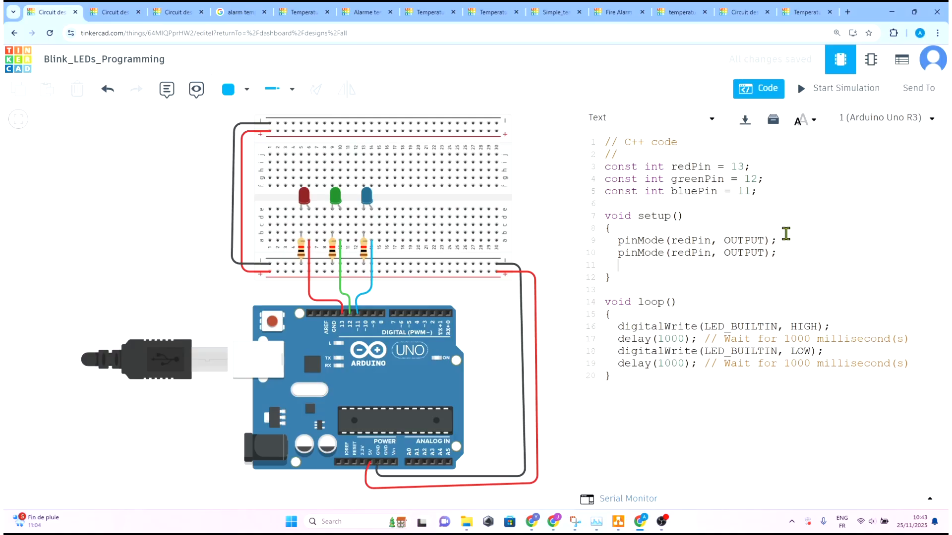
pyautogui.hotkey('ctrl', 'v')
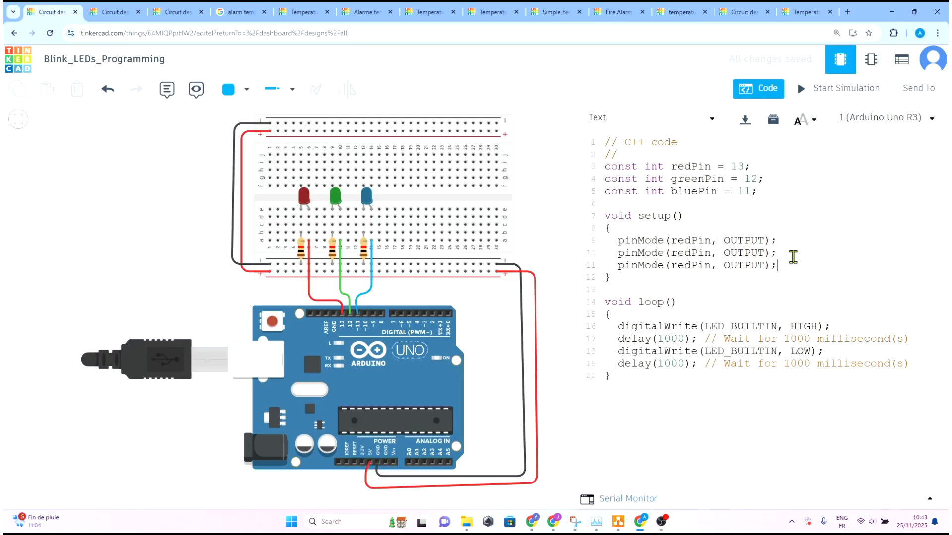
# Step: Change the second pinMode call in setup() to greenPin and the third to bluePin
pyautogui.doubleClick(695, 179)
pyautogui.hotkey('ctrl', 'c')
pyautogui.click(683, 251)
pyautogui.hotkey('ctrl', 'v')
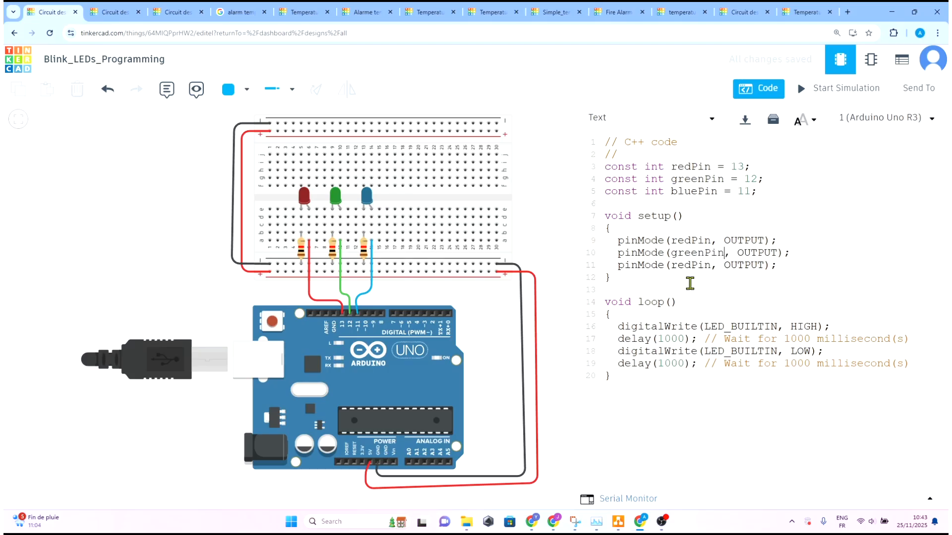
pyautogui.doubleClick(685, 191)
pyautogui.doubleClick(686, 264)
pyautogui.write('bluePin')
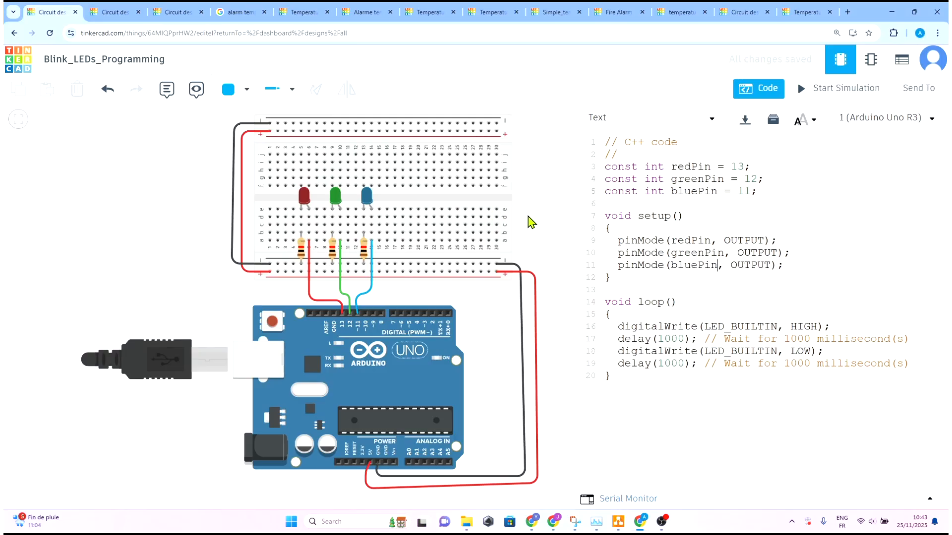
# Step: Shift the circuit aside, widen the code editor and enlarge the page
pyautogui.moveTo(180, 291); pyautogui.dragTo(44, 304)
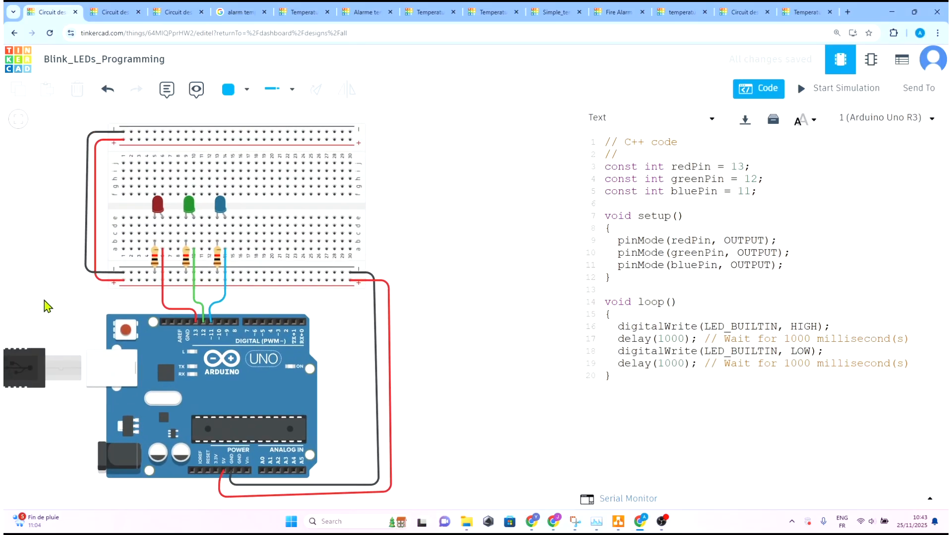
pyautogui.moveTo(575, 218); pyautogui.dragTo(409, 219)
pyautogui.hotkey('ctrl', '+')
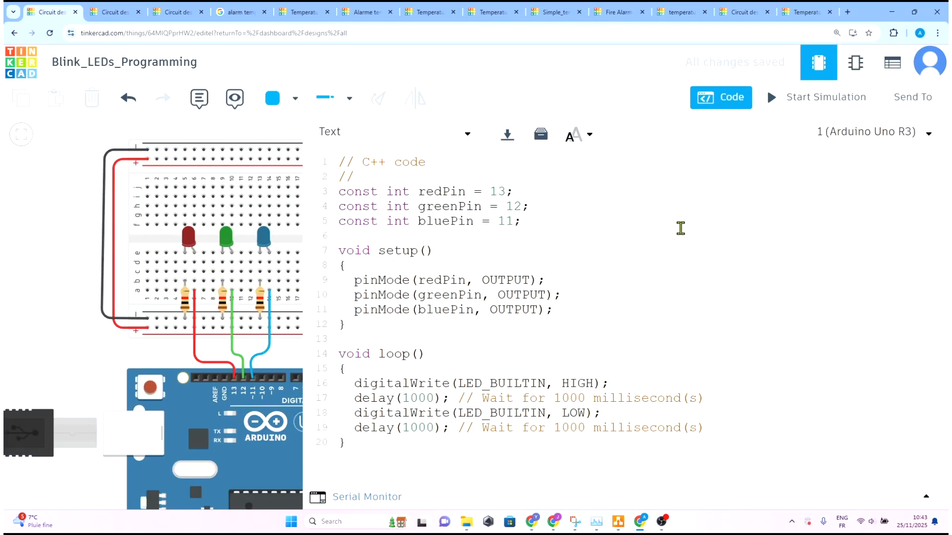
pyautogui.moveTo(721, 430); pyautogui.dragTo(334, 376)
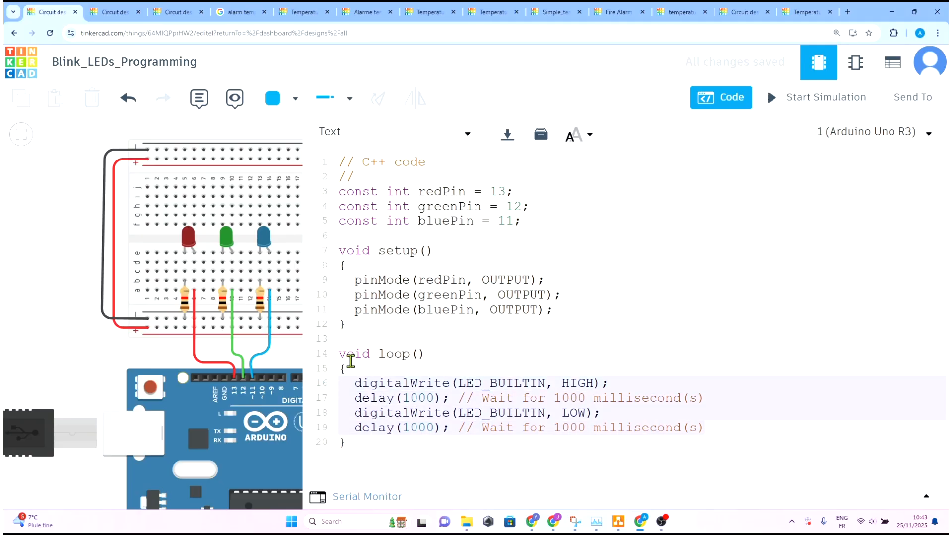
pyautogui.press('Delete')
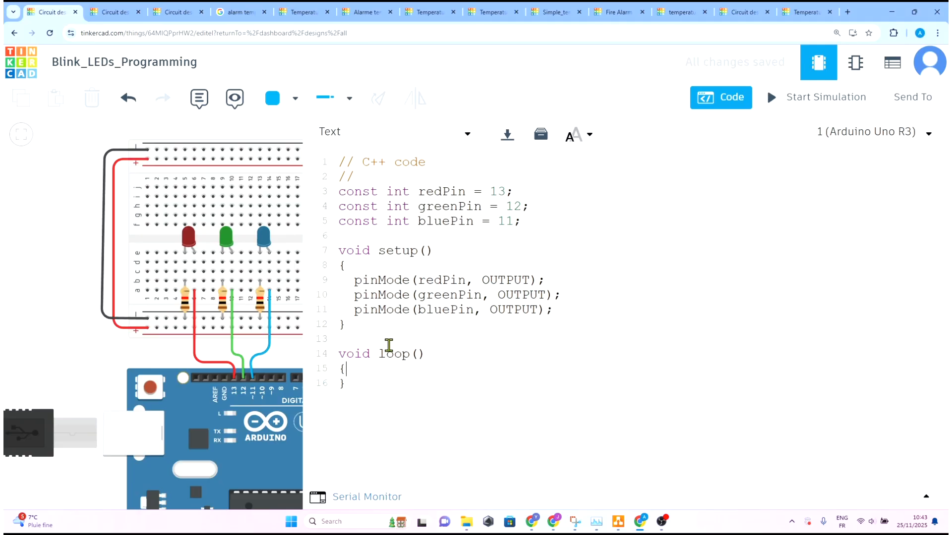
pyautogui.hotkey('ctrl', 'z')
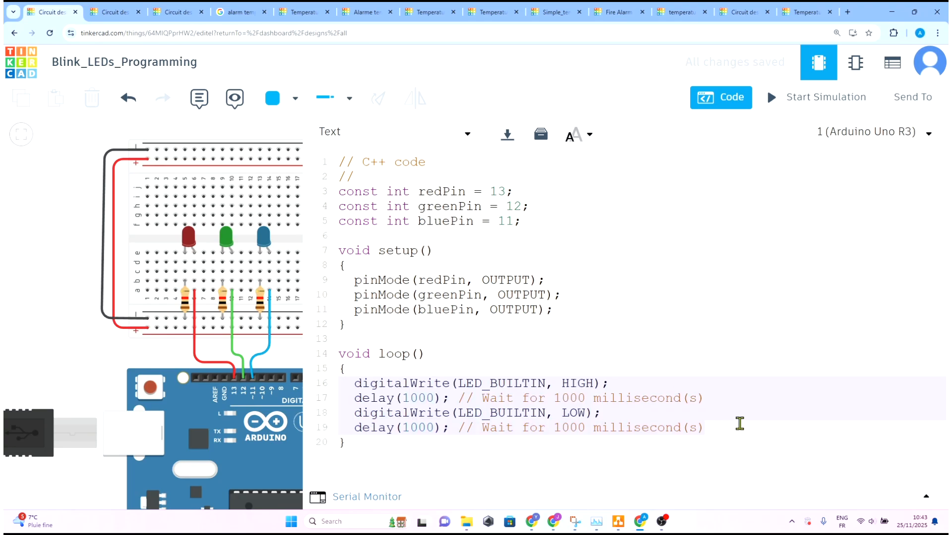
pyautogui.click(737, 425)
# Step: Add the comment "// Blink the red LED" as the first line inside loop()
pyautogui.click(446, 370)
pyautogui.press('Return')
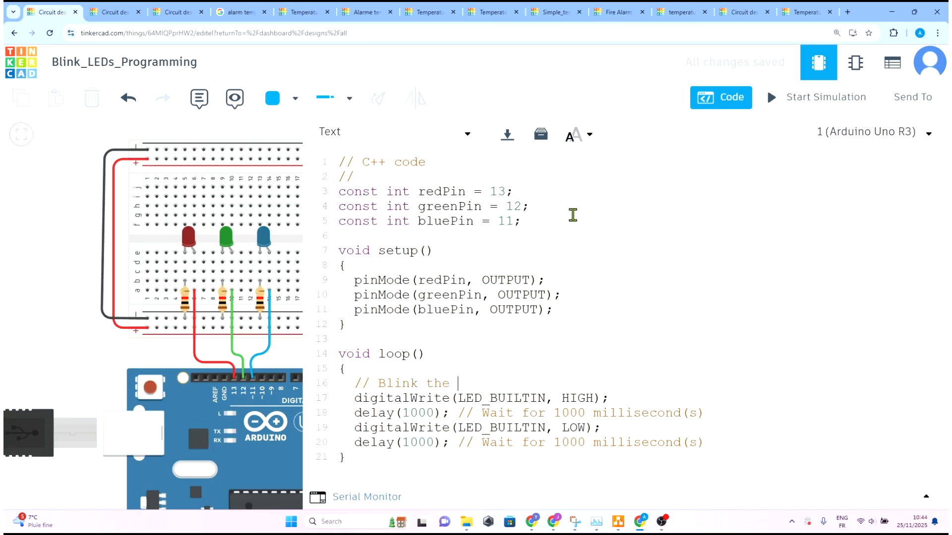
pyautogui.write('// Blink the red LED')
# Step: Replace LED_BUILTIN with redPin in both digitalWrite calls of loop()
pyautogui.click(441, 282)
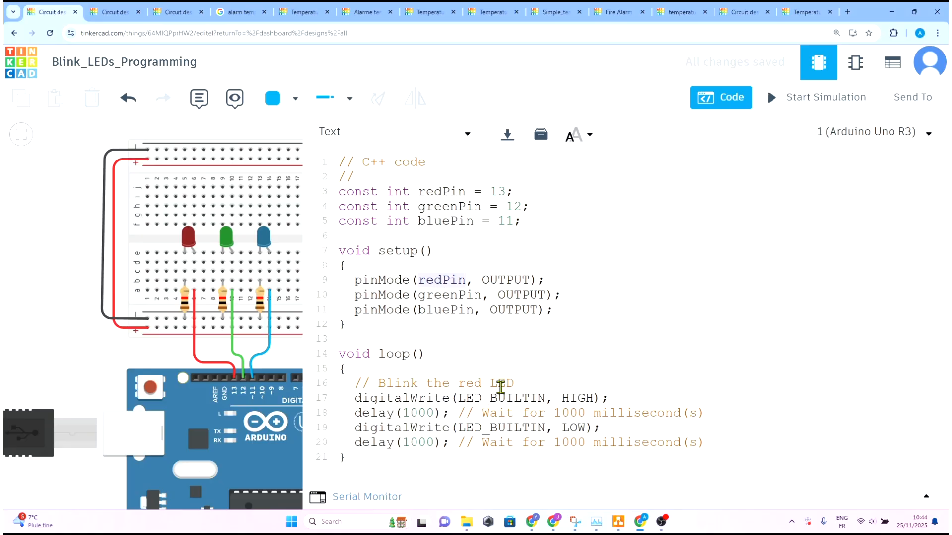
pyautogui.click(500, 398)
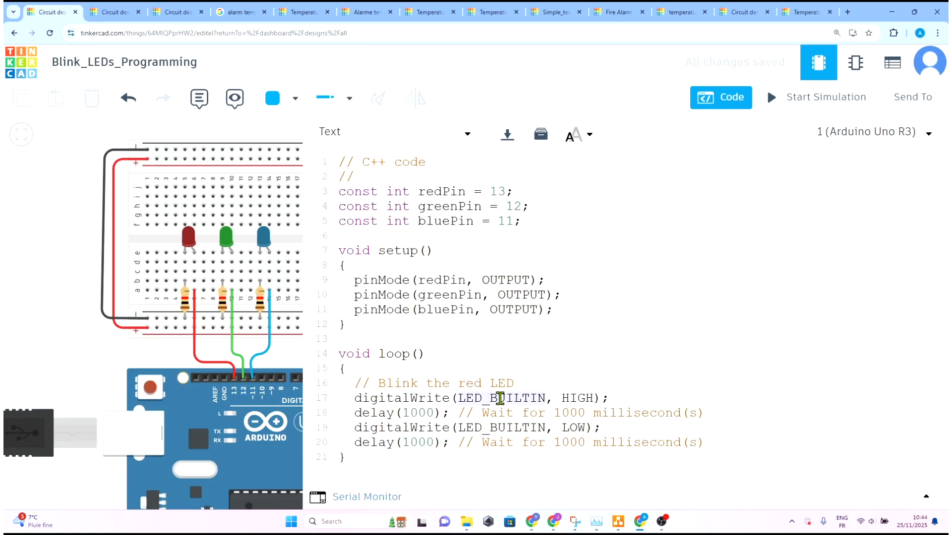
pyautogui.doubleClick(499, 398)
pyautogui.write('redPin')
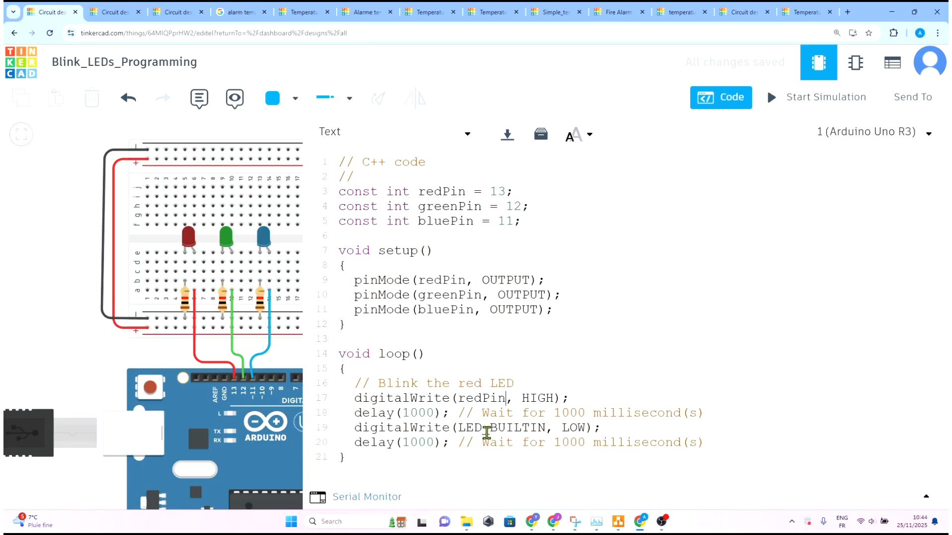
pyautogui.click(487, 427)
pyautogui.doubleClick(487, 427)
pyautogui.write('redPin')
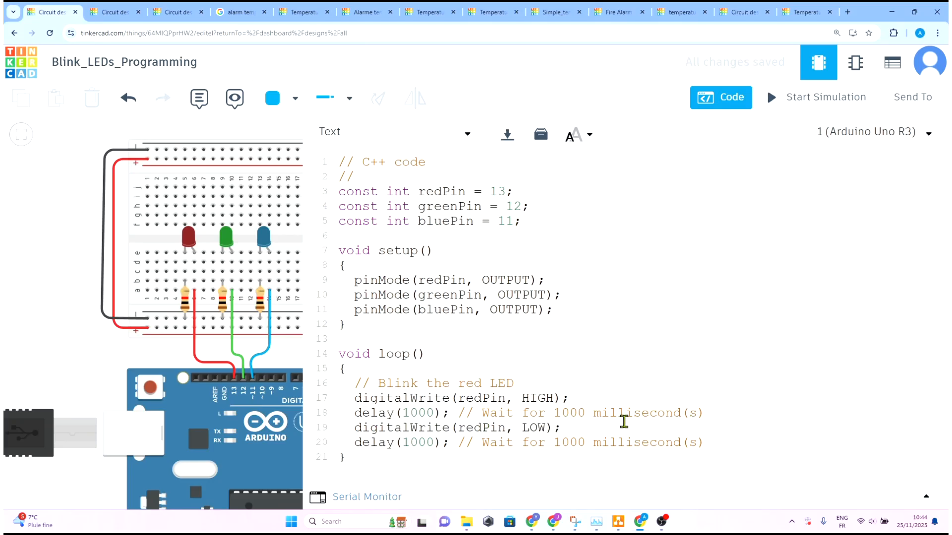
# Step: Duplicate the commented red LED blink block twice inside loop(), with a blank line between blocks
pyautogui.click(581, 427)
pyautogui.moveTo(714, 439); pyautogui.dragTo(333, 394)
pyautogui.hotkey('ctrl', 'c')
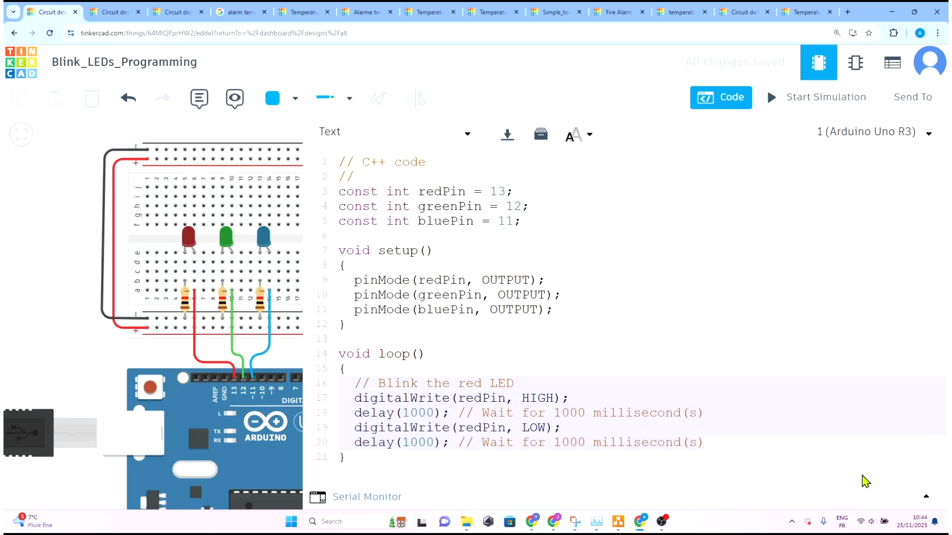
pyautogui.click(752, 445)
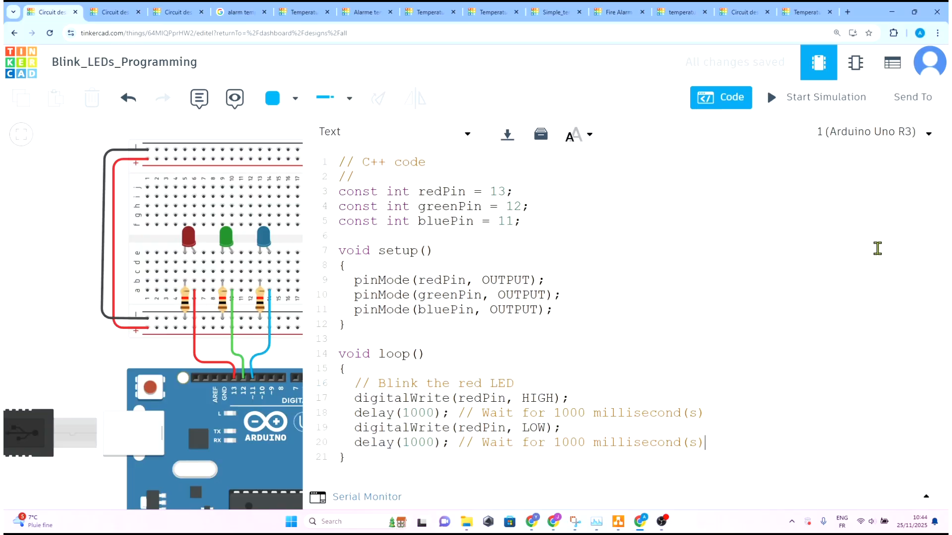
pyautogui.press('Return')
pyautogui.press('Return')
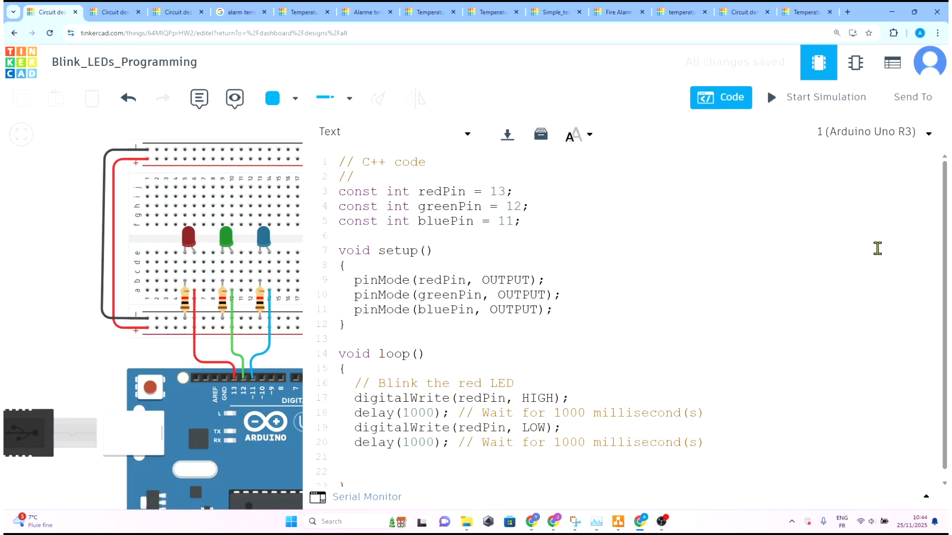
pyautogui.hotkey('ctrl', 'v')
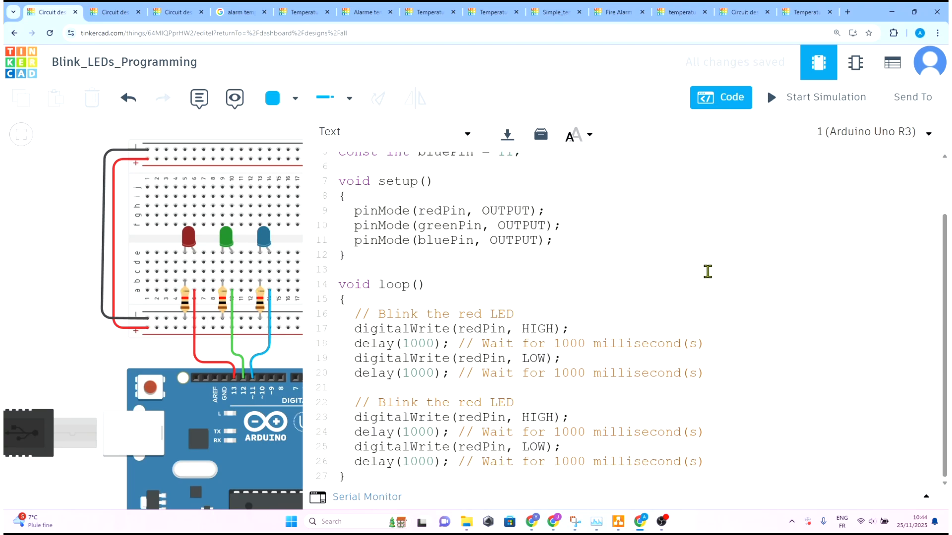
pyautogui.press('Return')
pyautogui.press('Return')
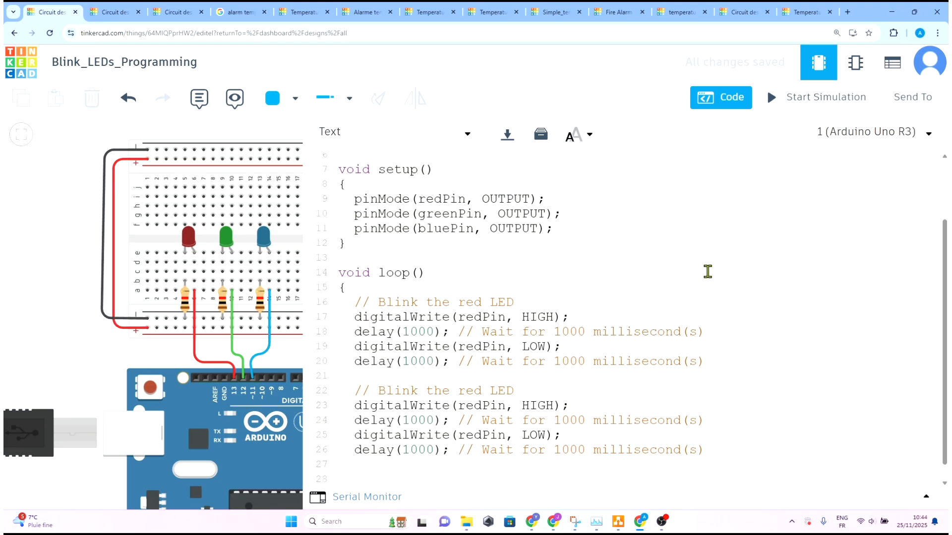
pyautogui.hotkey('ctrl', 'v')
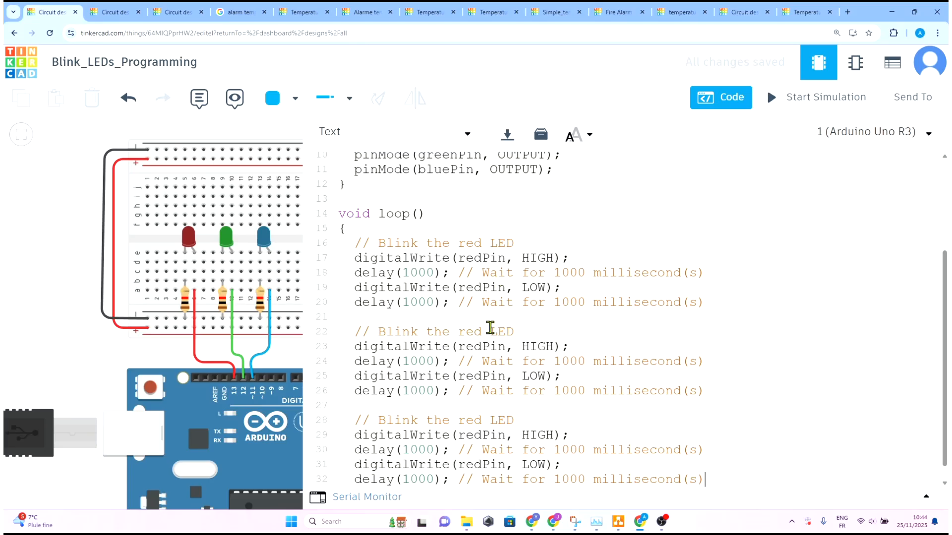
# Step: Change the second block's comment to "Blink the green LED" and the third block's to "Blink the blue LED"
pyautogui.scroll(3, 530, 276)
pyautogui.scroll(-3, 555, 257)
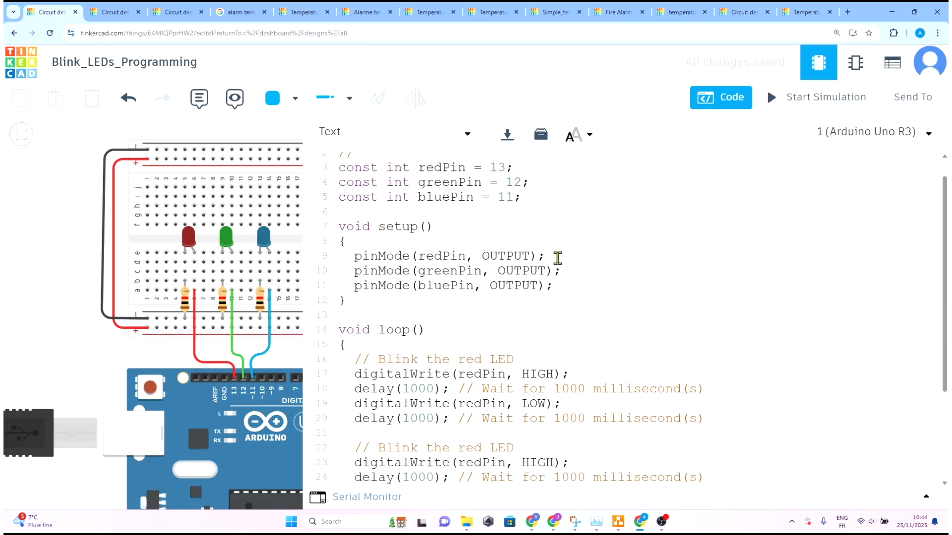
pyautogui.doubleClick(468, 319)
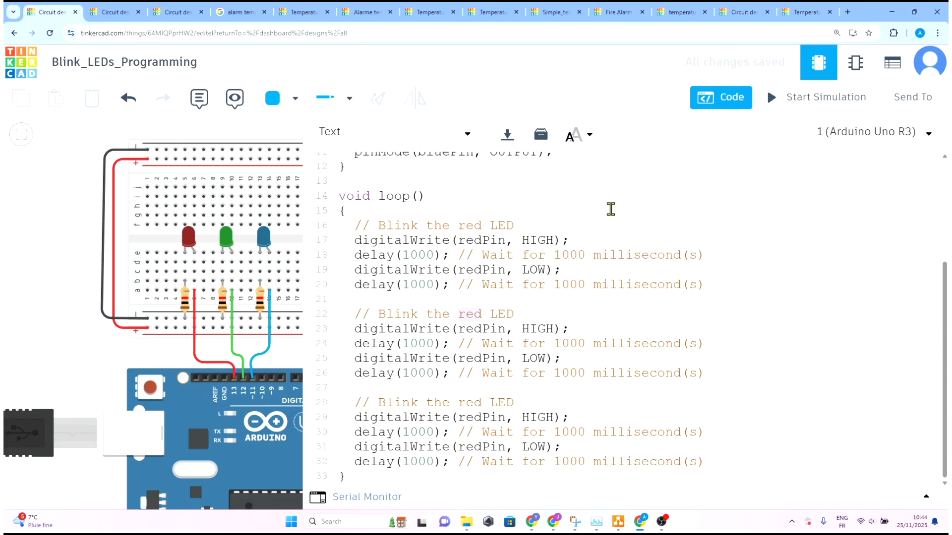
pyautogui.write('green')
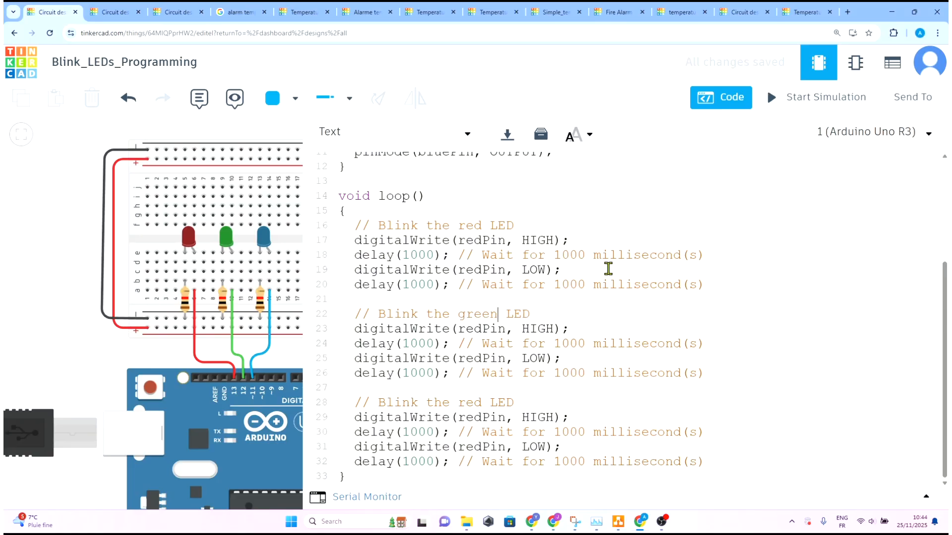
pyautogui.doubleClick(463, 403)
pyautogui.write('blue')
pyautogui.scroll(5, 487, 179)
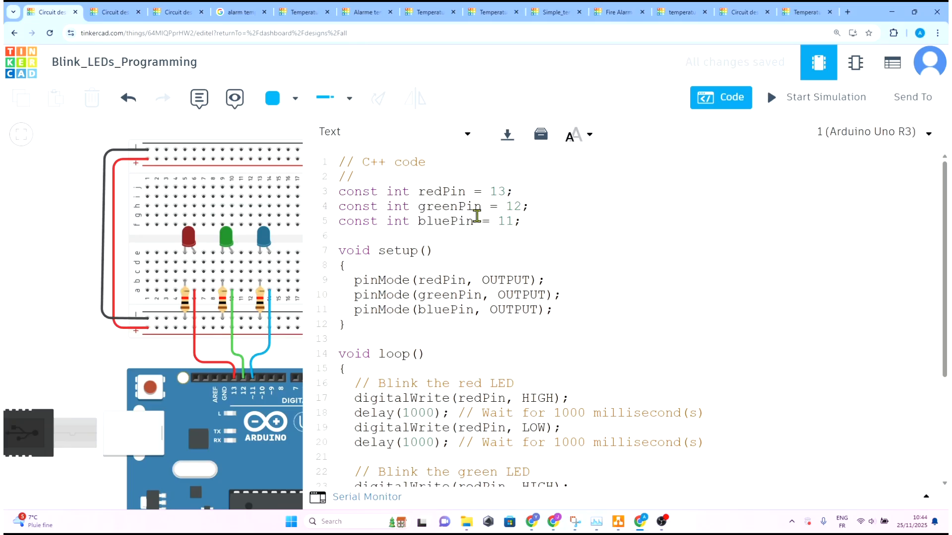
# Step: Replace redPin with greenPin in both digitalWrite calls of the green LED block in loop()
pyautogui.scroll(-3, 527, 238)
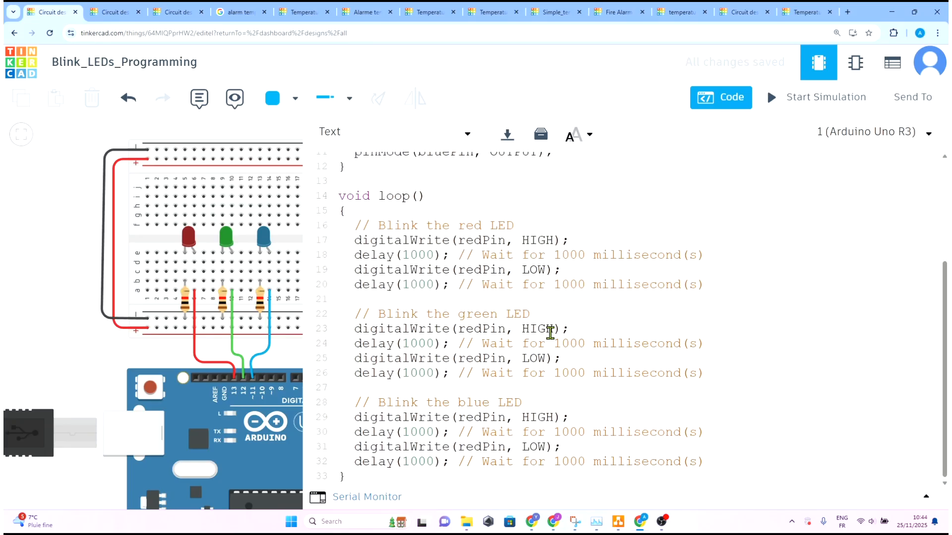
pyautogui.scroll(3, 540, 236)
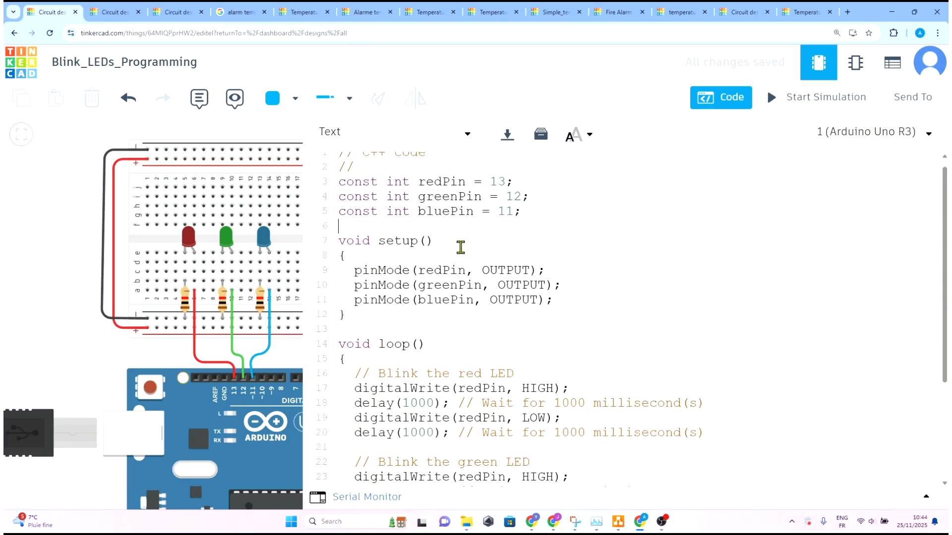
pyautogui.click(448, 193)
pyautogui.scroll(-3, 801, 380)
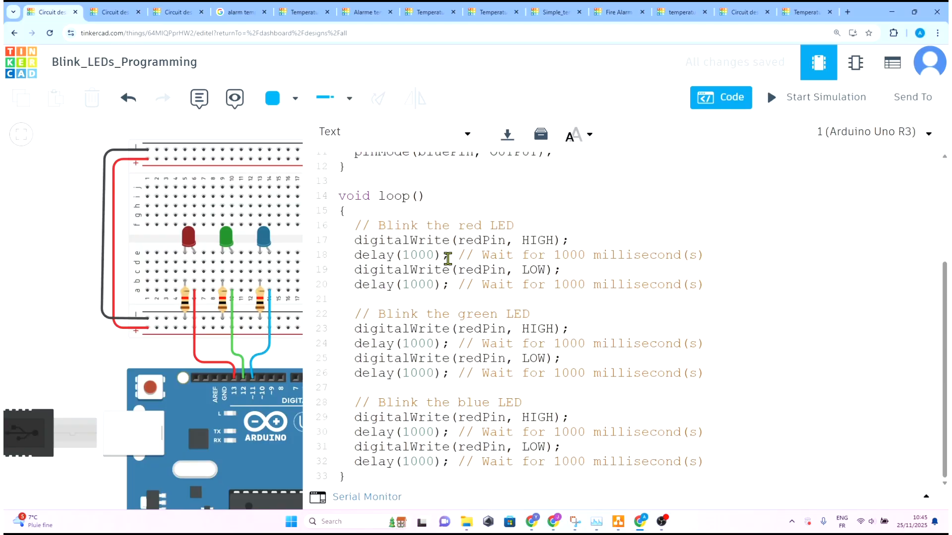
pyautogui.click(484, 335)
pyautogui.write('greenPin')
pyautogui.doubleClick(496, 358)
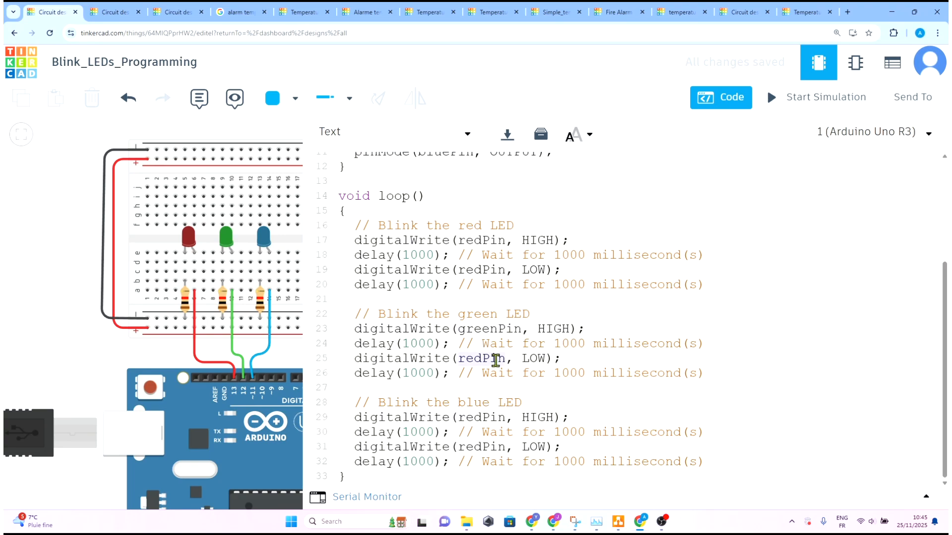
pyautogui.write('greenPin')
# Step: Replace redPin with bluePin in both digitalWrite calls of the blue LED block in loop()
pyautogui.scroll(5, 595, 255)
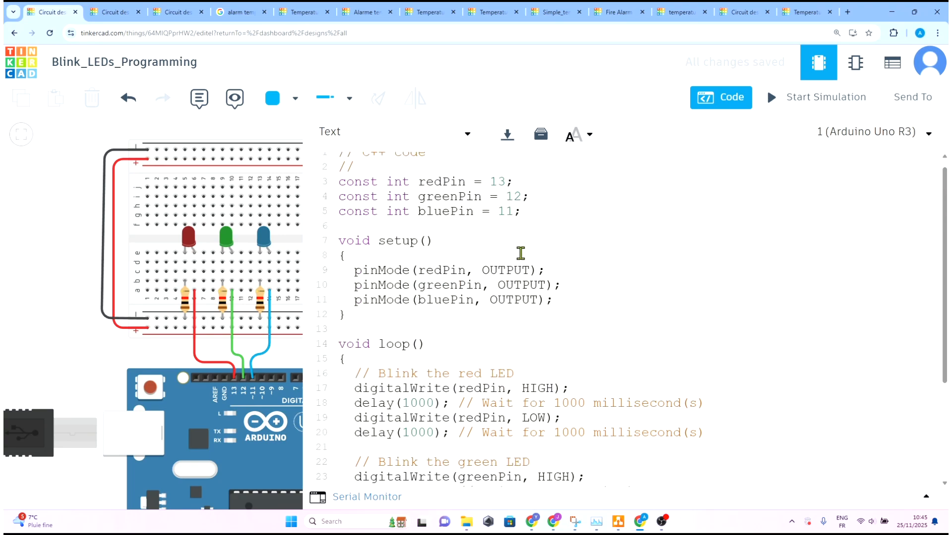
pyautogui.doubleClick(439, 211)
pyautogui.hotkey('ctrl', 'c')
pyautogui.scroll(-1, 520, 247)
pyautogui.scroll(-3, 521, 248)
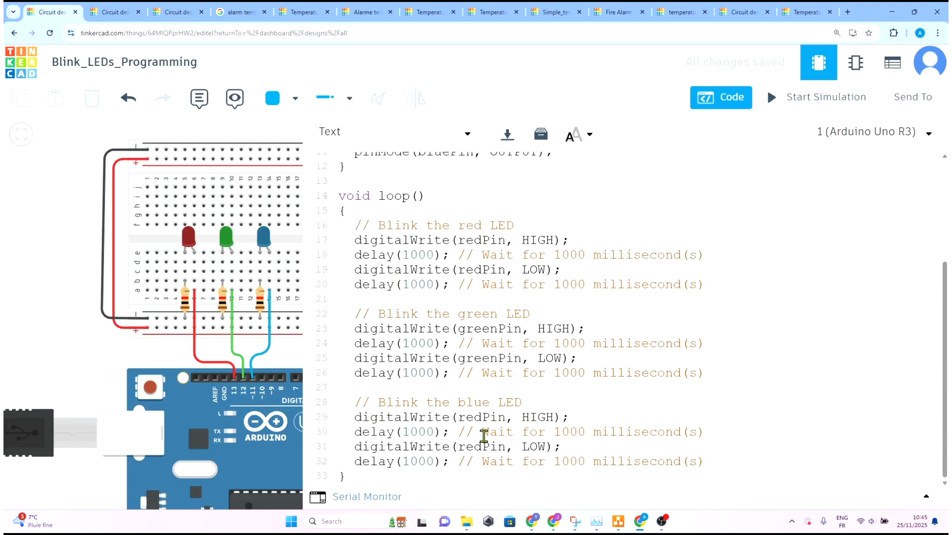
pyautogui.doubleClick(483, 418)
pyautogui.hotkey('ctrl', 'v')
pyautogui.doubleClick(483, 448)
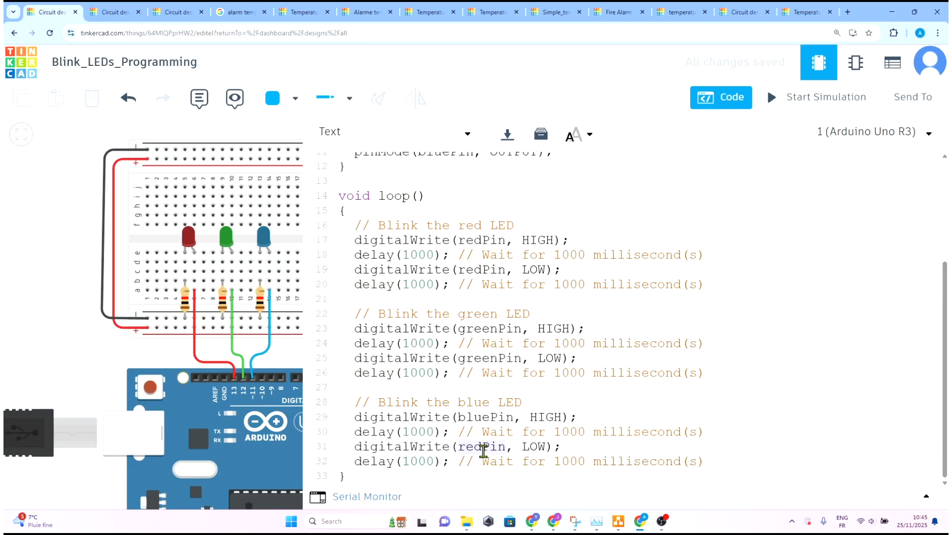
pyautogui.hotkey('ctrl', 'v')
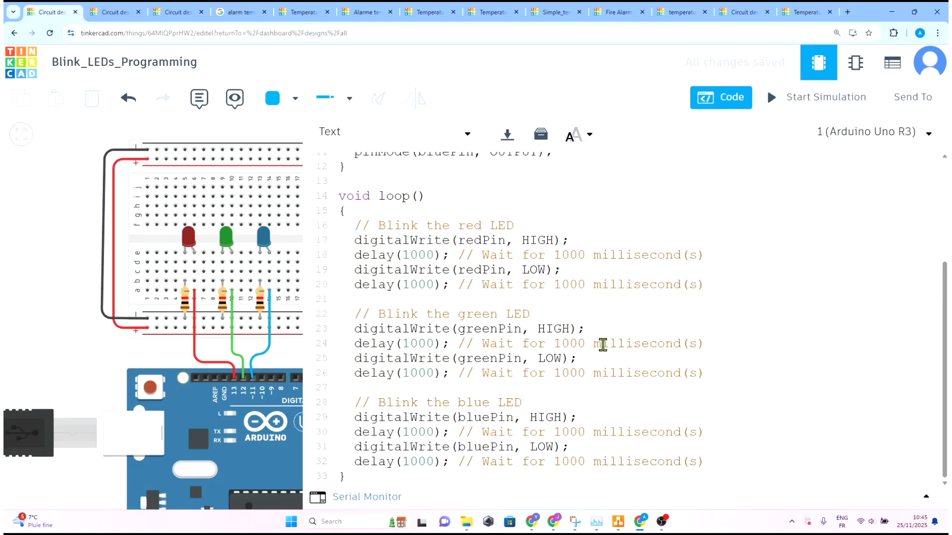
# Step: Review the finished code, run the simulation to watch the red, green and blue LEDs blink, and stop it
pyautogui.scroll(4, 602, 343)
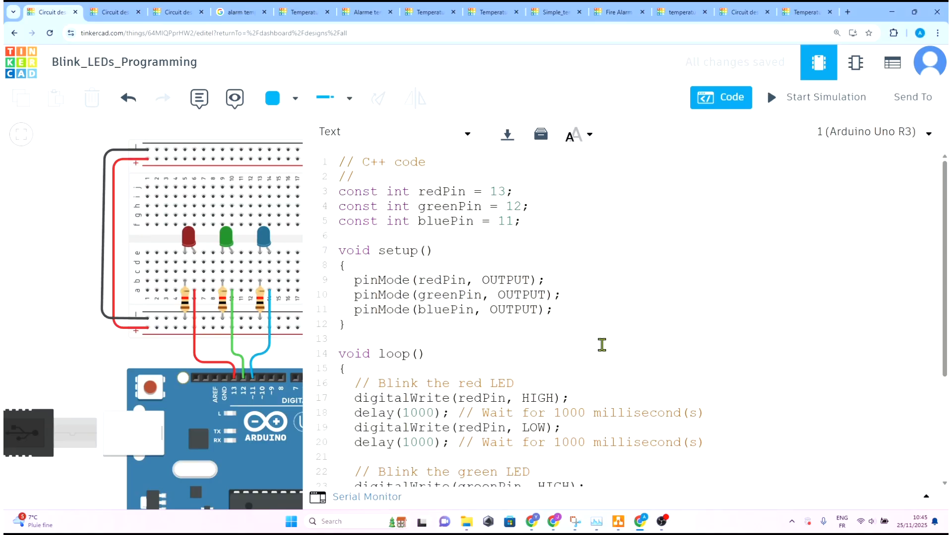
pyautogui.scroll(-4, 605, 347)
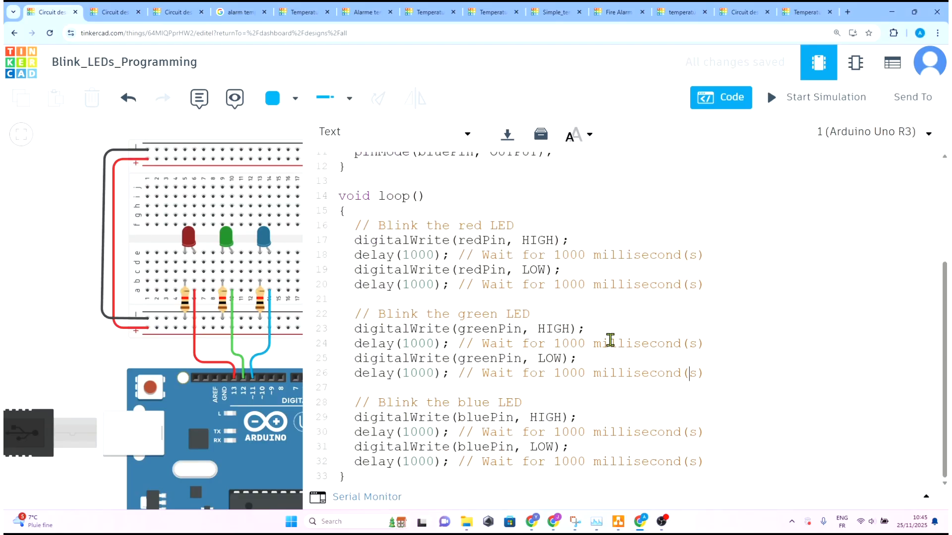
pyautogui.scroll(4, 628, 297)
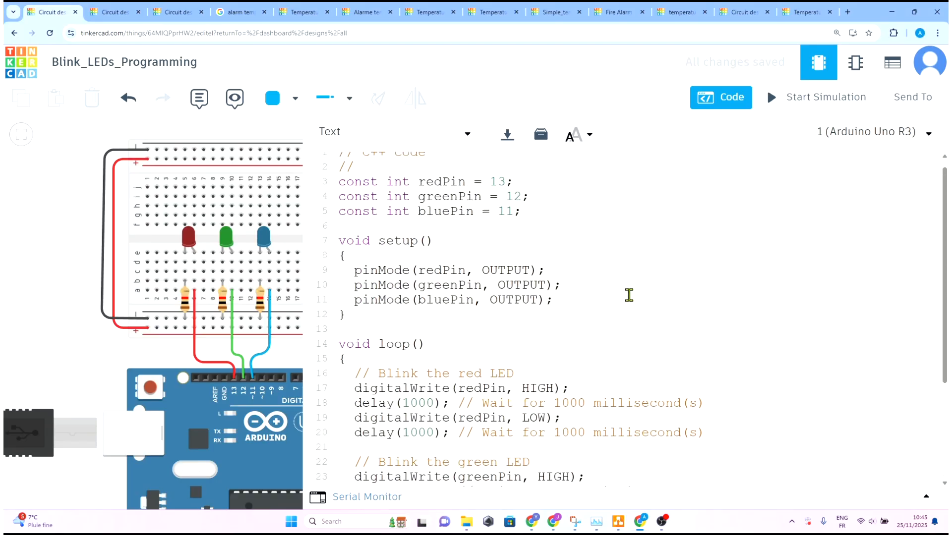
pyautogui.click(732, 98)
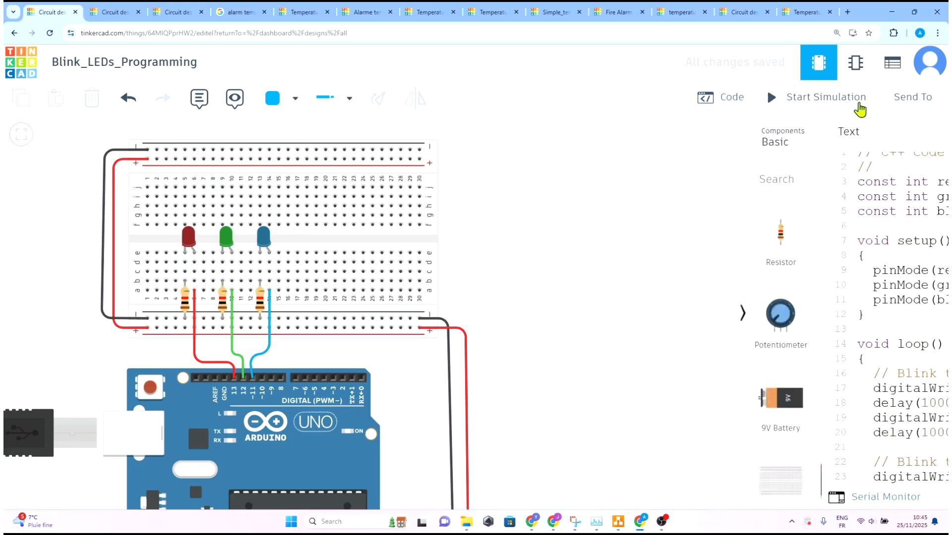
pyautogui.click(811, 104)
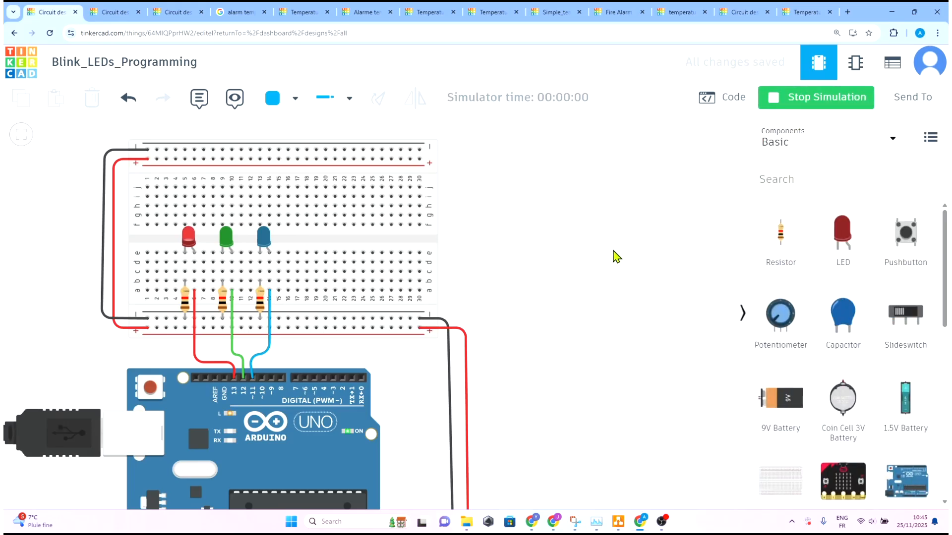
pyautogui.moveTo(625, 256); pyautogui.dragTo(658, 257)
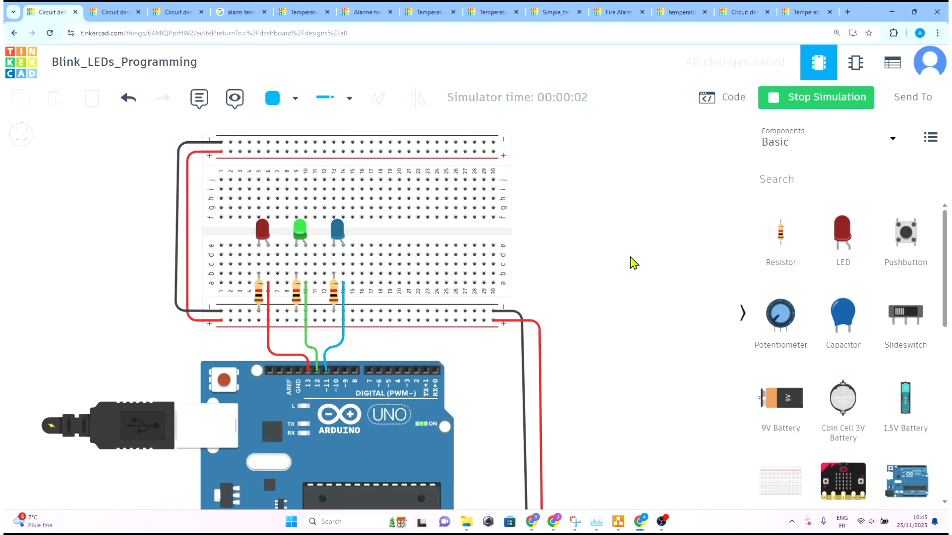
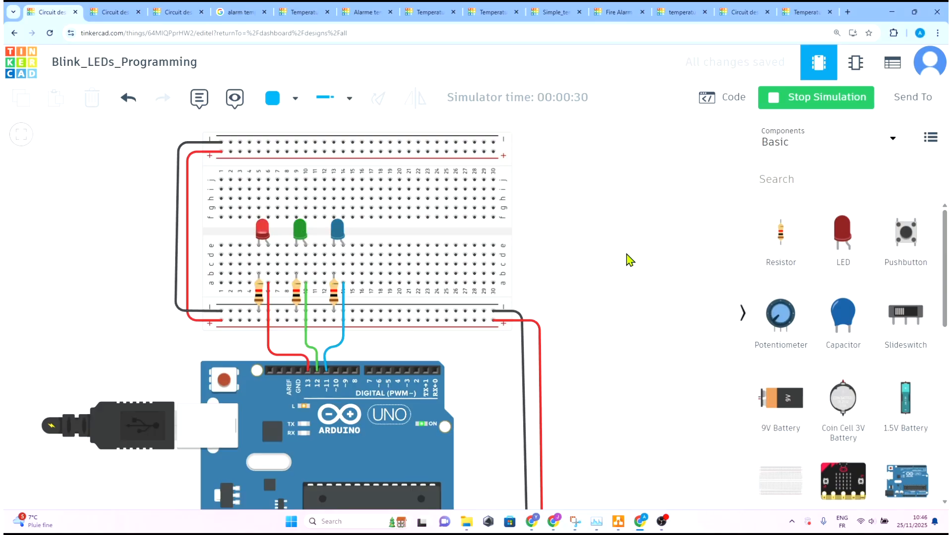
pyautogui.click(803, 102)
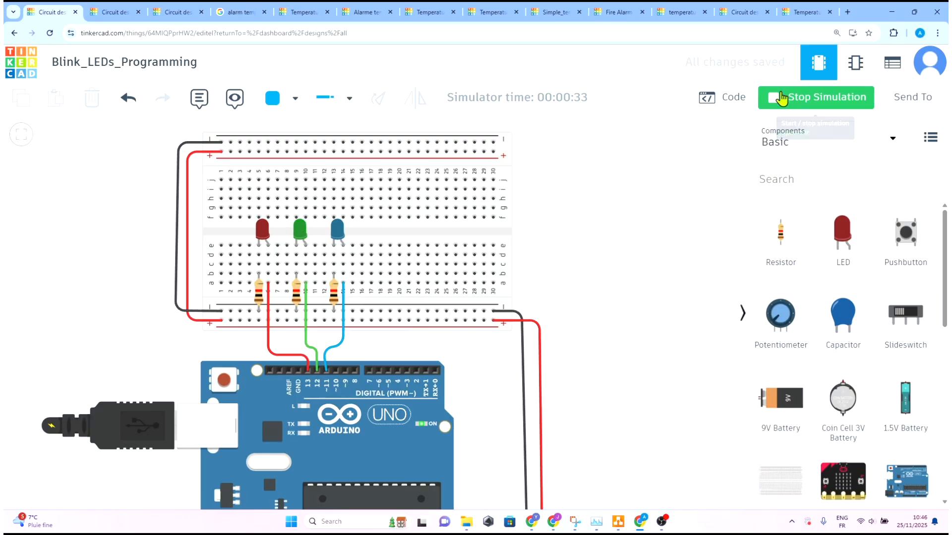
# Step: Reopen the code beside the LED circuit and add "// The pin of the red LED" after the redPin declaration
pyautogui.click(738, 104)
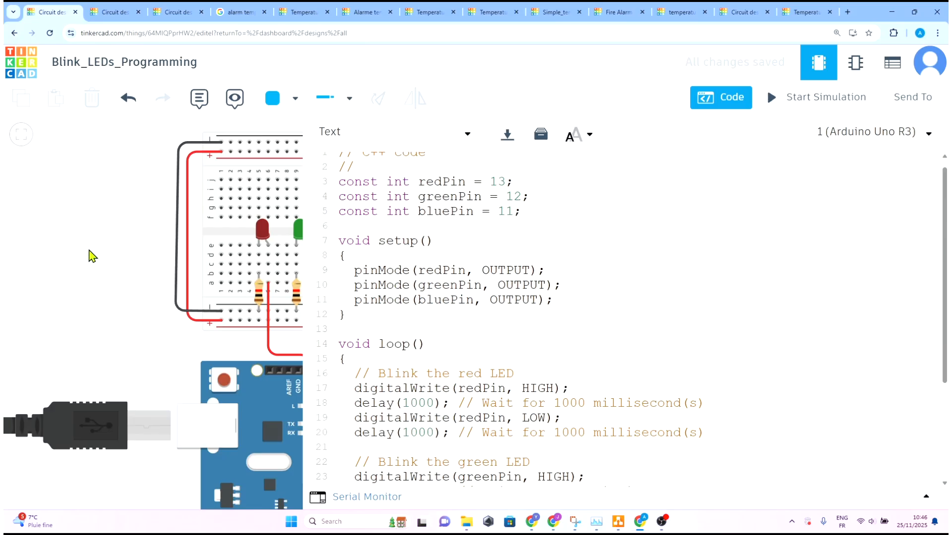
pyautogui.moveTo(130, 205); pyautogui.dragTo(4, 194)
pyautogui.scroll(-3, 537, 297)
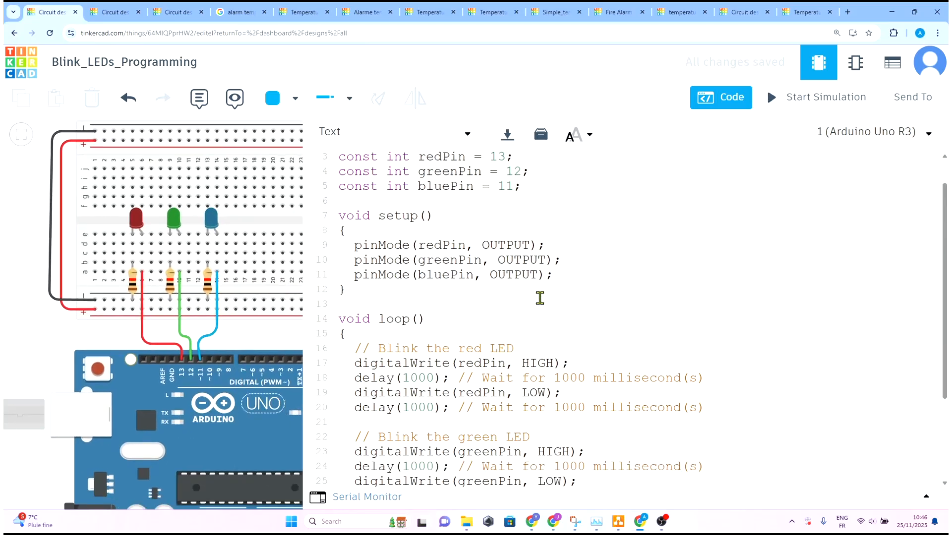
pyautogui.scroll(3, 597, 276)
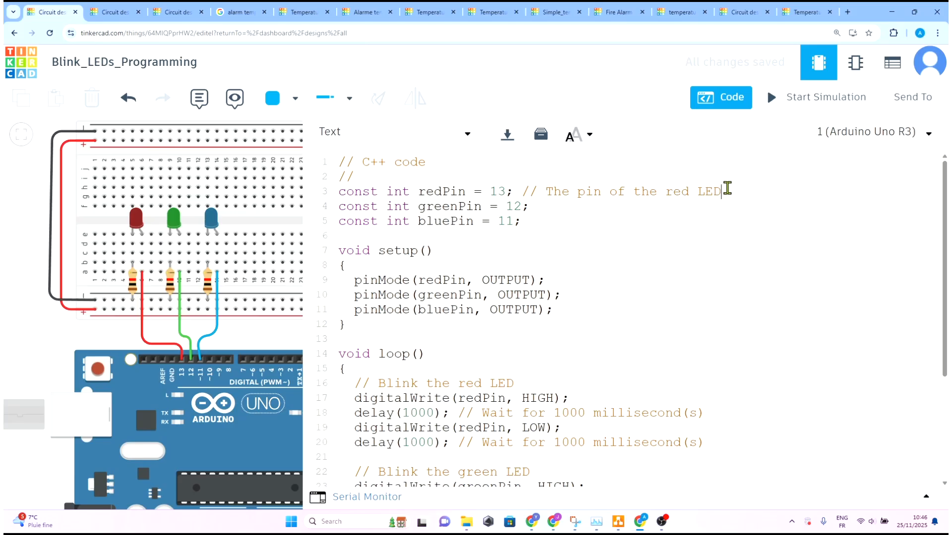
# Step: Add "// The pin of the green LED" after the greenPin declaration and "// The pin of the blue LED" after the bluePin declaration
pyautogui.moveTo(726, 191); pyautogui.dragTo(523, 191)
pyautogui.hotkey('ctrl', 'c')
pyautogui.click(552, 203)
pyautogui.hotkey('ctrl', 'v')
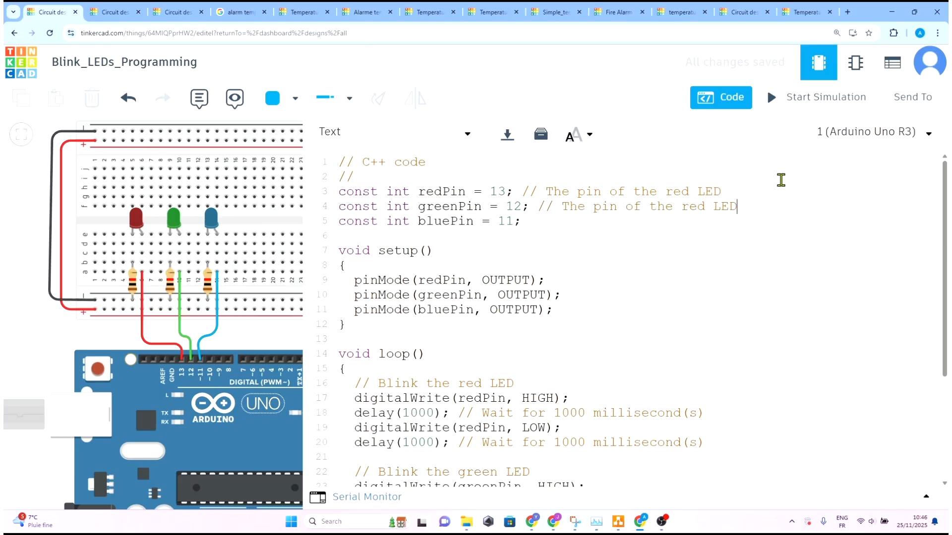
pyautogui.write('D')
pyautogui.write('greenPi')
pyautogui.write('n')
pyautogui.click(545, 224)
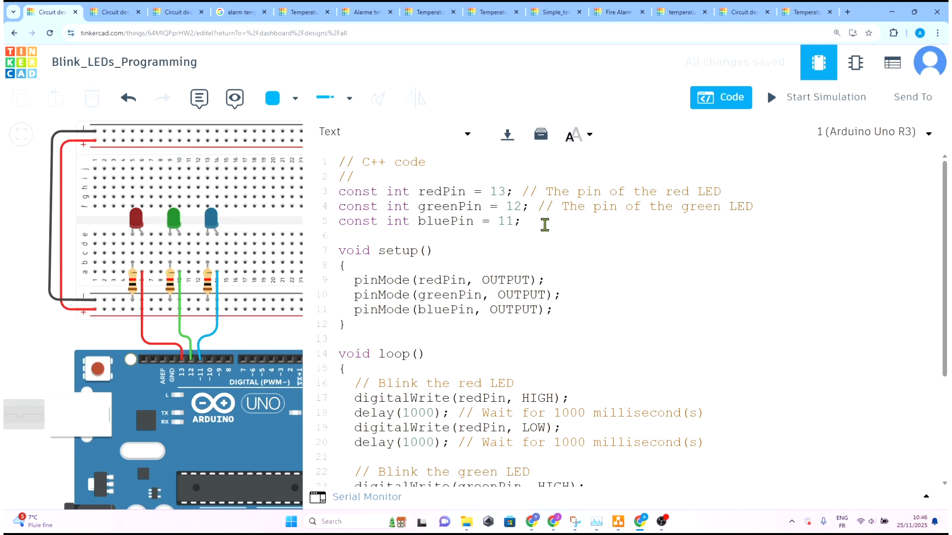
pyautogui.hotkey('ctrl', 'v')
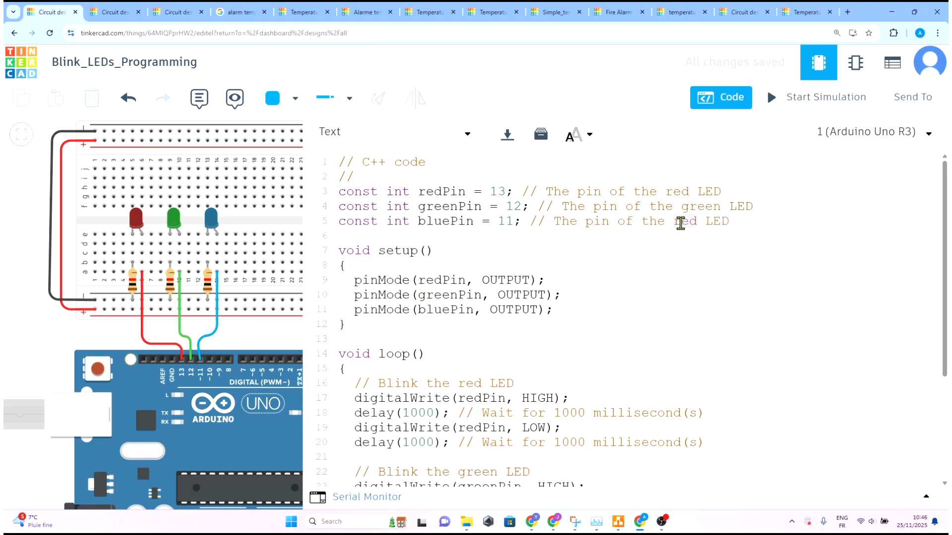
pyautogui.write('blue')
# Step: Start an empty // comment after the redPin pinMode line in setup()
pyautogui.click(599, 279)
pyautogui.write('//')
pyautogui.scroll(-5, 671, 323)
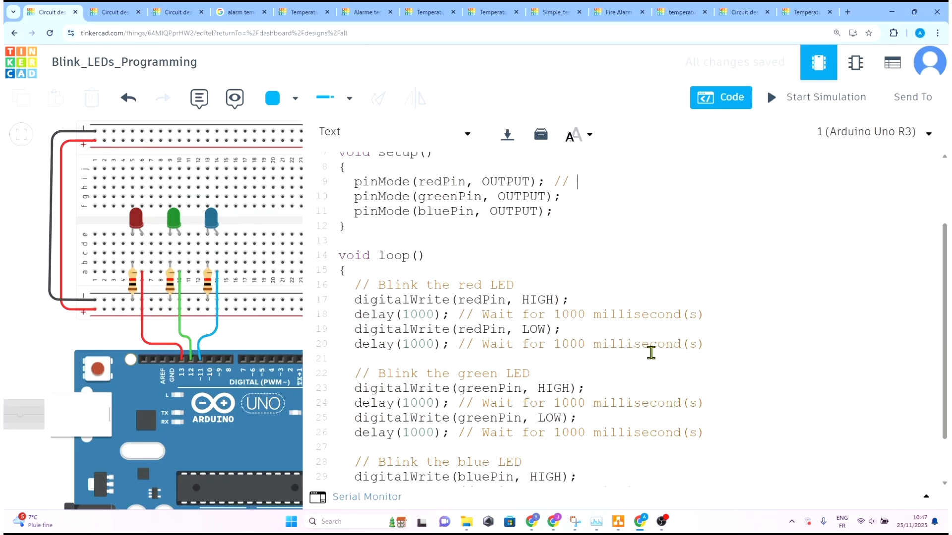
# Step: In the red LED block, add "// Turn On an LED" after the HIGH digitalWrite call and "// Turn Off an LED" after the LOW call
pyautogui.click(608, 243)
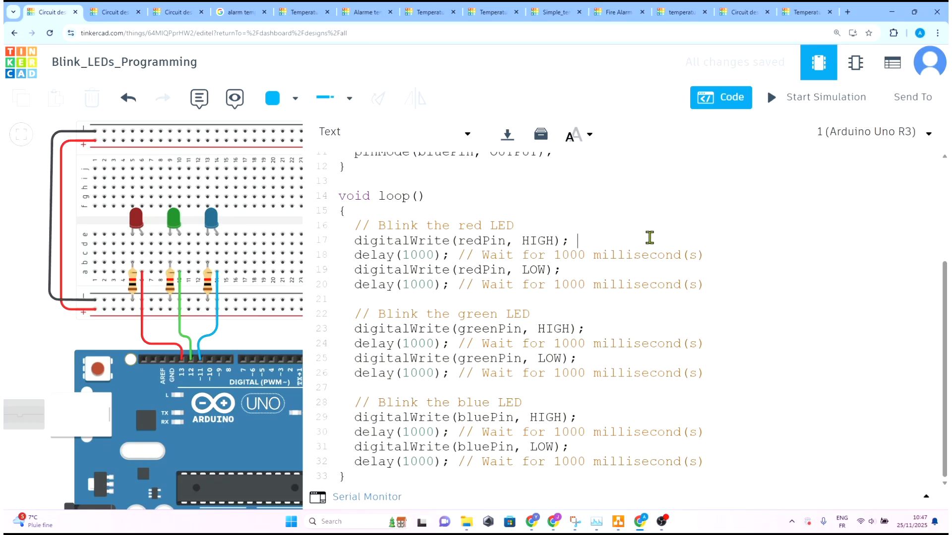
pyautogui.write('//')
pyautogui.doubleClick(530, 242)
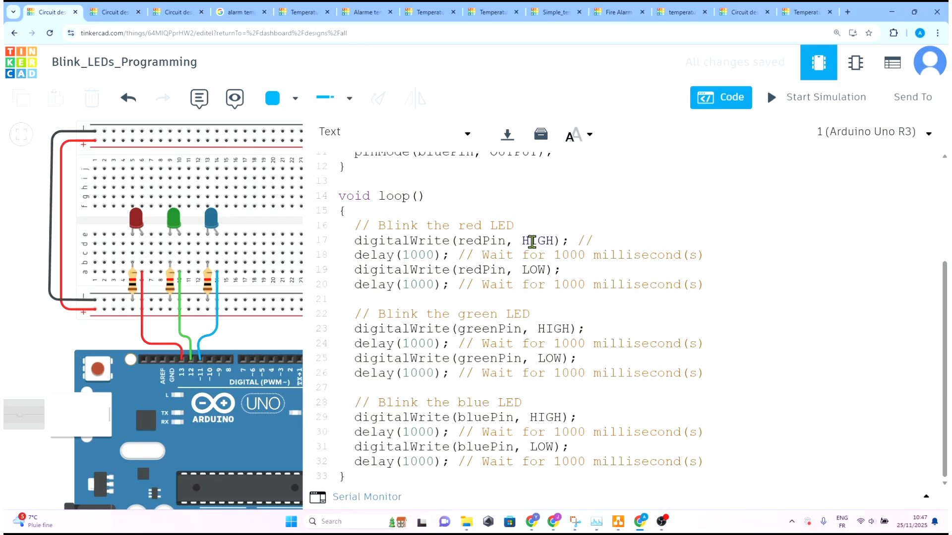
pyautogui.click(664, 242)
pyautogui.write('Tr')
pyautogui.press('BackSpace')
pyautogui.write('urn On')
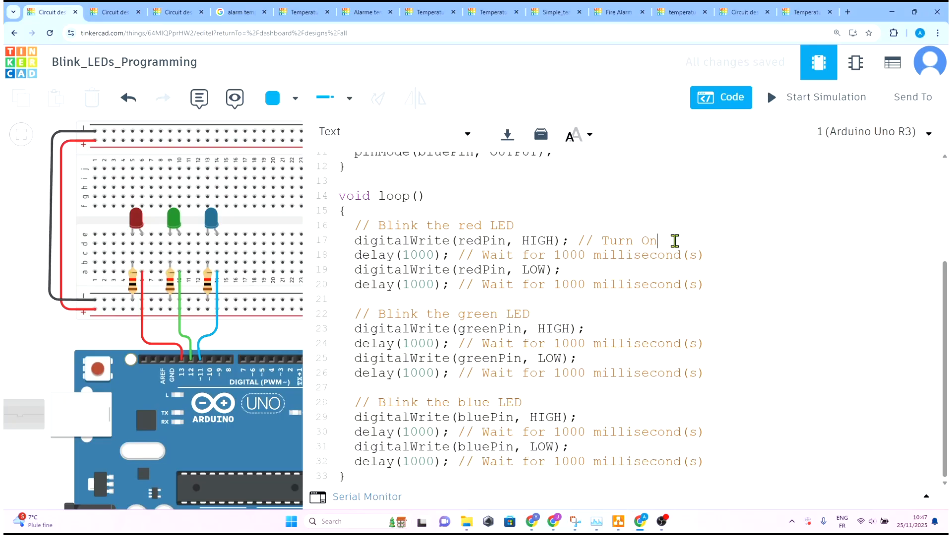
pyautogui.write(' an LED')
pyautogui.click(570, 270)
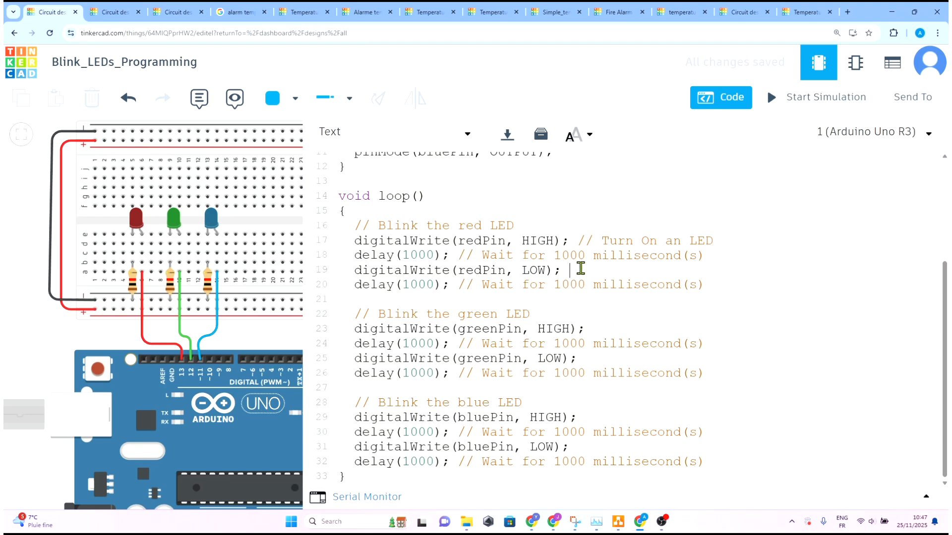
pyautogui.write('// Turn Off an LED')
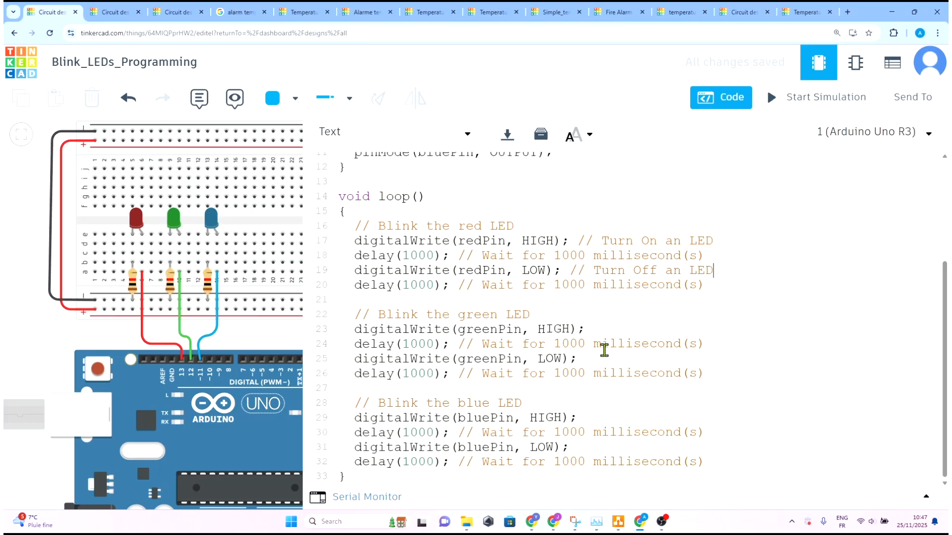
# Step: Delete the redPin, greenPin and bluePin constant declarations above setup()
pyautogui.scroll(3, 640, 337)
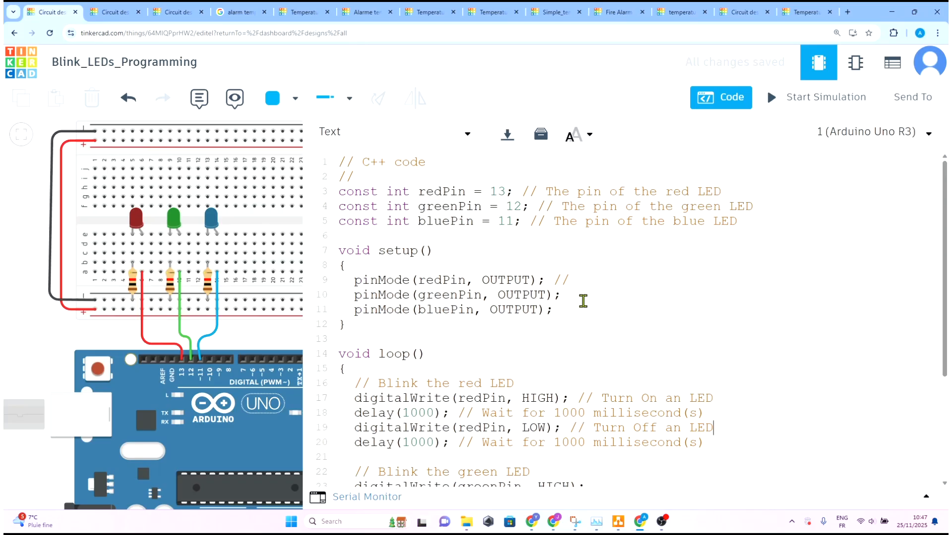
pyautogui.scroll(-3, 605, 290)
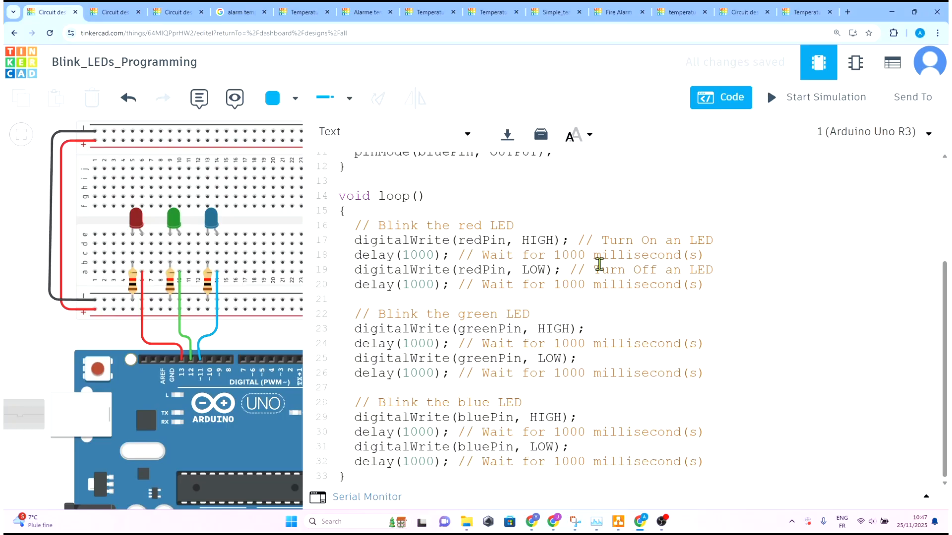
pyautogui.scroll(3, 567, 260)
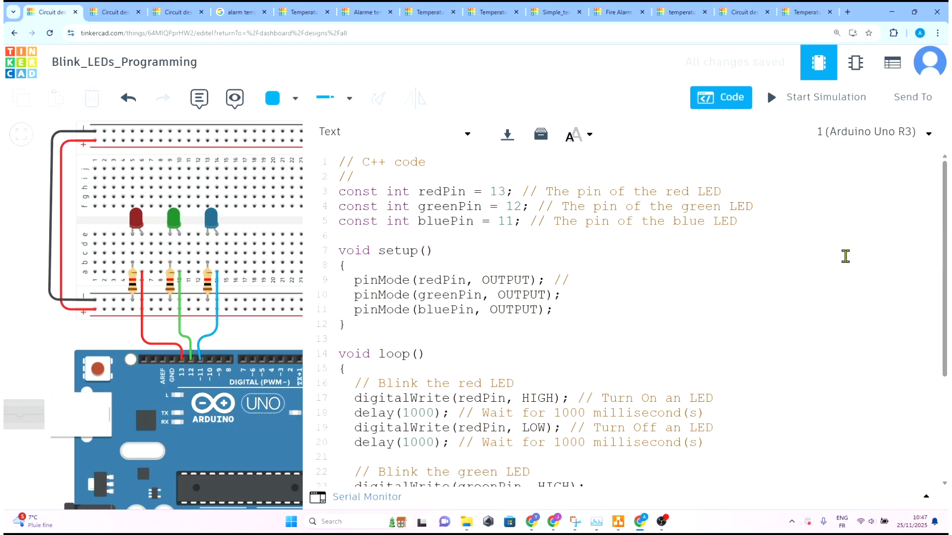
pyautogui.moveTo(778, 221); pyautogui.dragTo(333, 191)
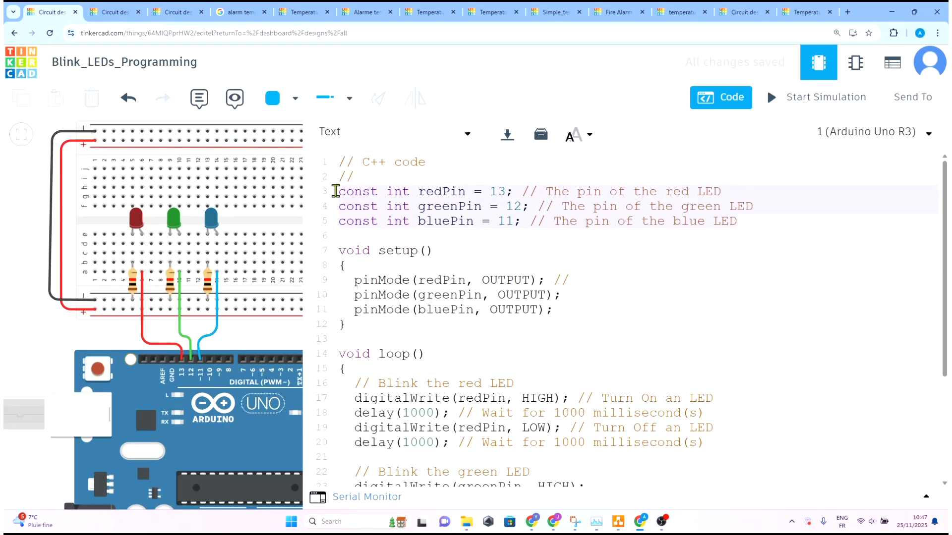
pyautogui.press('BackSpace')
pyautogui.press('BackSpace')
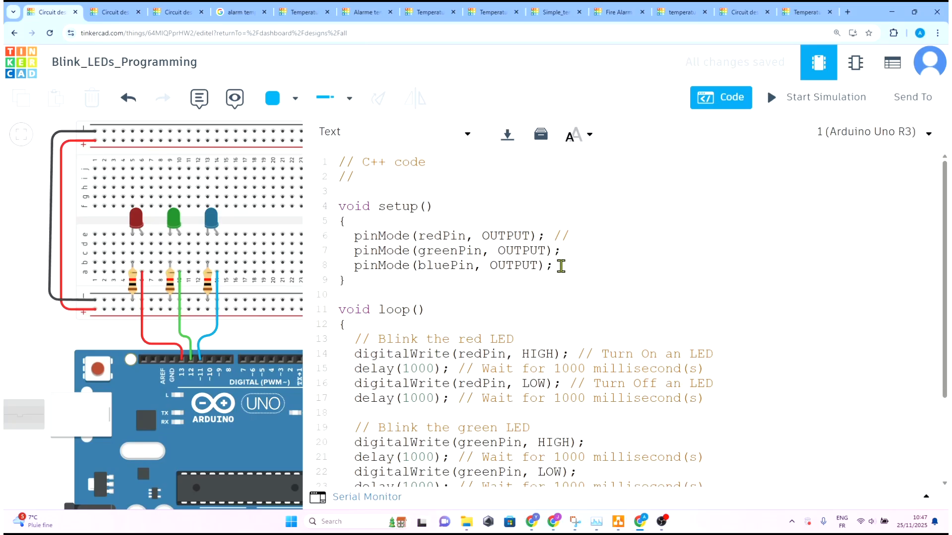
pyautogui.moveTo(560, 265); pyautogui.dragTo(337, 242)
pyautogui.press('Delete')
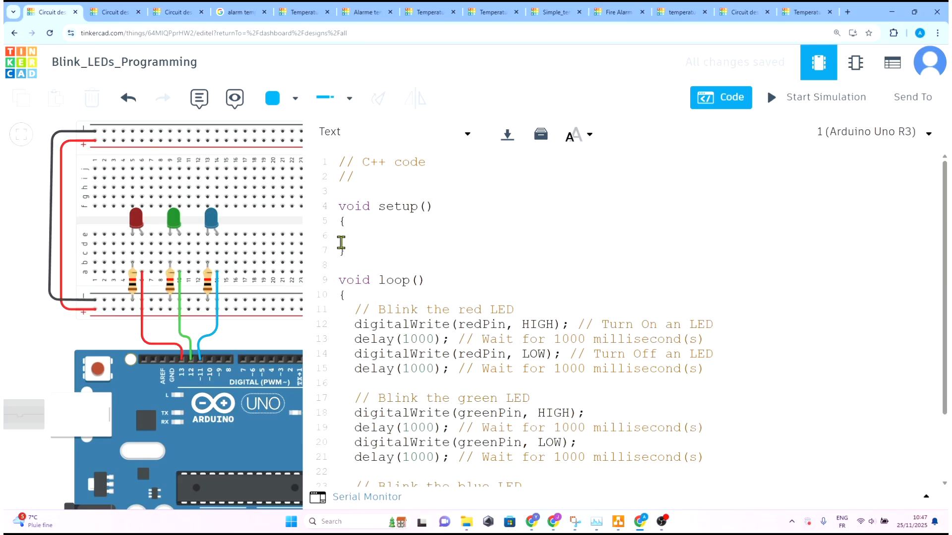
pyautogui.press('Delete')
pyautogui.hotkey('ctrl', 'z')
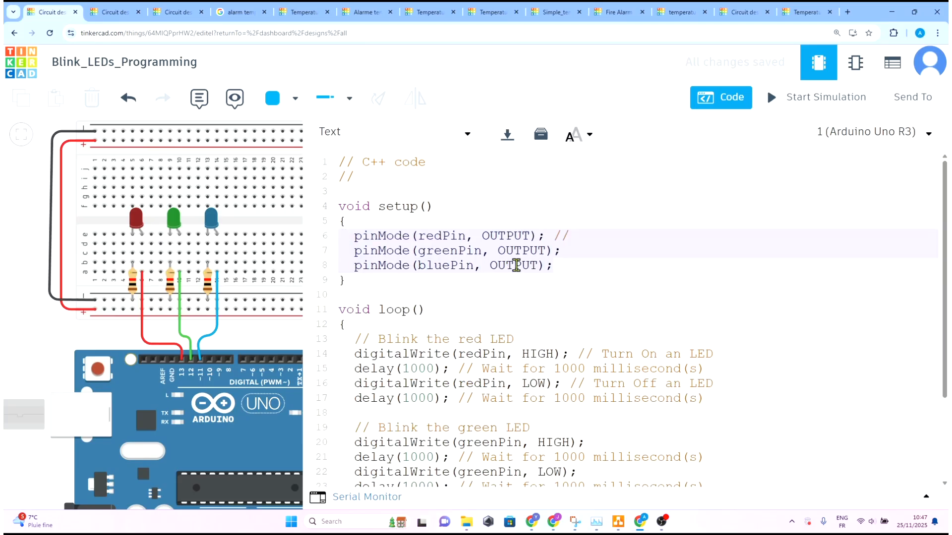
# Step: Delete the green and blue LED blink blocks from loop(), keeping only the red LED block
pyautogui.scroll(-3, 518, 270)
pyautogui.moveTo(703, 463); pyautogui.dragTo(329, 311)
pyautogui.press('Delete')
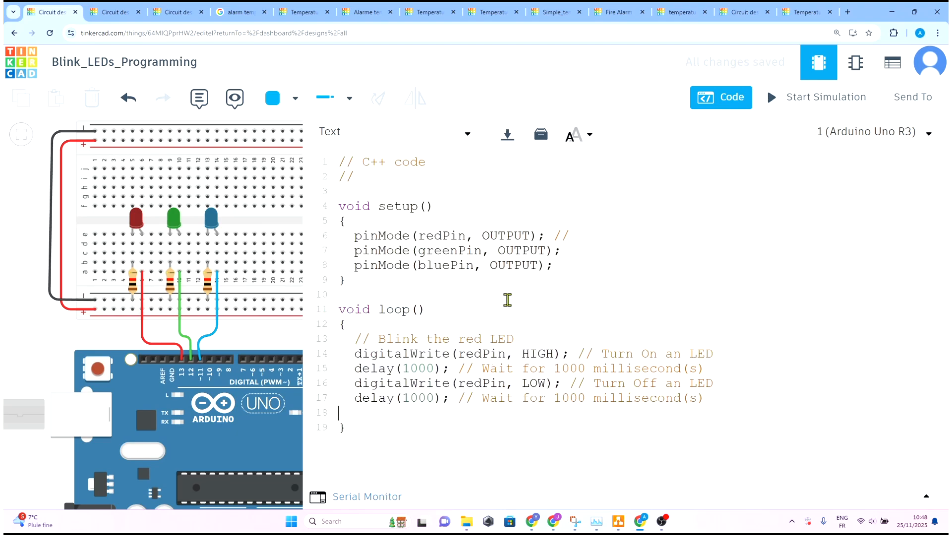
# Step: Delete the greenPin and bluePin pinMode lines in setup() and the empty comment after the redPin pinMode line
pyautogui.click(350, 244)
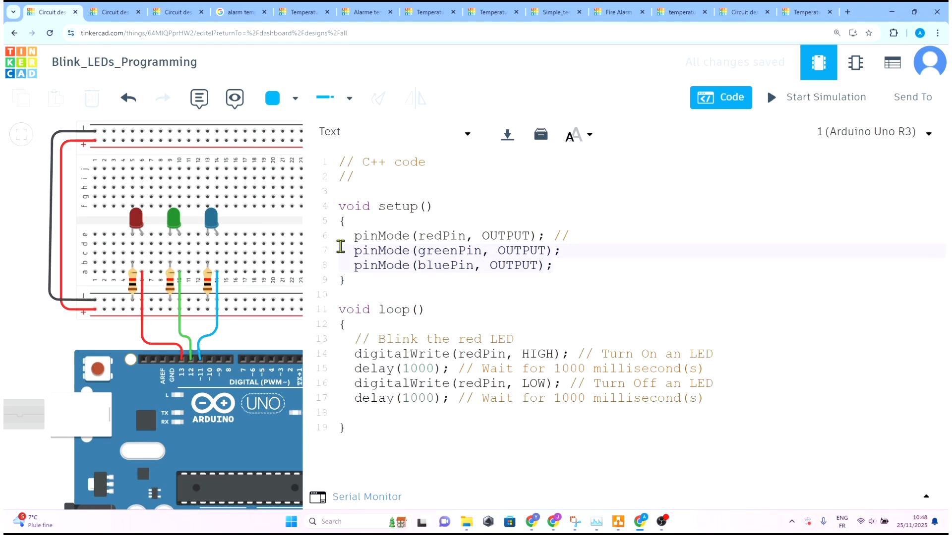
pyautogui.press('Delete')
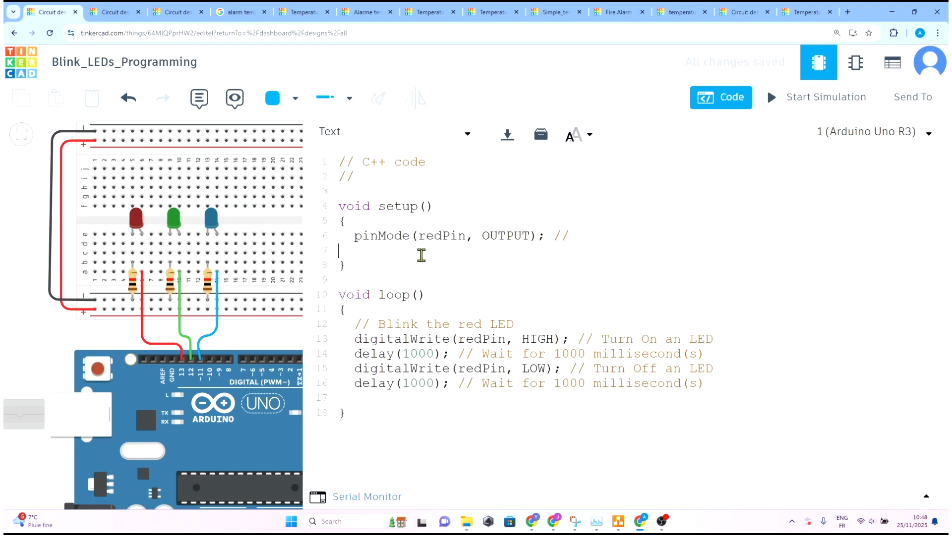
pyautogui.doubleClick(560, 236)
pyautogui.press('Delete')
# Step: Complete the empty header comment as "// 1st Method" and add "// 2nd Metho" on a new line below it
pyautogui.click(416, 179)
pyautogui.write('The')
pyautogui.press('BackSpace')
pyautogui.press('BackSpace')
pyautogui.press('BackSpace')
pyautogui.press('BackSpace')
pyautogui.write('1st Method')
pyautogui.press('Return')
pyautogui.press('Return')
pyautogui.press('BackSpace')
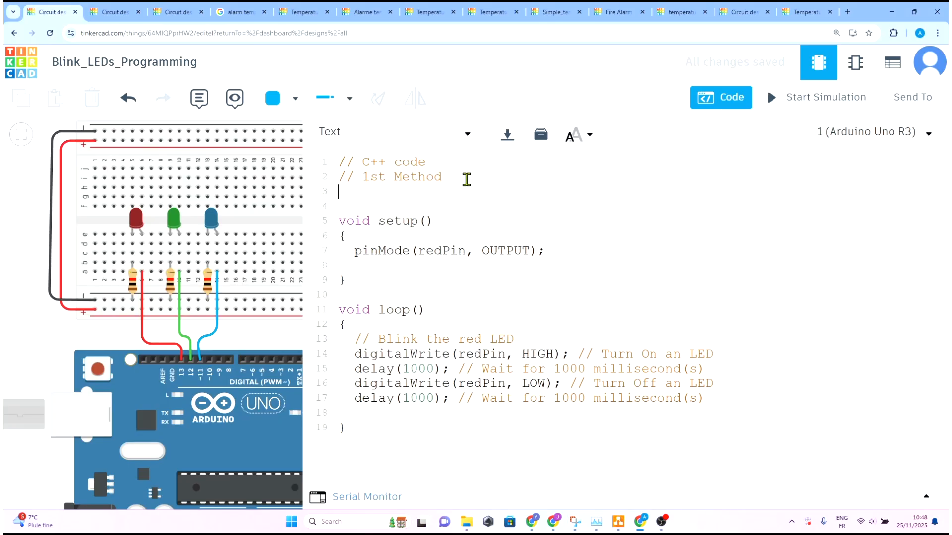
pyautogui.write('// 2nd Metho')
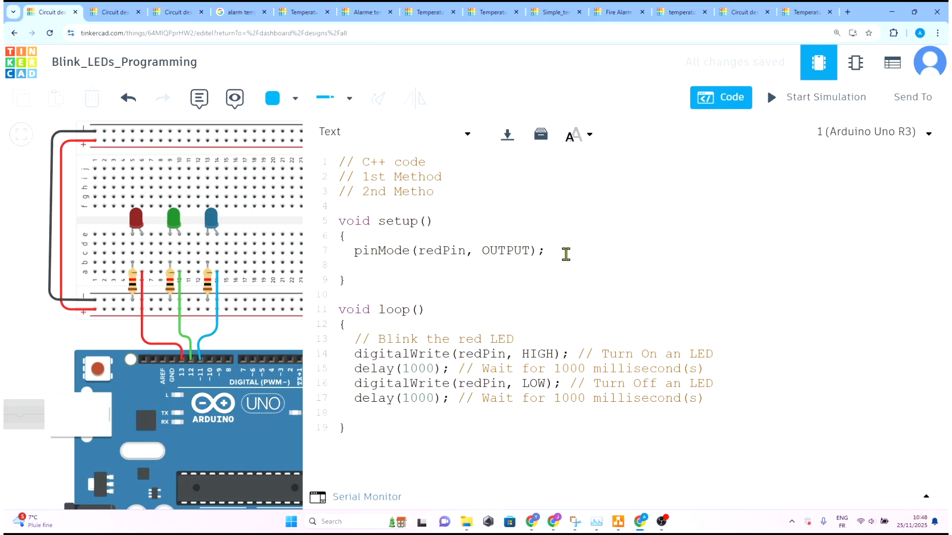
# Step: Replace the redPin pinMode line in setup() with the loop header "for (int i = 13; i>10; i--){"
pyautogui.moveTo(564, 251); pyautogui.dragTo(355, 251)
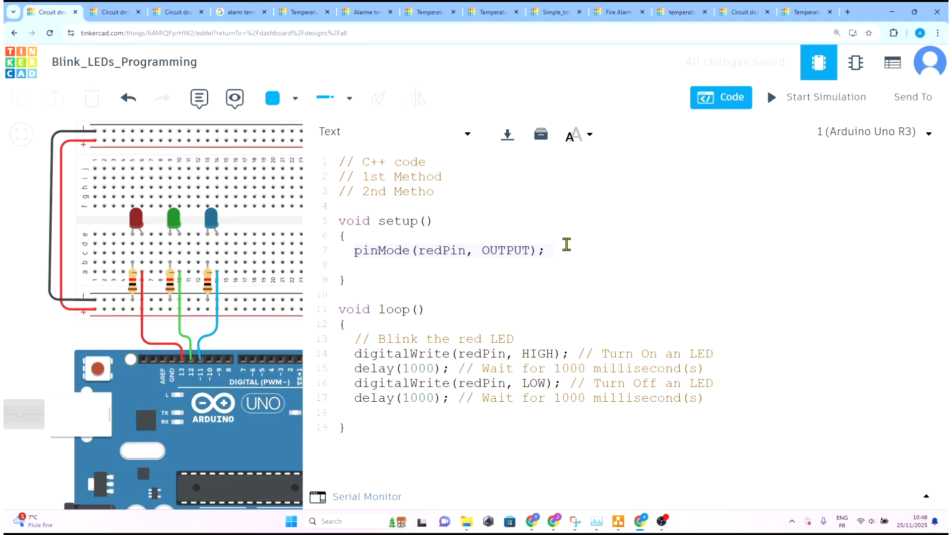
pyautogui.write('for (')
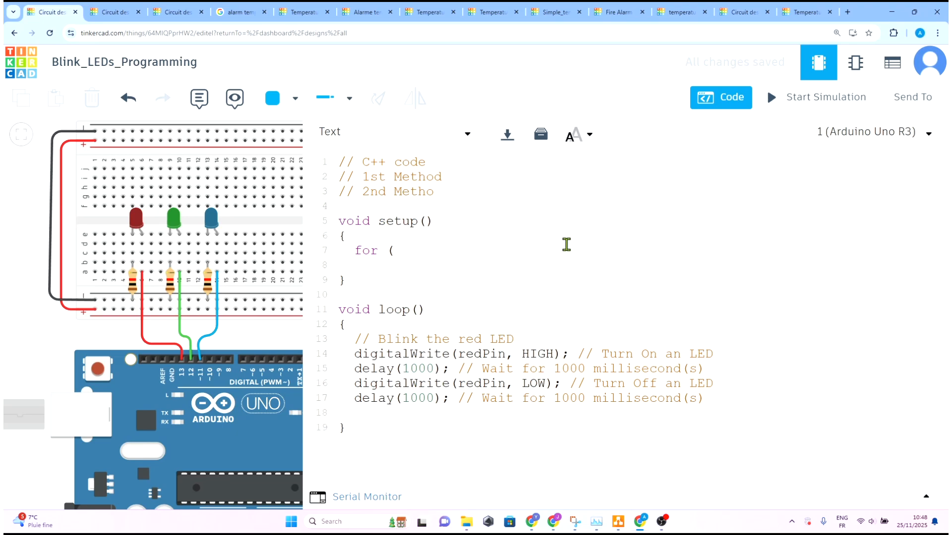
pyautogui.write('int i =')
pyautogui.click(137, 222)
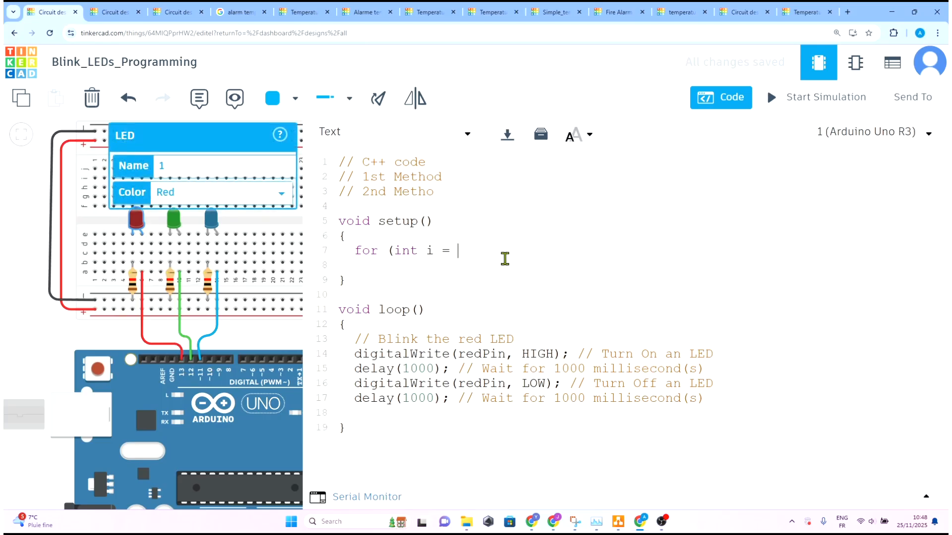
pyautogui.write('13')
pyautogui.write(';')
pyautogui.write('i')
pyautogui.write('>')
pyautogui.write('10')
pyautogui.write('i')
pyautogui.write('---')
pyautogui.write(')')
pyautogui.write('{')
pyautogui.press('Return')
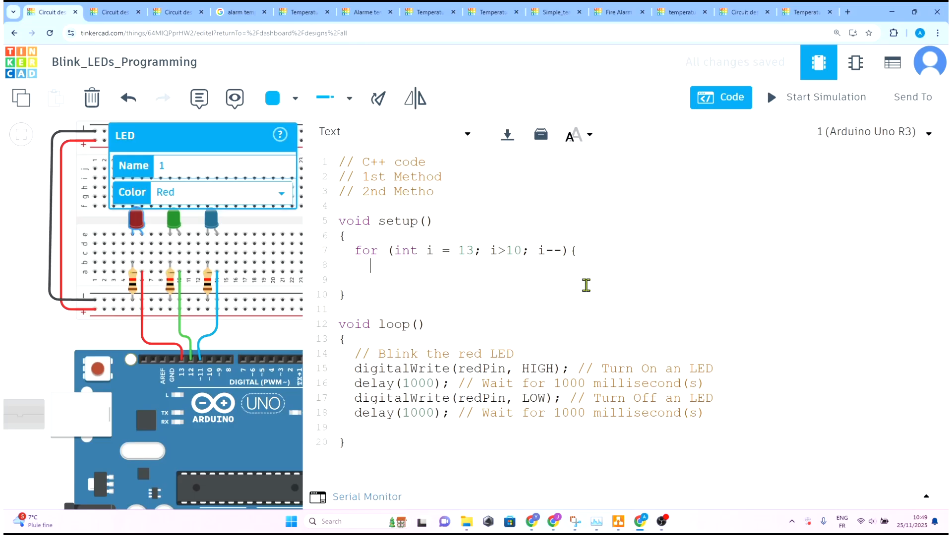
# Step: Add "pinMode(i, OUTPU);" inside the for loop in setup() and close the loop with a brace
pyautogui.write('pinMode(i, OUTPU);')
pyautogui.press('Return')
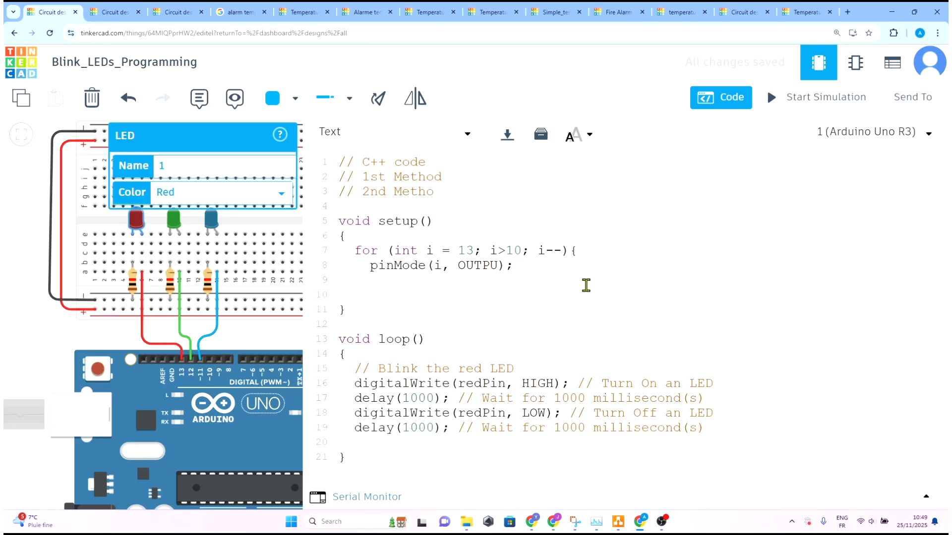
pyautogui.write('}')
# Step: Replace the "// Blink the red LED" comment in loop() with a copy of the setup() for header, ending in an opening brace
pyautogui.moveTo(569, 250); pyautogui.dragTo(360, 254)
pyautogui.hotkey('ctrl', 'c')
pyautogui.click(479, 381)
pyautogui.moveTo(515, 368); pyautogui.dragTo(357, 367)
pyautogui.hotkey('ctrl', 'v')
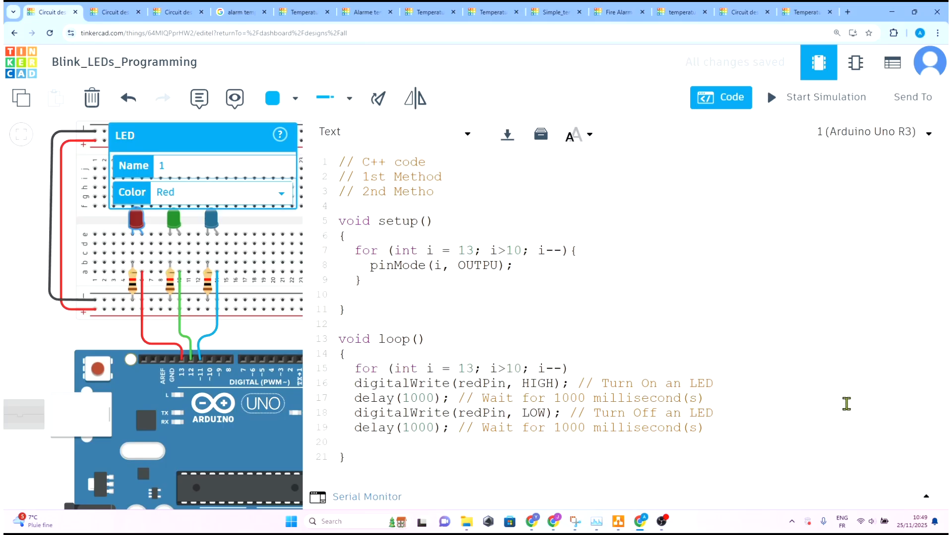
pyautogui.write('{')
pyautogui.moveTo(705, 430); pyautogui.dragTo(279, 379)
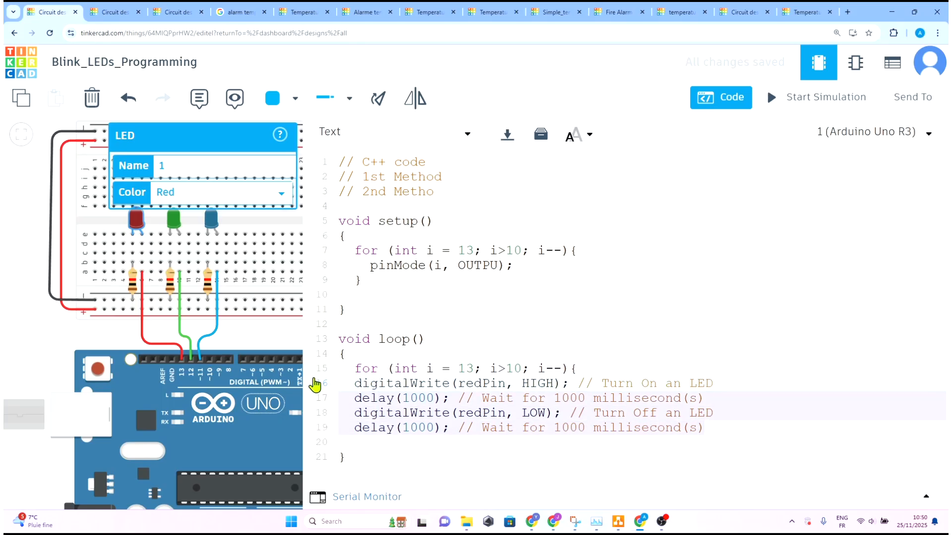
pyautogui.press('BackSpace')
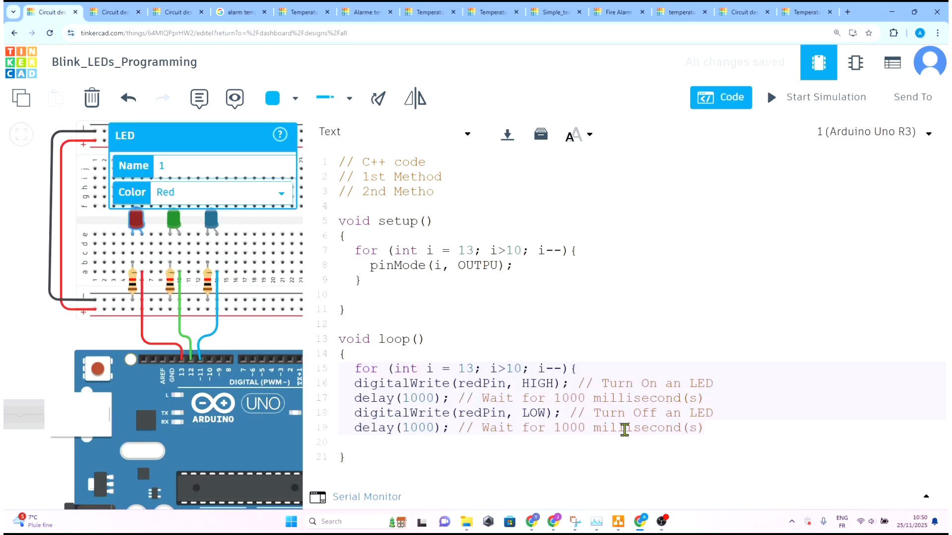
pyautogui.moveTo(734, 436); pyautogui.dragTo(328, 381)
pyautogui.hotkey('ctrl', 'x')
pyautogui.hotkey('ctrl', 'z')
# Step: Cut and re-paste the four blink statements under the for header in loop(), indenting the HIGH digitalWrite line one level
pyautogui.moveTo(730, 436); pyautogui.dragTo(340, 389)
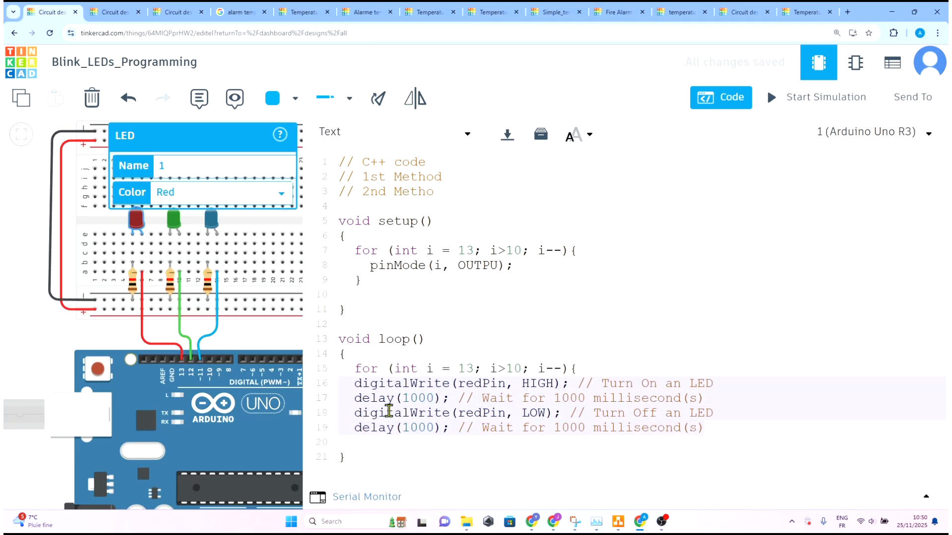
pyautogui.hotkey('ctrl', 'x')
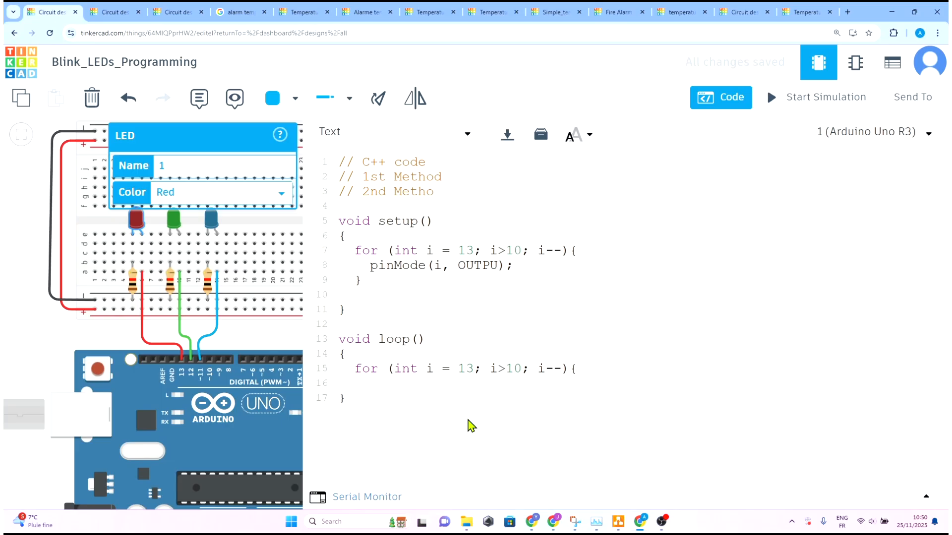
pyautogui.hotkey('ctrl', 'v')
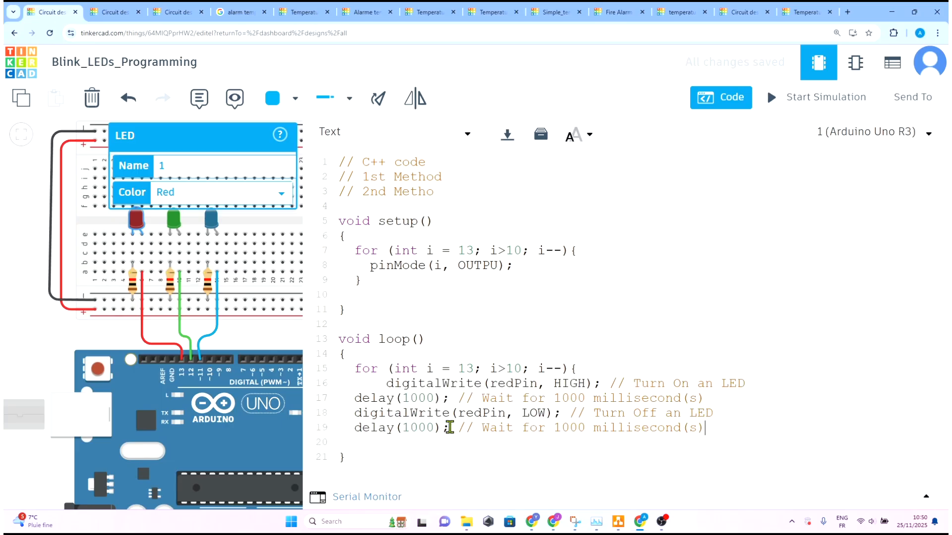
pyautogui.click(386, 386)
pyautogui.click(389, 385)
pyautogui.press('BackSpace')
pyautogui.press('BackSpace')
pyautogui.press('BackSpace')
pyautogui.press('BackSpace')
pyautogui.press('BackSpace')
pyautogui.press('BackSpace')
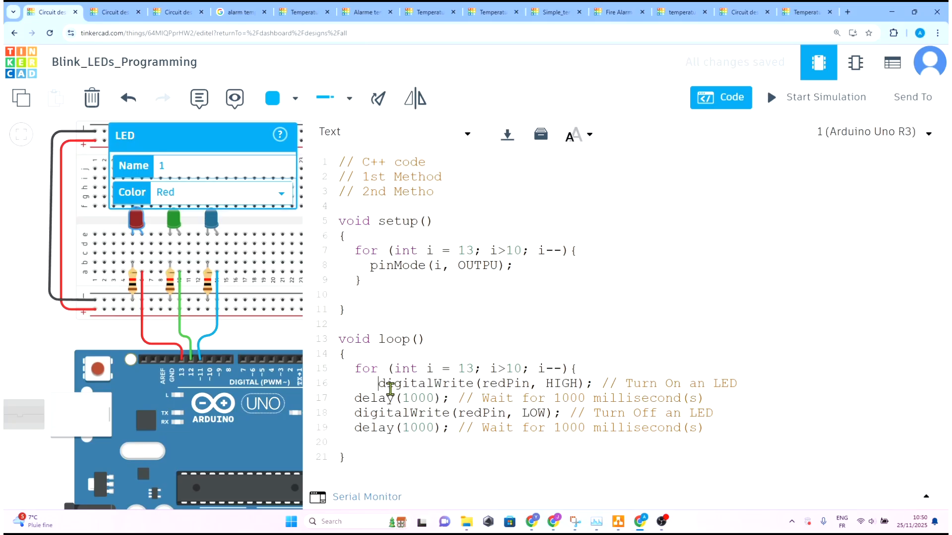
pyautogui.press('BackSpace')
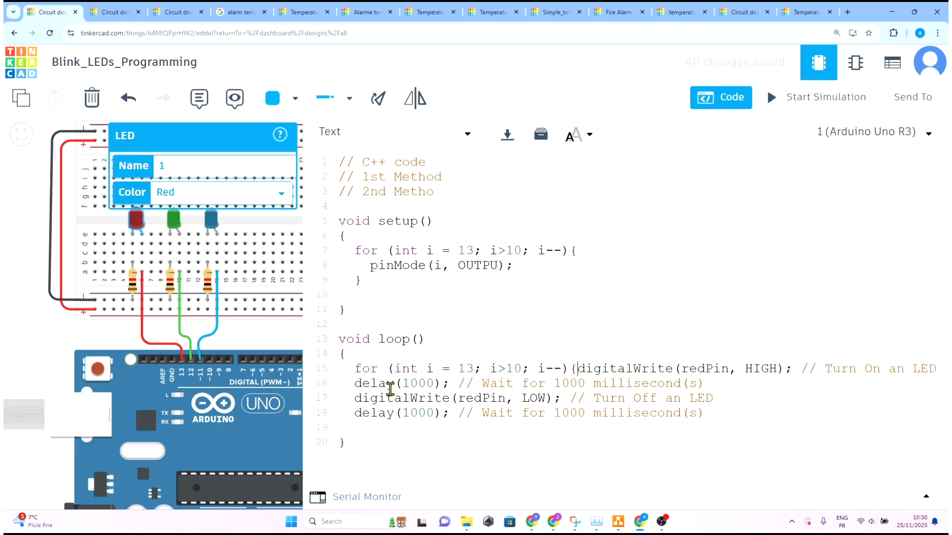
pyautogui.press('Return')
# Step: Indent both delay lines and the LOW digitalWrite line one level inside the for loop in loop()
pyautogui.click(355, 398)
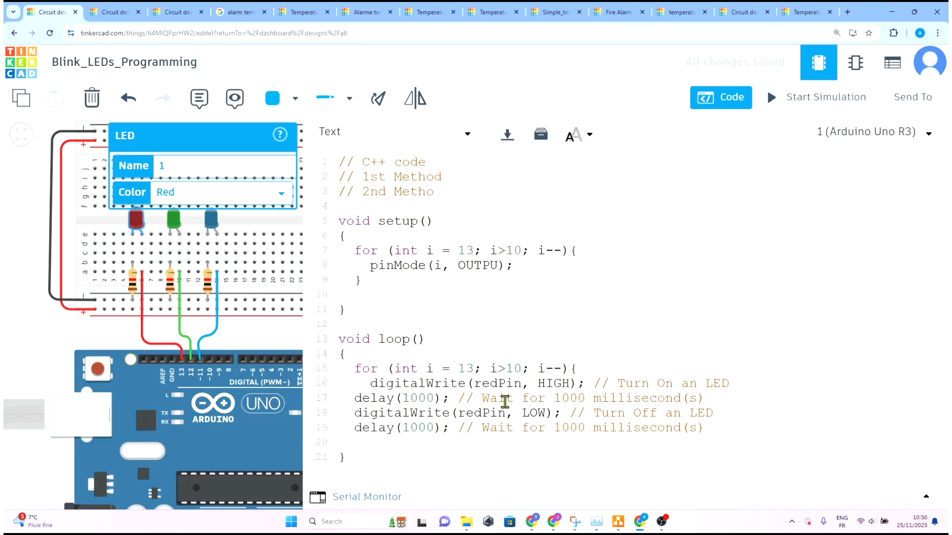
pyautogui.press('Tab')
pyautogui.click(353, 413)
pyautogui.press('Tab')
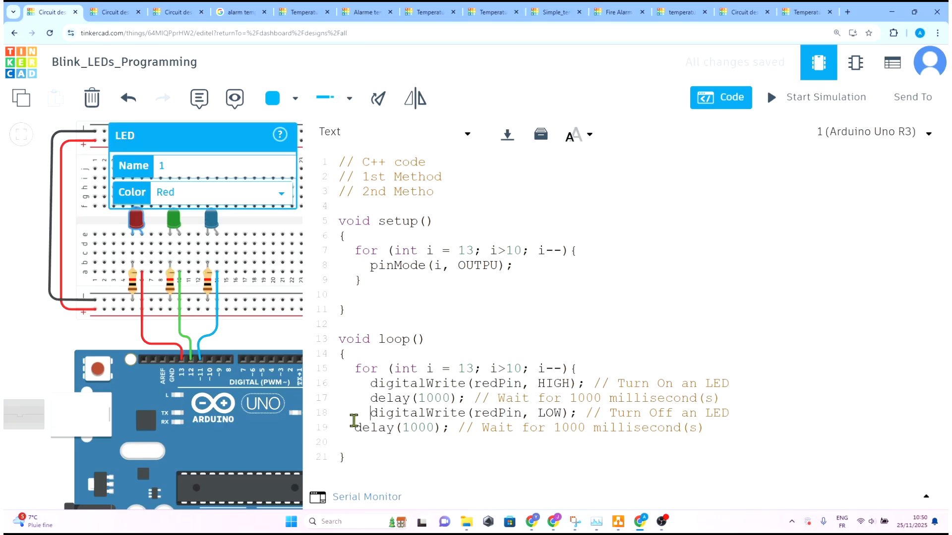
pyautogui.click(355, 428)
pyautogui.press('Tab')
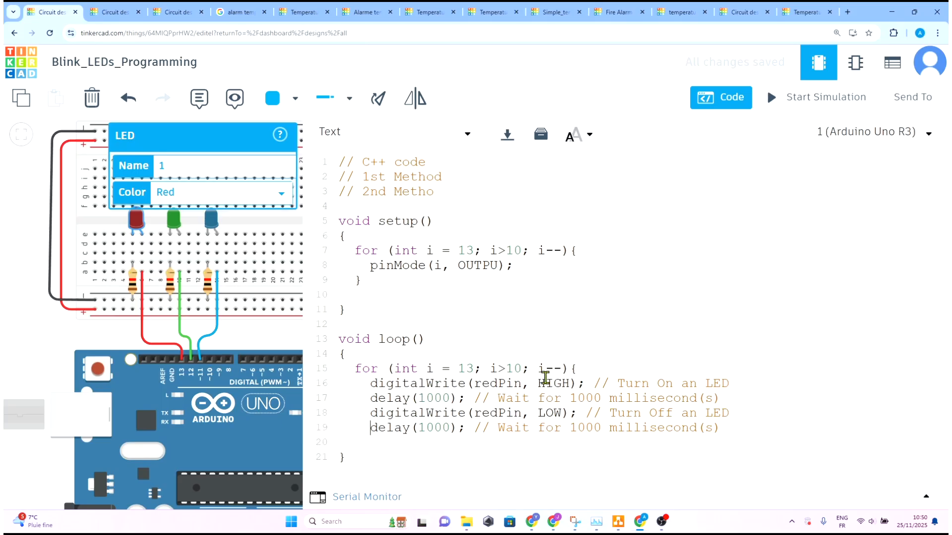
# Step: Replace redPin with i in both digitalWrite calls and close the for loop in loop() with a brace
pyautogui.doubleClick(497, 383)
pyautogui.write('i')
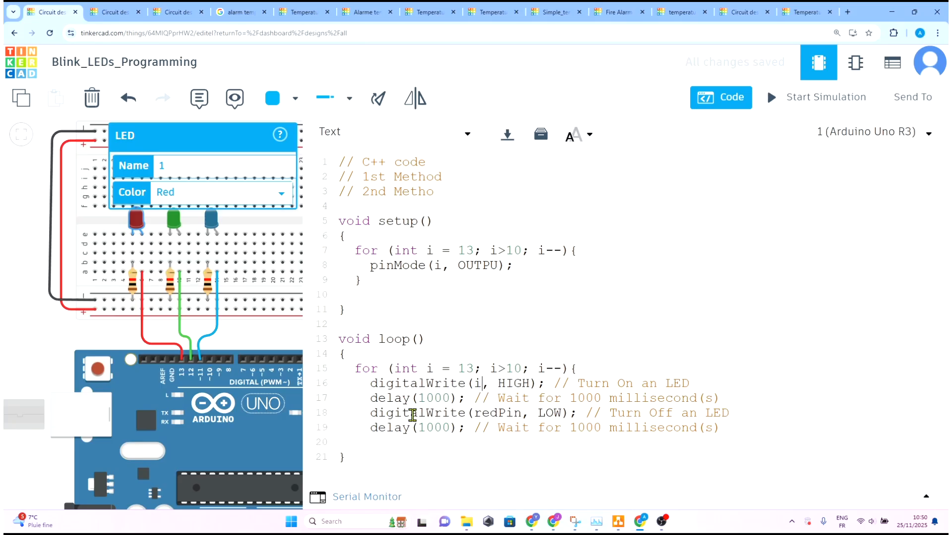
pyautogui.click(486, 416)
pyautogui.write('i')
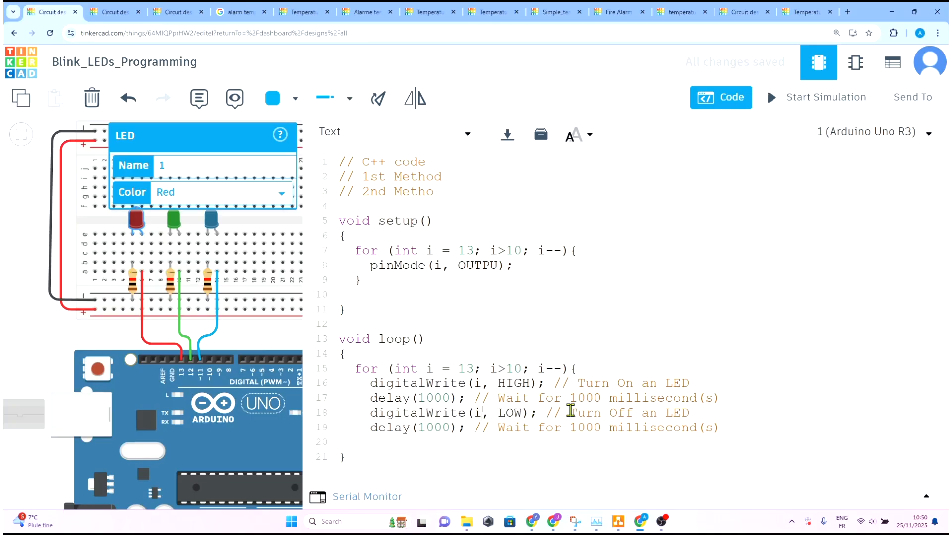
pyautogui.click(743, 427)
pyautogui.press('Return')
pyautogui.write('}')
# Step: Correct OUTPU to OUTPUT in the pinMode call in setup() and start the simulation
pyautogui.click(729, 98)
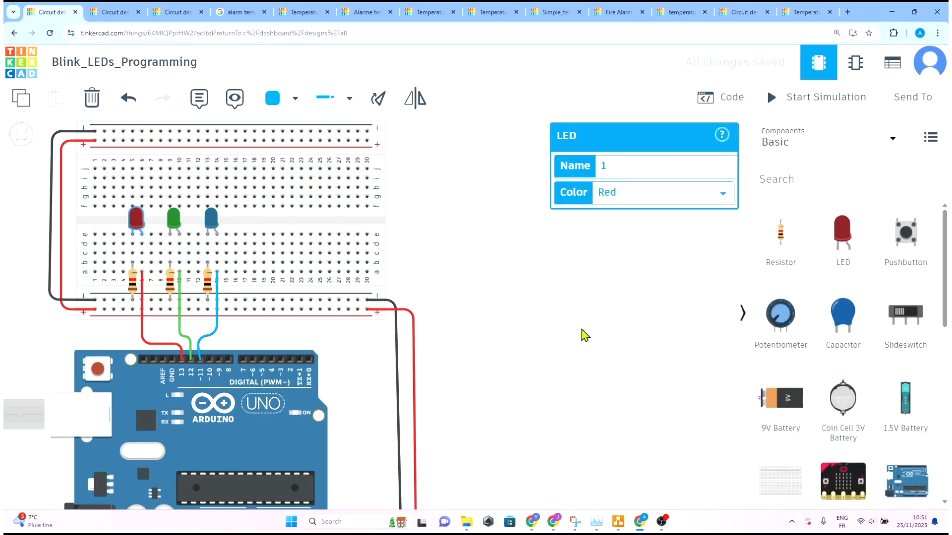
pyautogui.click(779, 98)
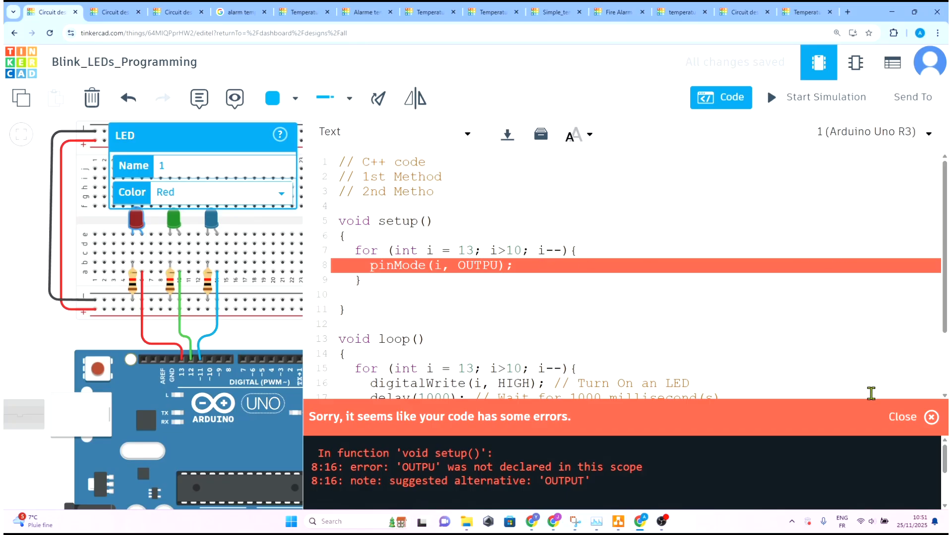
pyautogui.click(498, 265)
pyautogui.write('T')
pyautogui.click(779, 99)
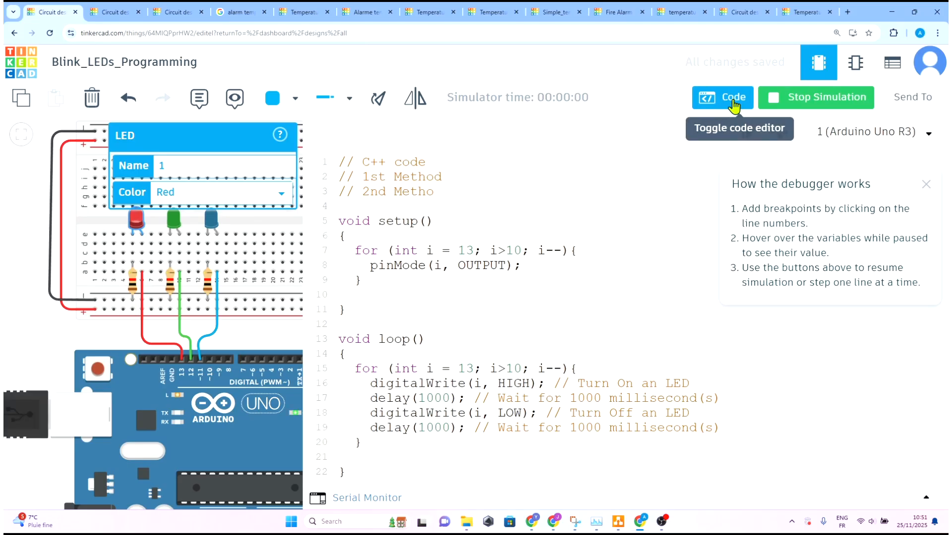
# Step: Watch the three LEDs run with the code editor hidden, and stop the simulation
pyautogui.click(734, 106)
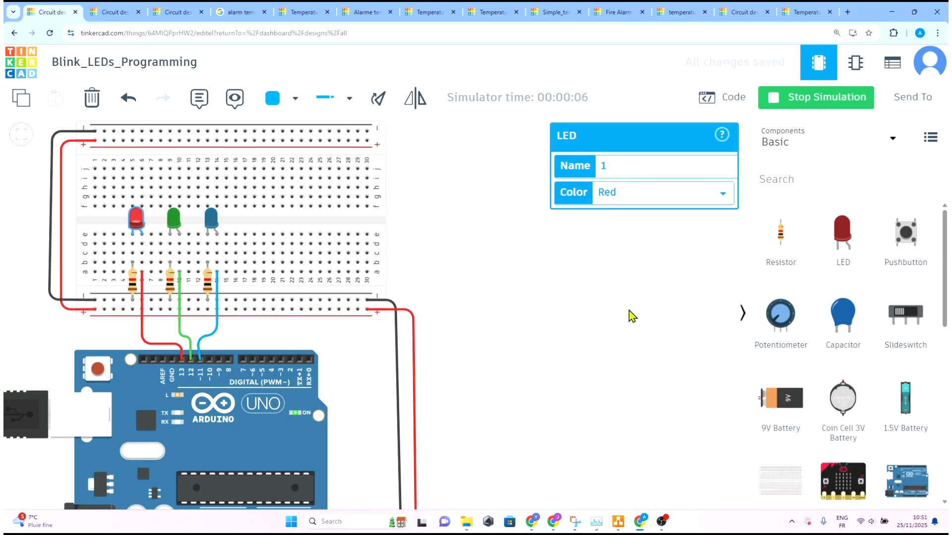
pyautogui.click(632, 315)
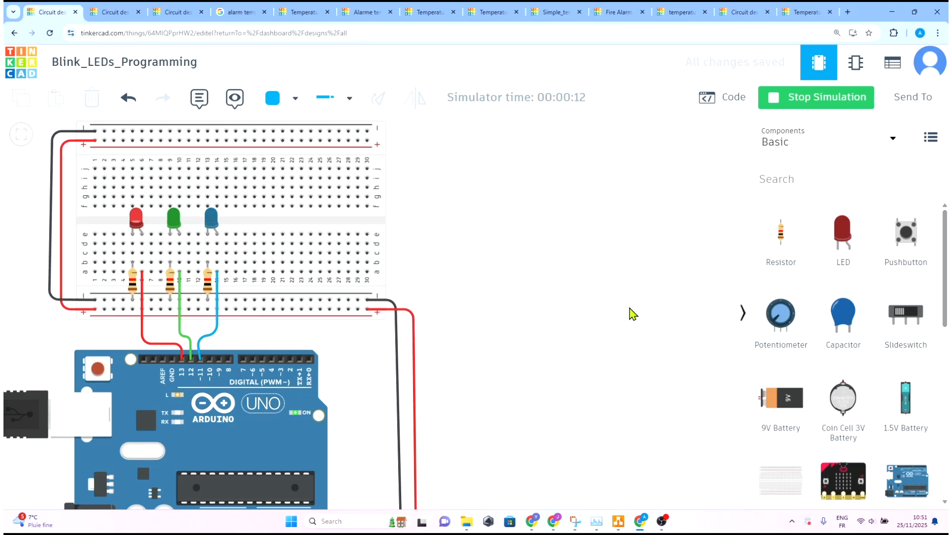
pyautogui.click(716, 98)
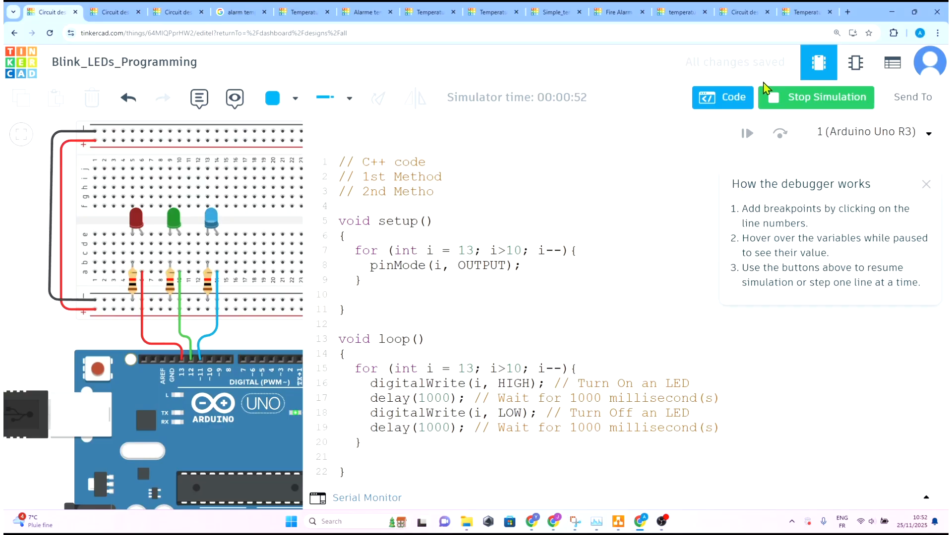
pyautogui.click(796, 97)
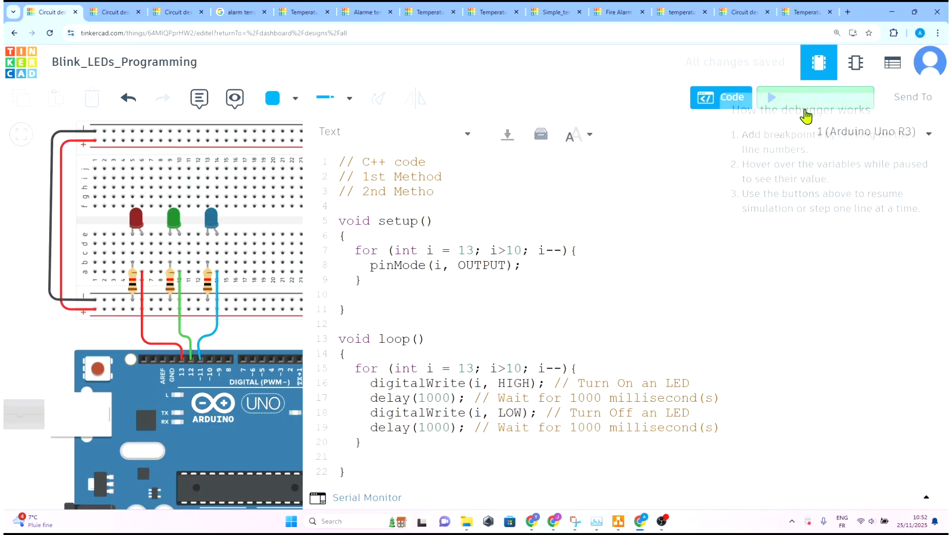
pyautogui.click(729, 99)
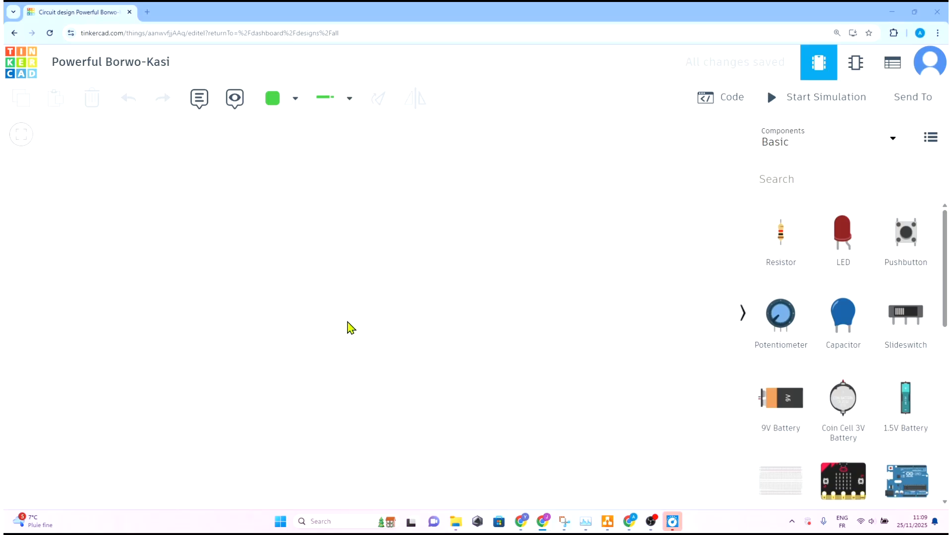
# Step: Rename the new empty circuit design as Room_Lighting_System
pyautogui.click(109, 74)
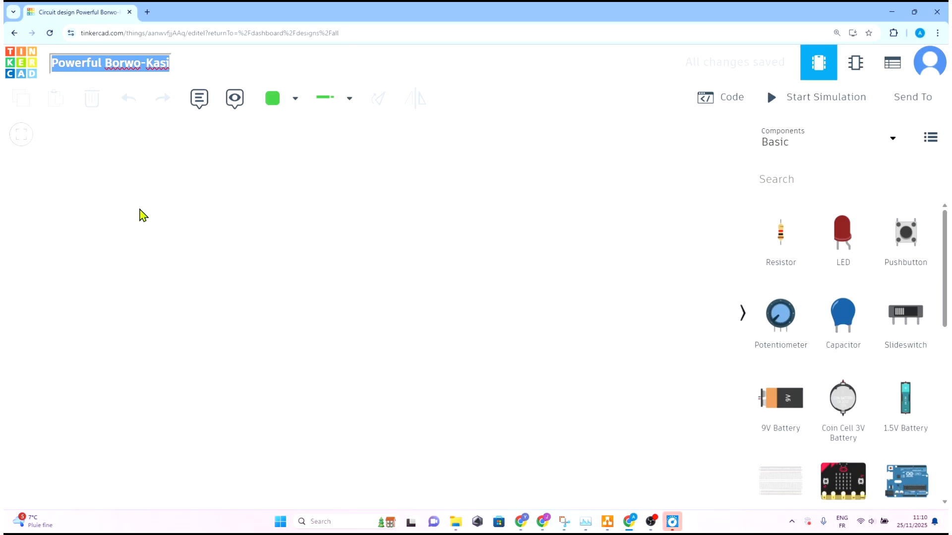
pyautogui.write('Room_Lighting_')
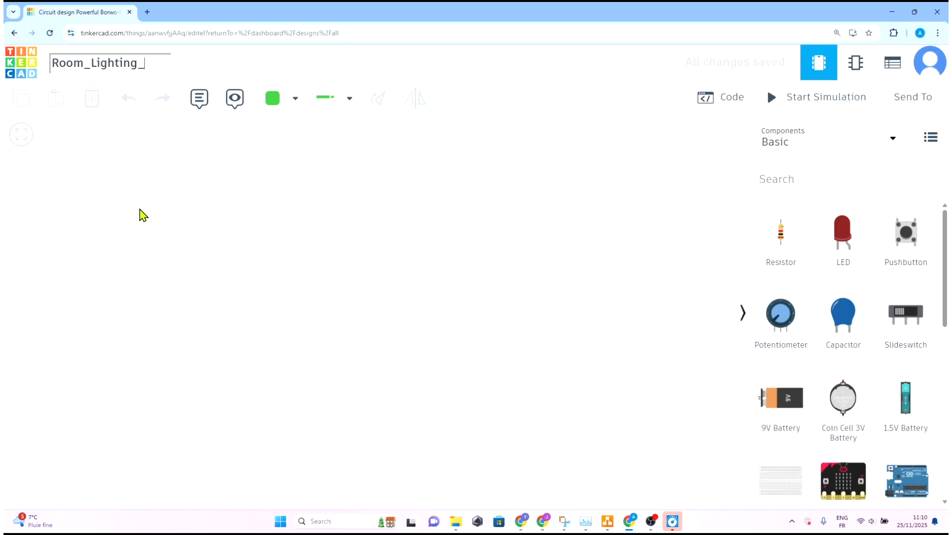
pyautogui.write('System')
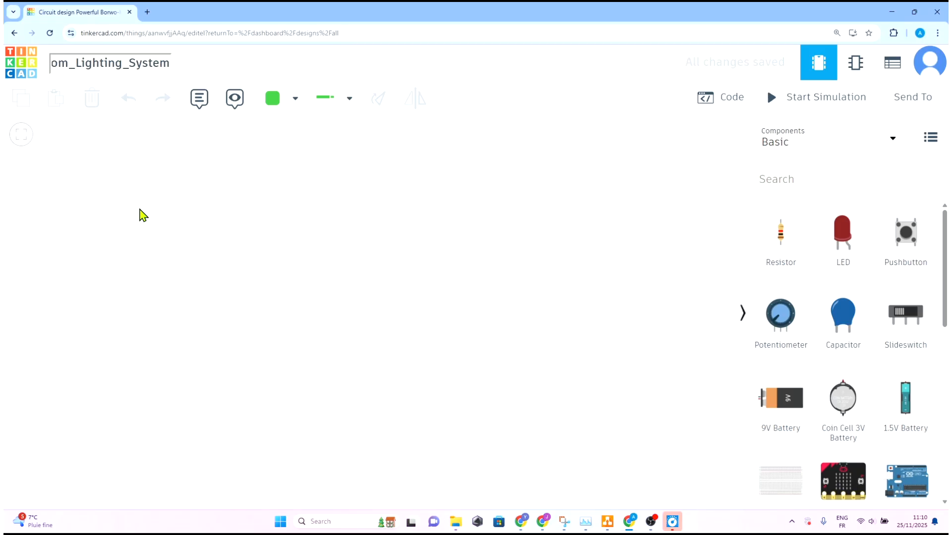
pyautogui.press('Escape')
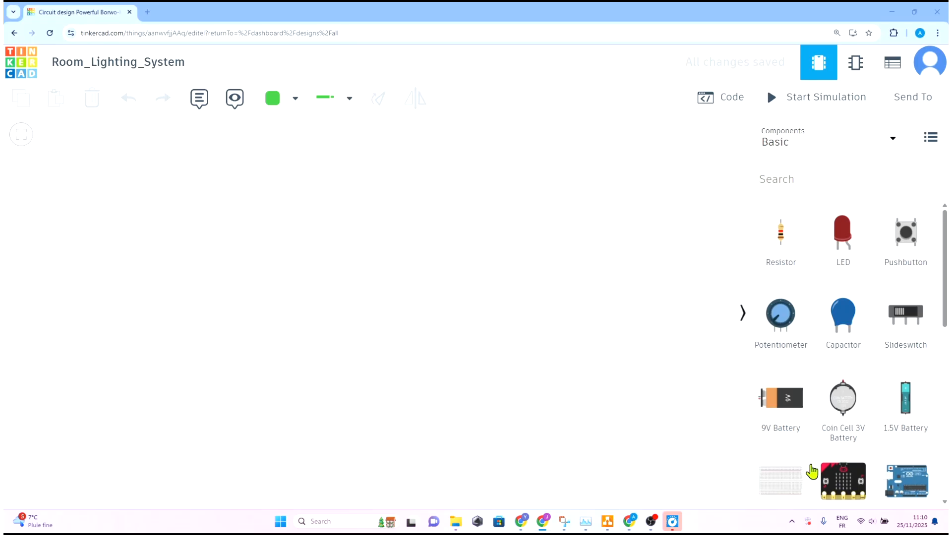
# Step: Place a Breadboard Small and an Arduino Uno R3 in the workspace, with the Arduino directly below the breadboard
pyautogui.moveTo(787, 479); pyautogui.dragTo(363, 318)
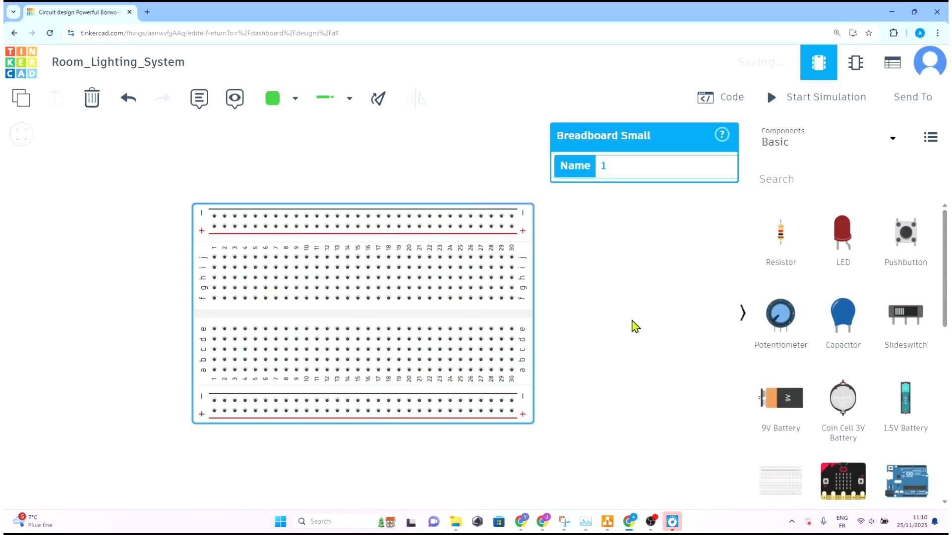
pyautogui.scroll(-1, 635, 326)
pyautogui.moveTo(480, 329); pyautogui.dragTo(426, 305)
pyautogui.moveTo(931, 501); pyautogui.dragTo(387, 473)
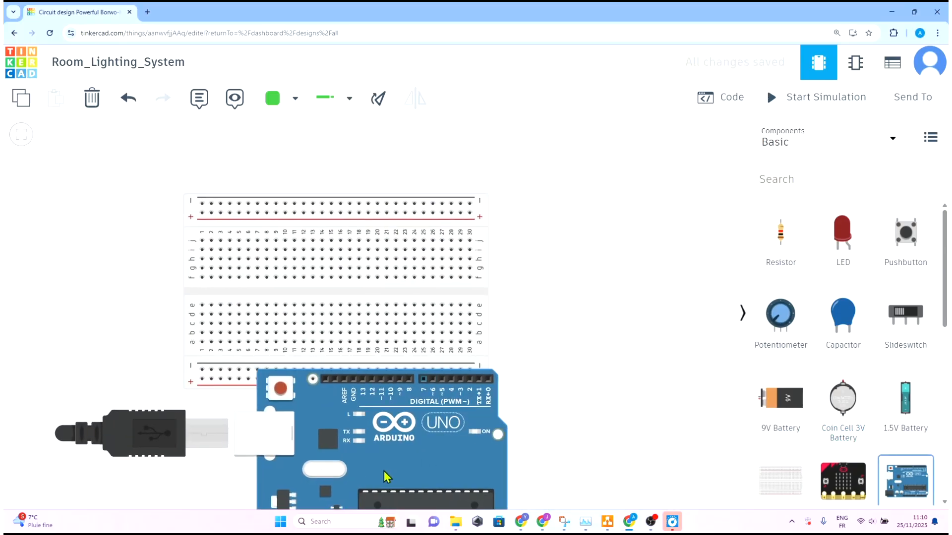
pyautogui.moveTo(452, 292); pyautogui.dragTo(482, 238)
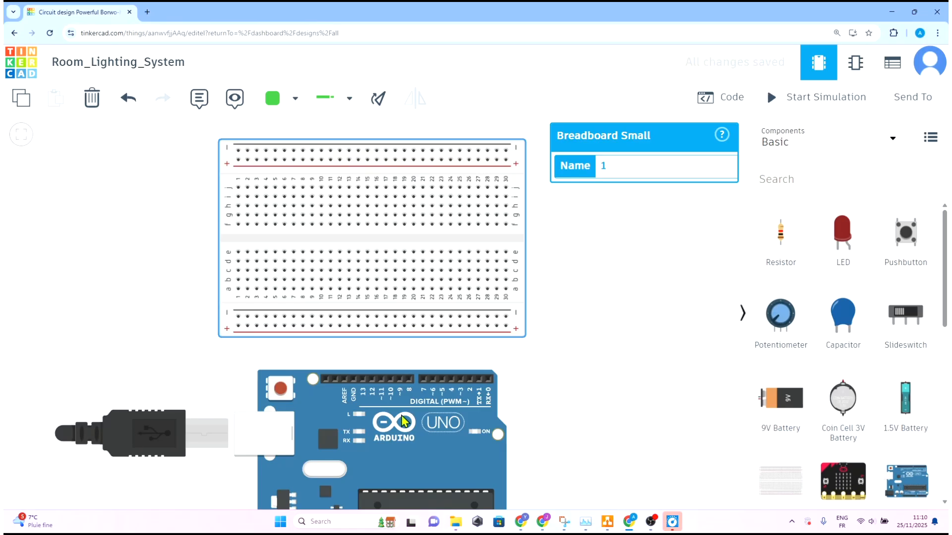
pyautogui.moveTo(419, 468); pyautogui.dragTo(353, 445)
pyautogui.scroll(-2, 570, 305)
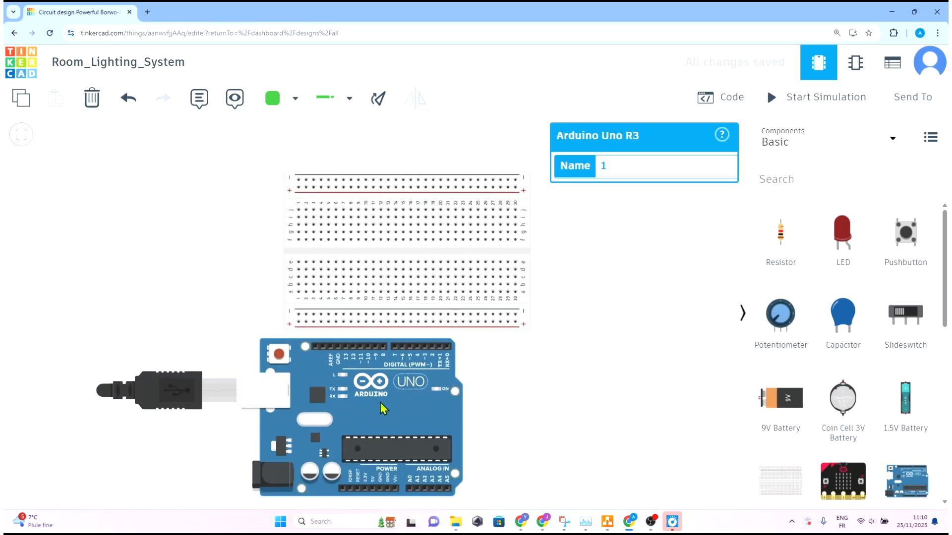
pyautogui.moveTo(381, 407); pyautogui.dragTo(403, 418)
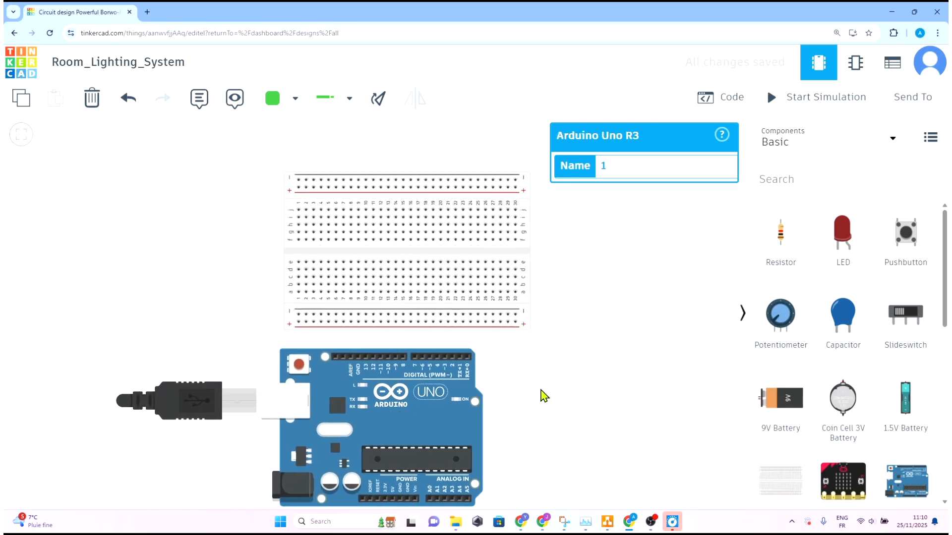
pyautogui.moveTo(544, 396); pyautogui.dragTo(531, 355)
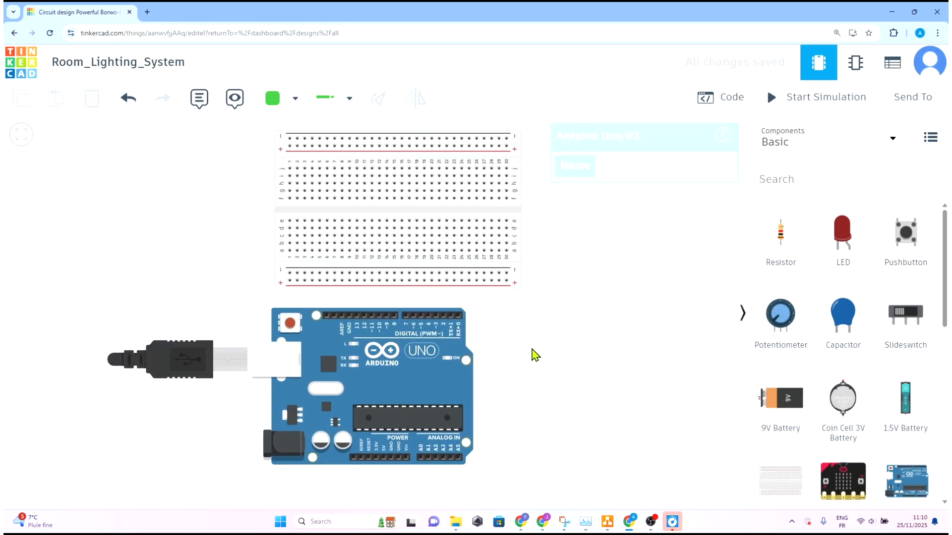
# Step: Wire the Arduino's power-side GND pin around its right side to the last hole of the breadboard's lower negative rail, straightening the bends
pyautogui.click(391, 458)
pyautogui.click(392, 475)
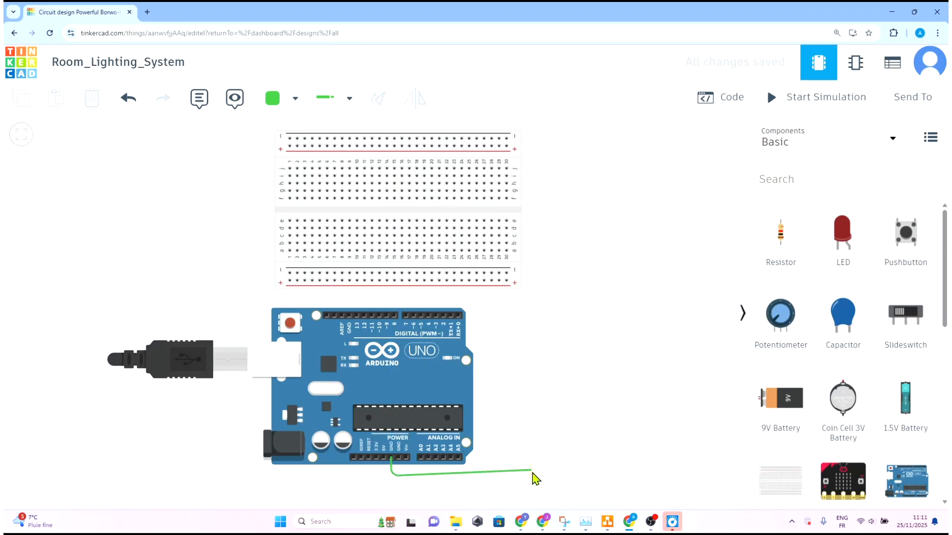
pyautogui.click(549, 475)
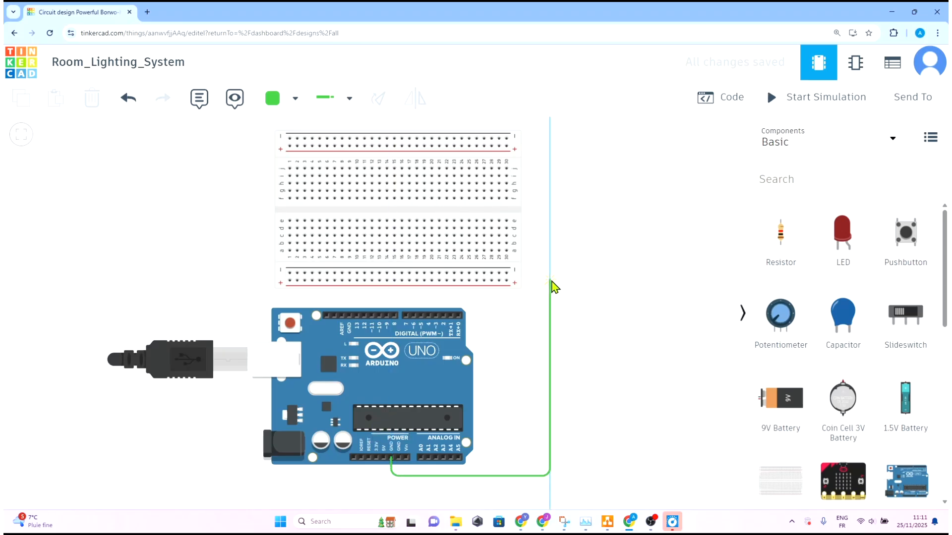
pyautogui.click(550, 279)
pyautogui.click(506, 273)
pyautogui.moveTo(550, 280)
pyautogui.mouseDown()
pyautogui.moveTo(549, 263)
pyautogui.moveTo(550, 275)
pyautogui.mouseUp()
pyautogui.moveTo(551, 394)
pyautogui.mouseDown()
pyautogui.moveTo(524, 392)
pyautogui.moveTo(533, 389)
pyautogui.mouseUp()
pyautogui.click(388, 493)
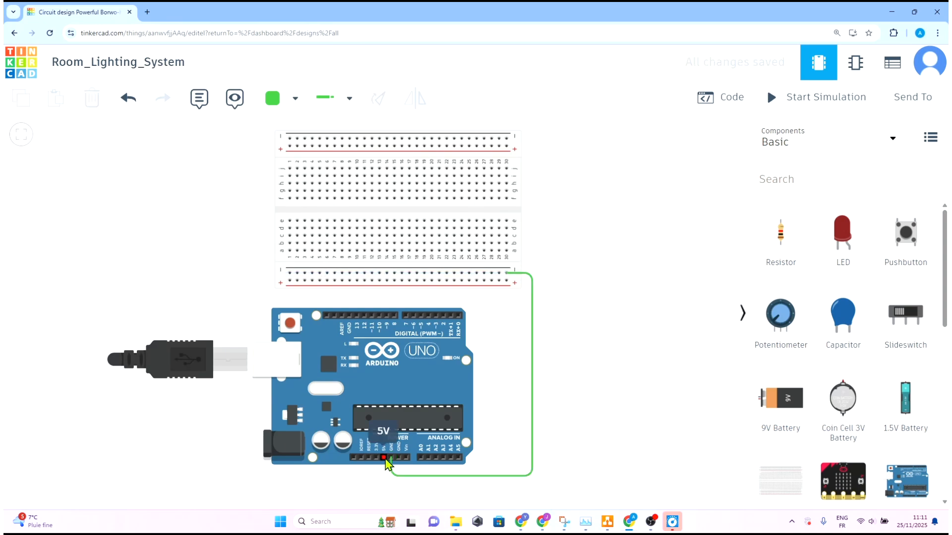
# Step: Wire the Arduino's 5V pin outside the GND wire to the last hole of the lower positive rail, squaring its corner
pyautogui.click(386, 460)
pyautogui.click(385, 481)
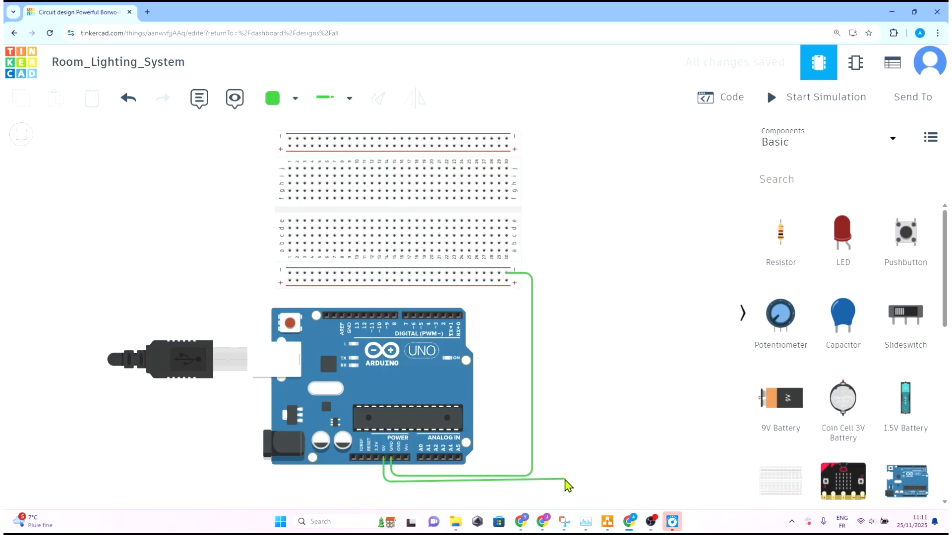
pyautogui.click(547, 481)
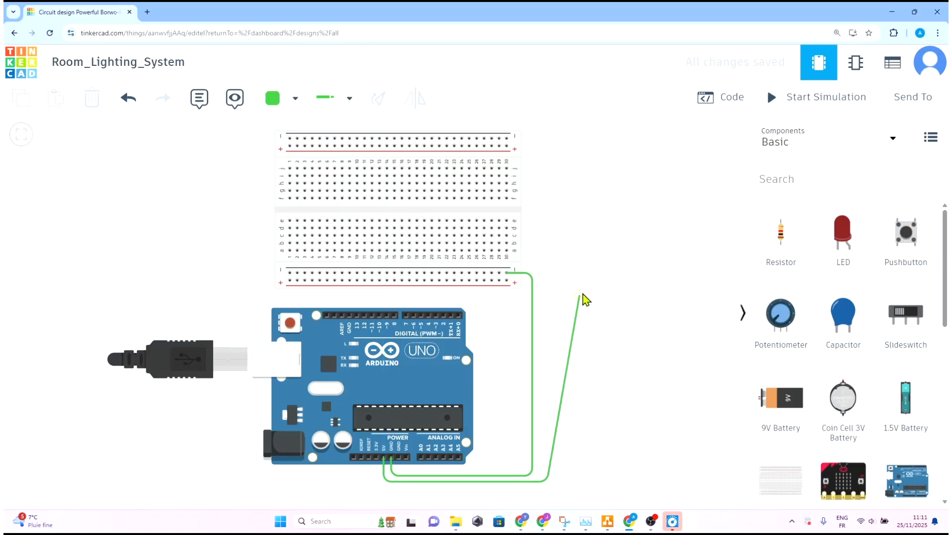
pyautogui.click(547, 281)
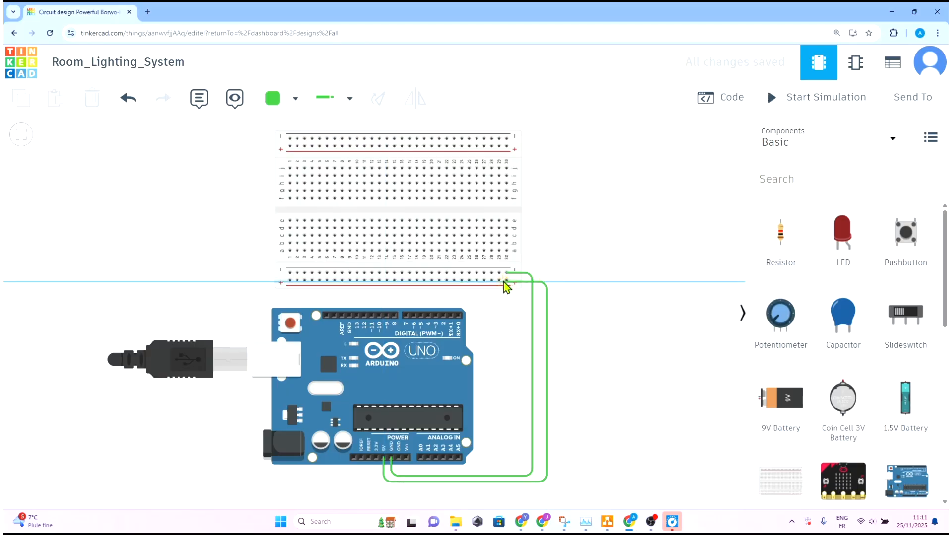
pyautogui.click(507, 281)
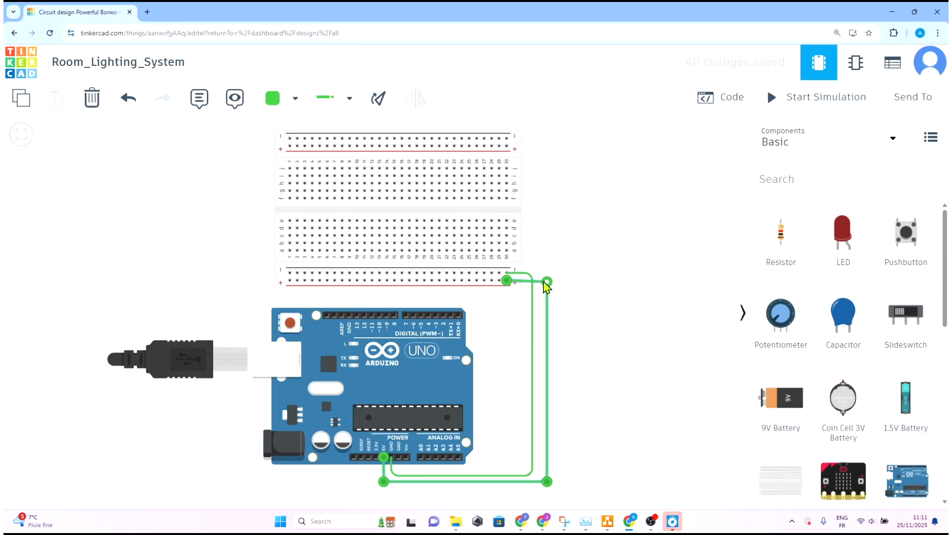
pyautogui.moveTo(547, 282)
pyautogui.mouseDown()
pyautogui.moveTo(548, 293)
pyautogui.moveTo(536, 291)
pyautogui.moveTo(544, 296)
pyautogui.mouseUp()
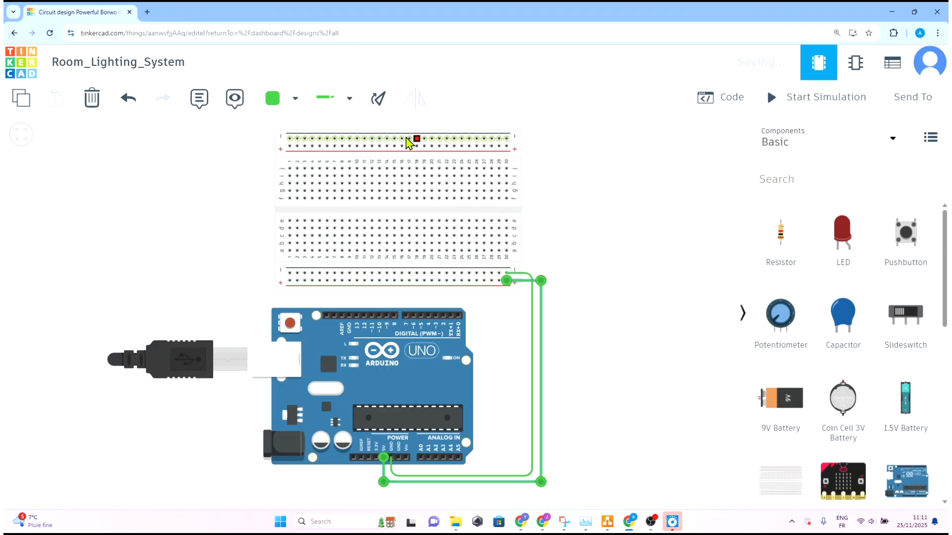
# Step: Color the 5V wire red and the GND wire black
pyautogui.click(295, 98)
pyautogui.click(304, 183)
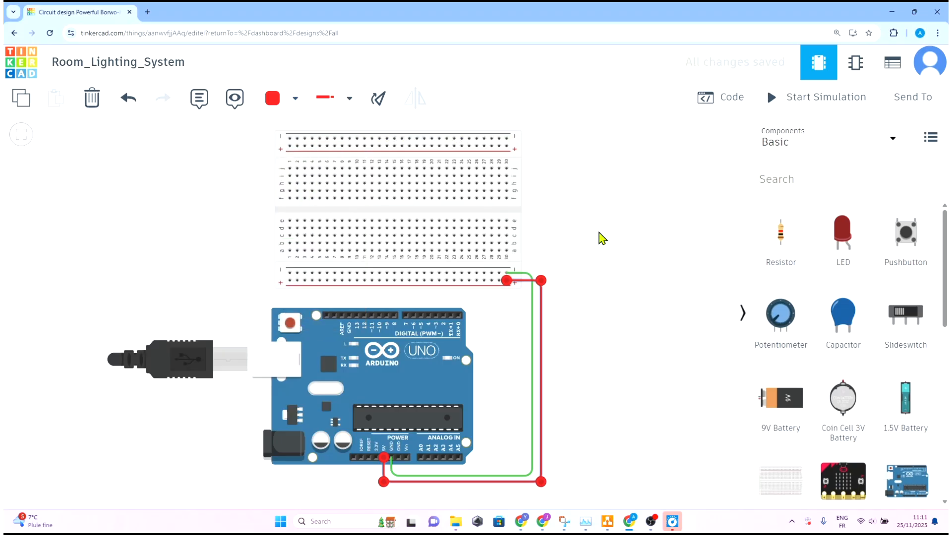
pyautogui.click(532, 296)
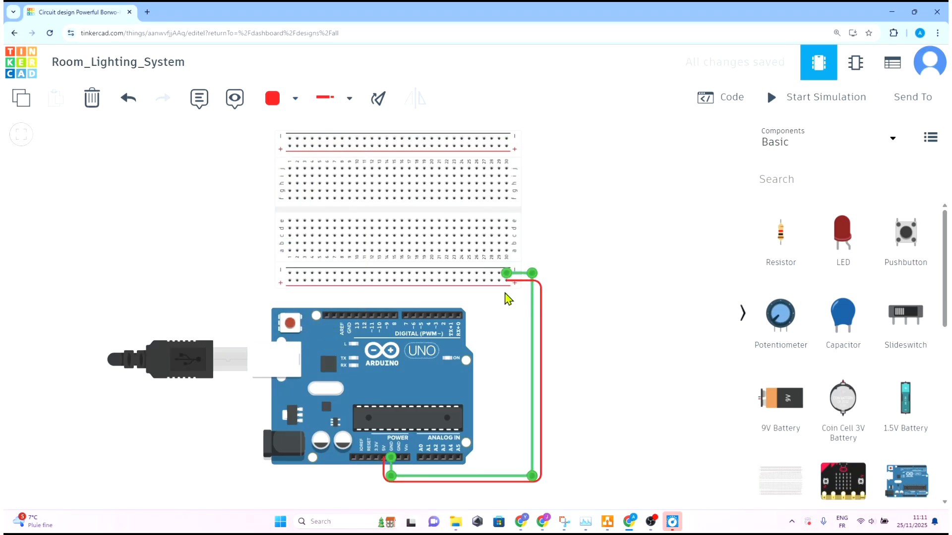
pyautogui.click(295, 98)
pyautogui.click(314, 159)
pyautogui.click(630, 231)
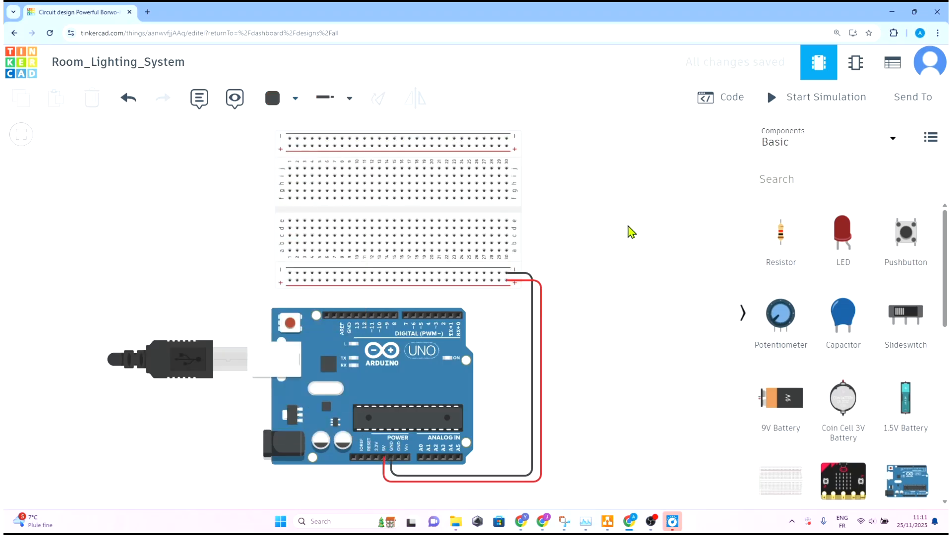
# Step: Connect the lower and upper negative rails with a black wire routed around the breadboard's left end
pyautogui.click(290, 272)
pyautogui.click(271, 276)
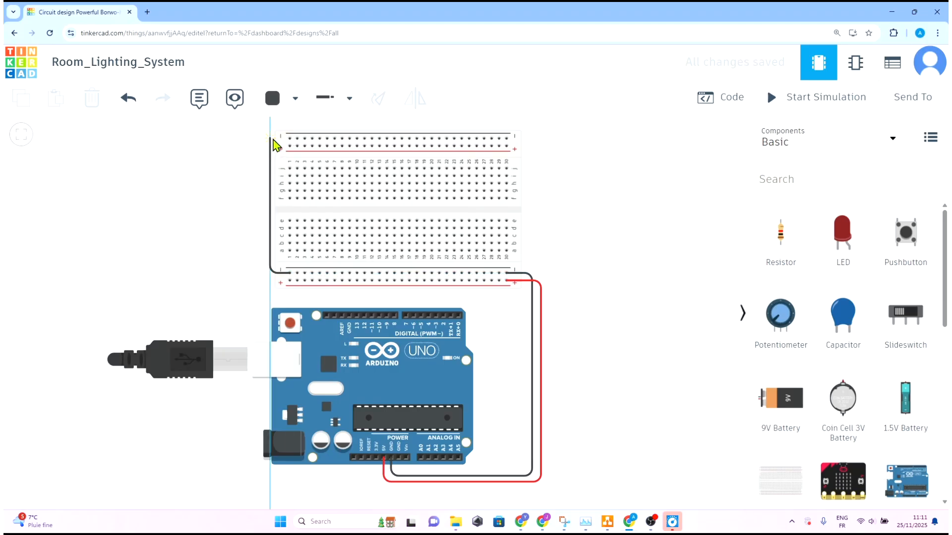
pyautogui.click(271, 138)
pyautogui.click(290, 138)
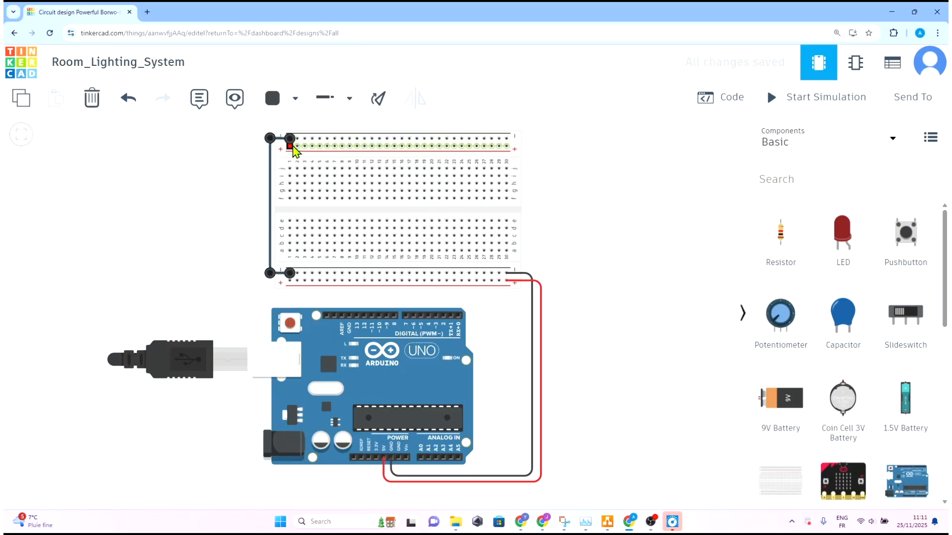
# Step: Connect the upper and lower positive rails around the breadboard's left end with a squared-off wire and color it red
pyautogui.click(291, 145)
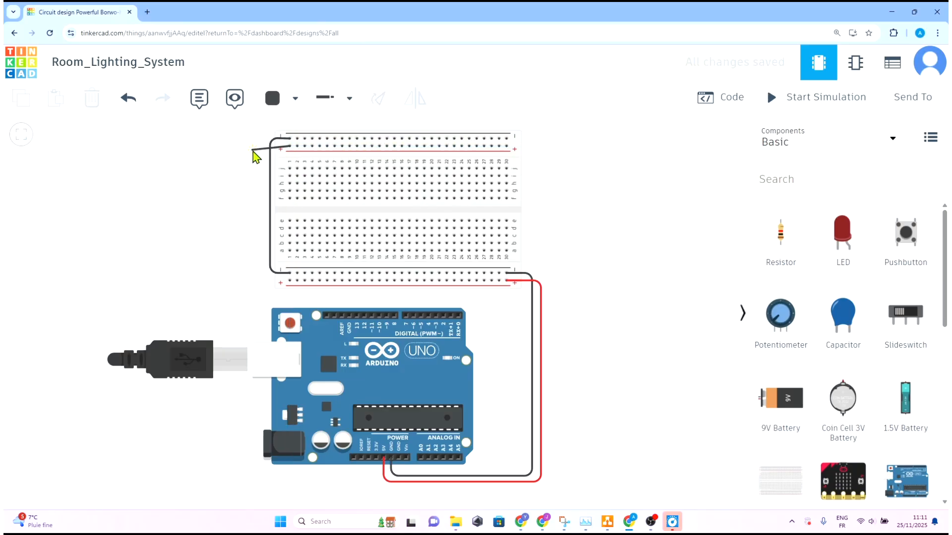
pyautogui.click(258, 282)
pyautogui.click(291, 280)
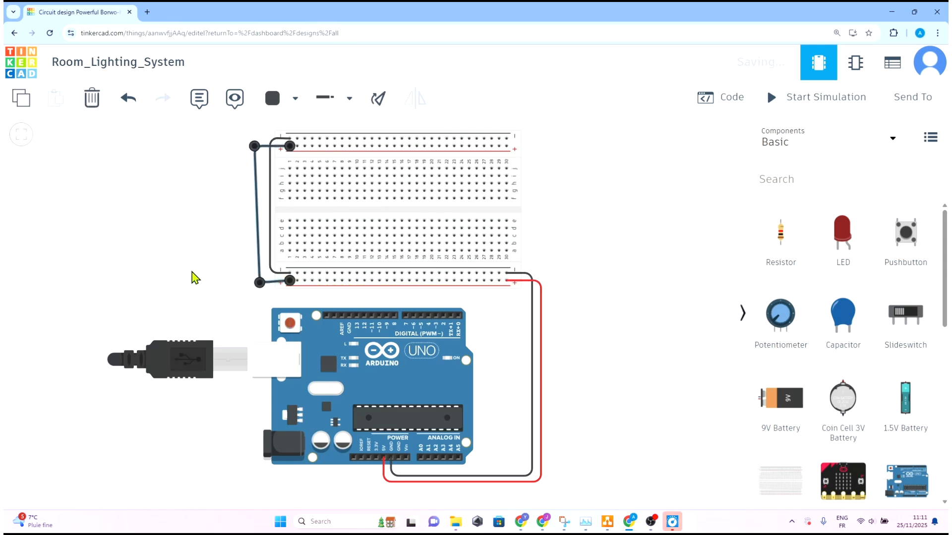
pyautogui.moveTo(262, 281); pyautogui.dragTo(261, 282)
pyautogui.click(284, 99)
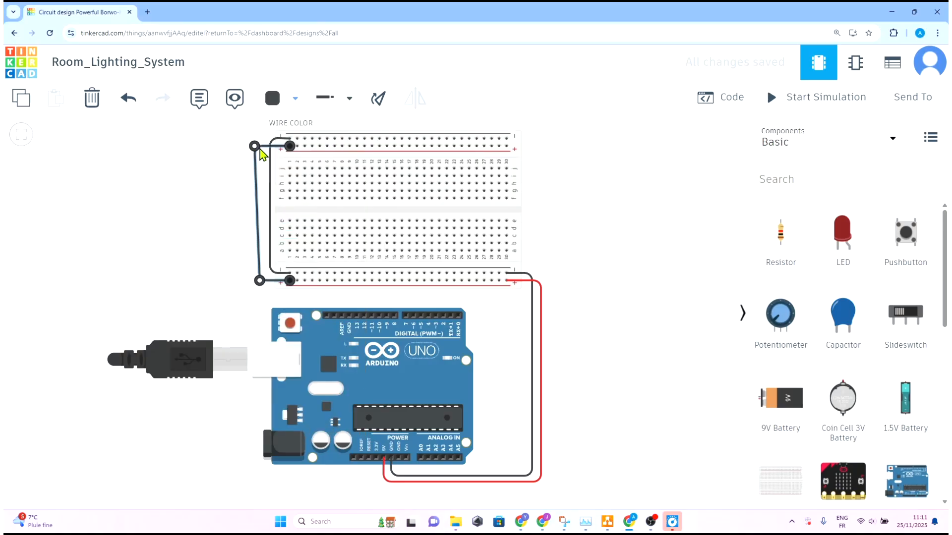
pyautogui.moveTo(255, 147); pyautogui.dragTo(261, 148)
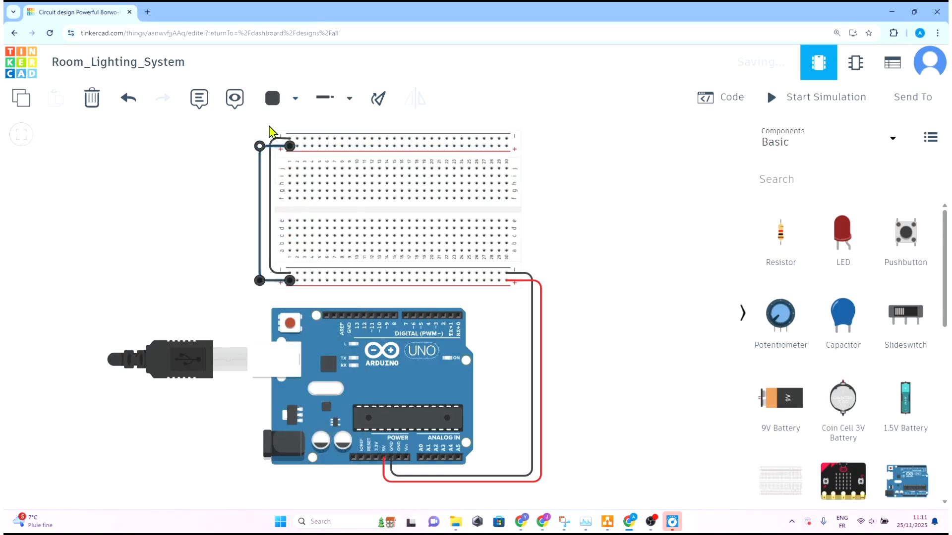
pyautogui.click(278, 101)
pyautogui.click(296, 173)
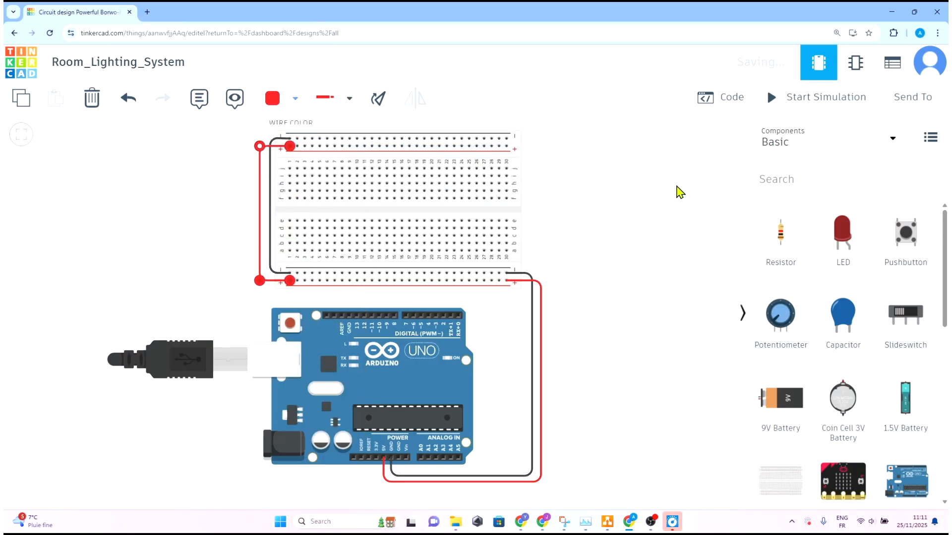
pyautogui.click(649, 192)
# Step: Move the Arduino Uno slightly farther down from the breadboard
pyautogui.moveTo(567, 212); pyautogui.dragTo(570, 221)
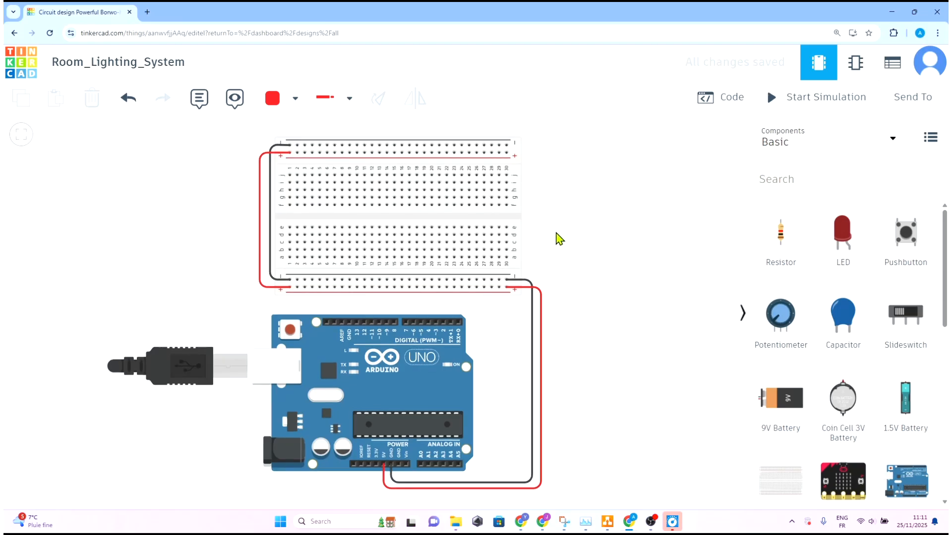
pyautogui.moveTo(389, 395); pyautogui.dragTo(389, 398)
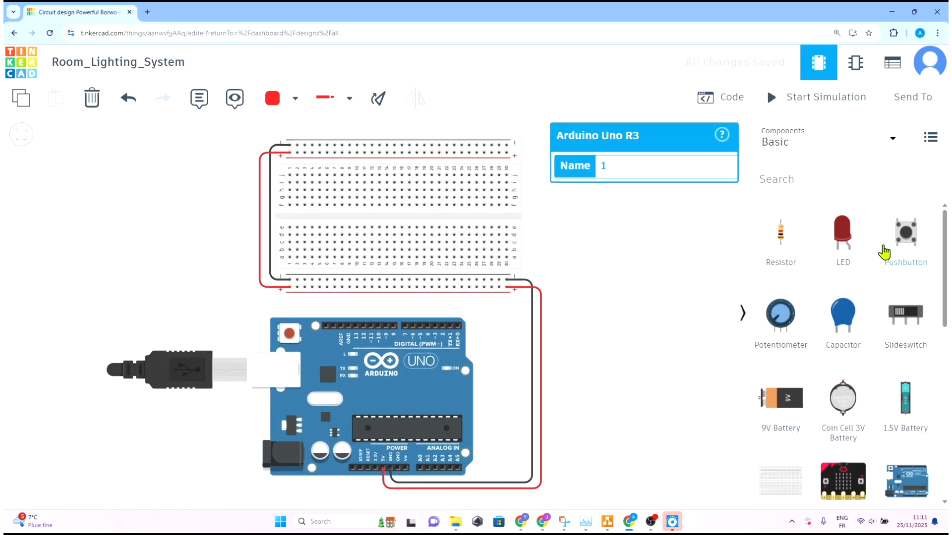
pyautogui.moveTo(609, 315); pyautogui.dragTo(463, 319)
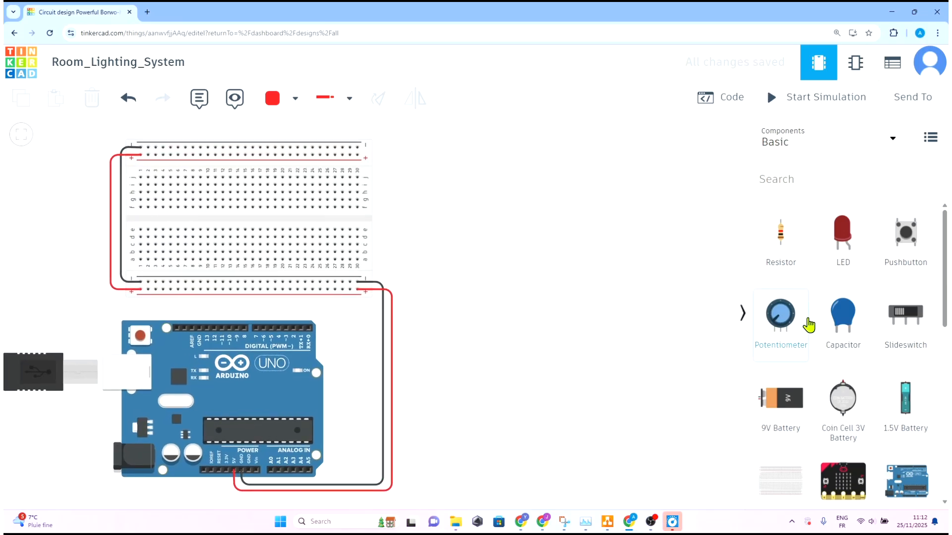
# Step: Add a PIR Sensor, rotate it so its pins face the breadboard, and position it to the breadboard's upper right
pyautogui.scroll(-7, 833, 272)
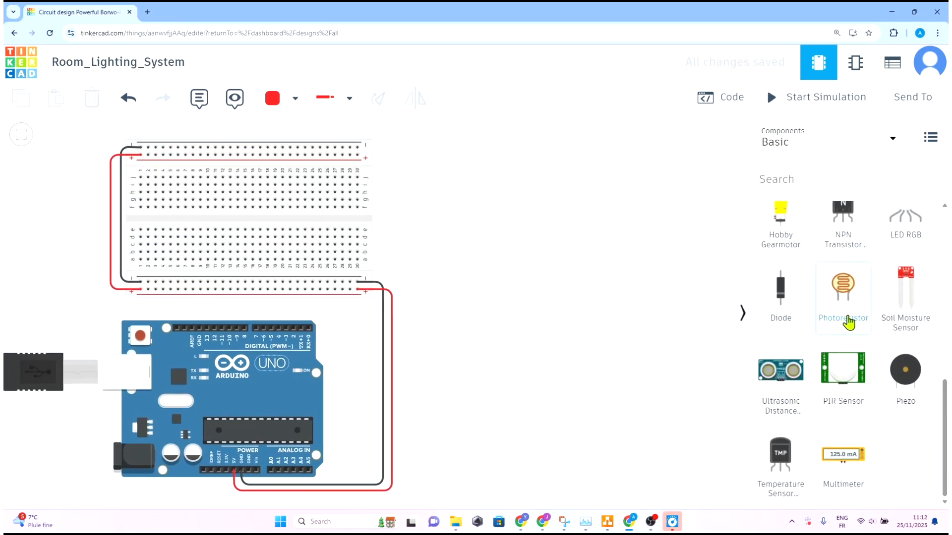
pyautogui.moveTo(835, 400); pyautogui.dragTo(597, 239)
pyautogui.click(570, 337)
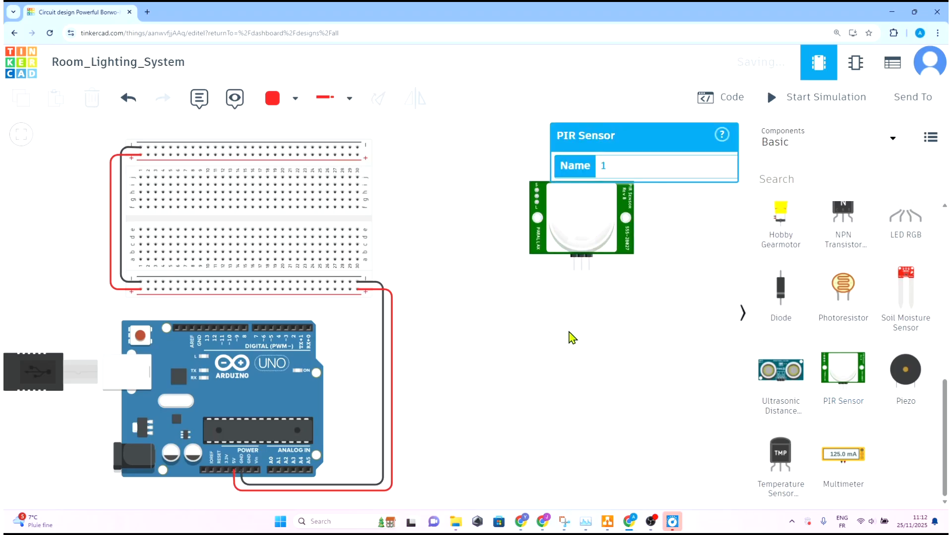
pyautogui.click(569, 206)
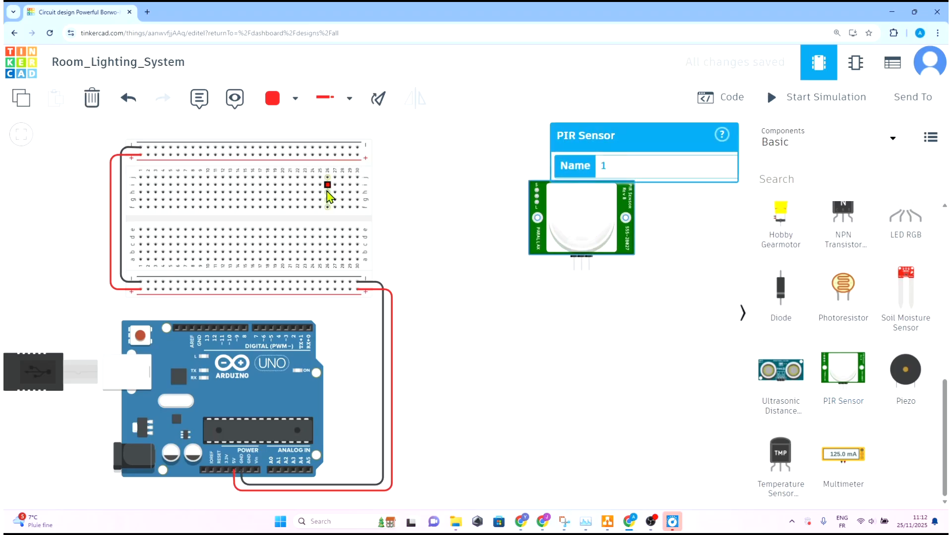
pyautogui.click(376, 101)
pyautogui.click(375, 101)
pyautogui.click(376, 101)
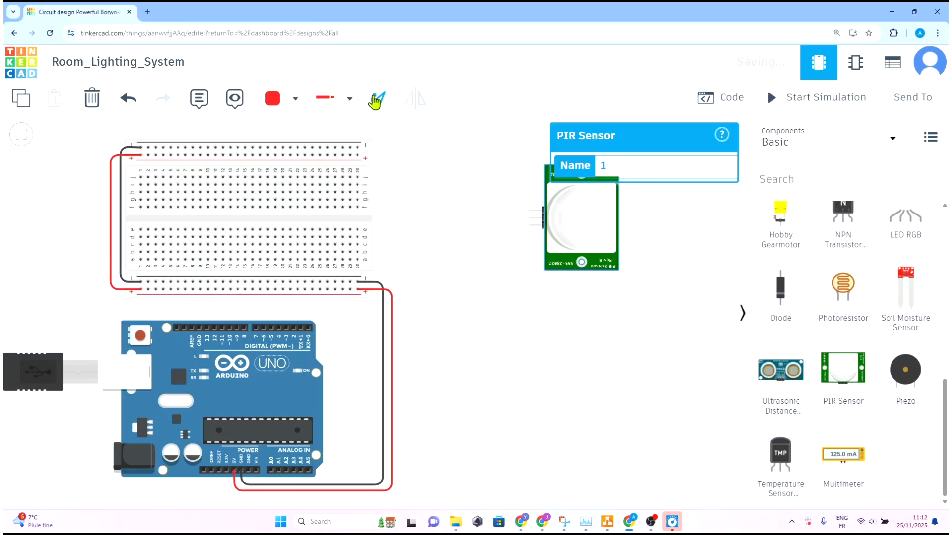
pyautogui.moveTo(563, 239); pyautogui.dragTo(511, 183)
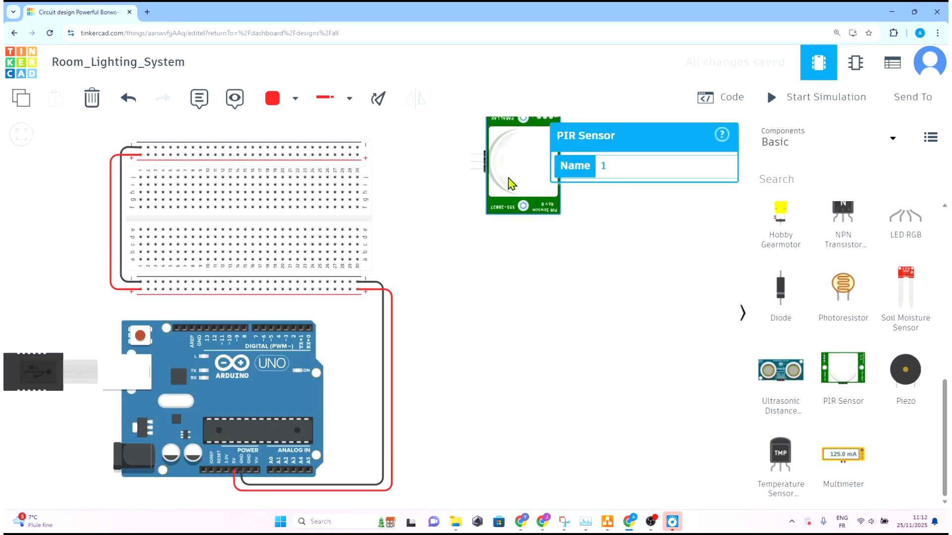
pyautogui.click(577, 365)
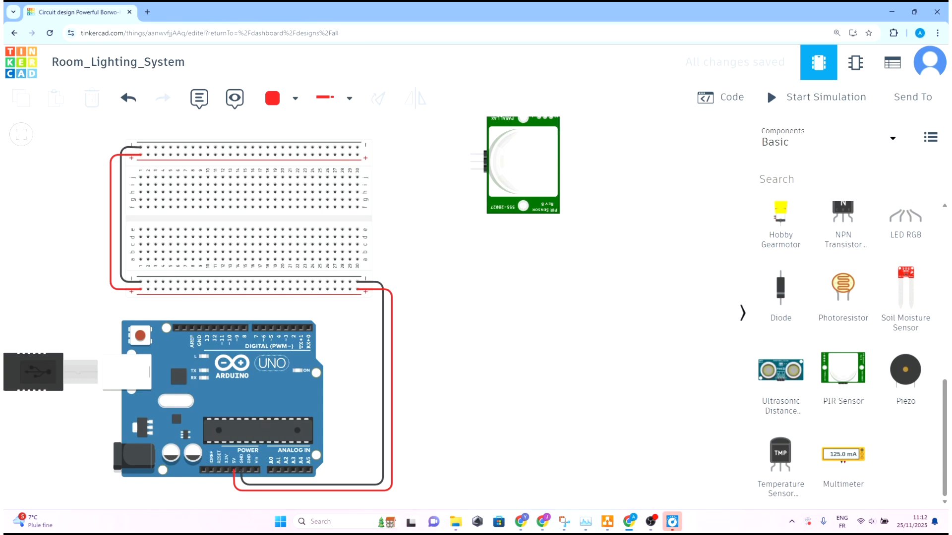
# Step: Search the component library for relay and place a Relay SPDT to the right of the Arduino Uno
pyautogui.scroll(8, 832, 354)
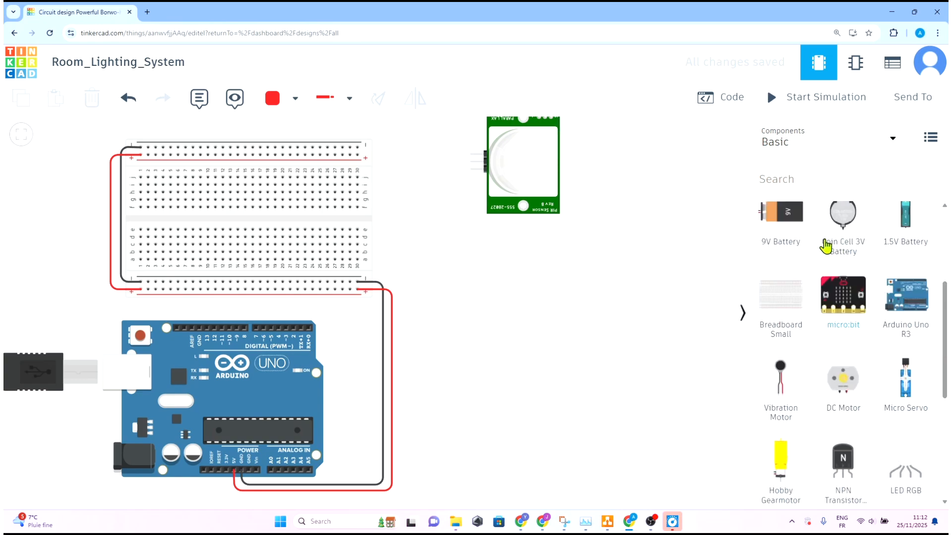
pyautogui.click(816, 188)
pyautogui.write('relay')
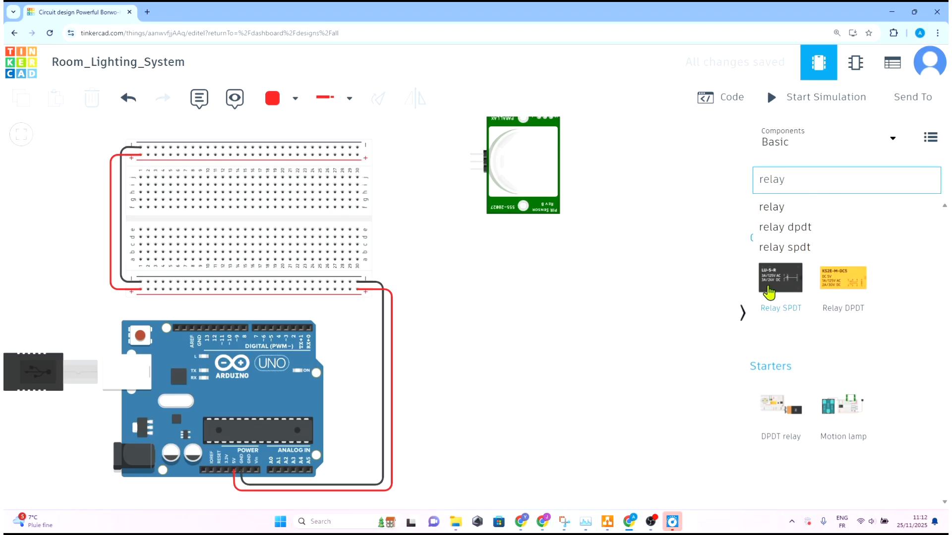
pyautogui.moveTo(769, 284); pyautogui.dragTo(574, 374)
pyautogui.click(560, 437)
pyautogui.click(659, 340)
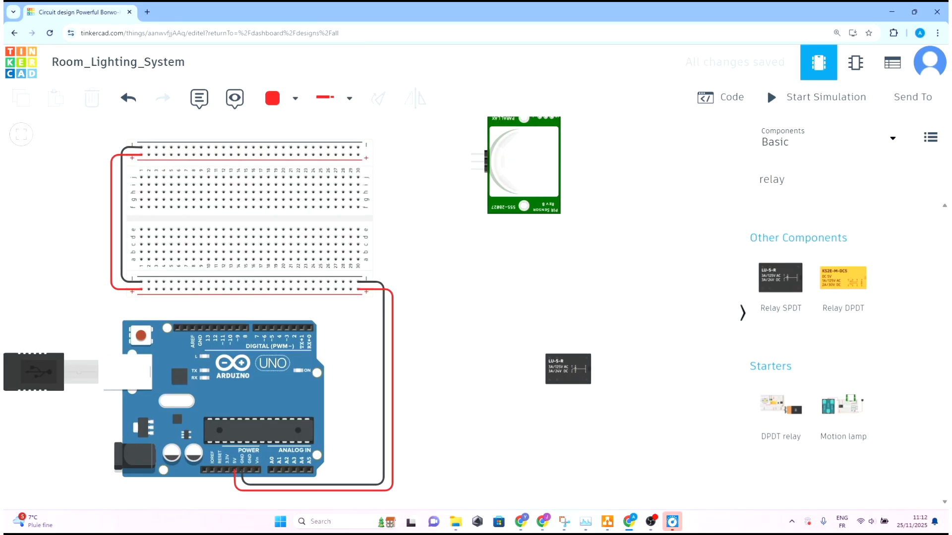
# Step: Search the components for light, place a Light bulb beside the relay, and shift both slightly left
pyautogui.click(819, 174)
pyautogui.write('l')
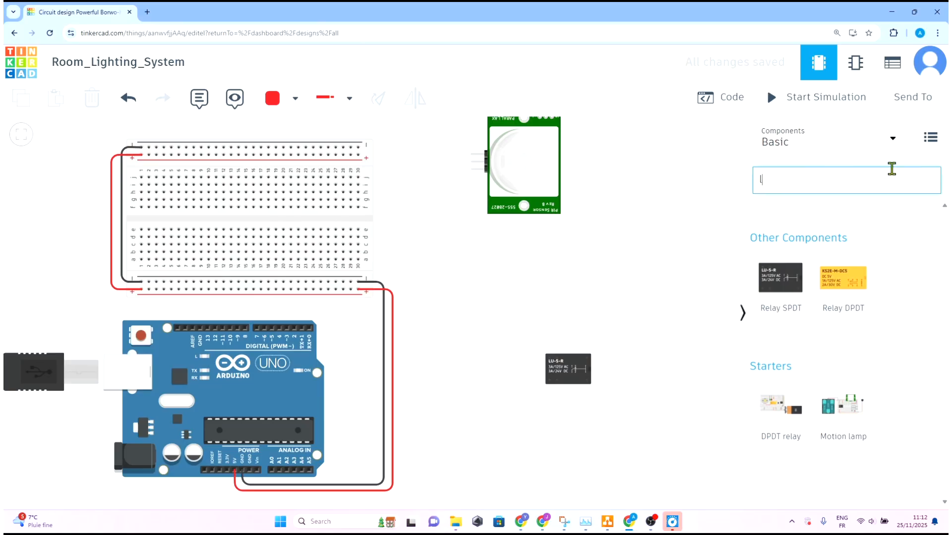
pyautogui.write('ight')
pyautogui.press('Return')
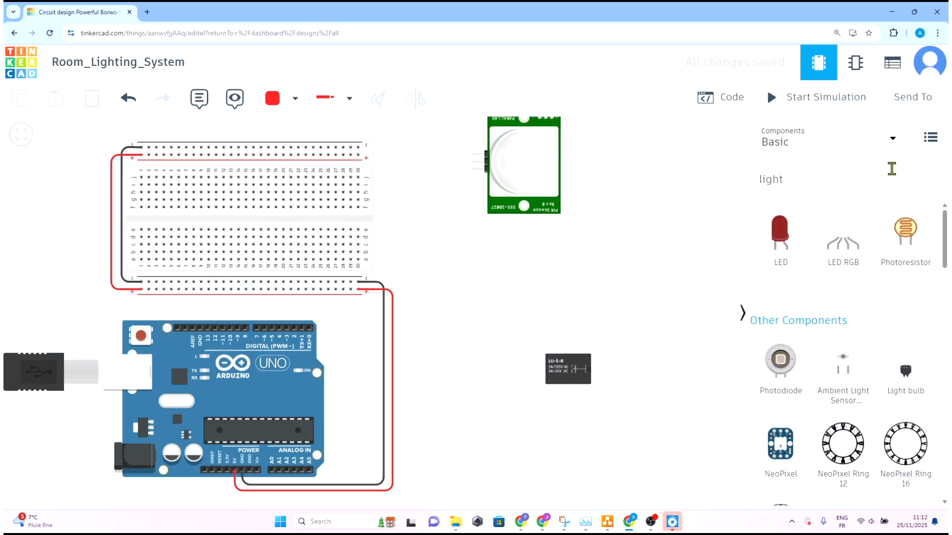
pyautogui.moveTo(903, 379); pyautogui.dragTo(706, 377)
pyautogui.moveTo(575, 383); pyautogui.dragTo(544, 384)
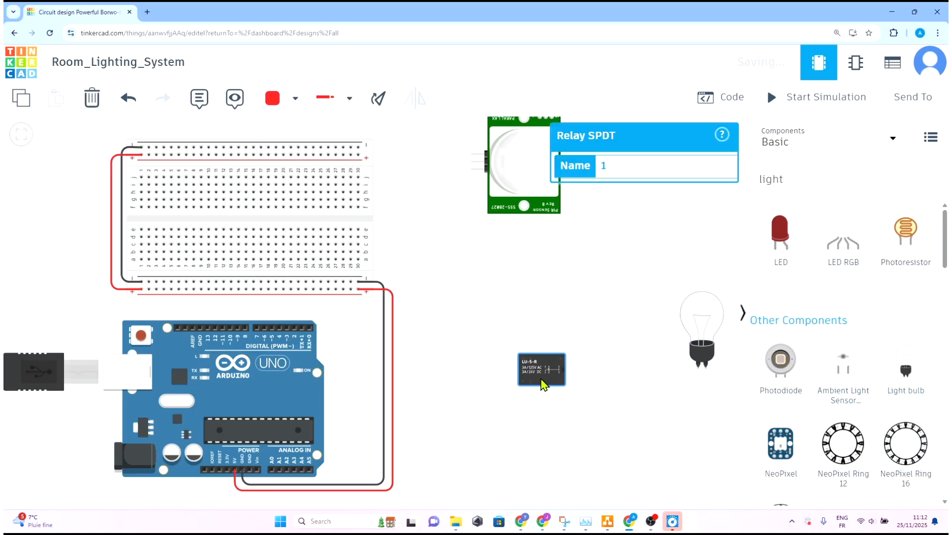
pyautogui.moveTo(706, 332); pyautogui.dragTo(678, 322)
pyautogui.click(680, 411)
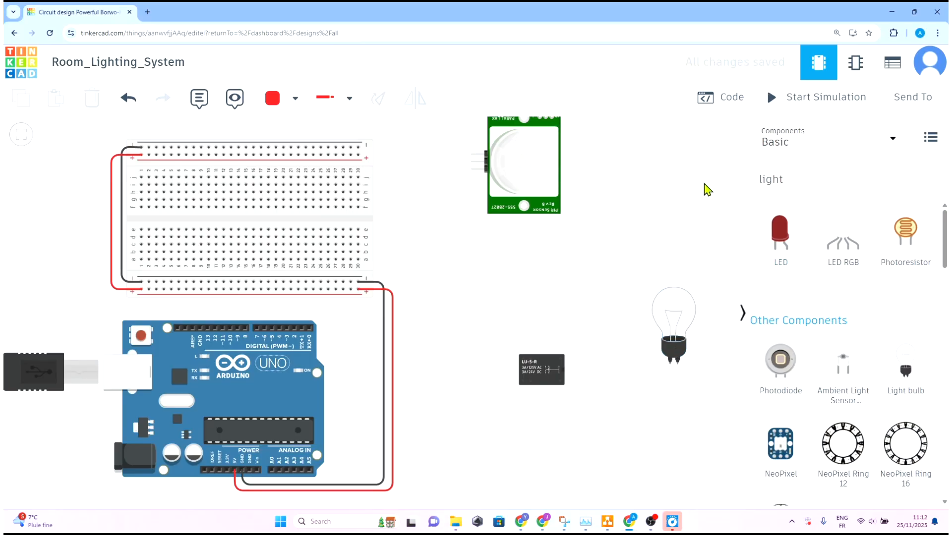
# Step: Search the components for power and place a Power Supply below the light bulb
pyautogui.click(852, 181)
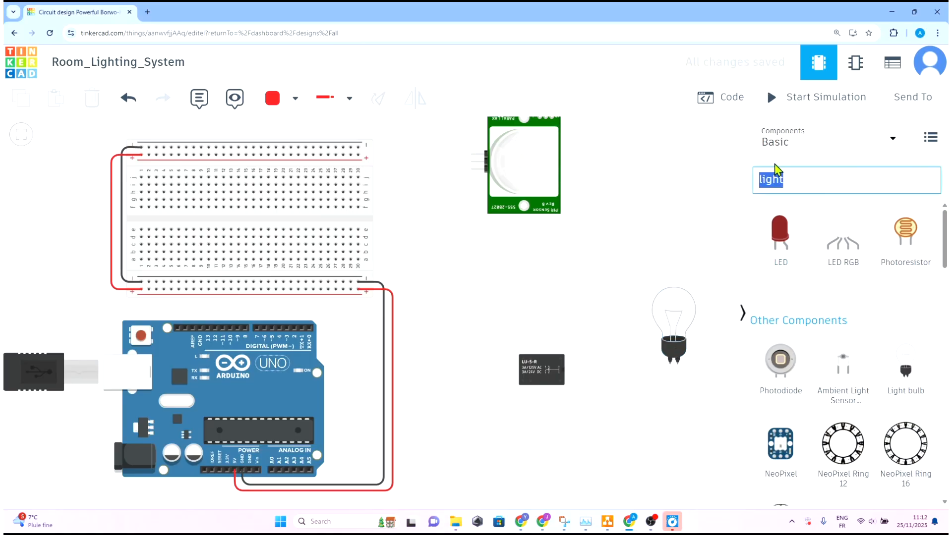
pyautogui.write('power')
pyautogui.press('Return')
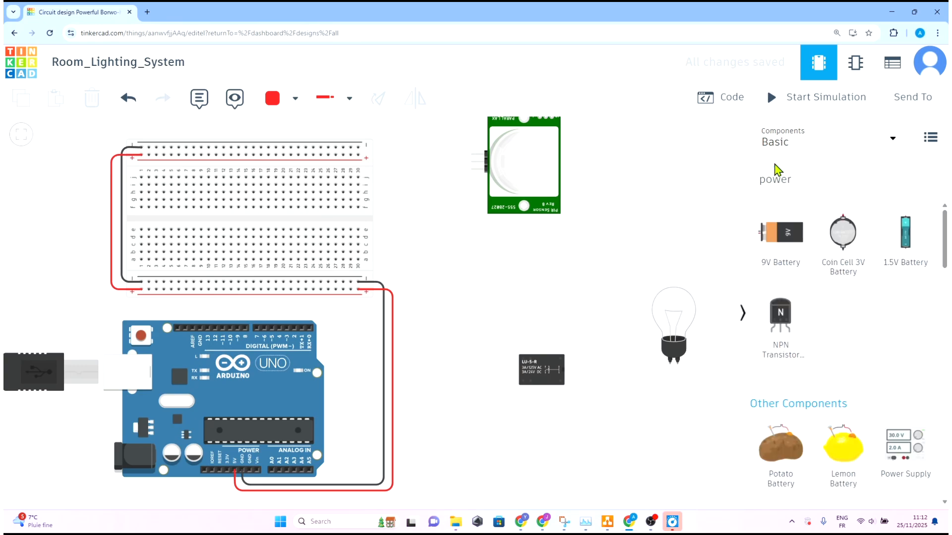
pyautogui.moveTo(924, 488); pyautogui.dragTo(661, 461)
# Step: Move the relay, power supply, light bulb and PIR sensor closer to the breadboard and Arduino
pyautogui.click(534, 371)
pyautogui.moveTo(534, 371); pyautogui.dragTo(509, 364)
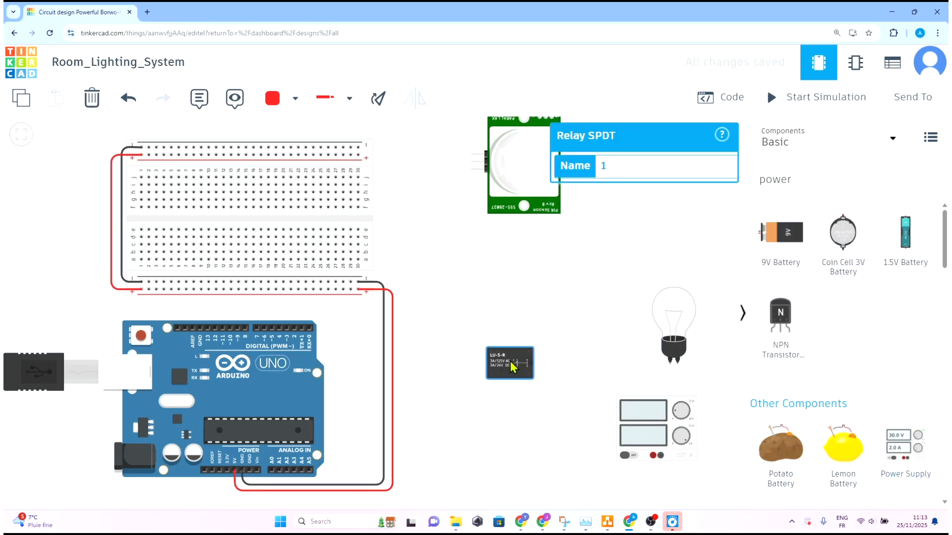
pyautogui.moveTo(638, 429); pyautogui.dragTo(594, 431)
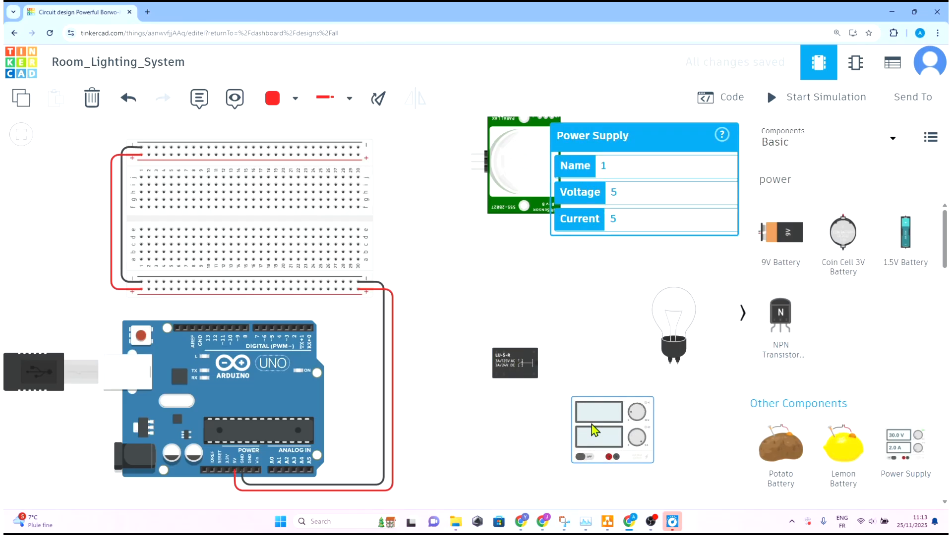
pyautogui.moveTo(674, 313); pyautogui.dragTo(623, 315)
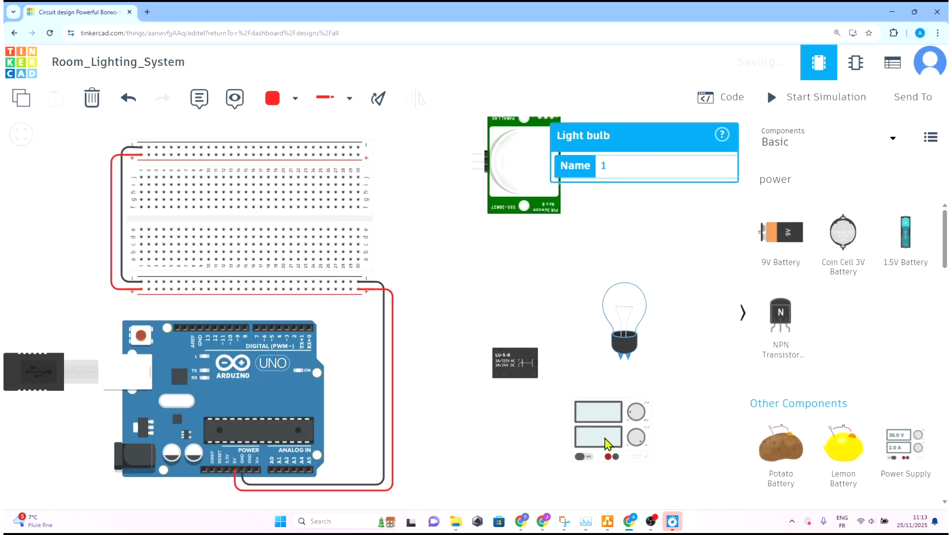
pyautogui.moveTo(606, 439); pyautogui.dragTo(578, 438)
pyautogui.moveTo(527, 186); pyautogui.dragTo(503, 187)
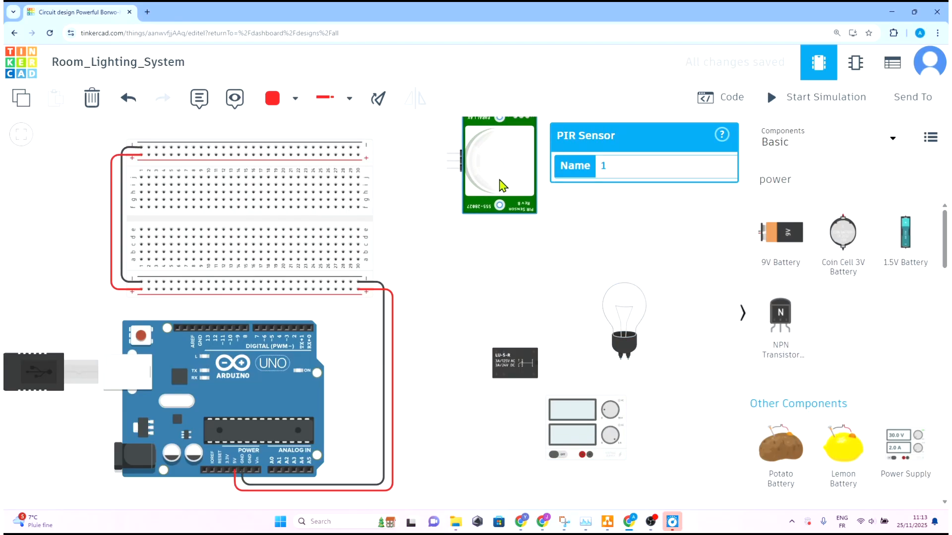
pyautogui.moveTo(440, 342); pyautogui.dragTo(459, 341)
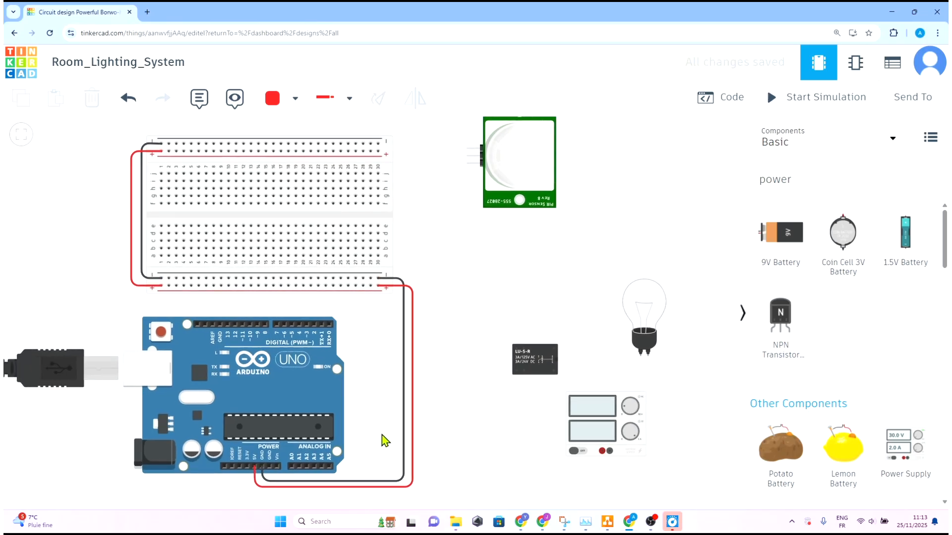
pyautogui.scroll(1, 525, 282)
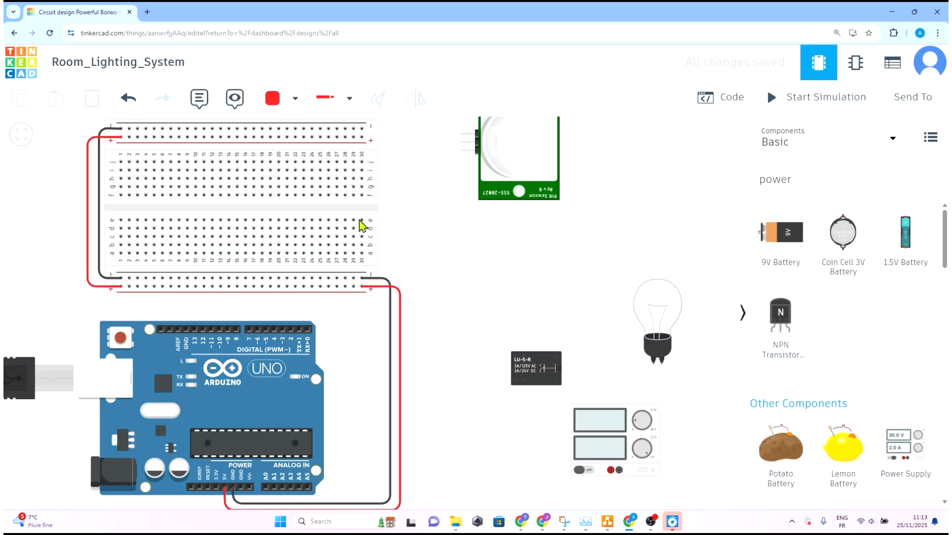
pyautogui.scroll(-1, 520, 231)
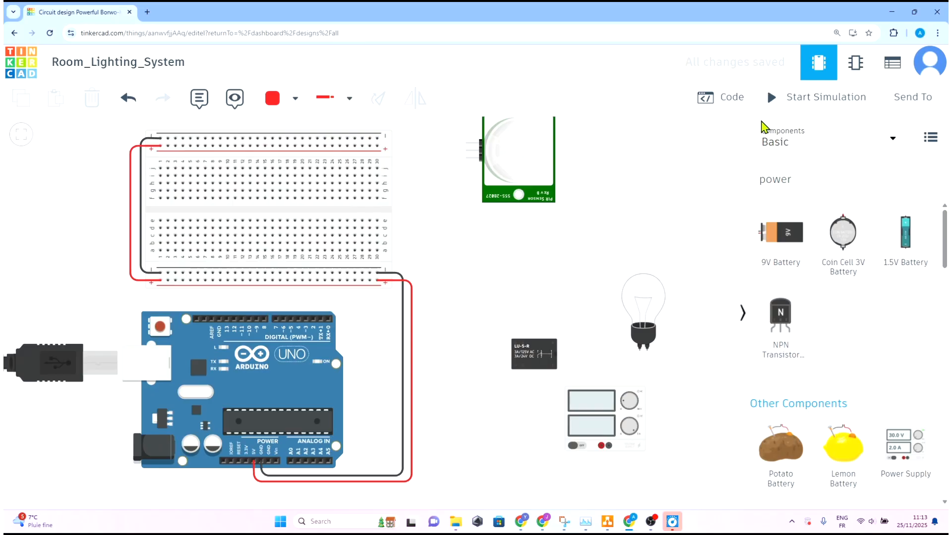
# Step: Place a Photoresistor across the breadboard's center gap with its legs in row e, columns 10 and 11
pyautogui.click(727, 199)
pyautogui.scroll(-5, 869, 273)
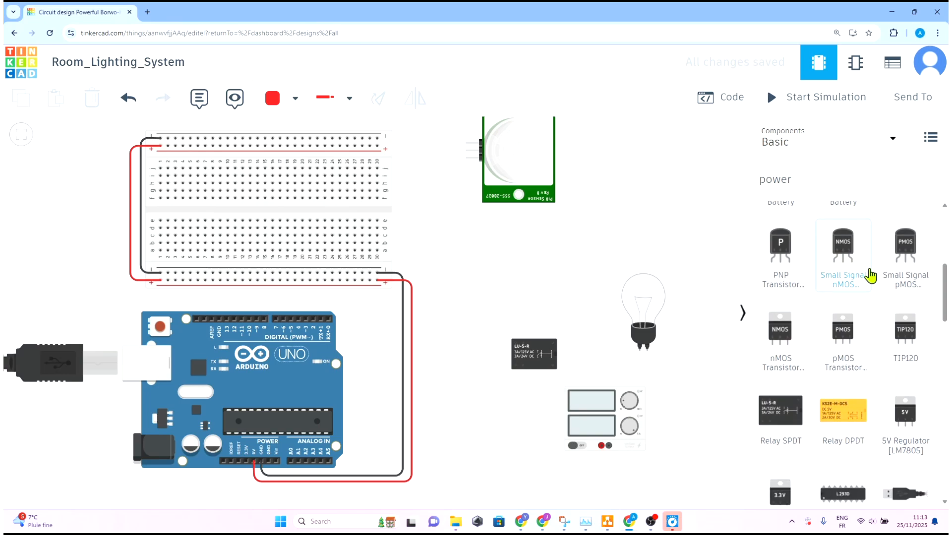
pyautogui.click(793, 177)
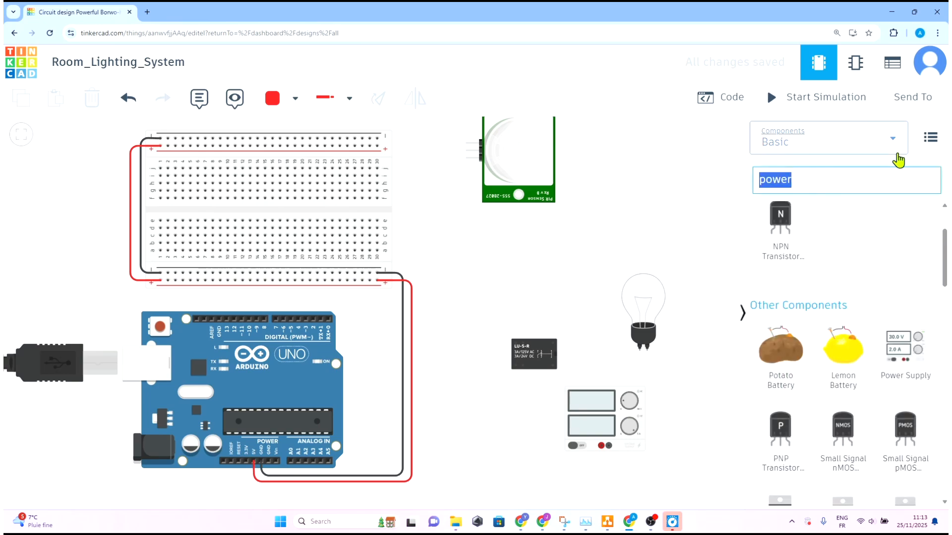
pyautogui.press('BackSpace')
pyautogui.scroll(-5, 778, 243)
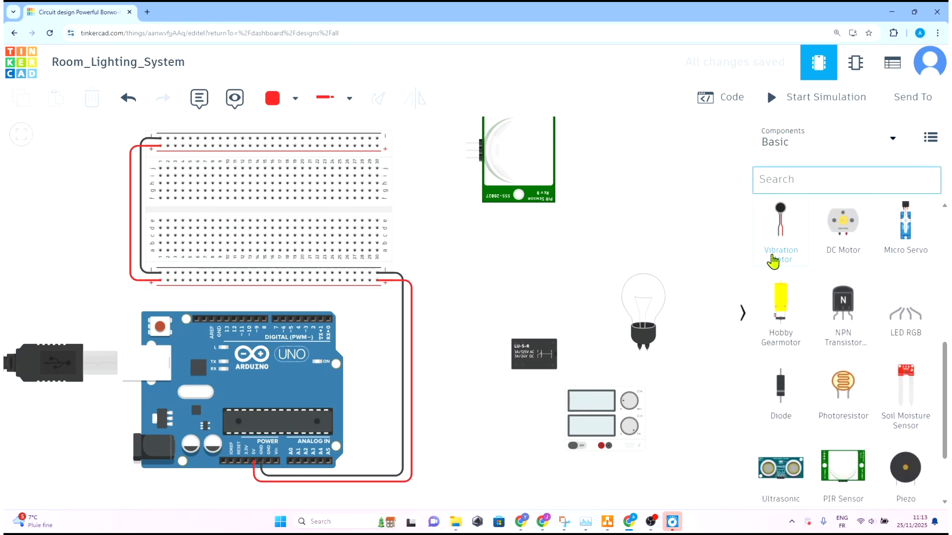
pyautogui.moveTo(843, 384); pyautogui.dragTo(248, 230)
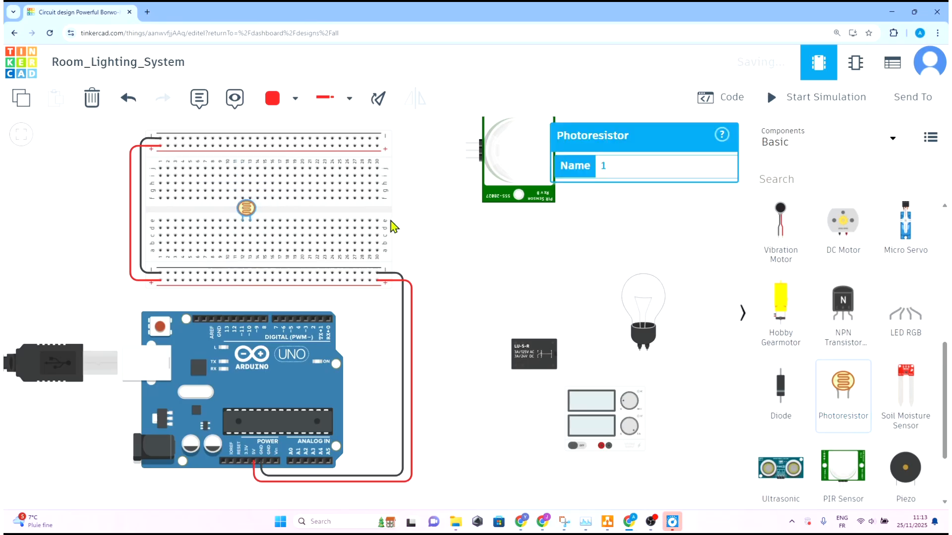
pyautogui.click(516, 287)
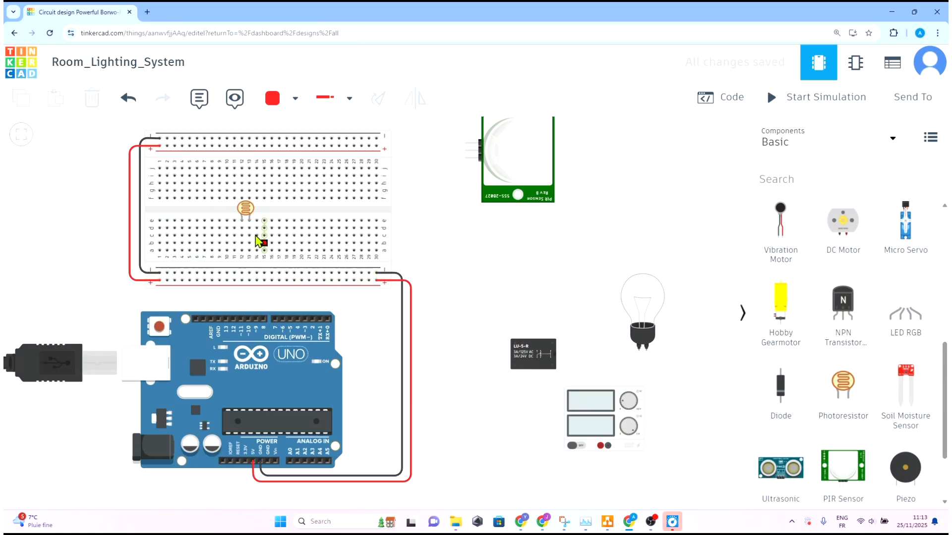
pyautogui.click(242, 210)
pyautogui.moveTo(236, 213)
pyautogui.mouseDown()
pyautogui.moveTo(221, 219)
pyautogui.moveTo(228, 211)
pyautogui.mouseUp()
pyautogui.click(259, 267)
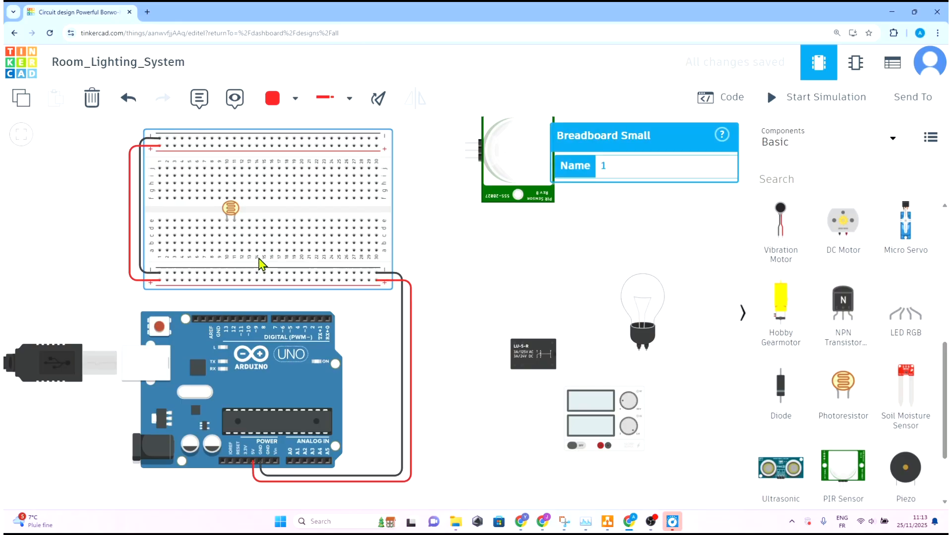
# Step: Add a resistor, rotate it horizontal, and insert it in breadboard row b from column 11 to column 15
pyautogui.scroll(6, 774, 238)
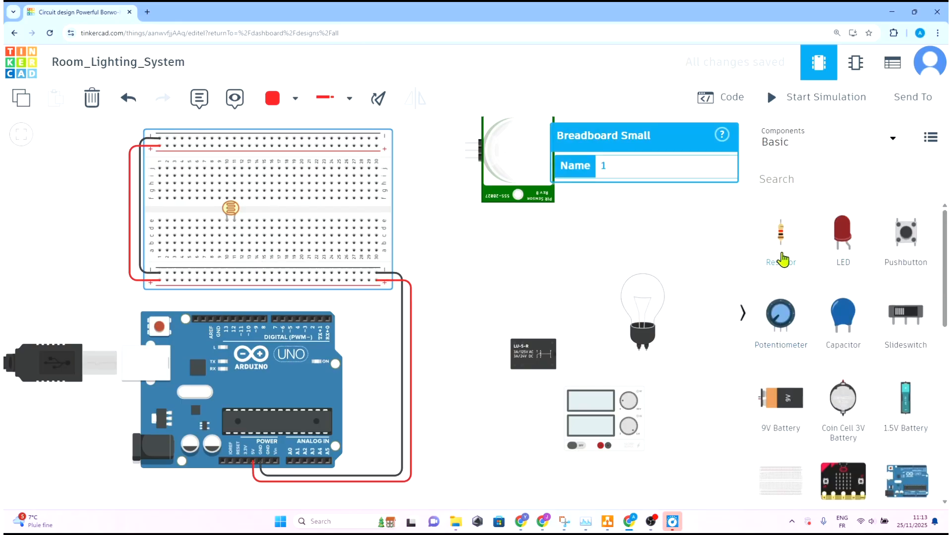
pyautogui.moveTo(782, 248); pyautogui.dragTo(473, 273)
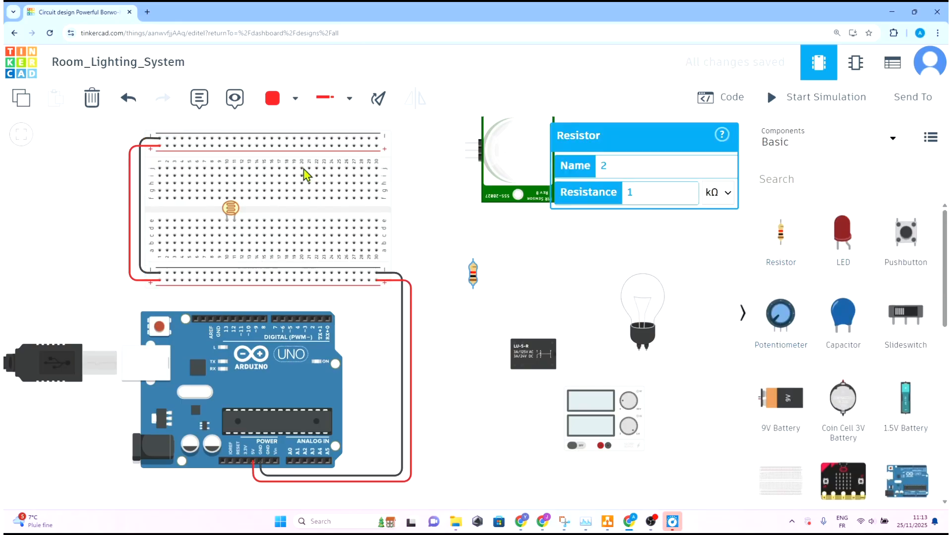
pyautogui.click(378, 98)
pyautogui.click(378, 98)
pyautogui.click(377, 99)
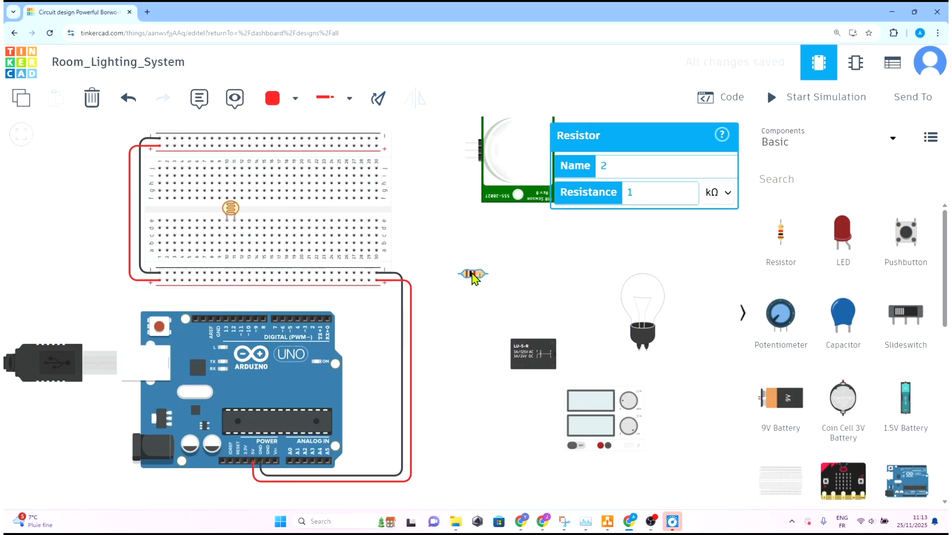
pyautogui.moveTo(475, 278); pyautogui.dragTo(248, 247)
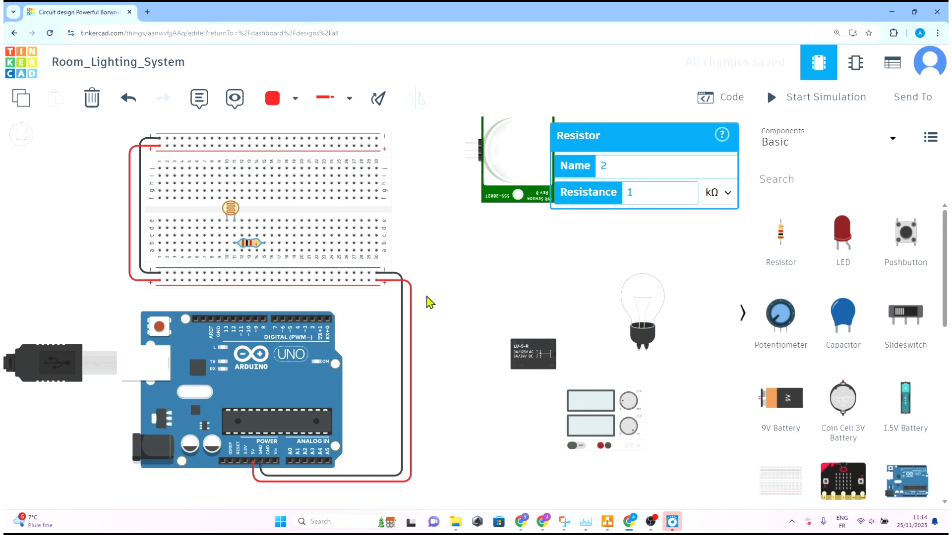
pyautogui.click(527, 283)
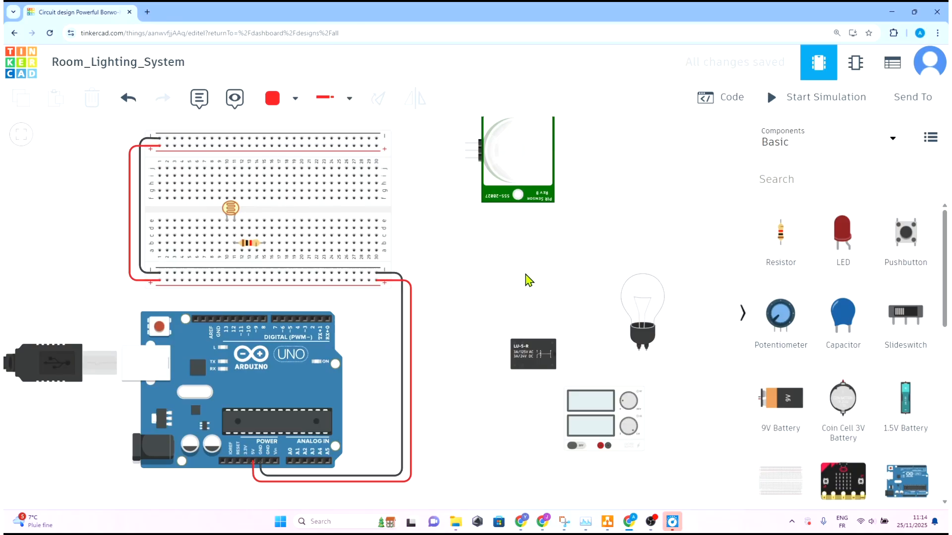
# Step: Wire column 10 of the photoresistor to the lower positive rail in red and the resistor's column 15 to the same rail in black
pyautogui.click(226, 229)
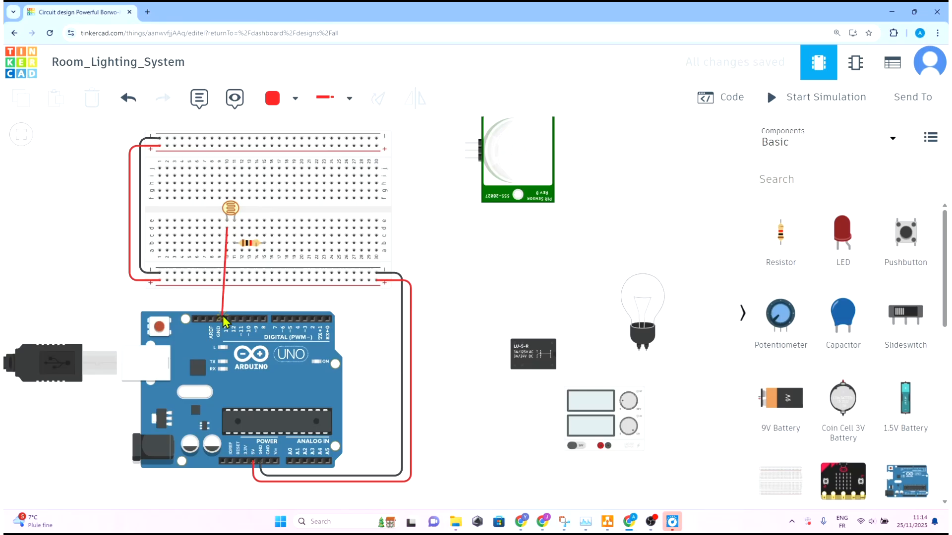
pyautogui.click(226, 280)
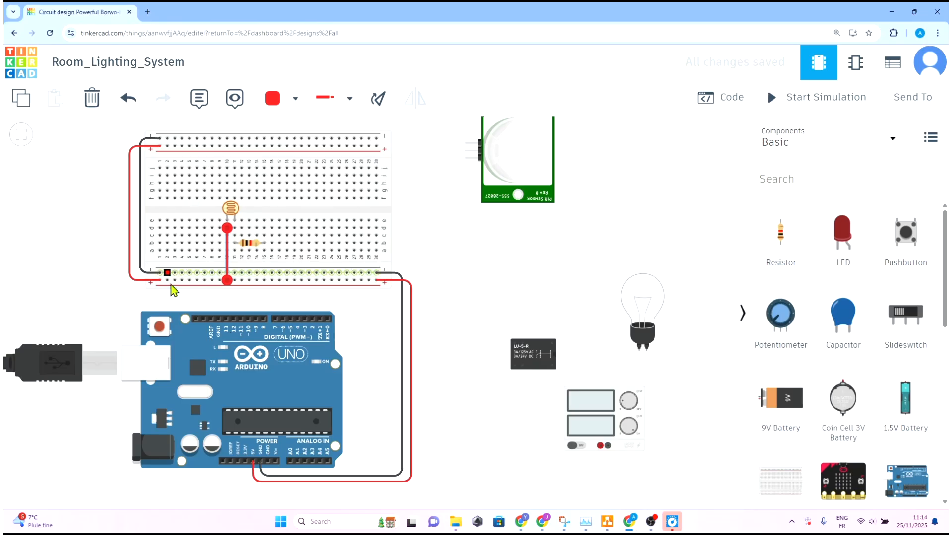
pyautogui.click(264, 251)
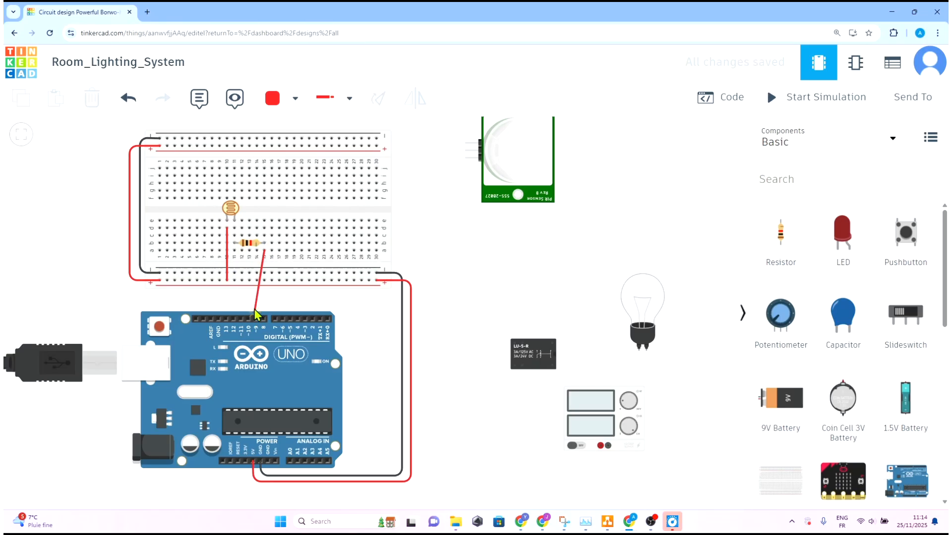
pyautogui.click(264, 281)
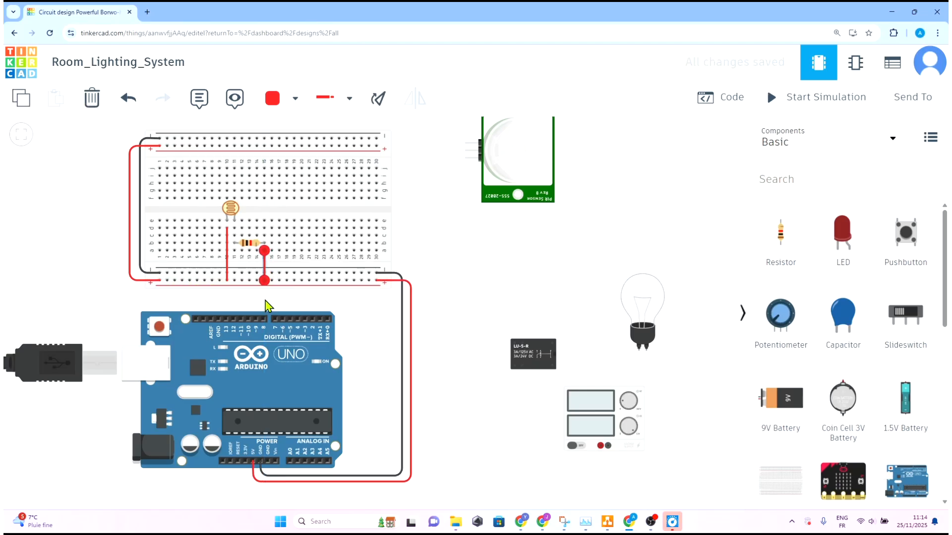
pyautogui.click(295, 99)
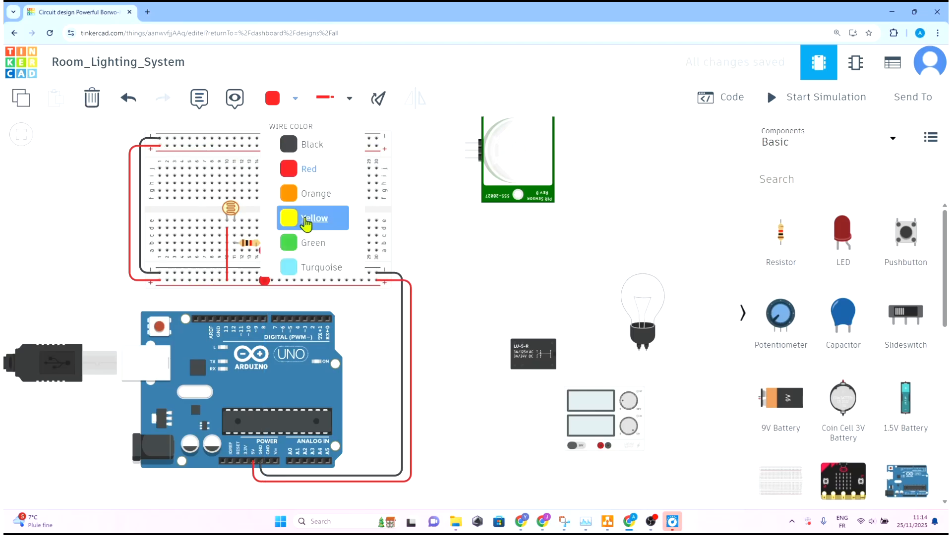
pyautogui.click(311, 156)
pyautogui.click(420, 318)
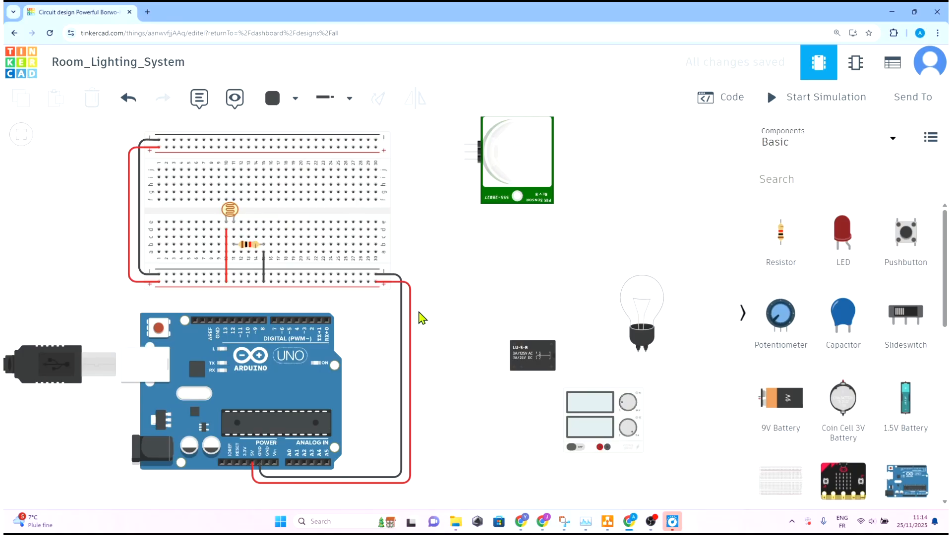
# Step: Run a black wire with two bends from the PIR sensor's lowest pin to the right end of the breadboard's upper negative rail
pyautogui.moveTo(521, 271); pyautogui.dragTo(515, 292)
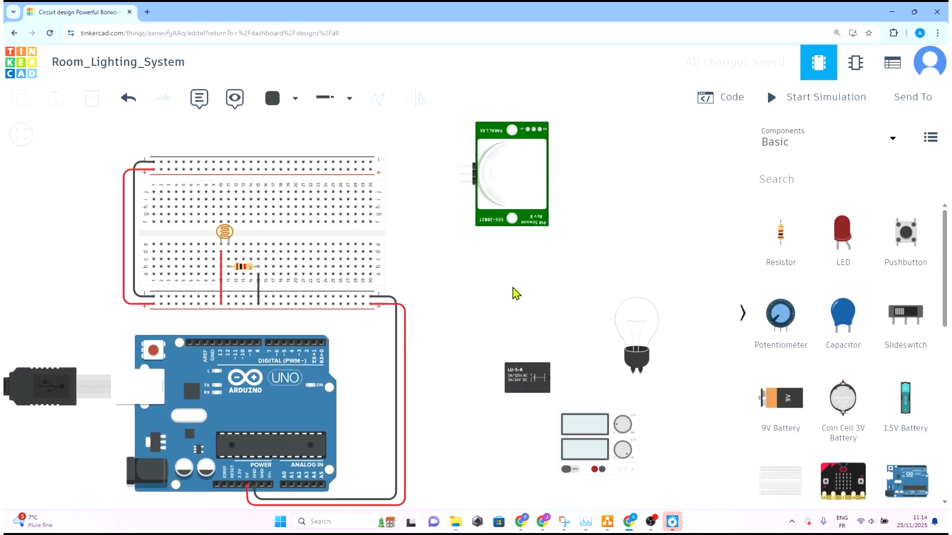
pyautogui.click(461, 183)
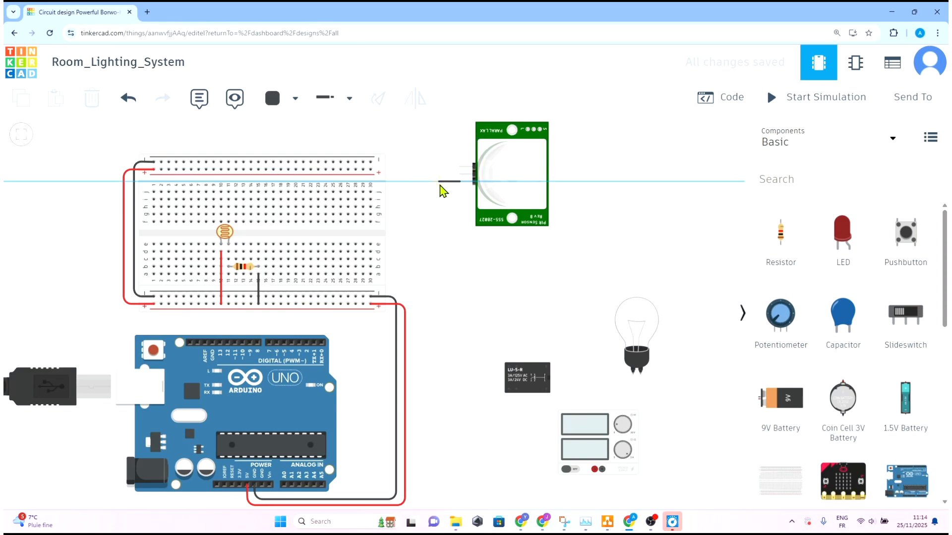
pyautogui.click(439, 182)
pyautogui.click(438, 160)
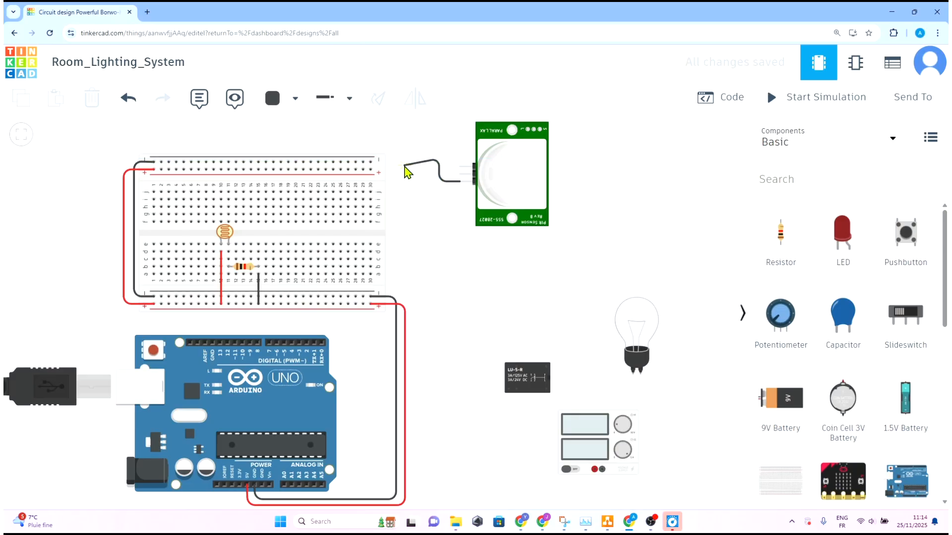
pyautogui.click(371, 162)
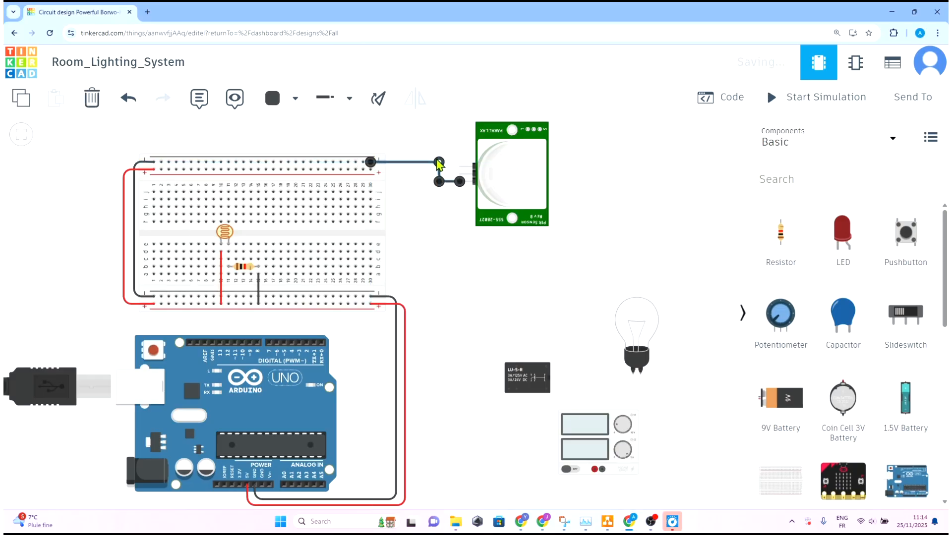
pyautogui.click(418, 192)
# Step: Wire the PIR sensor's middle pin to the upper positive rail in red and nudge the sensor slightly upward
pyautogui.click(460, 174)
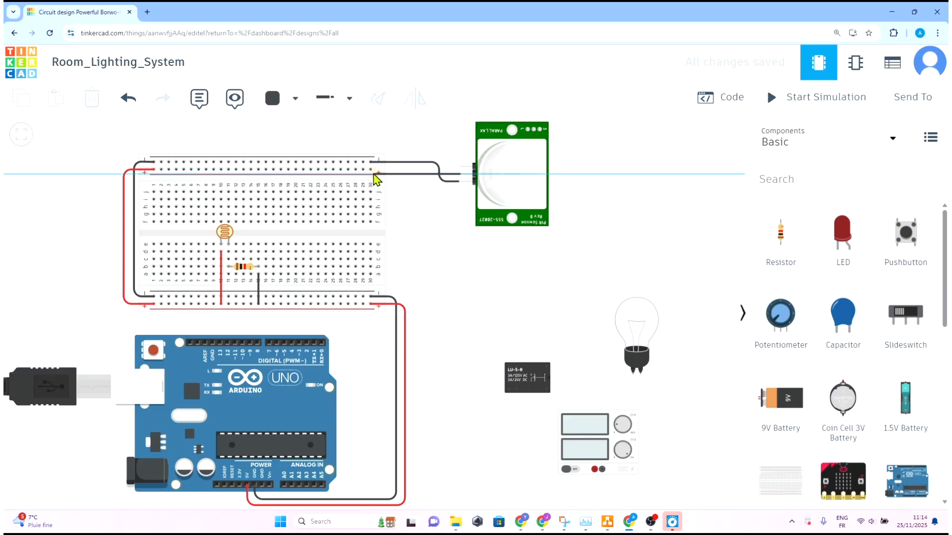
pyautogui.click(371, 170)
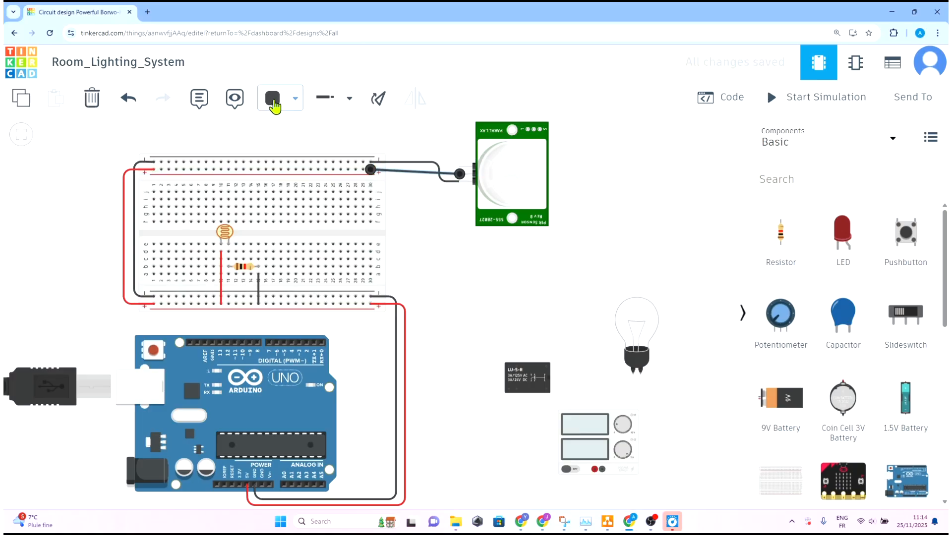
pyautogui.click(295, 98)
pyautogui.click(329, 176)
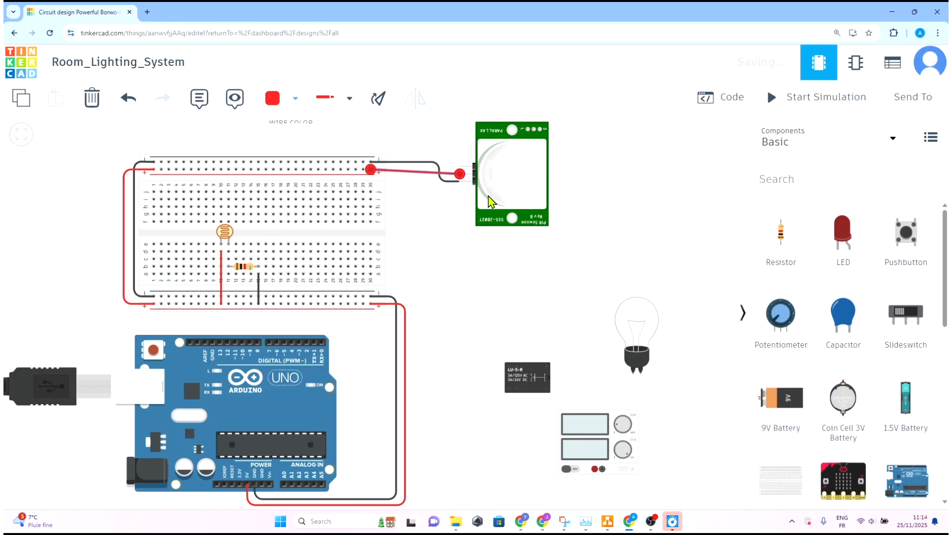
pyautogui.click(513, 194)
pyautogui.moveTo(512, 187); pyautogui.dragTo(516, 193)
pyautogui.click(417, 233)
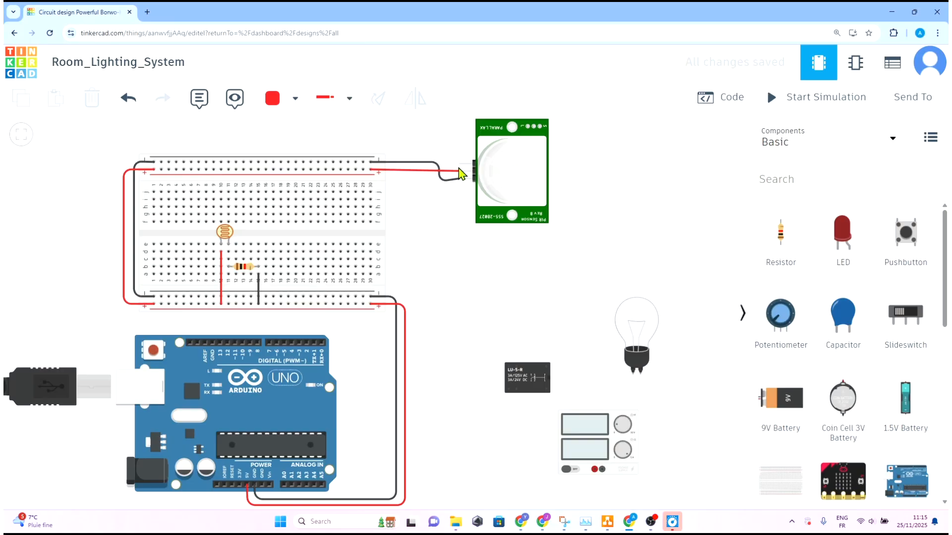
# Step: Wire the PIR sensor's uppermost pin to Arduino pin D2, routed around the breadboard's right side, and color the wire green
pyautogui.click(461, 166)
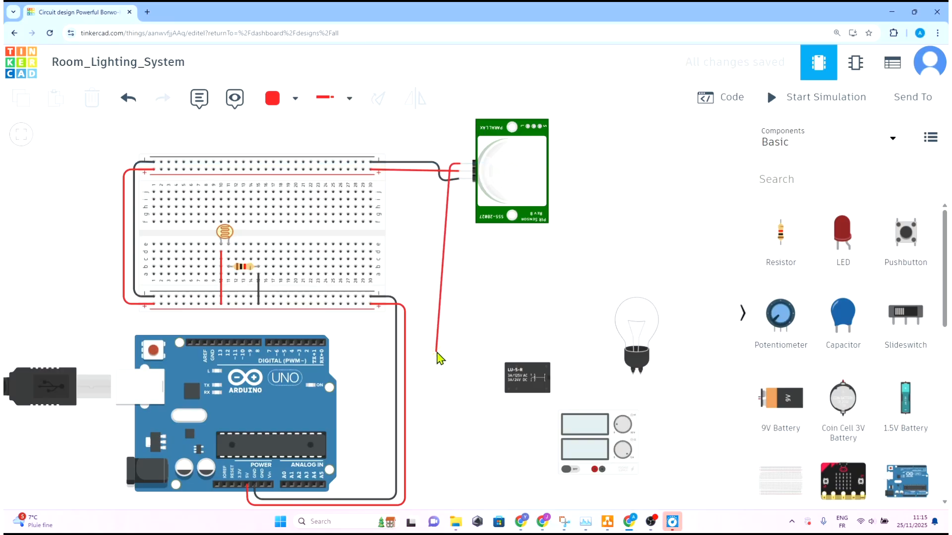
pyautogui.click(453, 328)
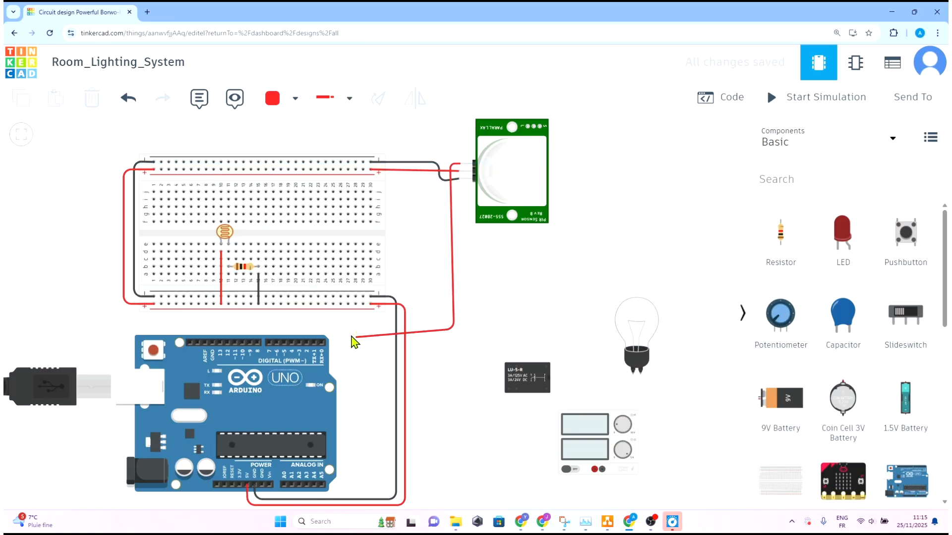
pyautogui.click(310, 328)
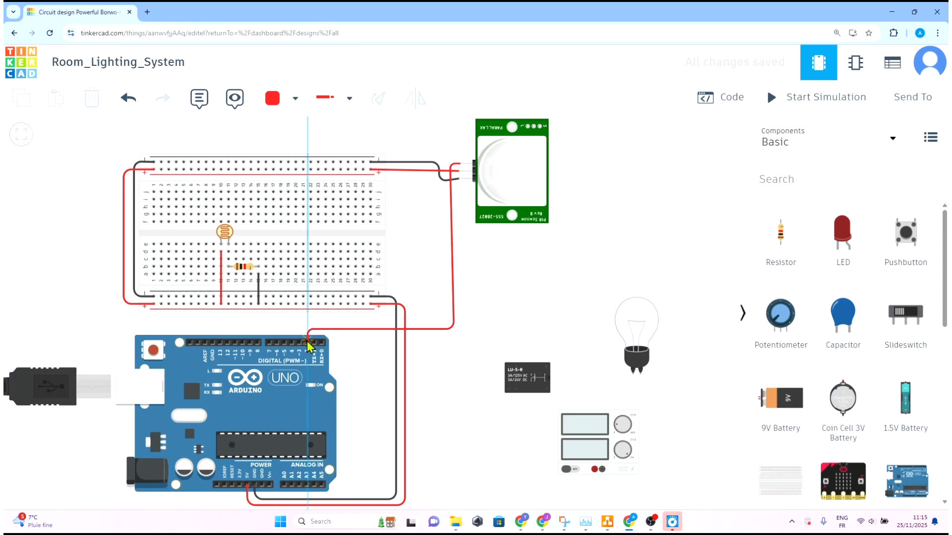
pyautogui.click(310, 343)
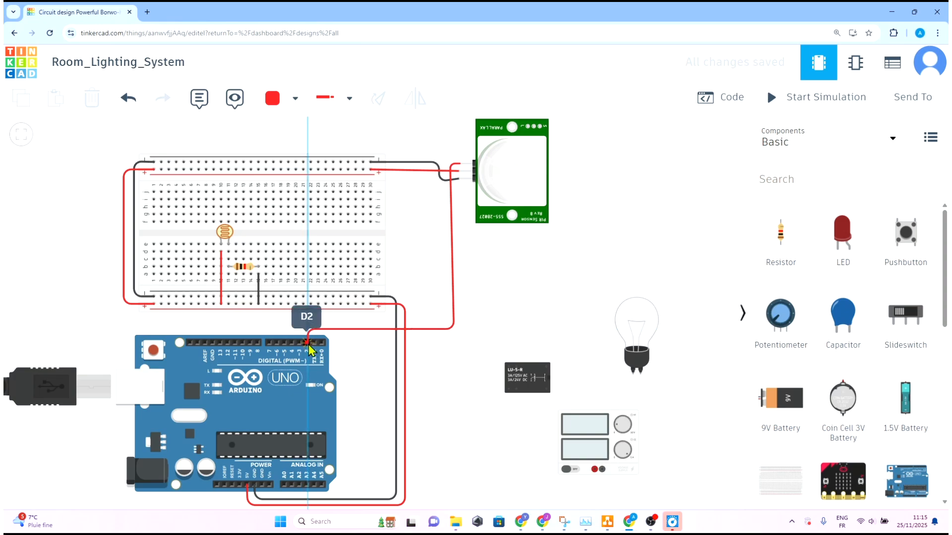
pyautogui.click(274, 102)
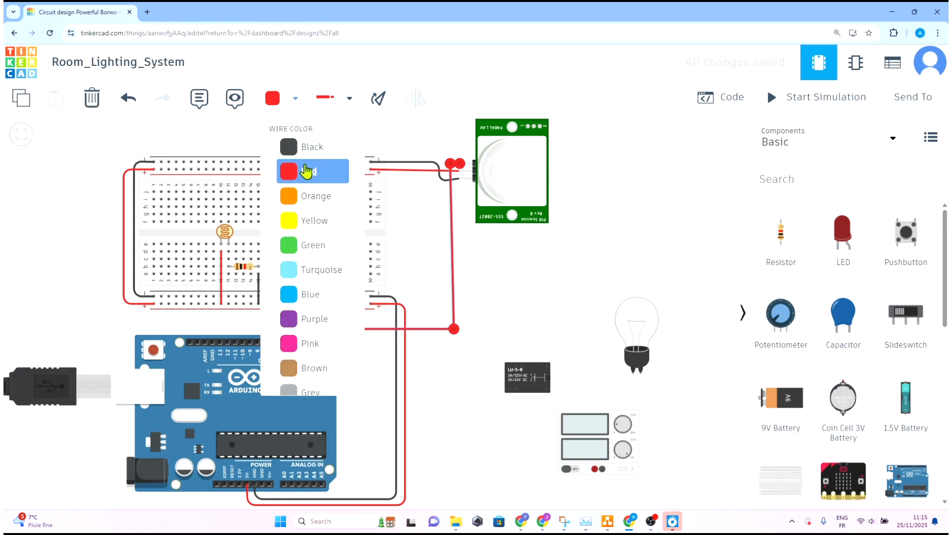
pyautogui.click(284, 244)
pyautogui.click(501, 259)
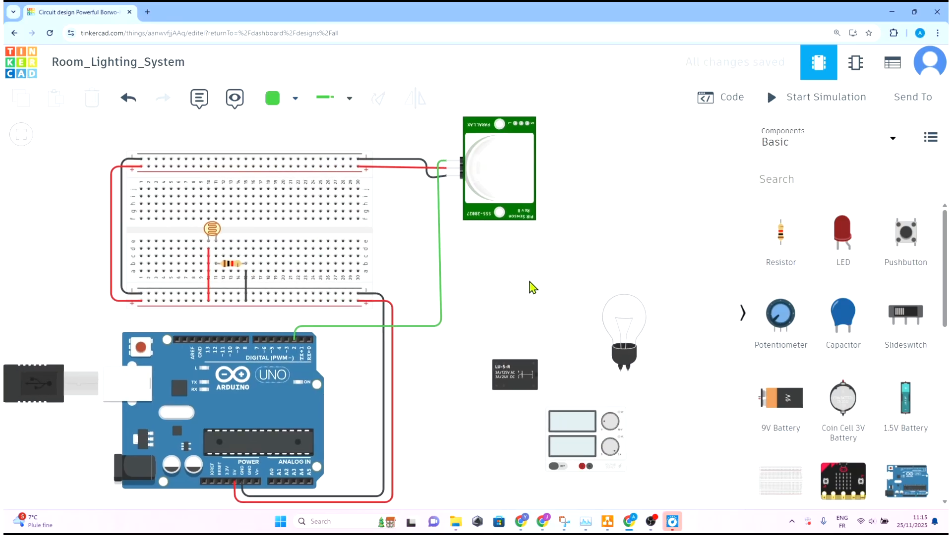
# Step: Wire the light bulb's right terminal around the power supply to its negative terminal and color the wire black
pyautogui.moveTo(531, 286); pyautogui.dragTo(571, 275)
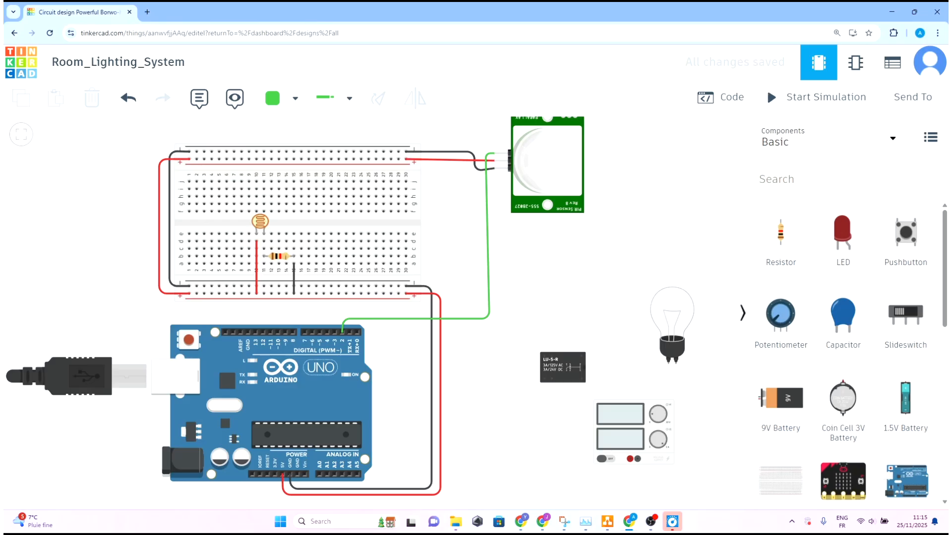
pyautogui.moveTo(608, 278); pyautogui.dragTo(553, 210)
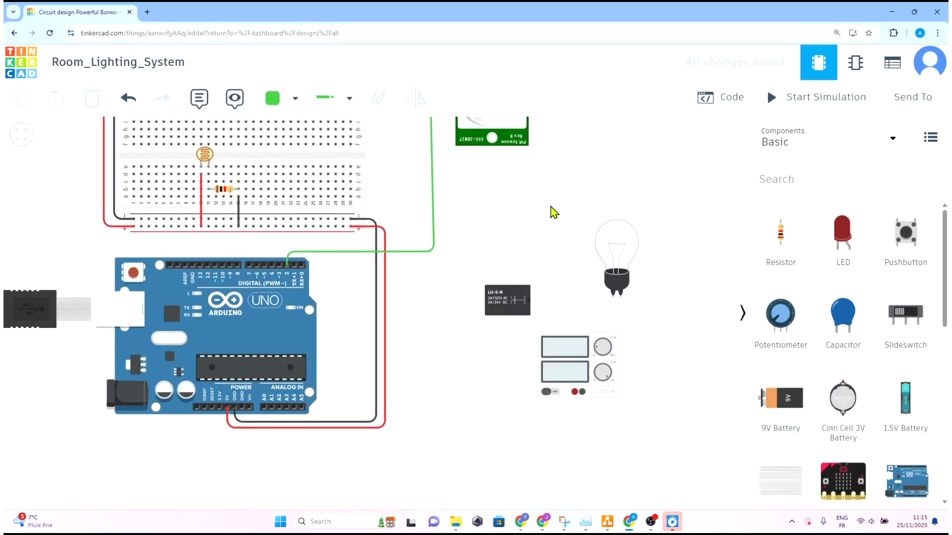
pyautogui.click(623, 259)
pyautogui.click(656, 343)
pyautogui.click(620, 297)
pyautogui.click(621, 327)
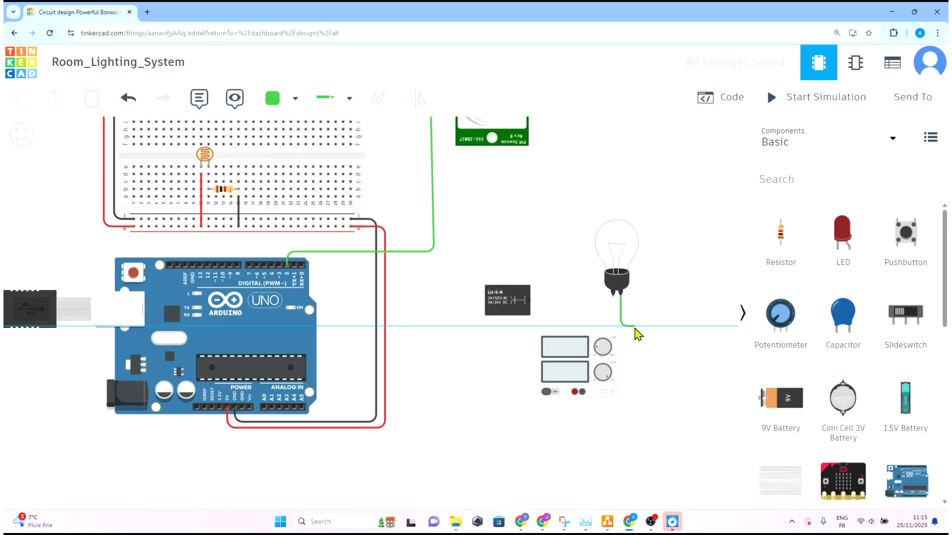
pyautogui.click(633, 331)
pyautogui.click(637, 420)
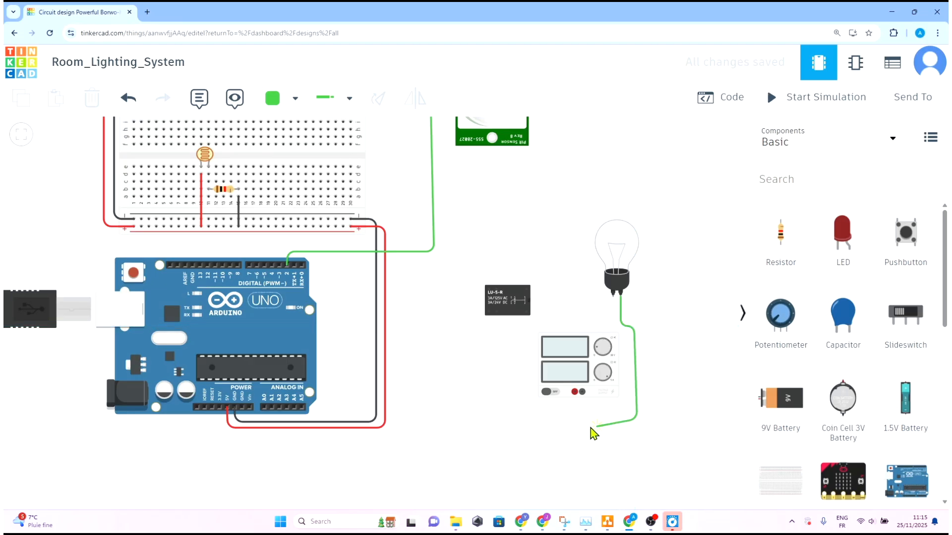
pyautogui.click(587, 419)
pyautogui.click(582, 391)
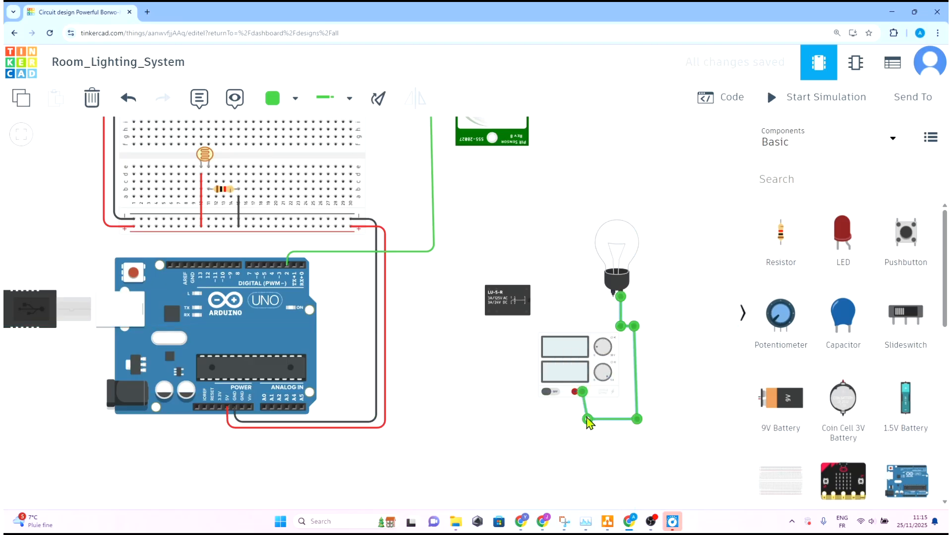
pyautogui.click(291, 100)
pyautogui.click(314, 146)
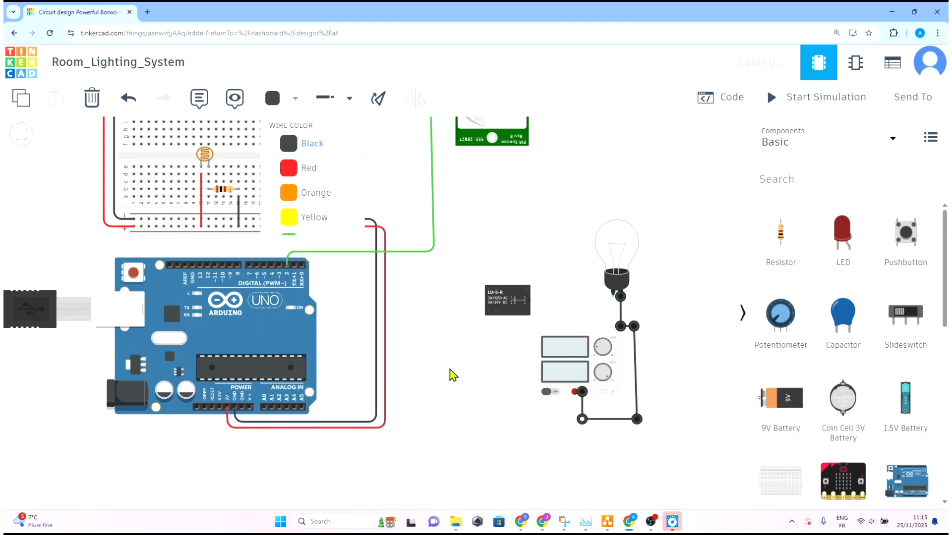
pyautogui.click(538, 444)
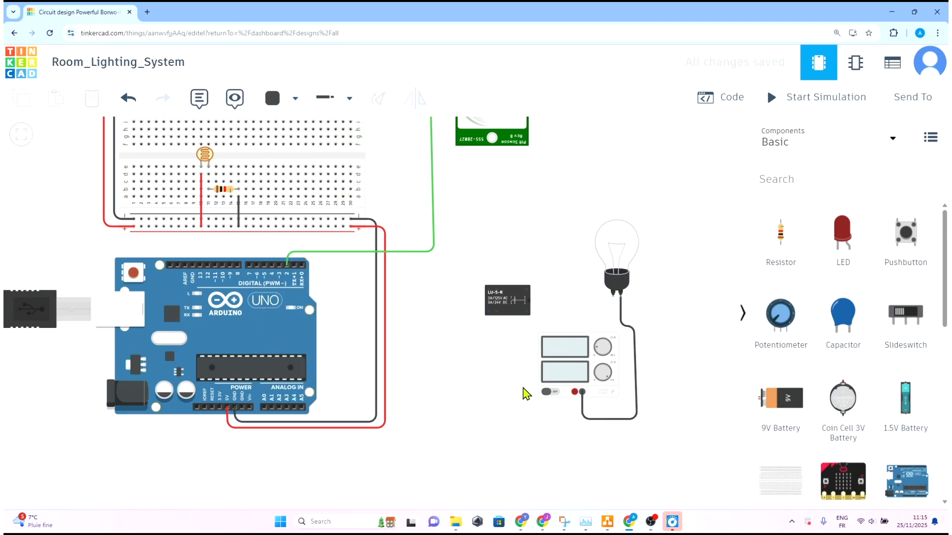
# Step: Wire the power supply's positive terminal to the relay's lower-right terminal and color the wire red
pyautogui.click(576, 397)
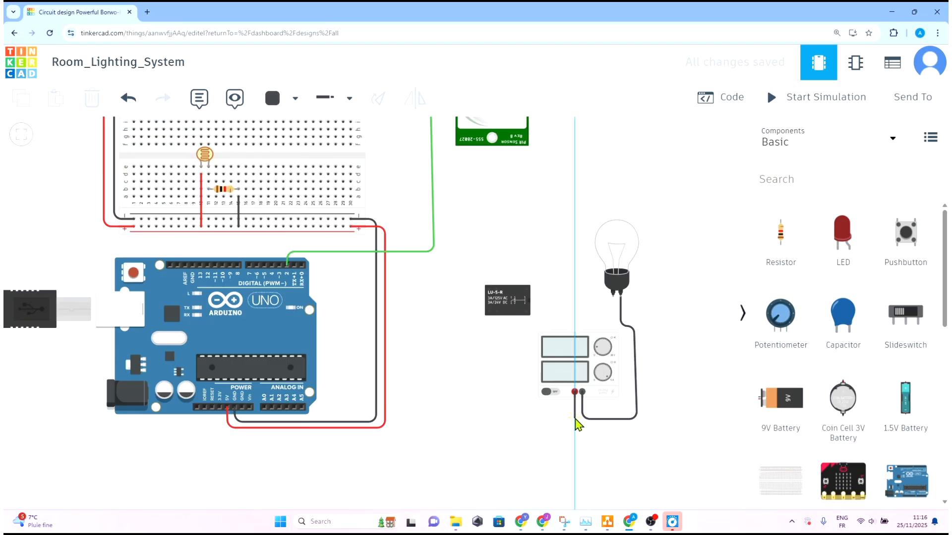
pyautogui.click(575, 419)
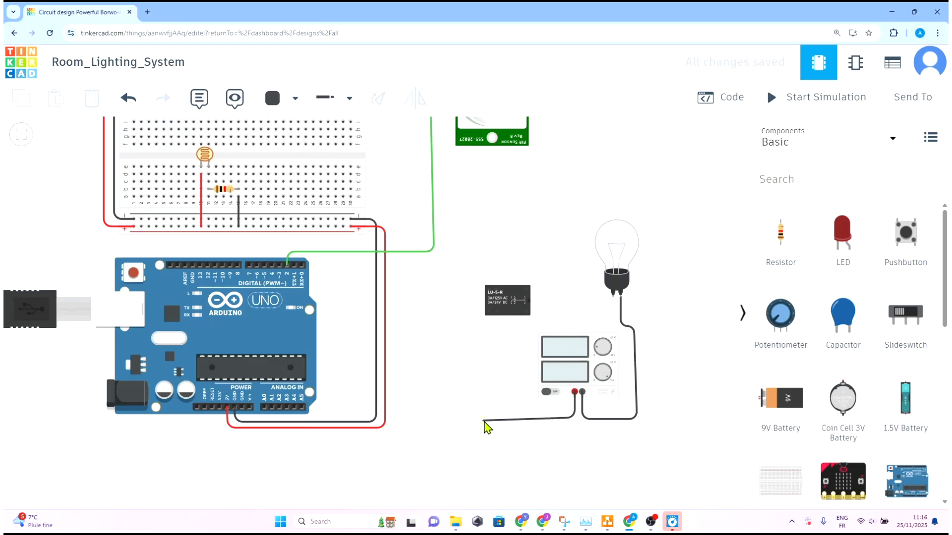
pyautogui.click(526, 419)
pyautogui.click(526, 311)
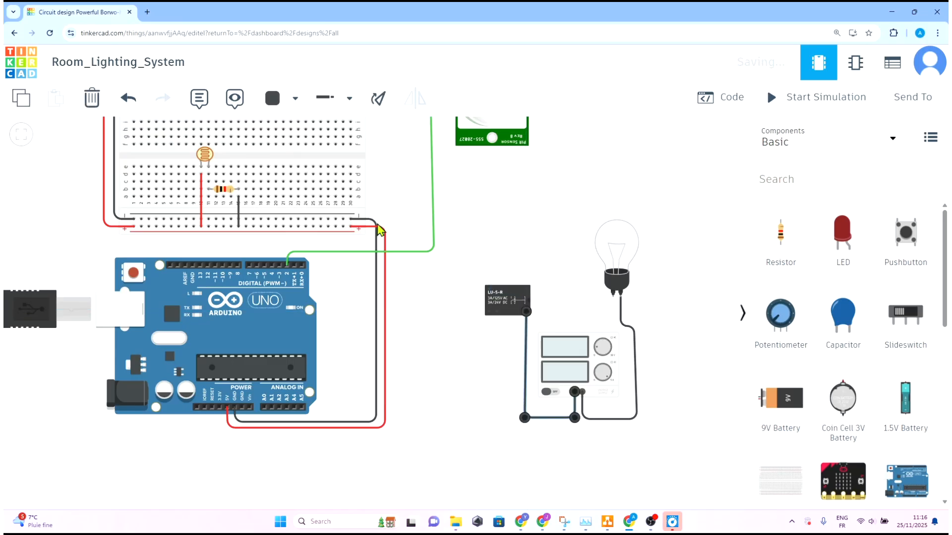
pyautogui.click(274, 99)
pyautogui.click(305, 166)
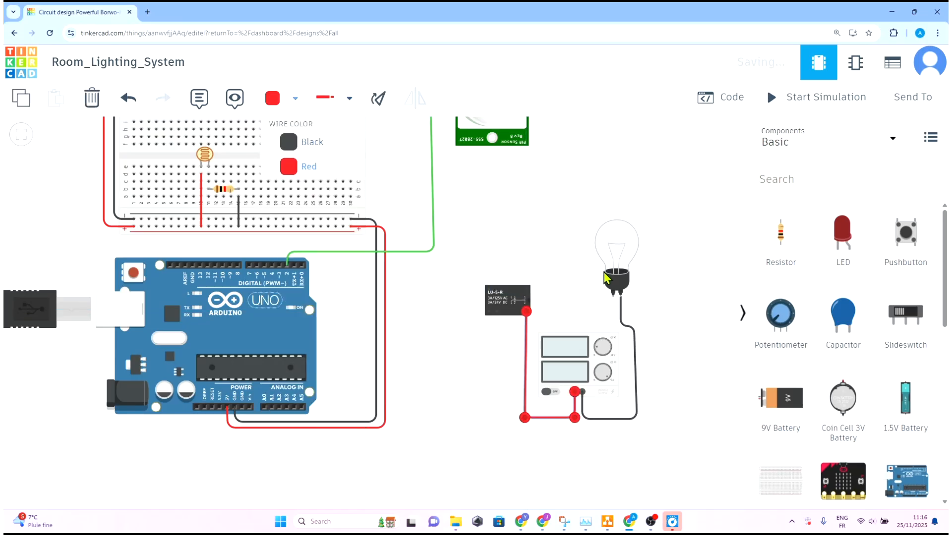
pyautogui.click(471, 468)
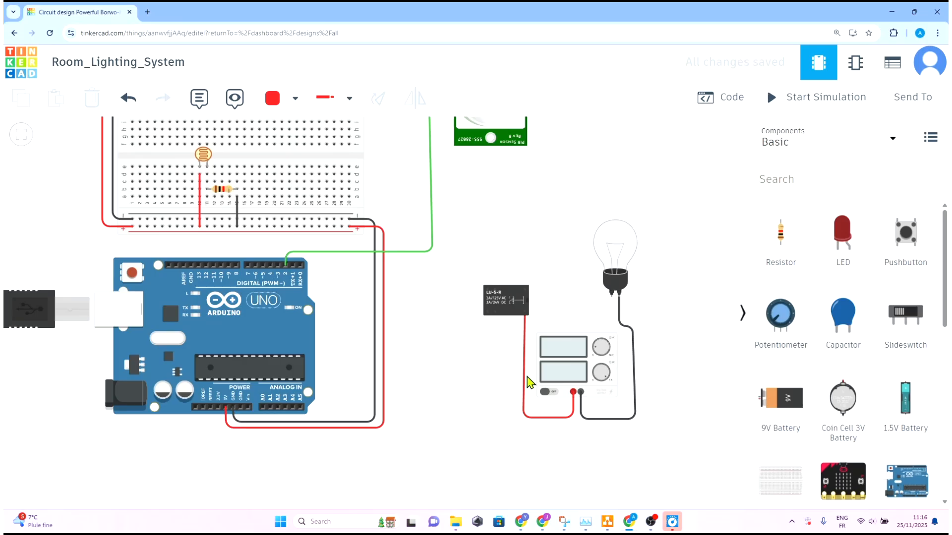
# Step: Run a red wire from the light bulb's left terminal over the relay to its upper-left terminal
pyautogui.moveTo(613, 301); pyautogui.dragTo(613, 322)
pyautogui.click(610, 314)
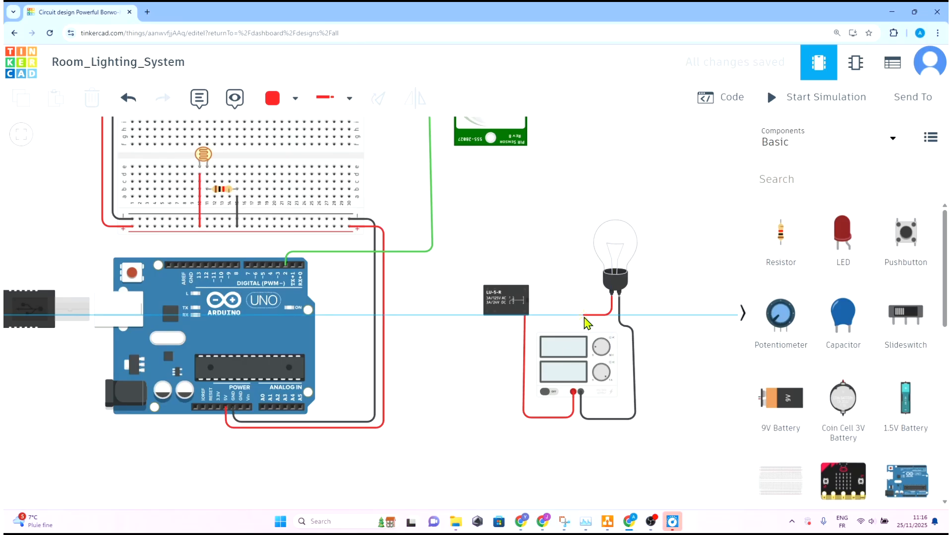
pyautogui.click(583, 315)
pyautogui.click(583, 277)
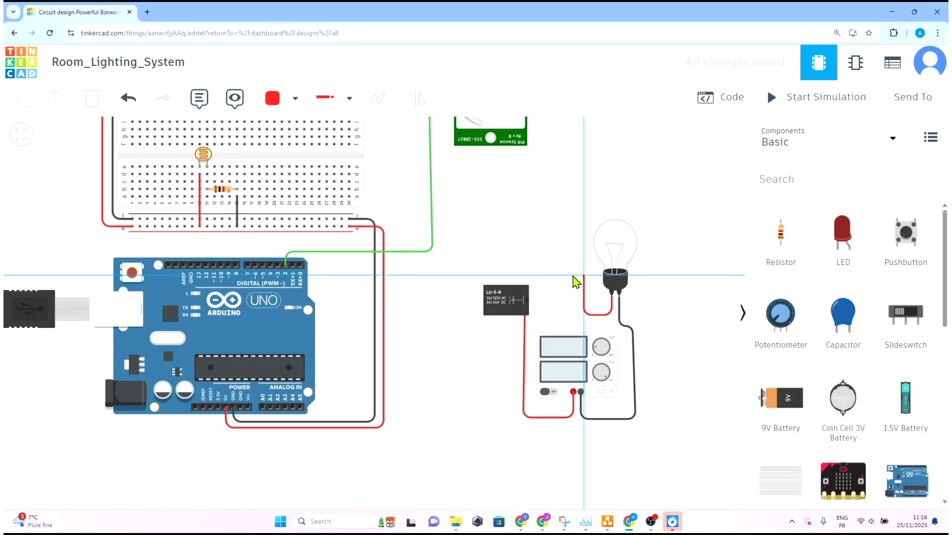
pyautogui.click(487, 288)
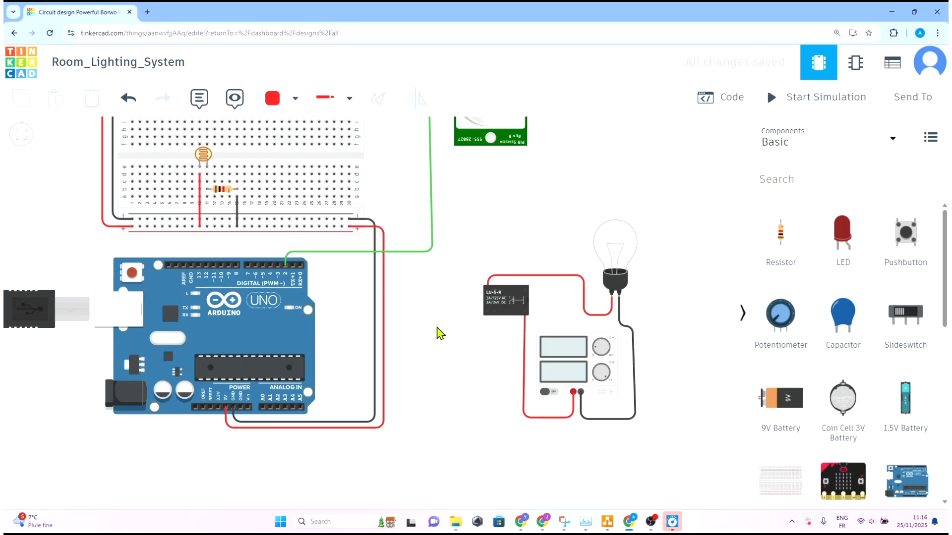
# Step: Wire the relay's second upper terminal to the right part of the breadboard's lower negative rail and color the wire black
pyautogui.moveTo(482, 238); pyautogui.dragTo(484, 325)
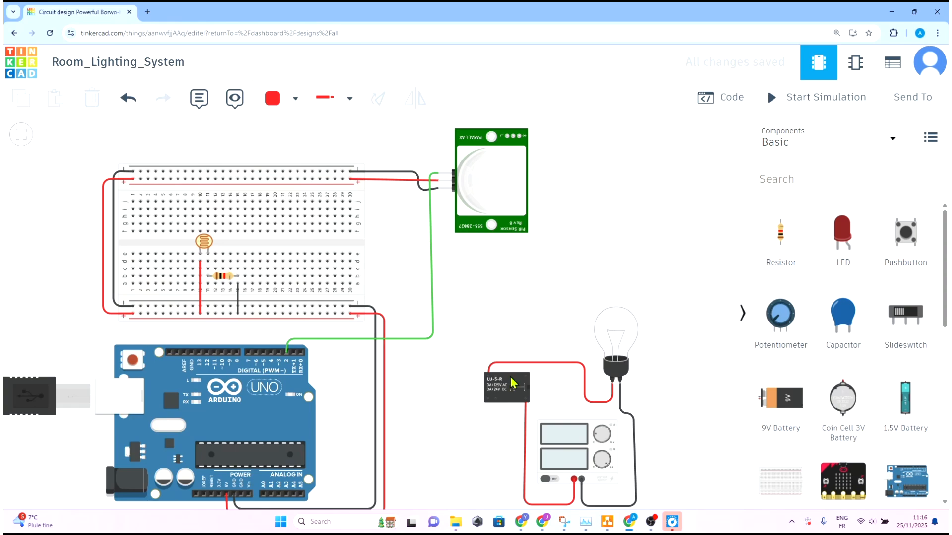
pyautogui.click(496, 374)
pyautogui.click(496, 330)
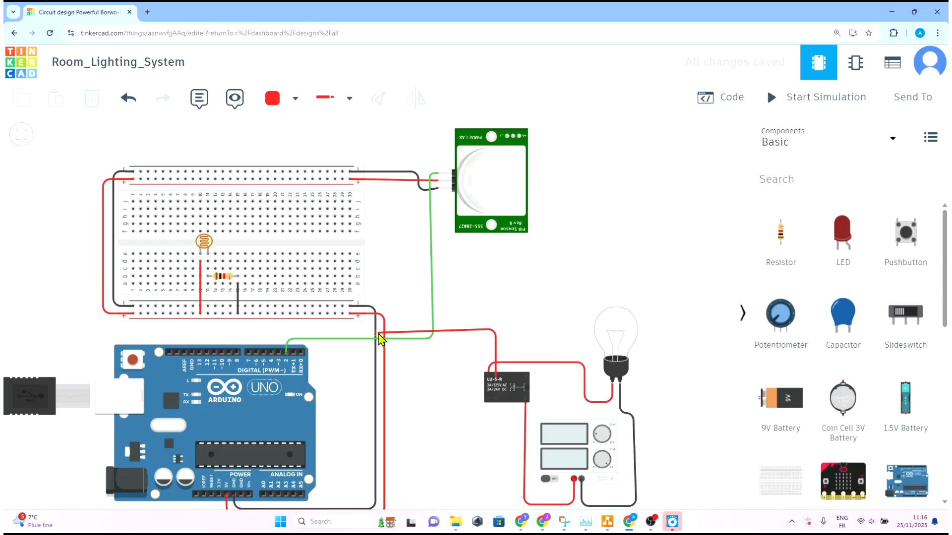
pyautogui.click(342, 329)
pyautogui.click(342, 307)
pyautogui.click(295, 99)
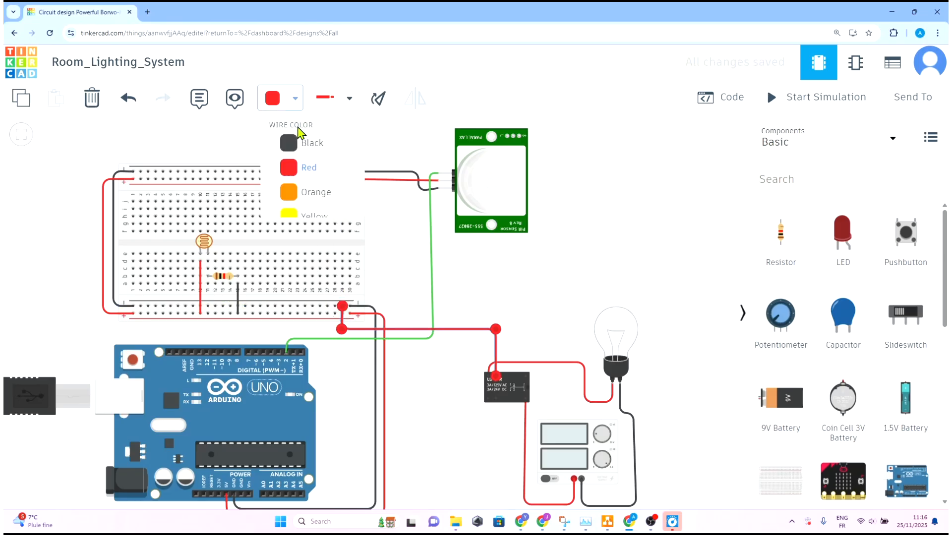
pyautogui.click(313, 149)
pyautogui.click(595, 301)
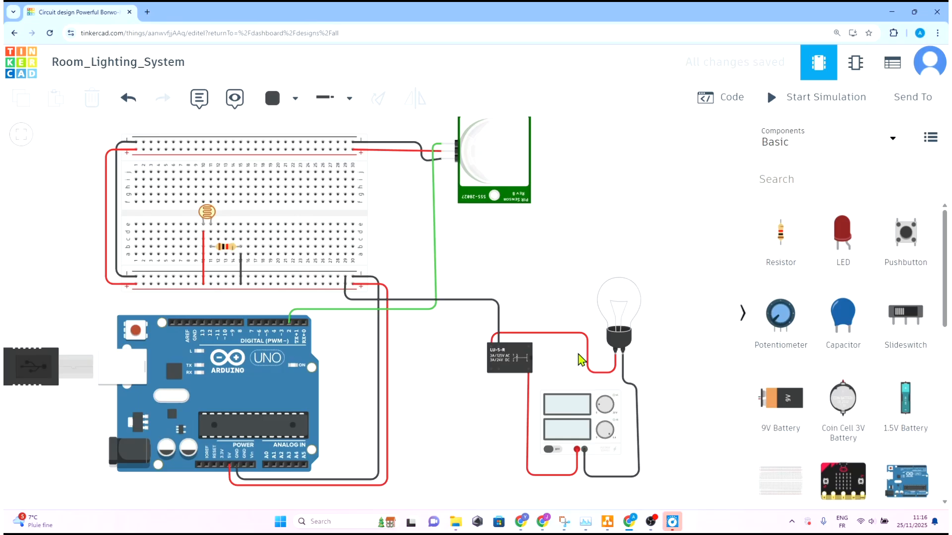
# Step: Wire the photoresistor's right leg column on the breadboard around the Arduino to analog pin A0 and color the wire green
pyautogui.moveTo(588, 284); pyautogui.dragTo(708, 290)
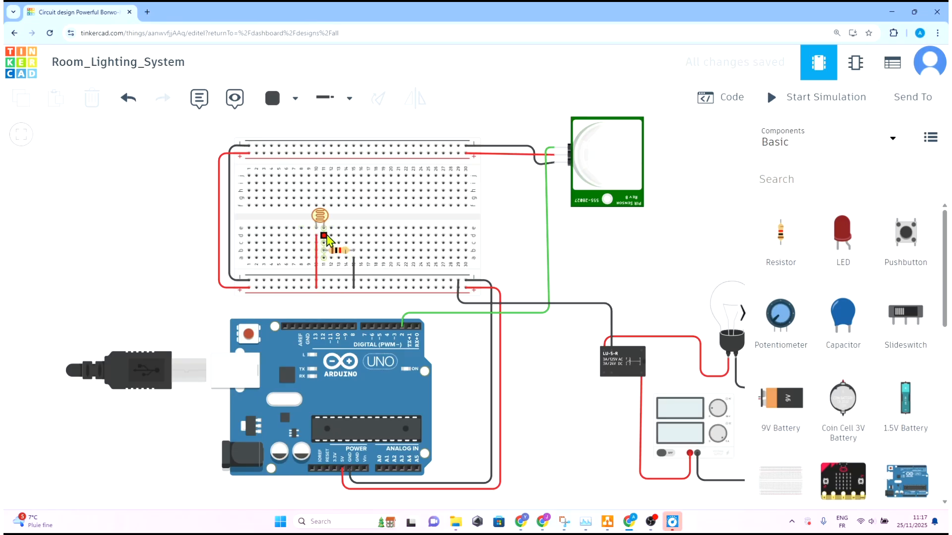
pyautogui.click(323, 236)
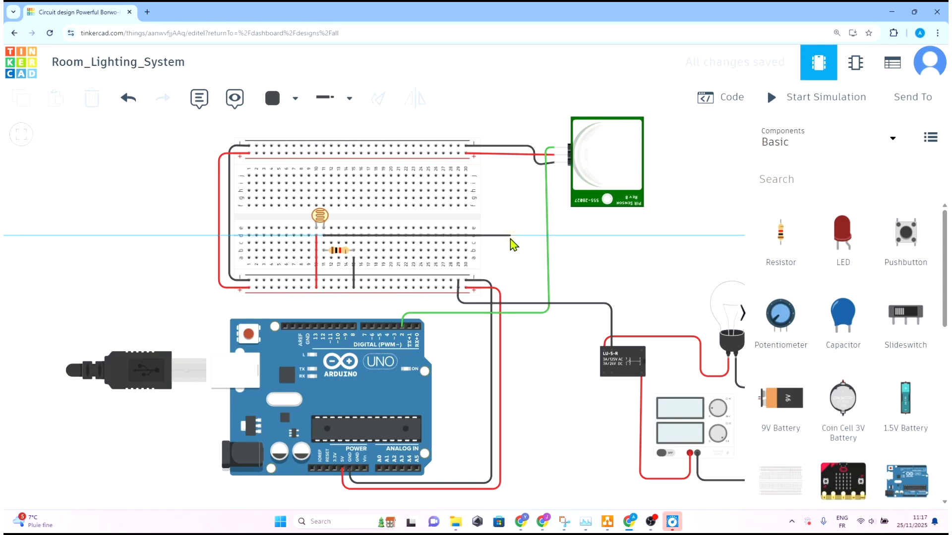
pyautogui.click(510, 237)
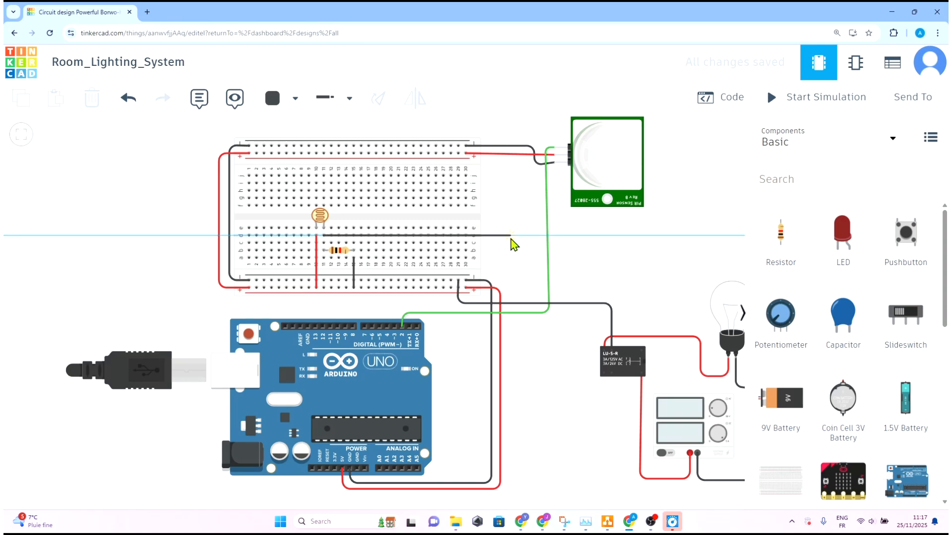
pyautogui.click(510, 496)
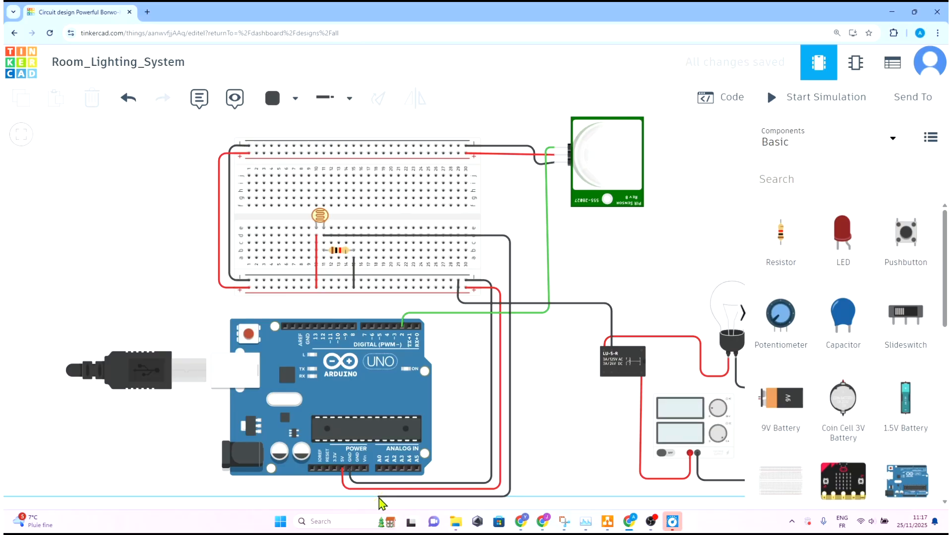
pyautogui.click(376, 496)
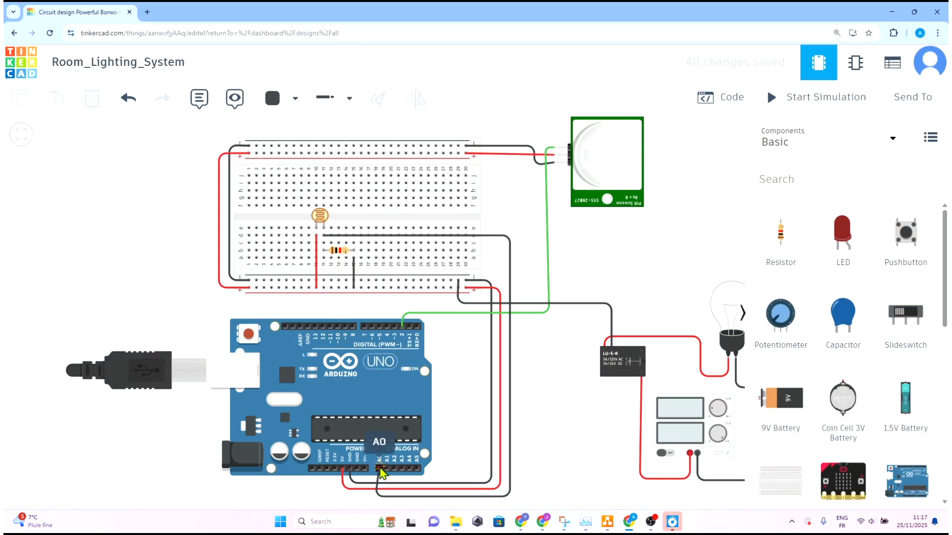
pyautogui.click(380, 469)
pyautogui.moveTo(376, 497); pyautogui.dragTo(380, 496)
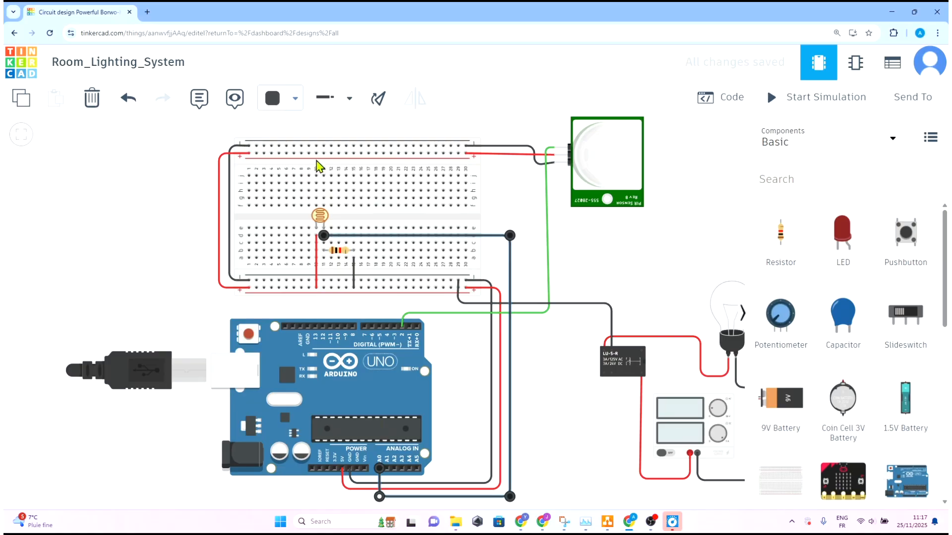
pyautogui.click(296, 98)
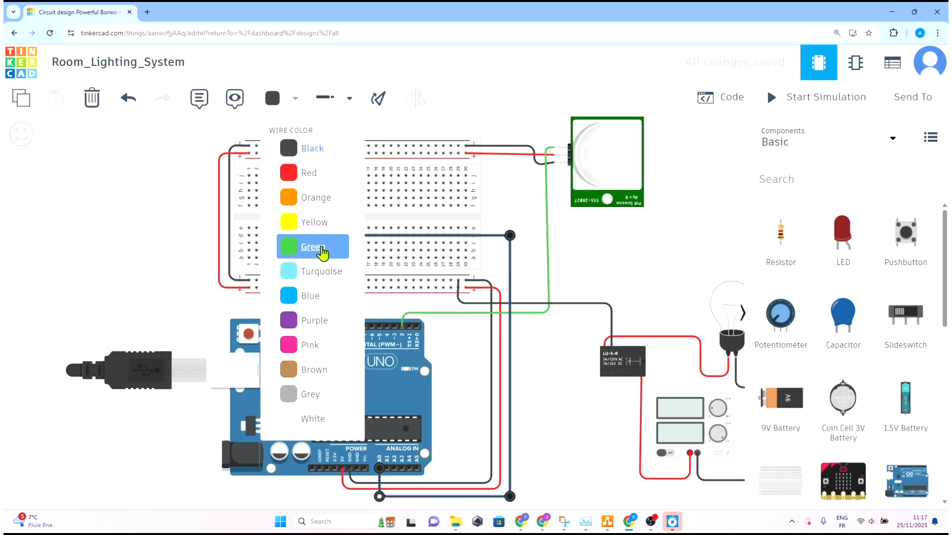
pyautogui.click(320, 247)
pyautogui.click(633, 259)
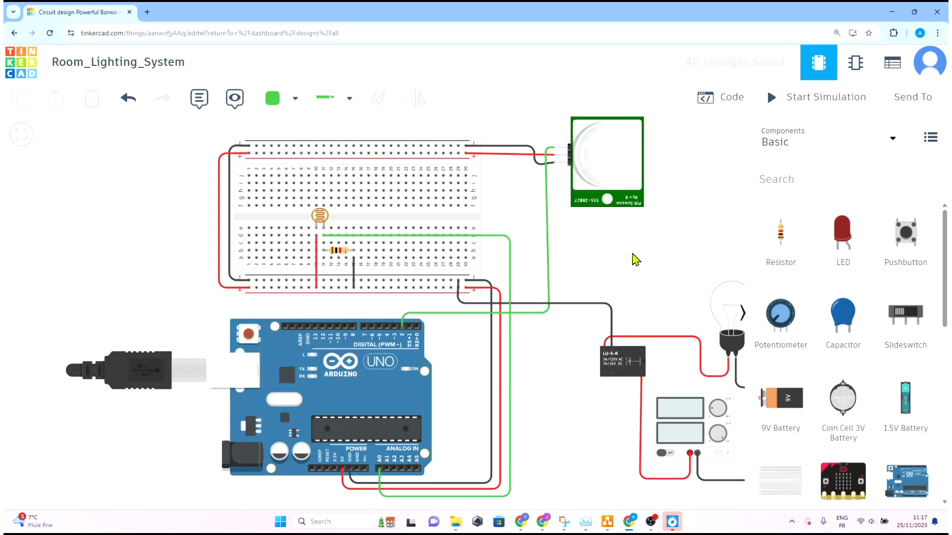
# Step: Run a green wire from the relay's lower-left terminal across the Arduino to digital pin 8 and straighten its bend
pyautogui.moveTo(633, 259); pyautogui.dragTo(588, 256)
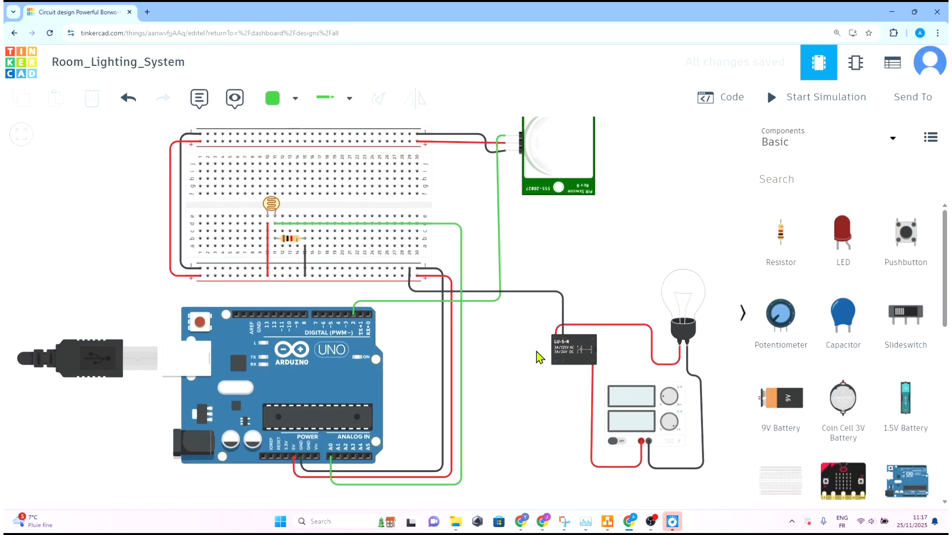
pyautogui.click(563, 362)
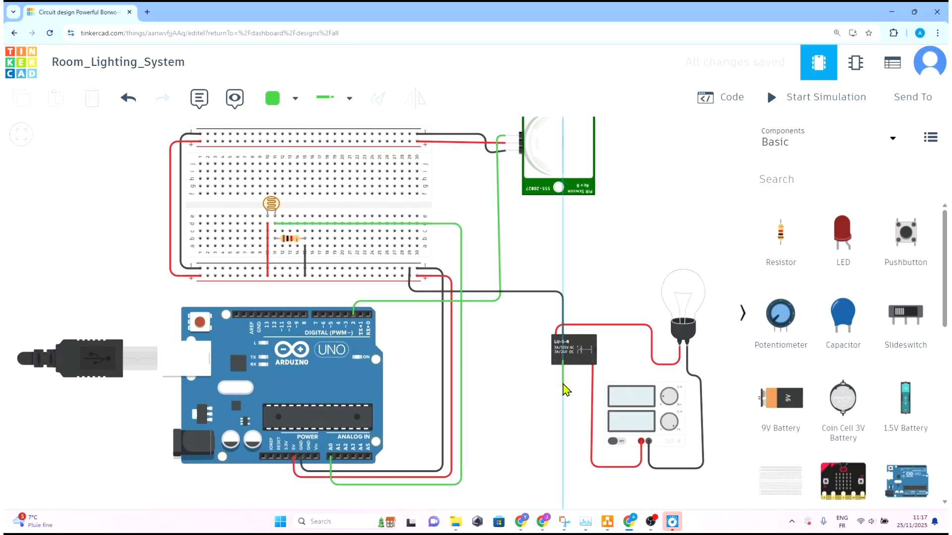
pyautogui.click(562, 381)
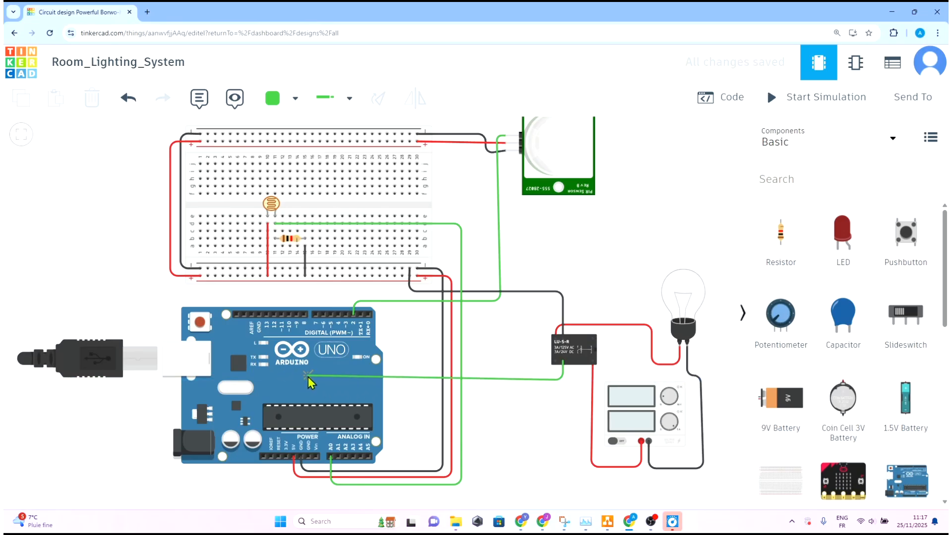
pyautogui.click(304, 381)
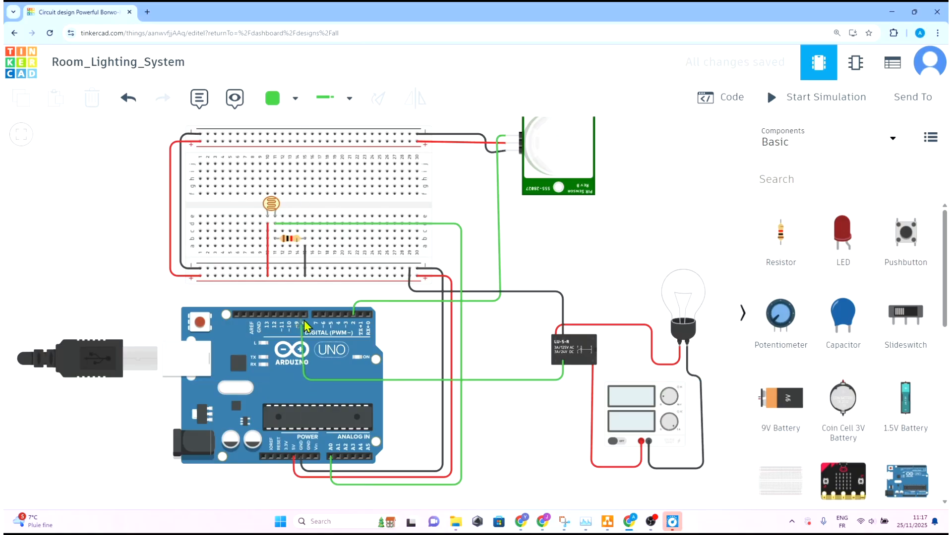
pyautogui.click(303, 314)
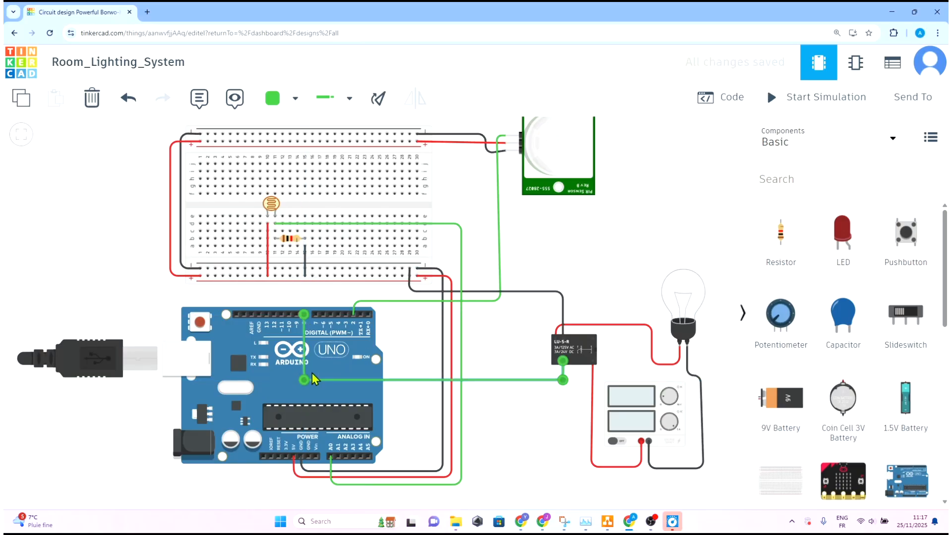
pyautogui.moveTo(307, 381); pyautogui.dragTo(304, 386)
pyautogui.click(456, 420)
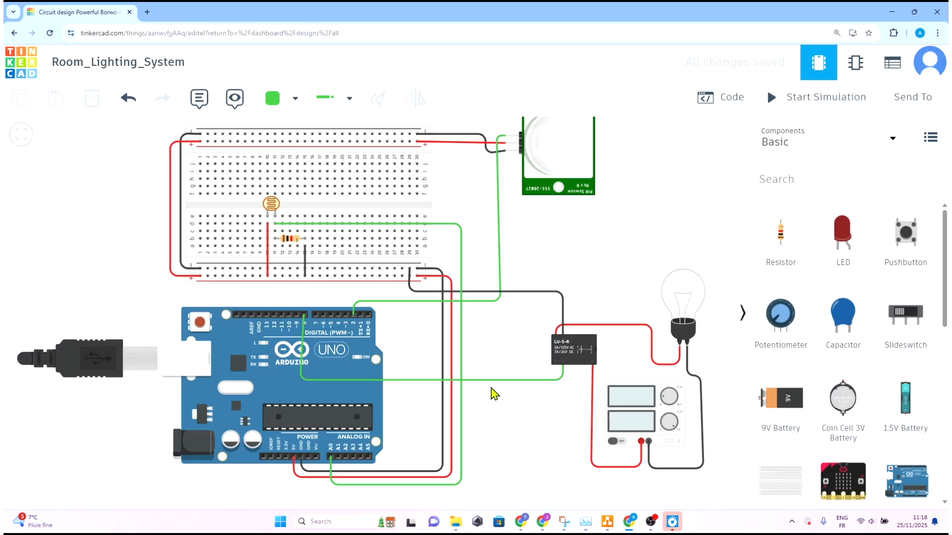
pyautogui.scroll(3, 620, 238)
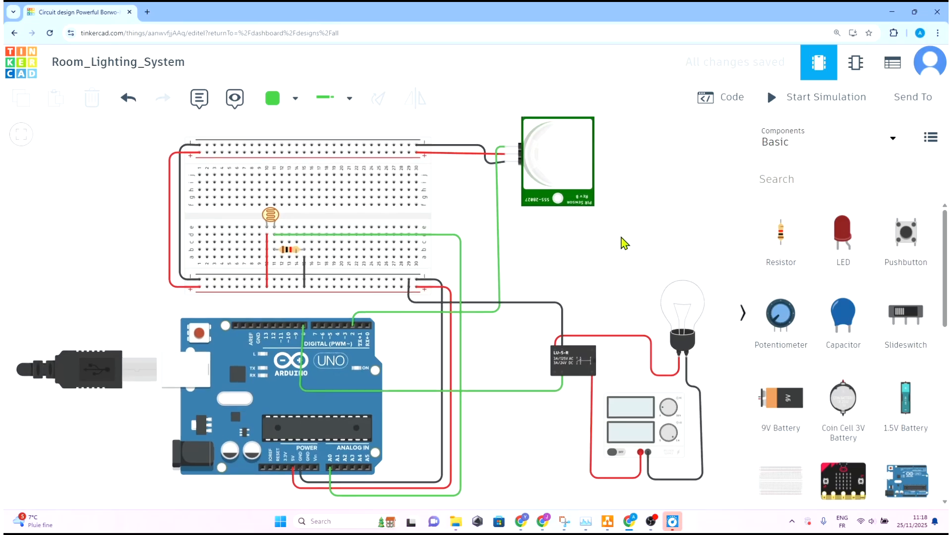
pyautogui.scroll(-3, 620, 228)
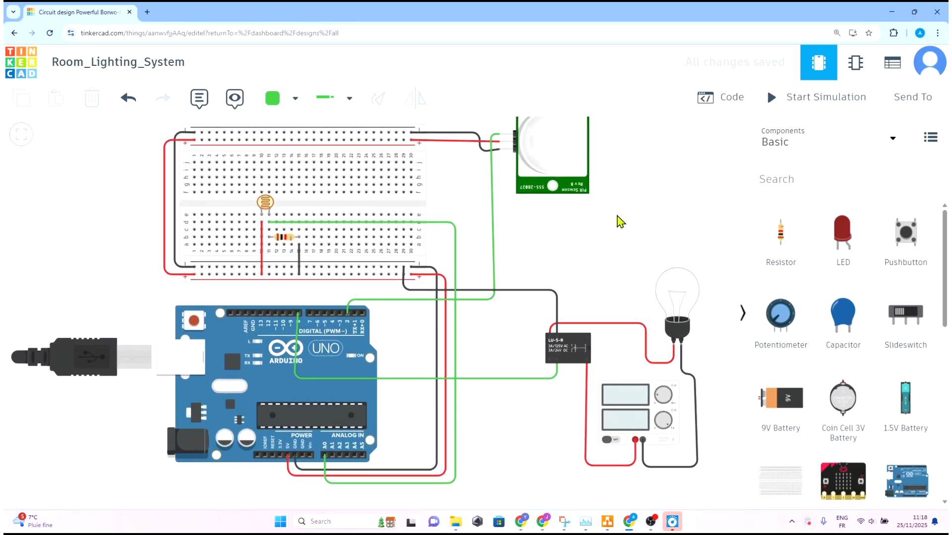
pyautogui.moveTo(620, 221); pyautogui.dragTo(615, 237)
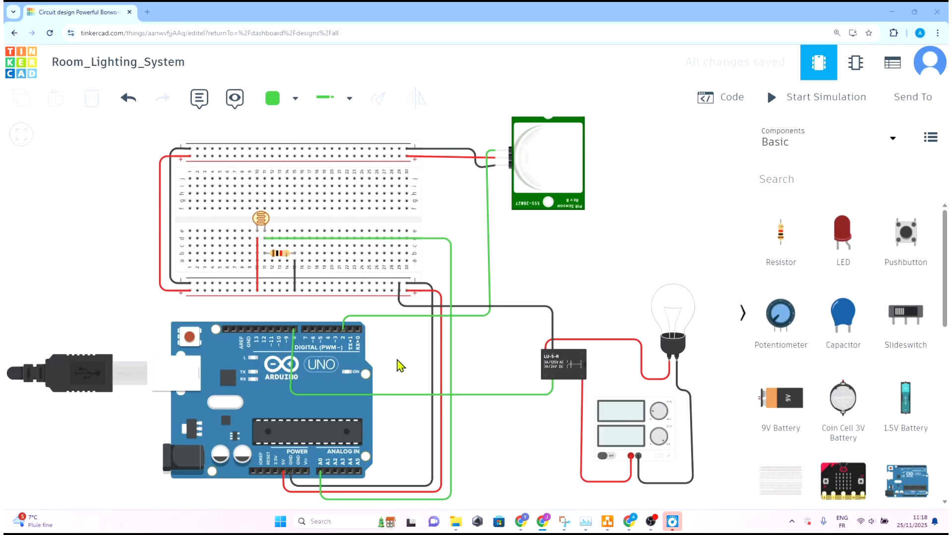
# Step: Open the Arduino's code editor and switch it from Blocks to Text, accepting the loss of the blocks
pyautogui.click(719, 101)
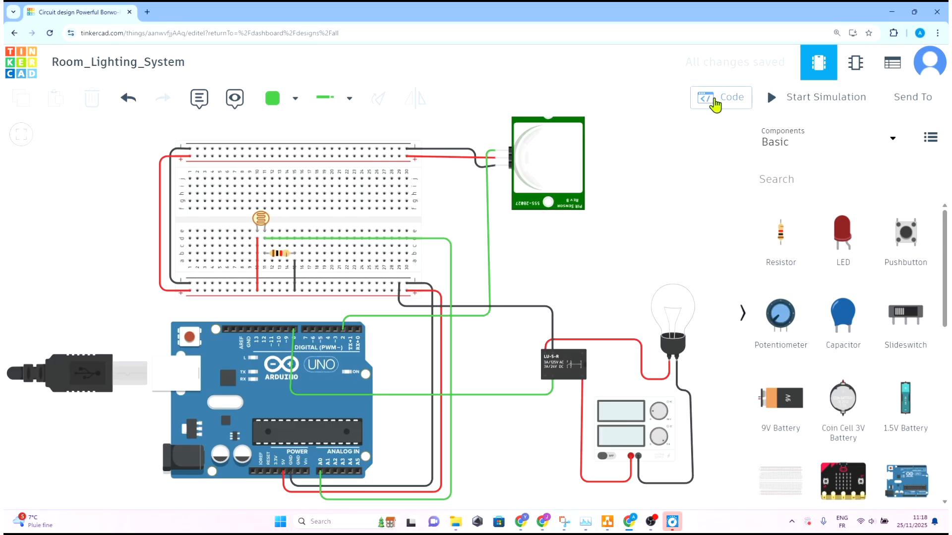
pyautogui.click(721, 107)
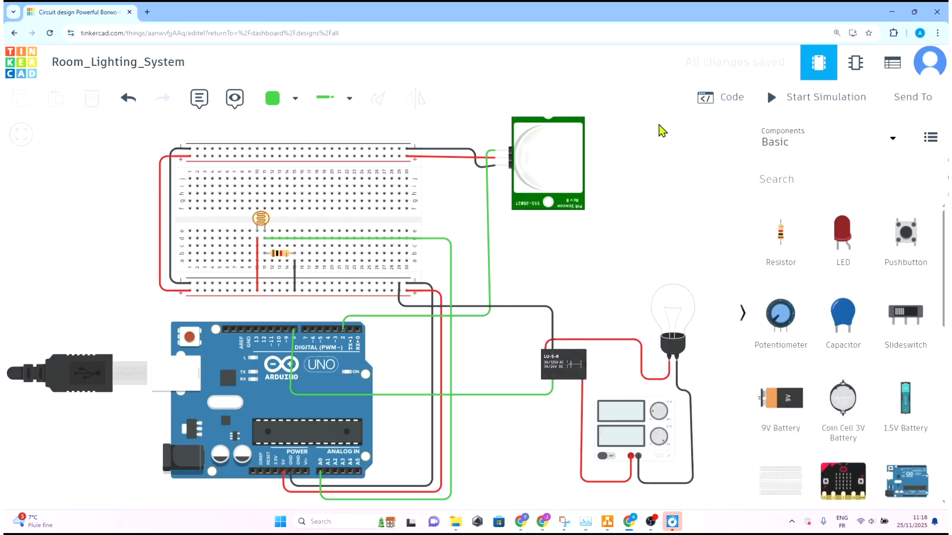
pyautogui.click(718, 99)
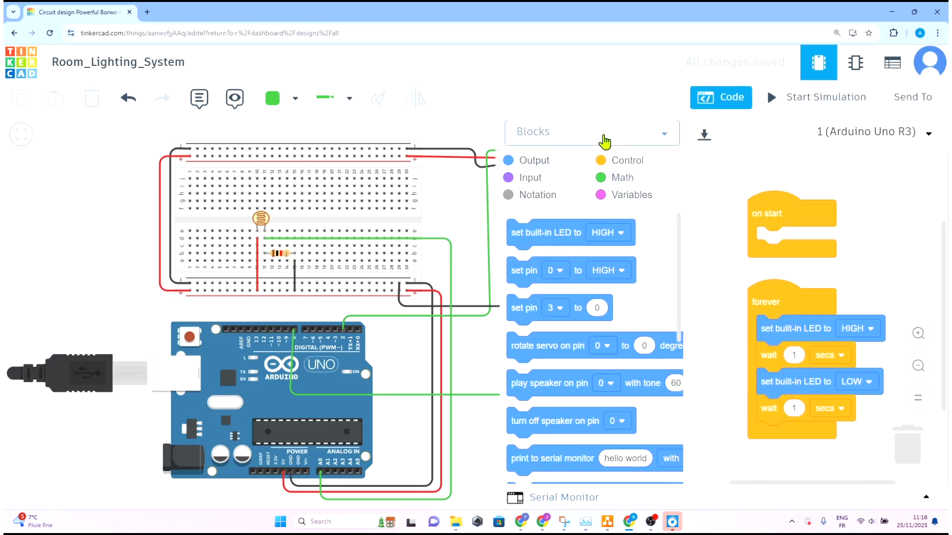
pyautogui.click(602, 137)
pyautogui.click(555, 189)
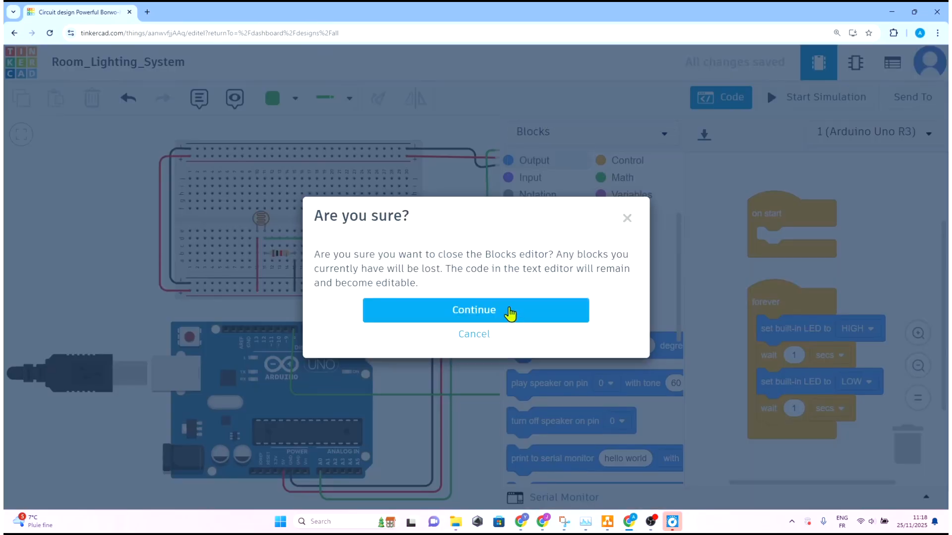
pyautogui.click(510, 312)
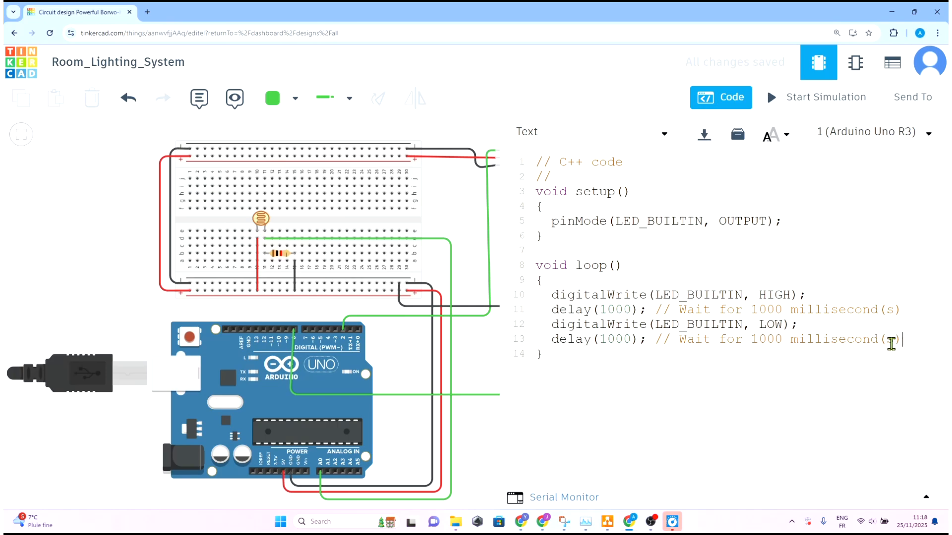
# Step: Delete the default statements inside the loop and setup functions, keeping both functions empty
pyautogui.moveTo(893, 340); pyautogui.dragTo(527, 298)
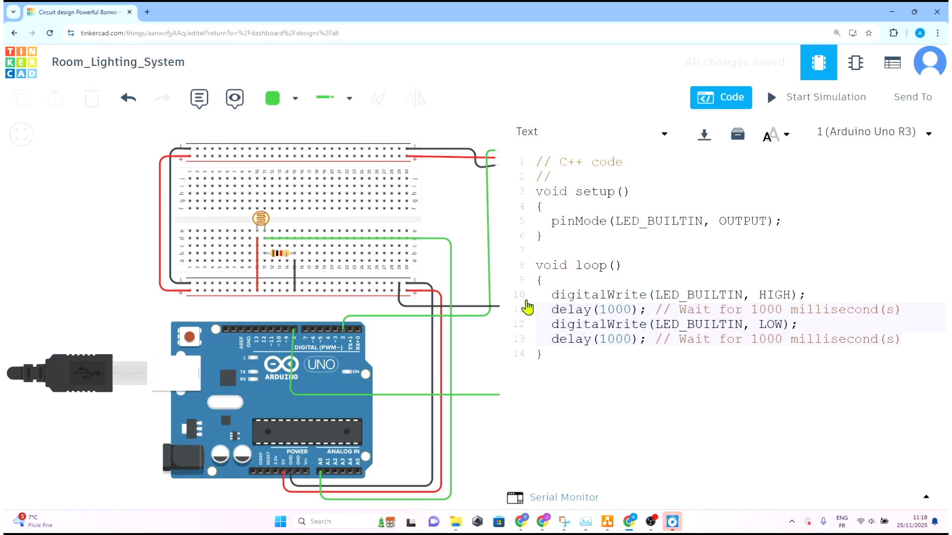
pyautogui.press('BackSpace')
pyautogui.moveTo(782, 221); pyautogui.dragTo(535, 226)
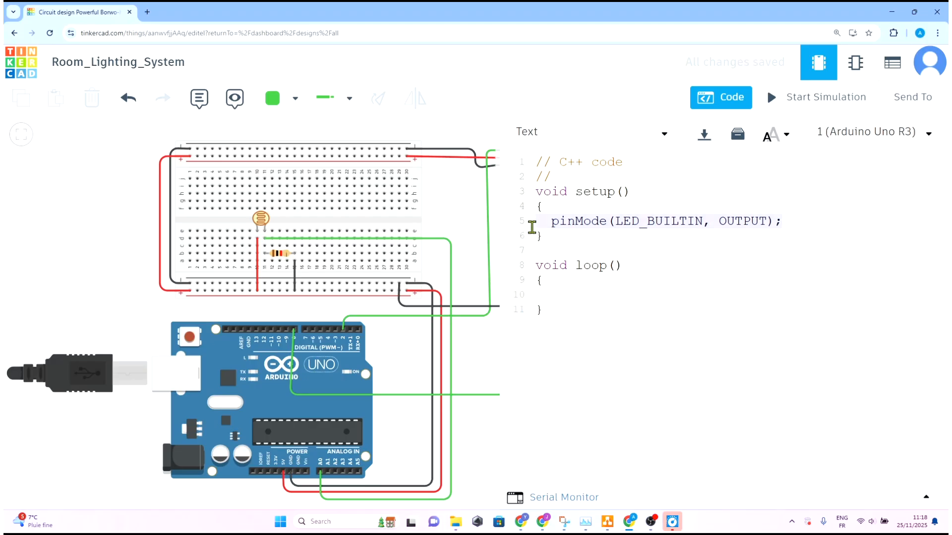
pyautogui.press('BackSpace')
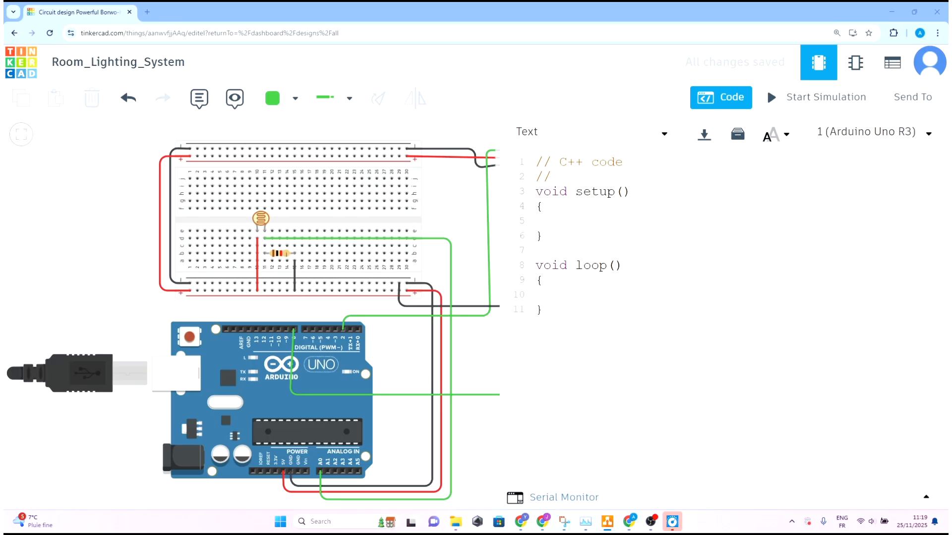
# Step: Switch to the draw.io block diagram and examine how the LDR, Arduino controller and PIR blocks connect to the relay and lamp
pyautogui.moveTo(951, 206)
pyautogui.mouseDown()
pyautogui.moveTo(704, 166)
pyautogui.moveTo(492, 3)
pyautogui.mouseUp()
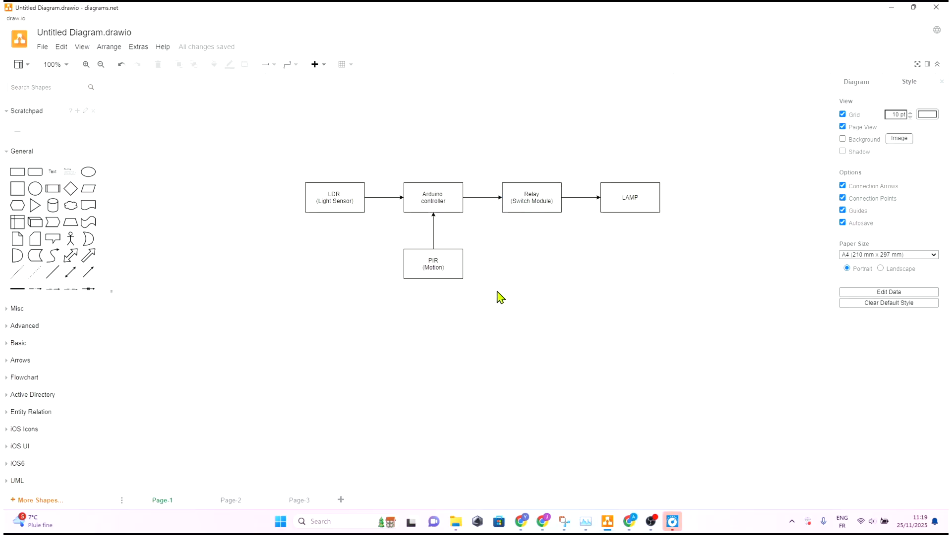
pyautogui.click(333, 197)
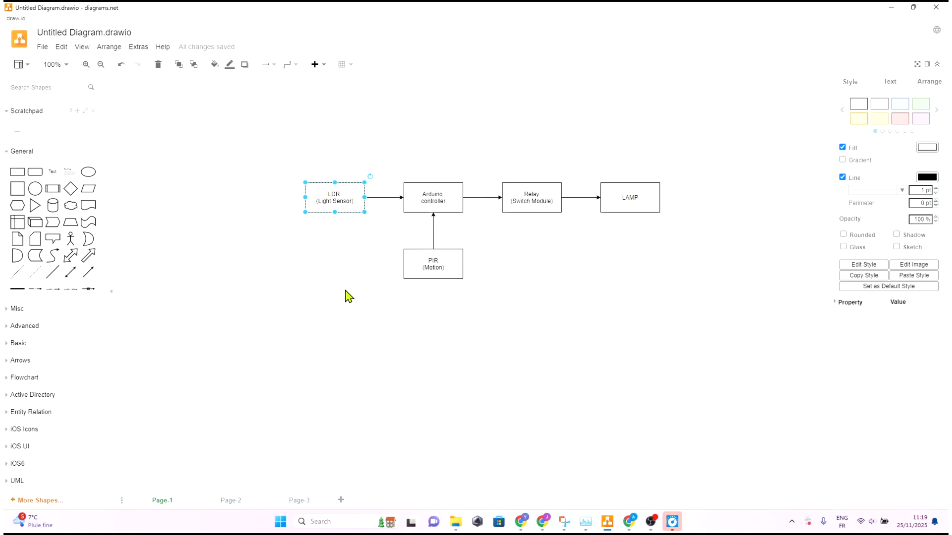
pyautogui.scroll(5, 496, 323)
pyautogui.scroll(-5, 498, 298)
pyautogui.scroll(1, 511, 298)
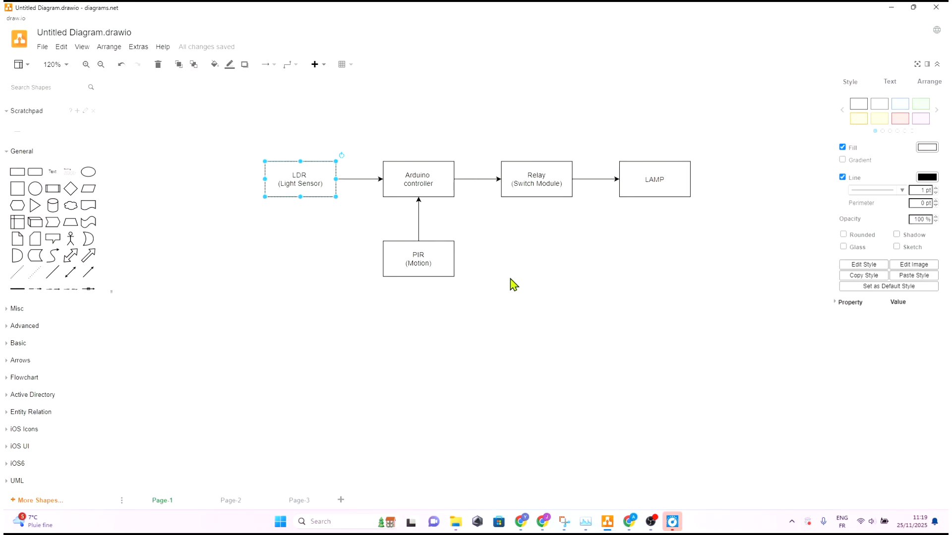
pyautogui.scroll(1, 512, 284)
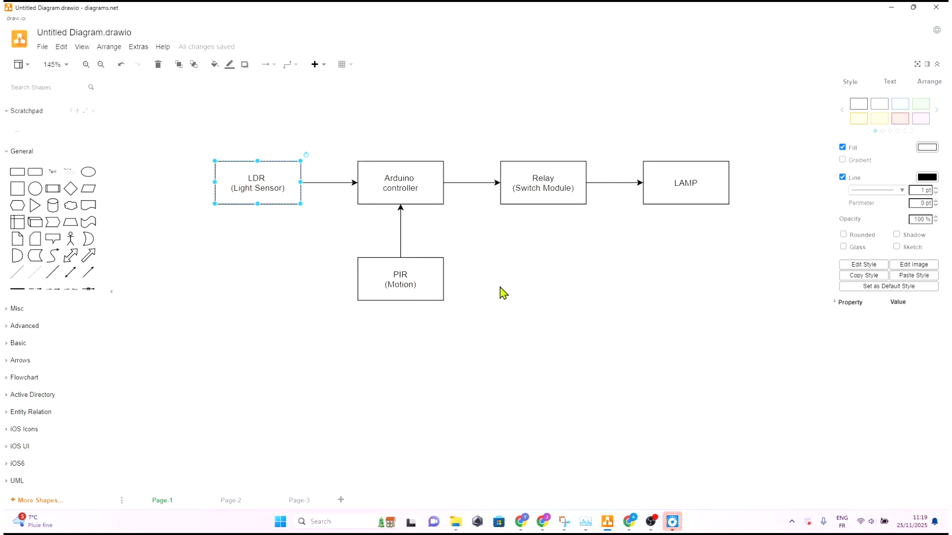
pyautogui.click(540, 325)
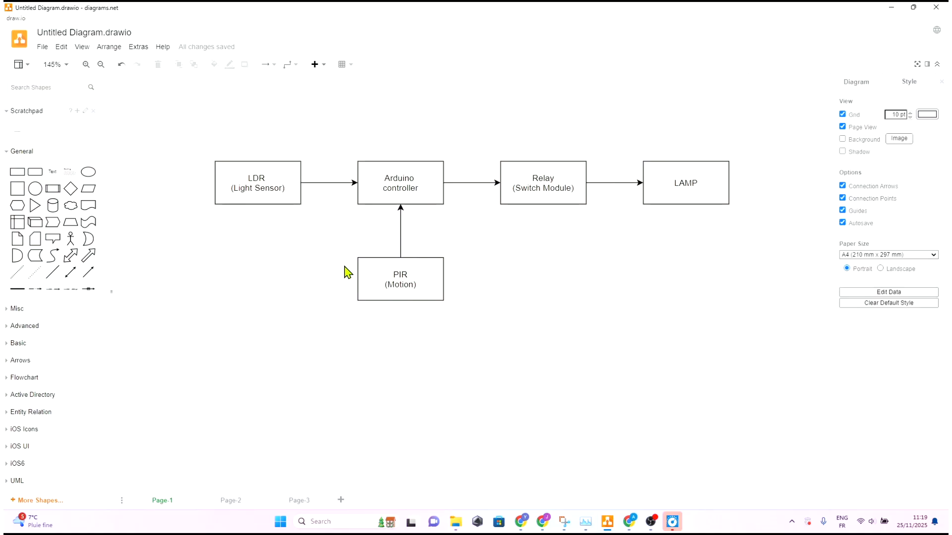
pyautogui.click(283, 191)
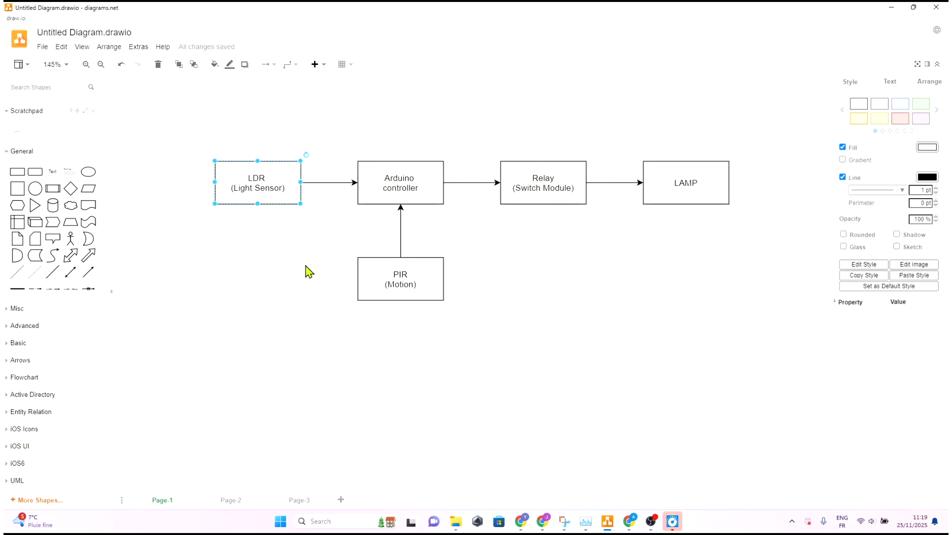
pyautogui.click(415, 180)
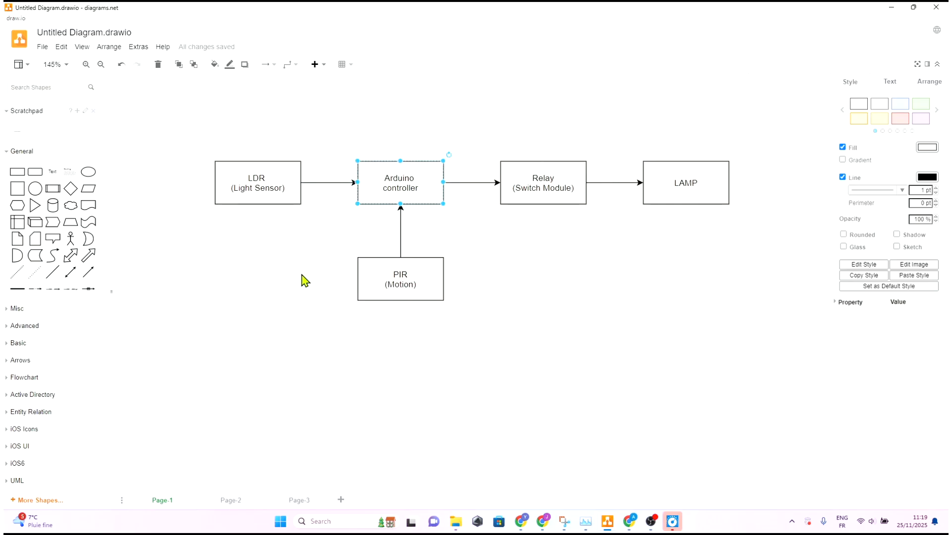
pyautogui.click(389, 280)
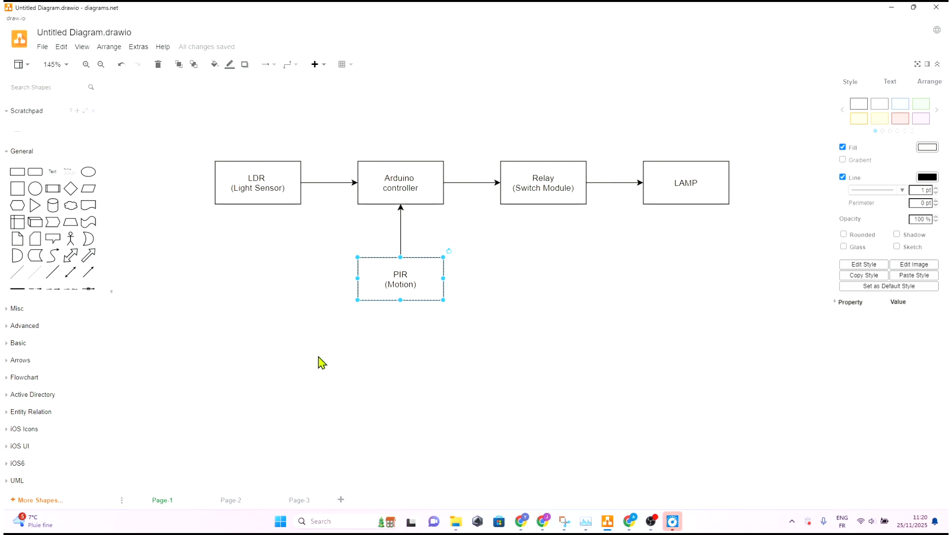